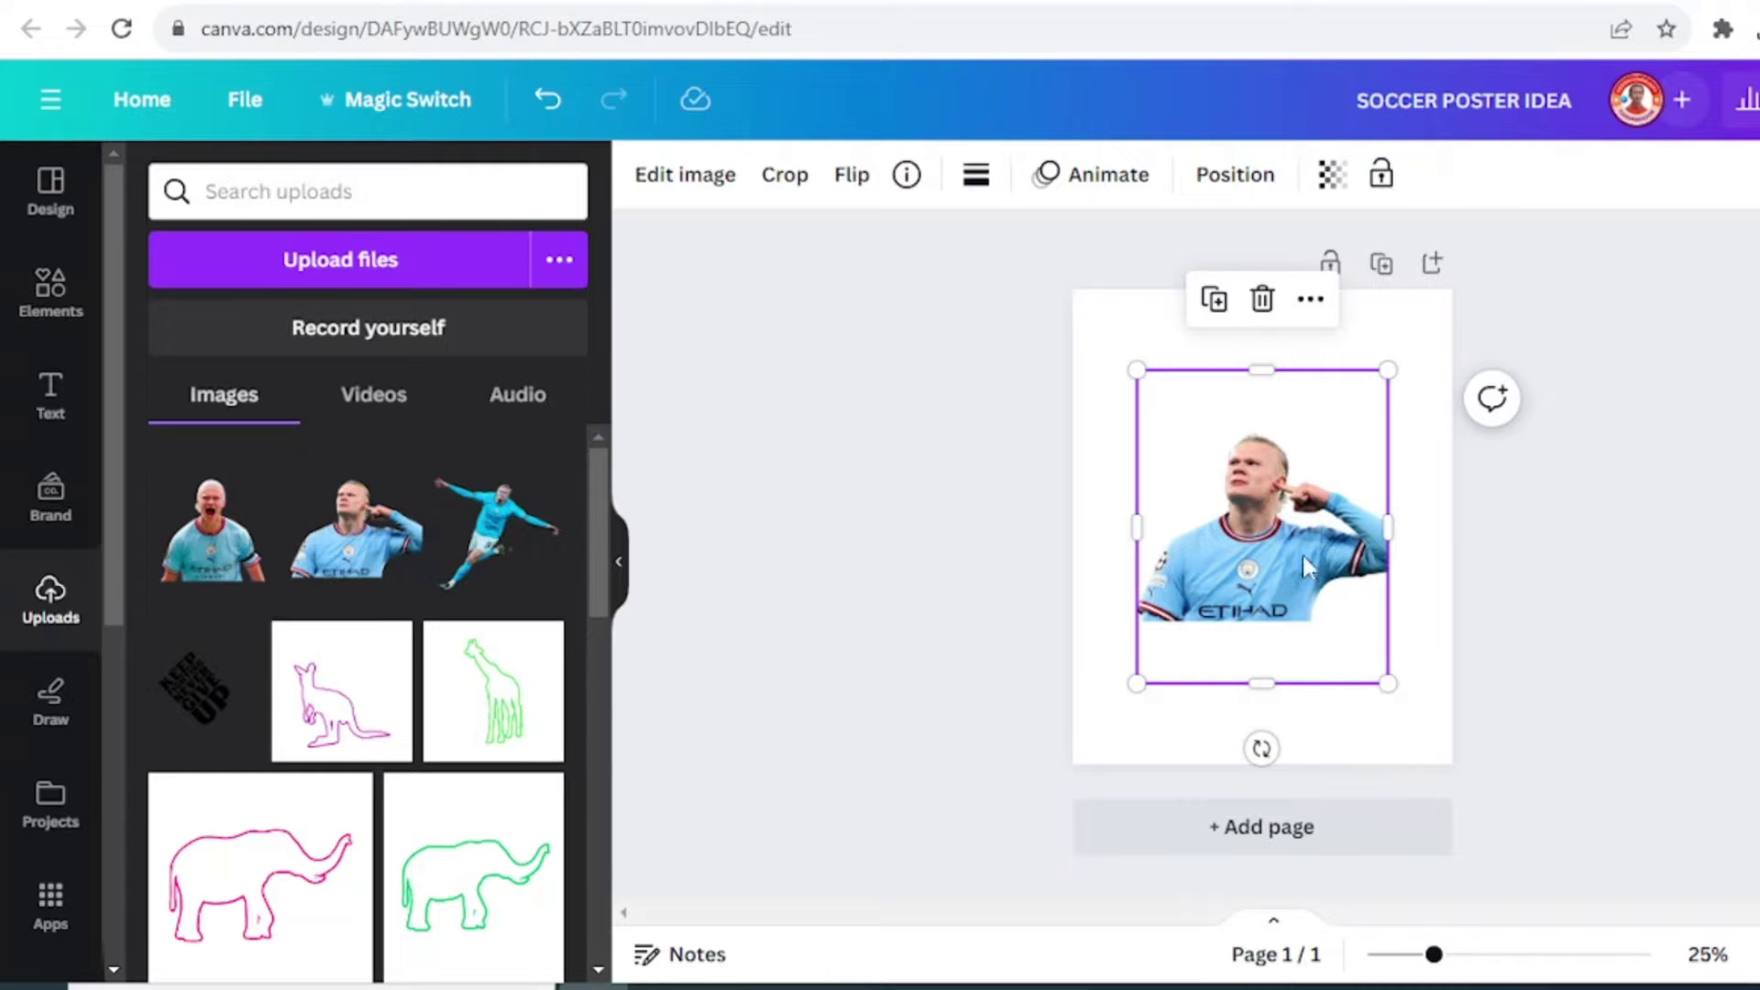
# Enlarge the player photo to fill most of the page, then trim its frame below the shirt lettering and near the page's right edge.
pyautogui.moveTo(1306, 609); pyautogui.dragTo(1288, 539)
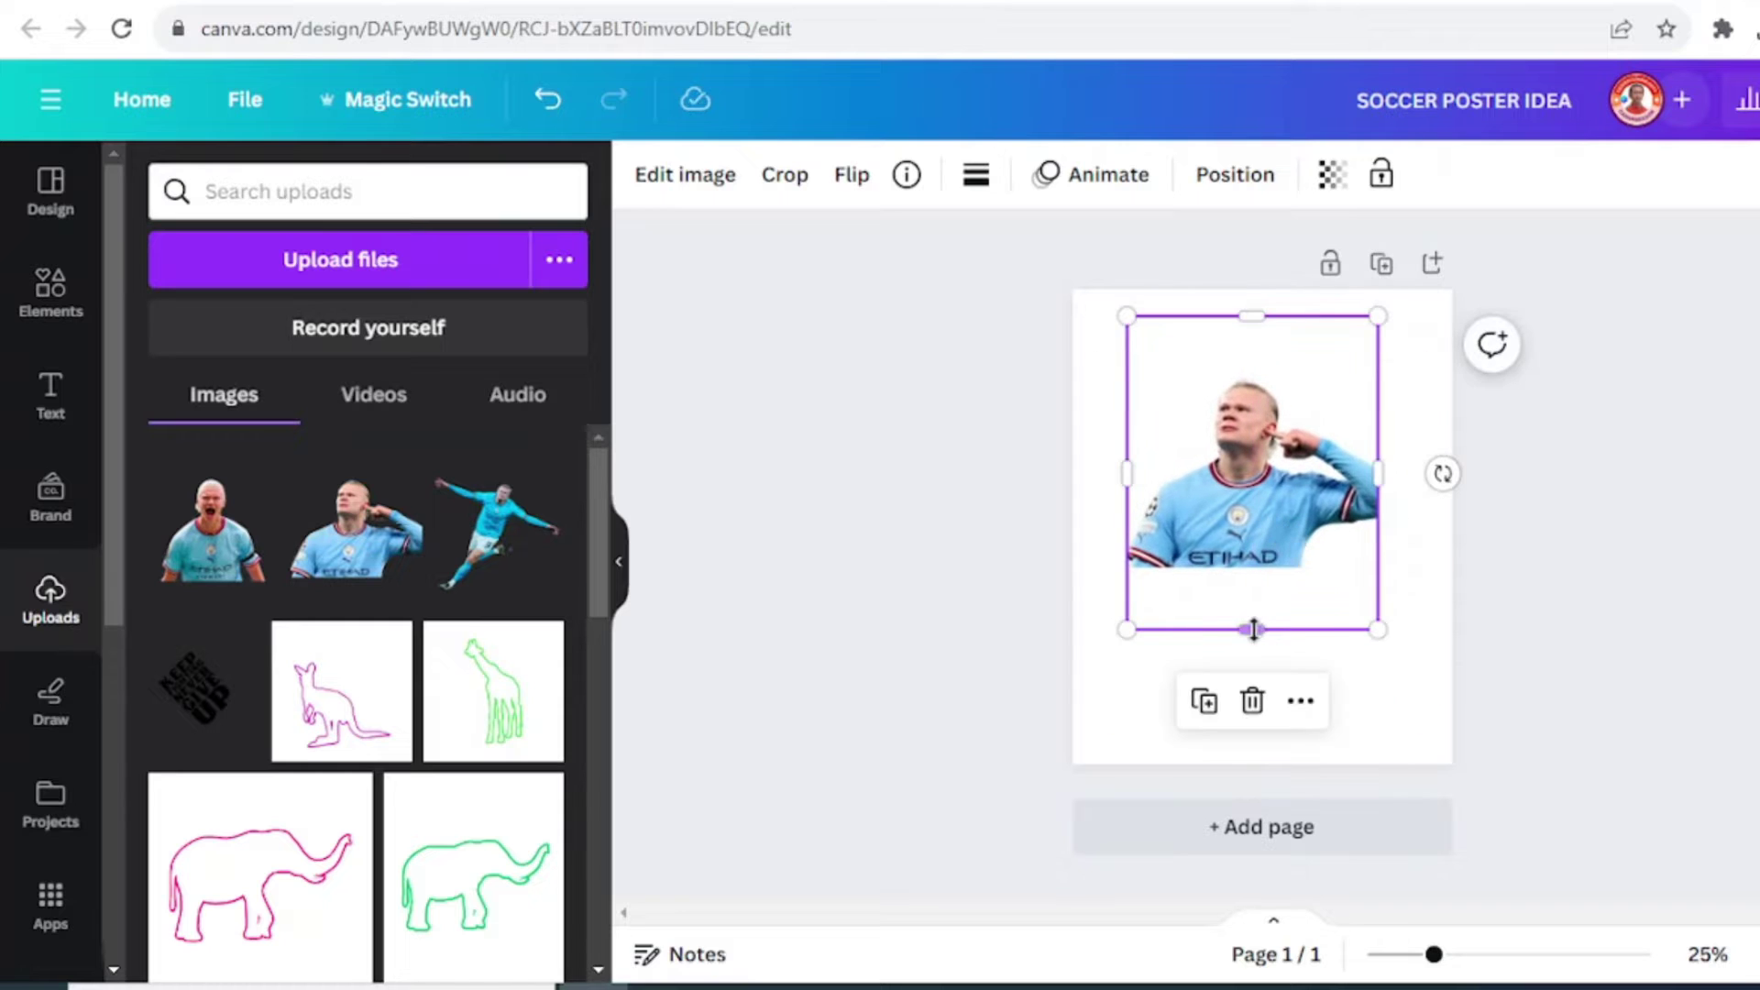
pyautogui.moveTo(1386, 630); pyautogui.dragTo(1265, 494)
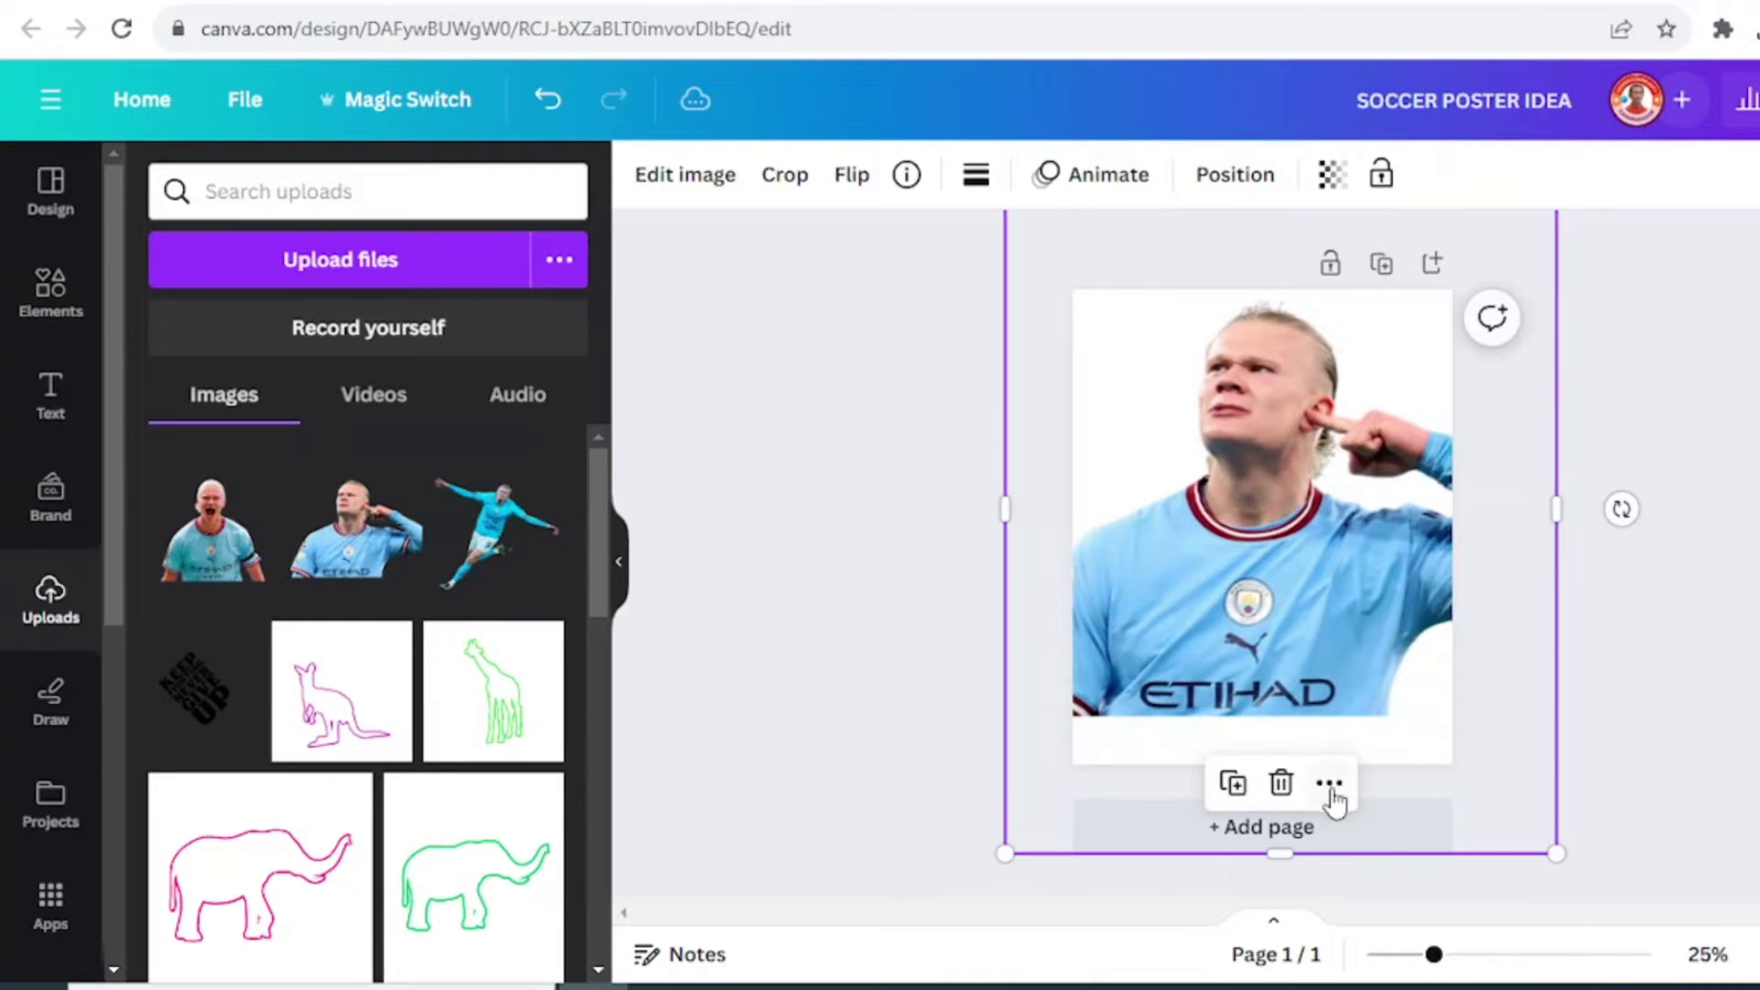
pyautogui.moveTo(1280, 853); pyautogui.dragTo(1280, 706)
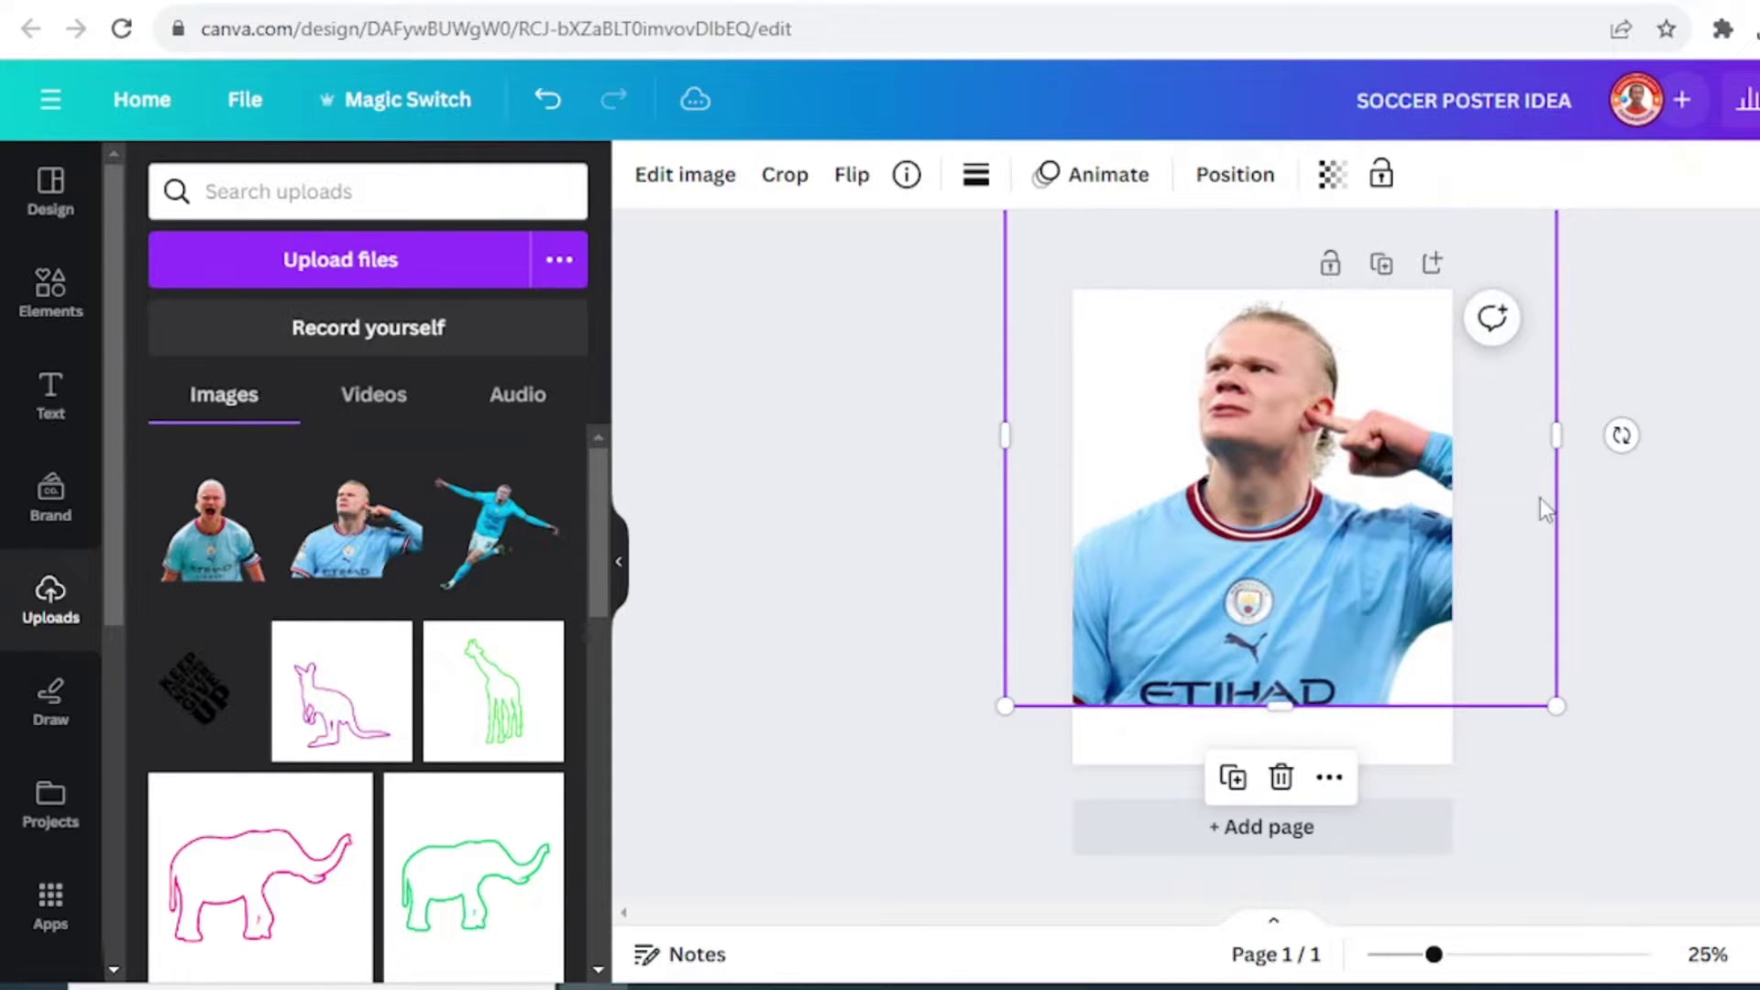
pyautogui.moveTo(1525, 438); pyautogui.dragTo(1421, 440)
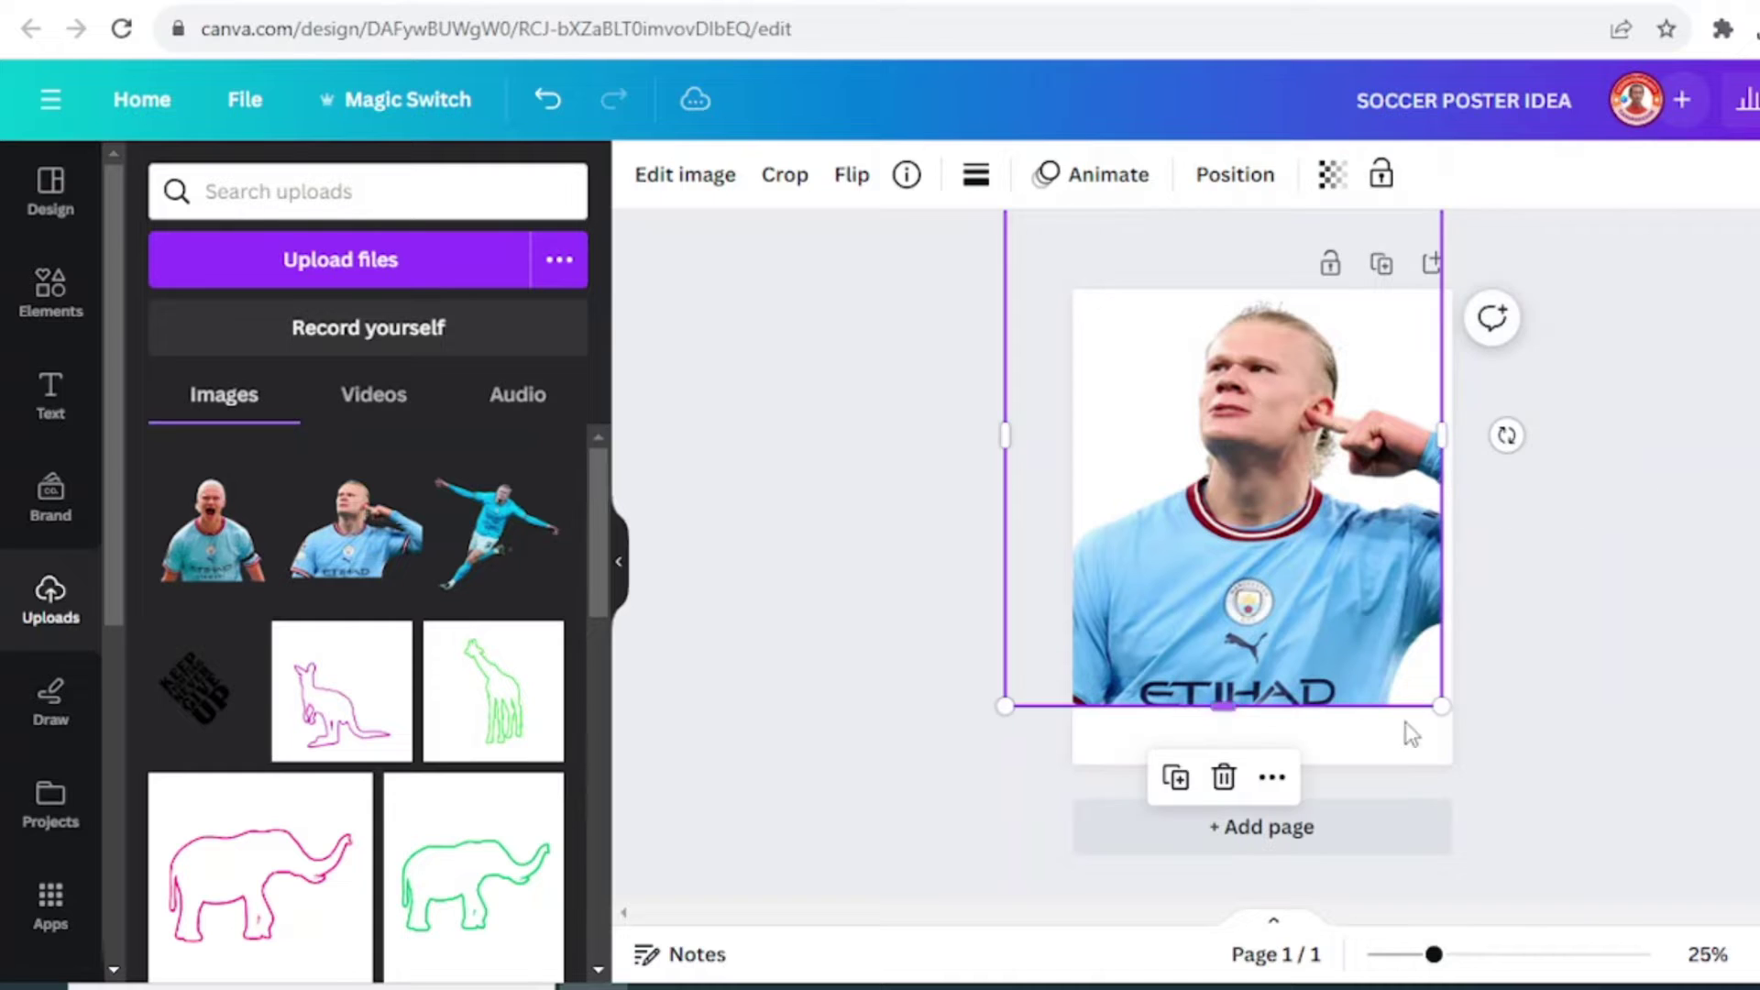
# Fill the page background with the dark blue from the photo colors.
pyautogui.click(1393, 757)
pyautogui.click(656, 187)
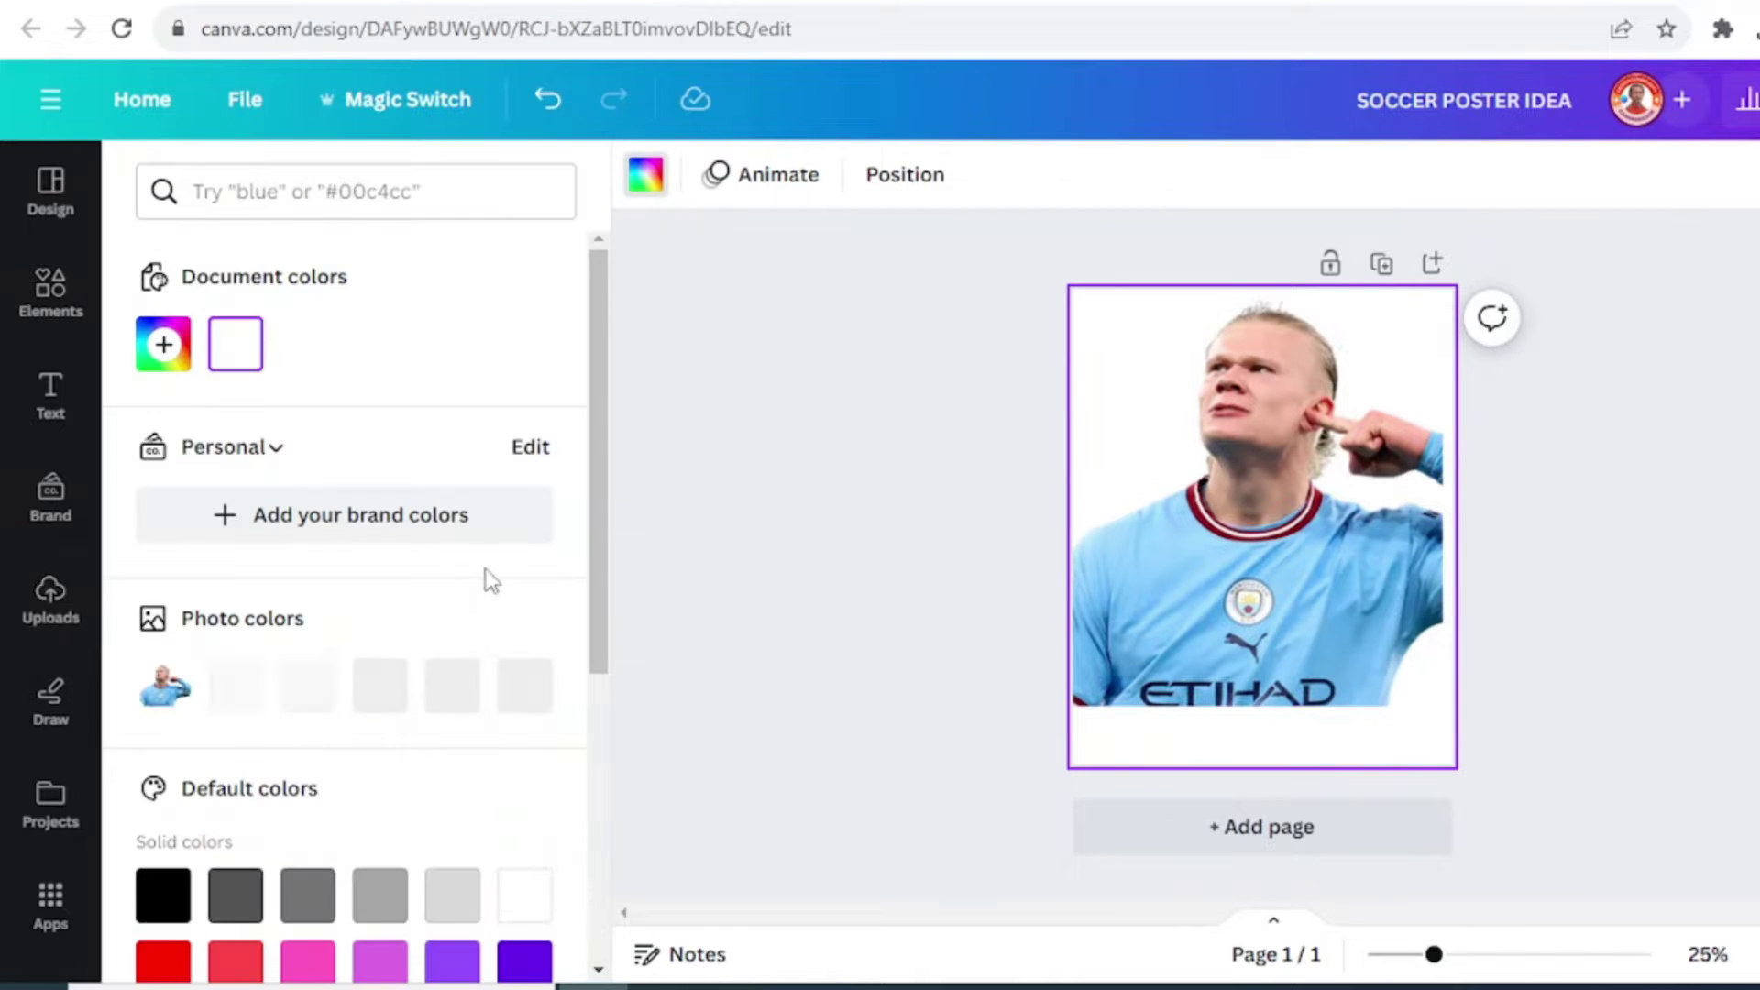
pyautogui.click(317, 694)
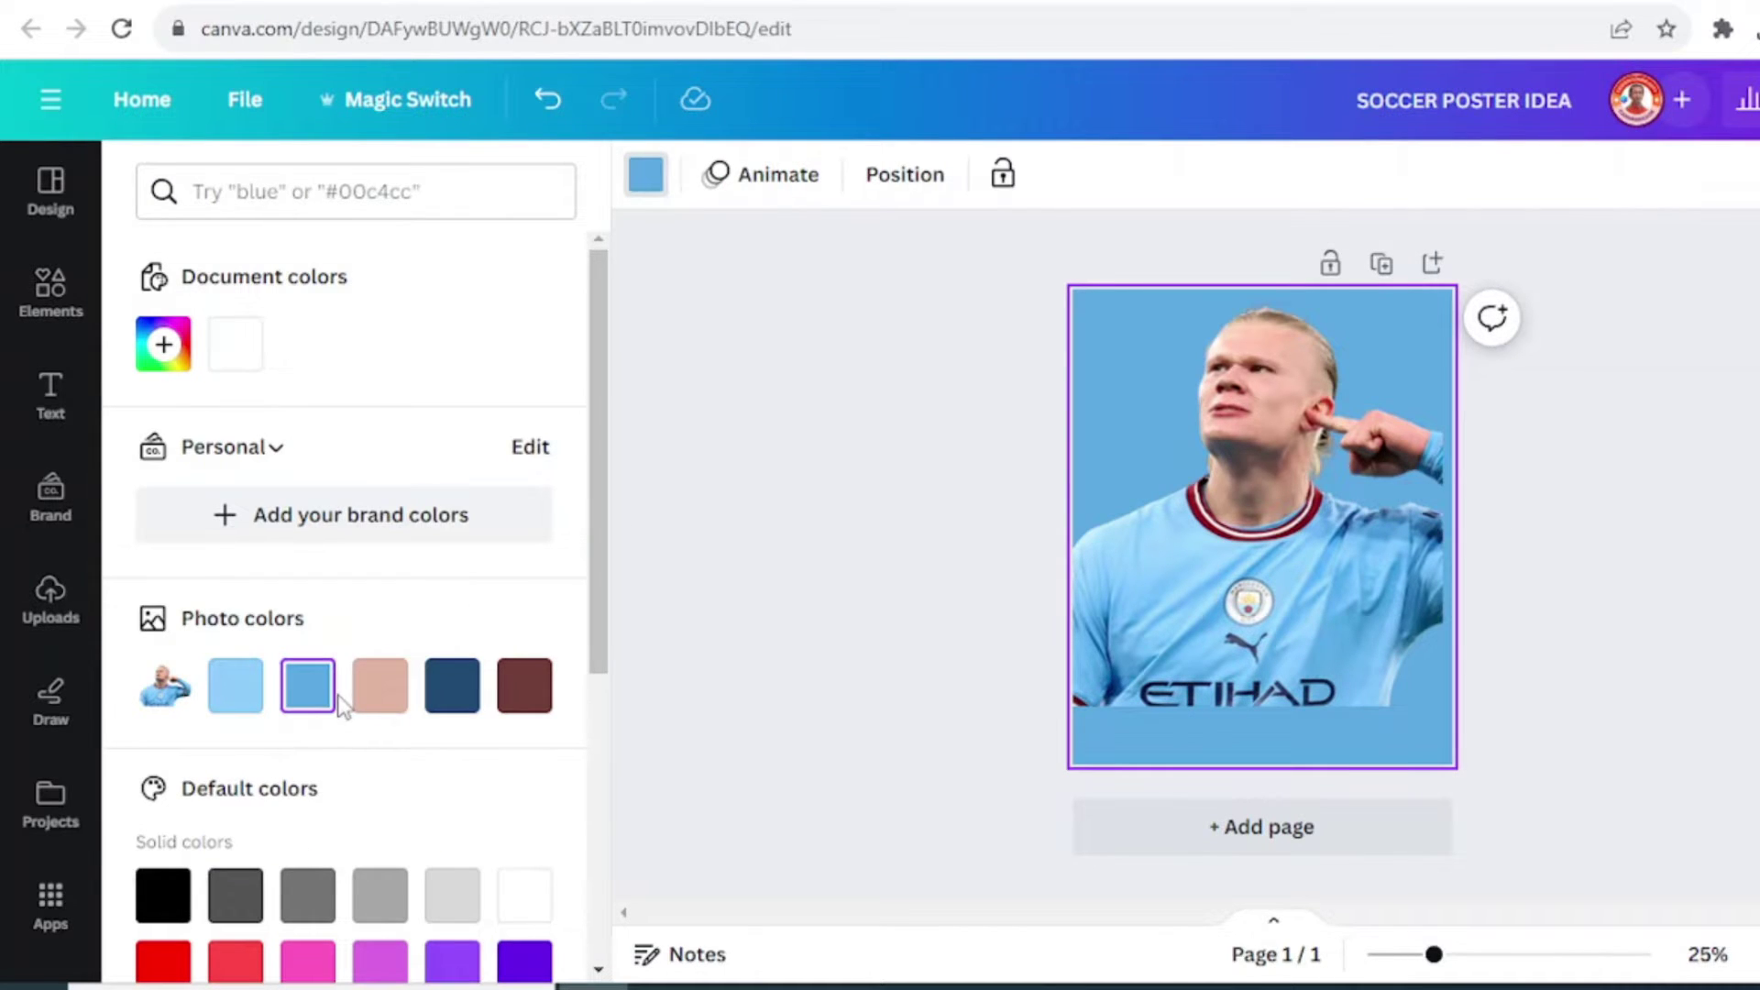
pyautogui.click(454, 699)
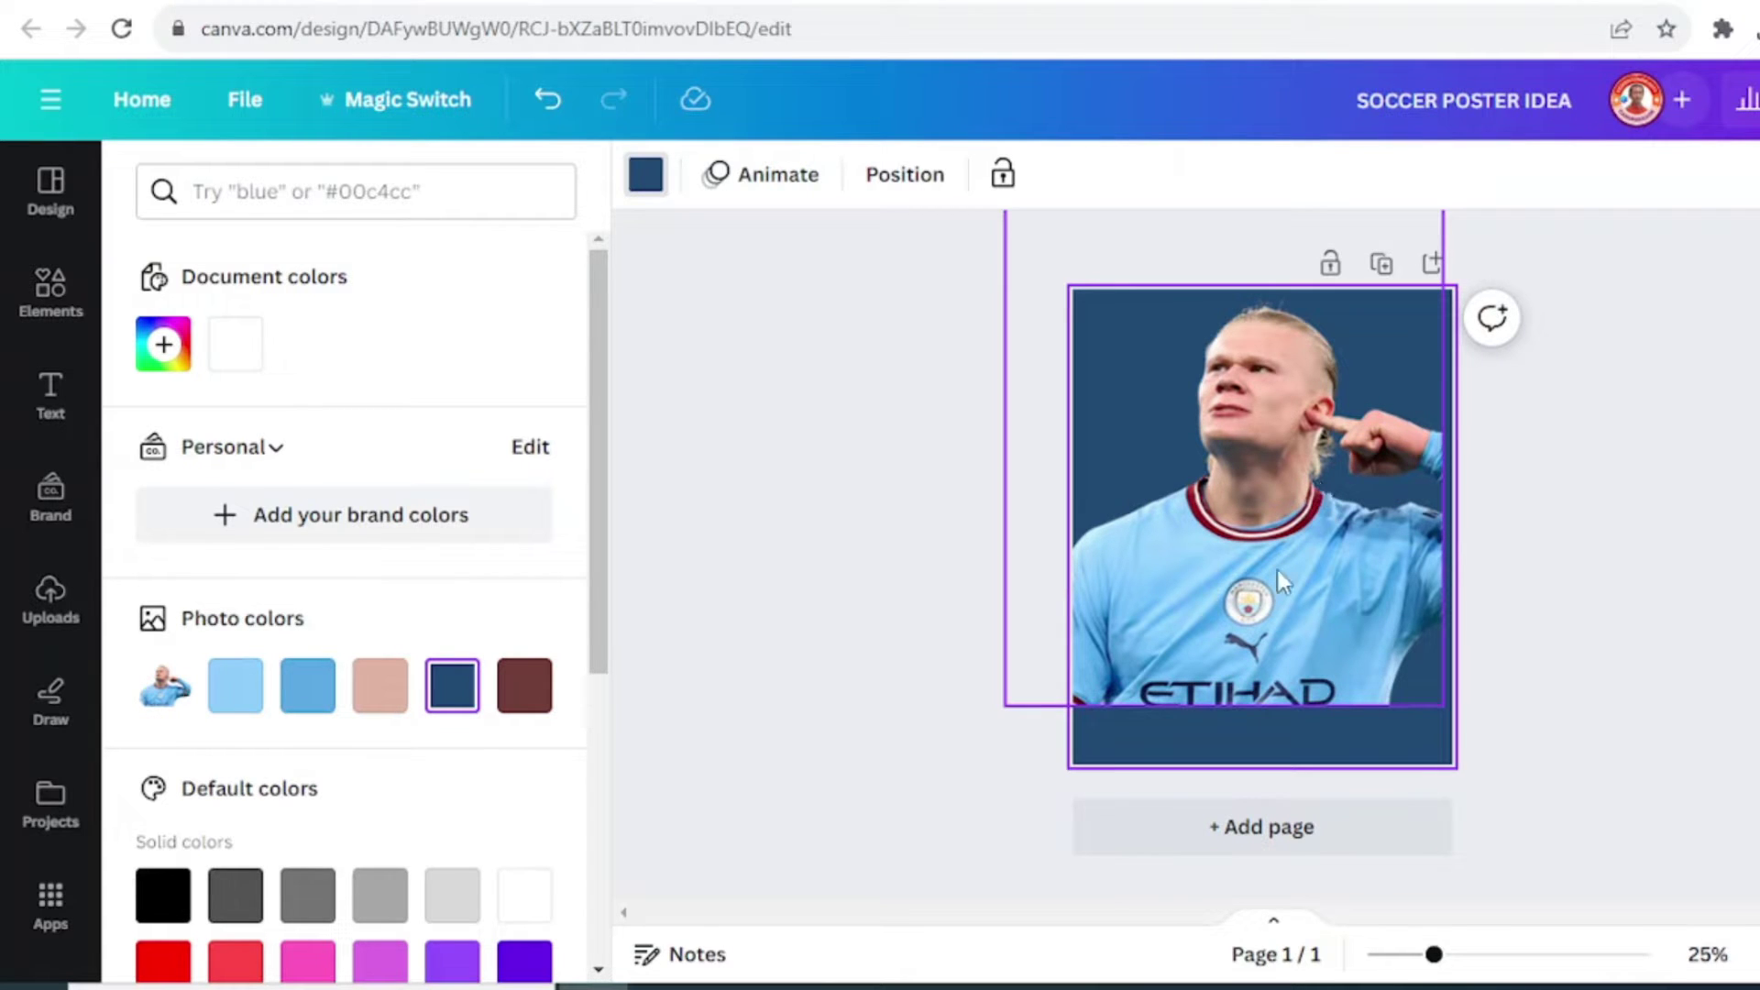
# Fit the left and right sides of the player photo's frame to the page edges.
pyautogui.click(1268, 461)
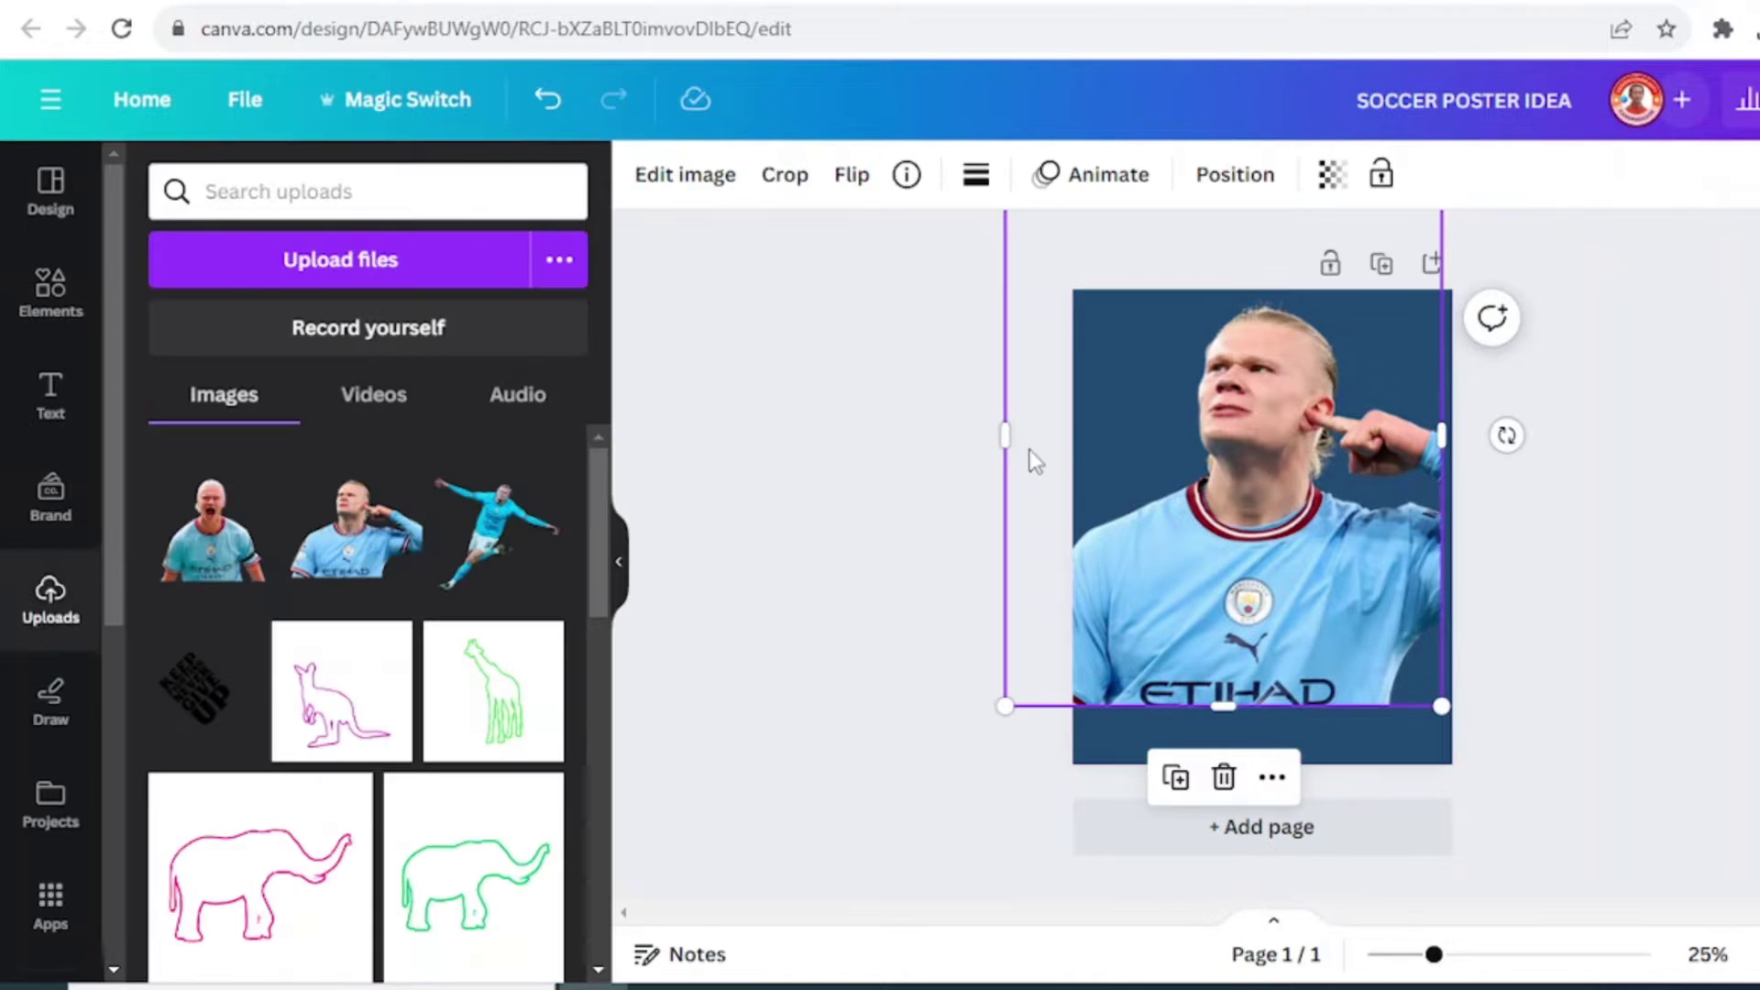
pyautogui.moveTo(1008, 437); pyautogui.dragTo(1069, 452)
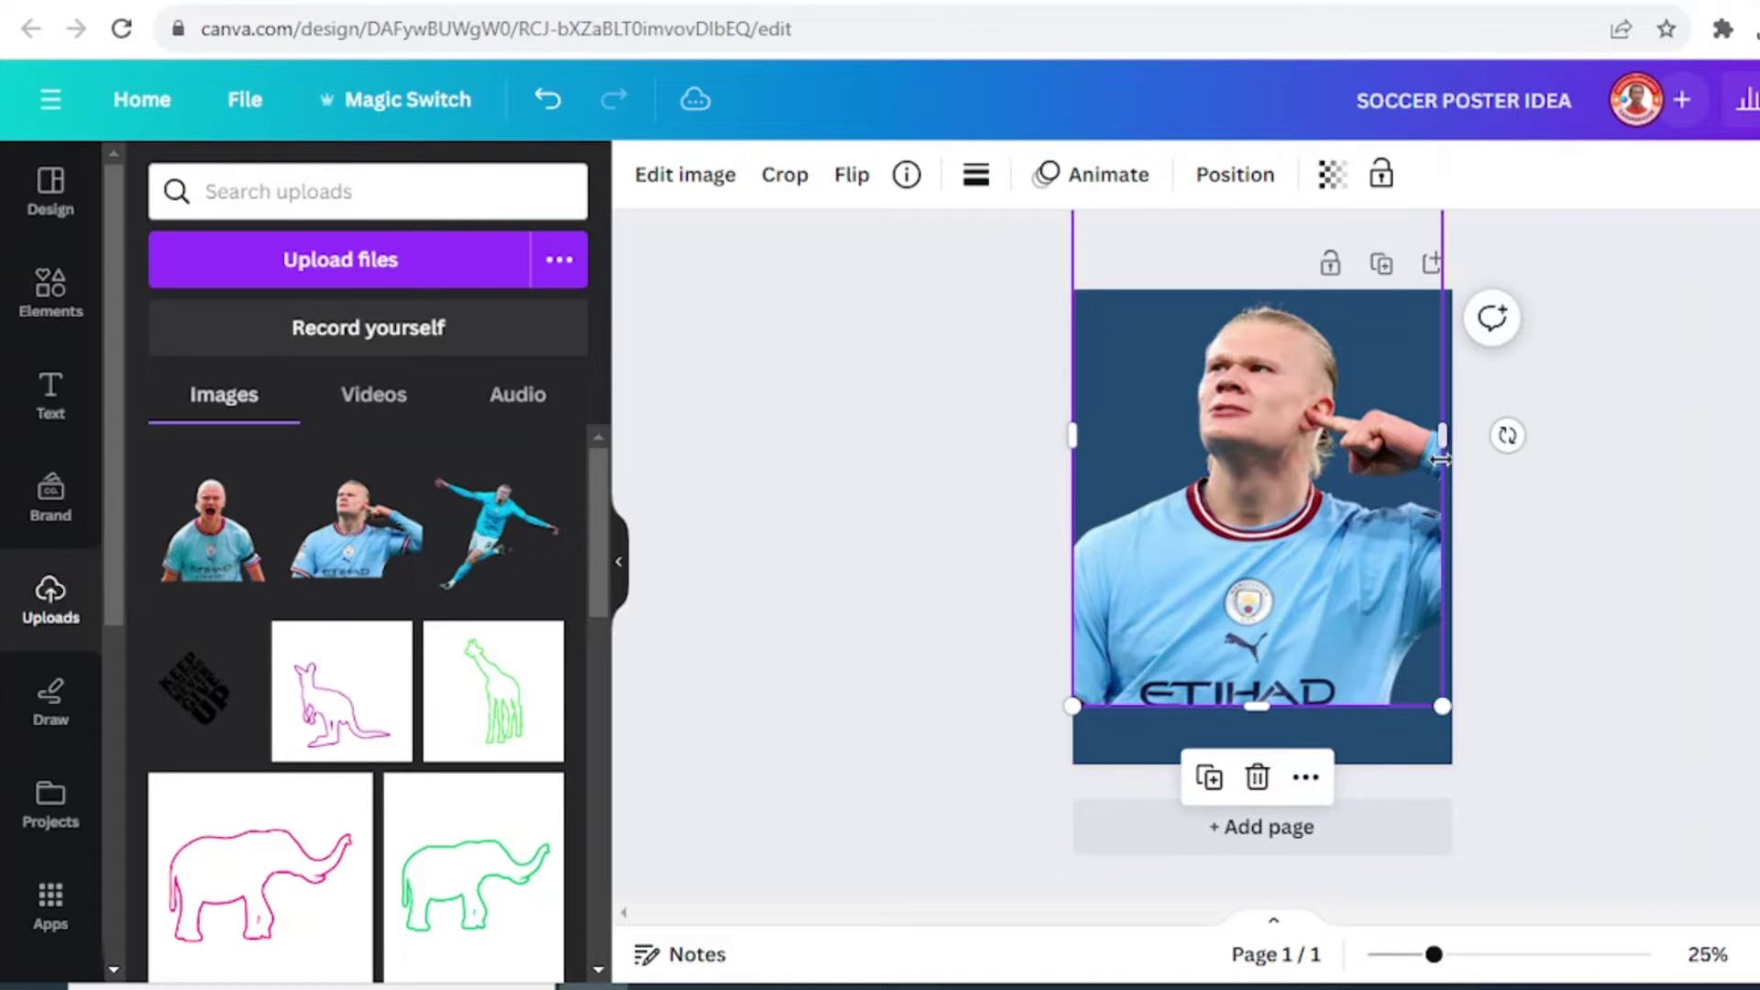
pyautogui.moveTo(1441, 437); pyautogui.dragTo(1454, 480)
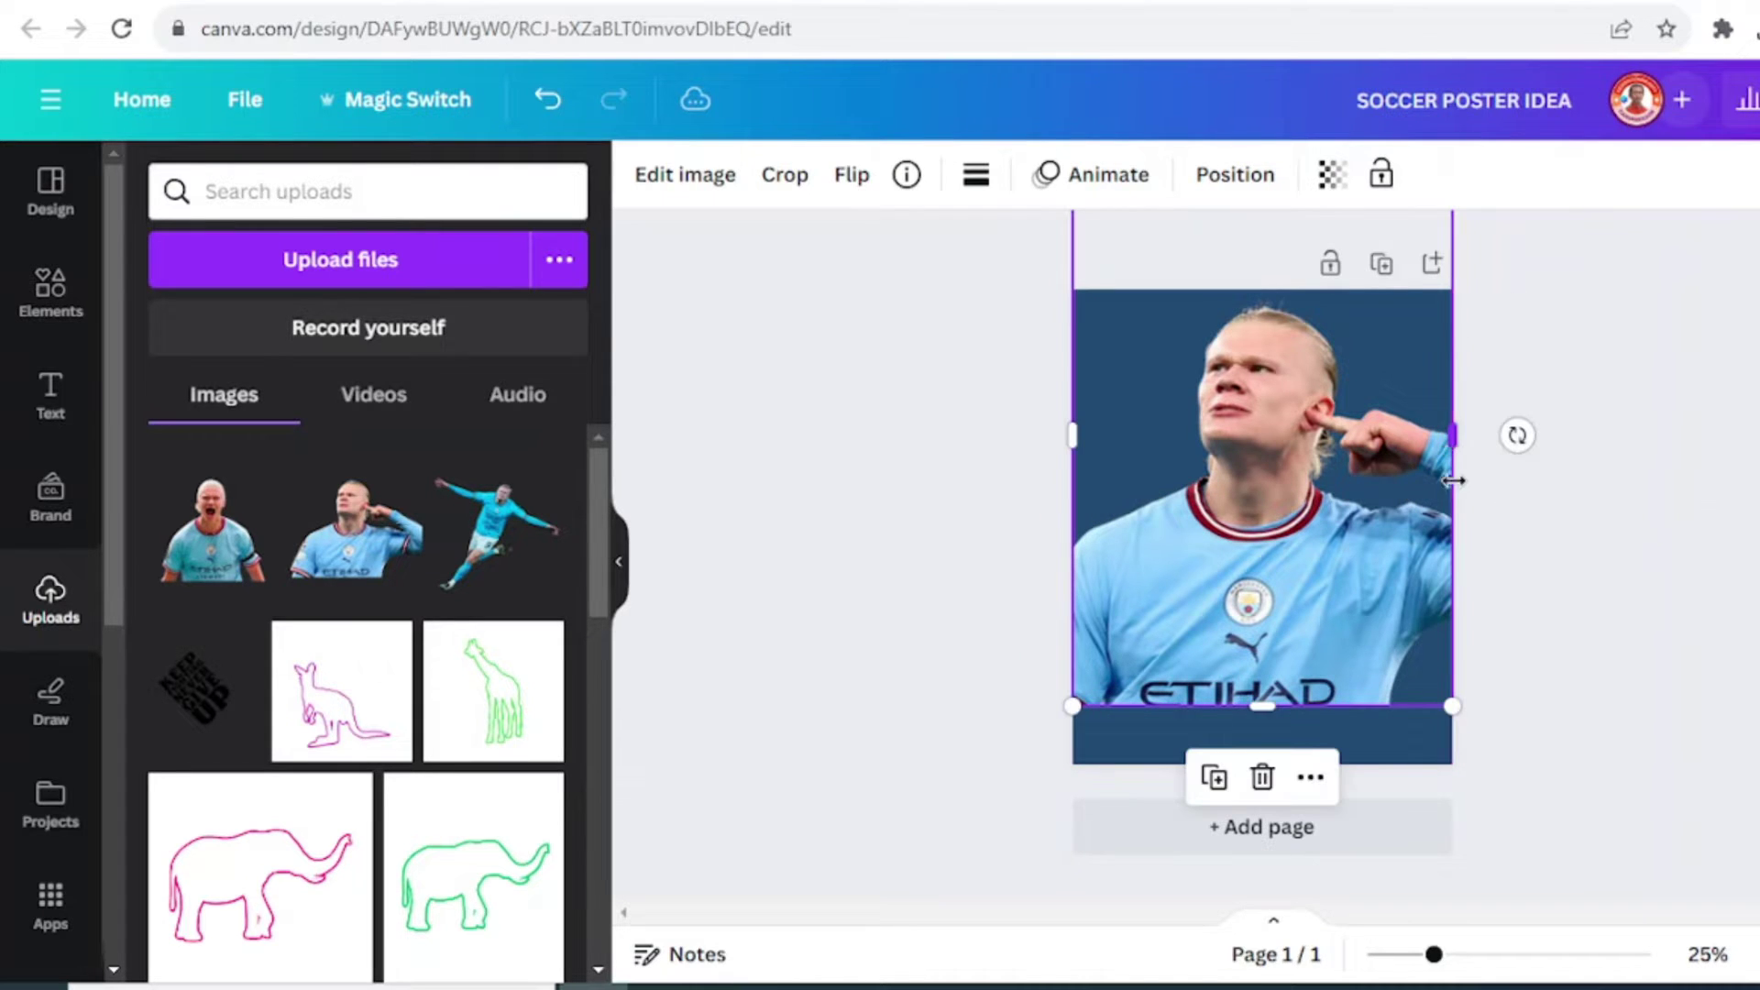
# Darken the player photo using the image adjustment settings.
pyautogui.click(697, 180)
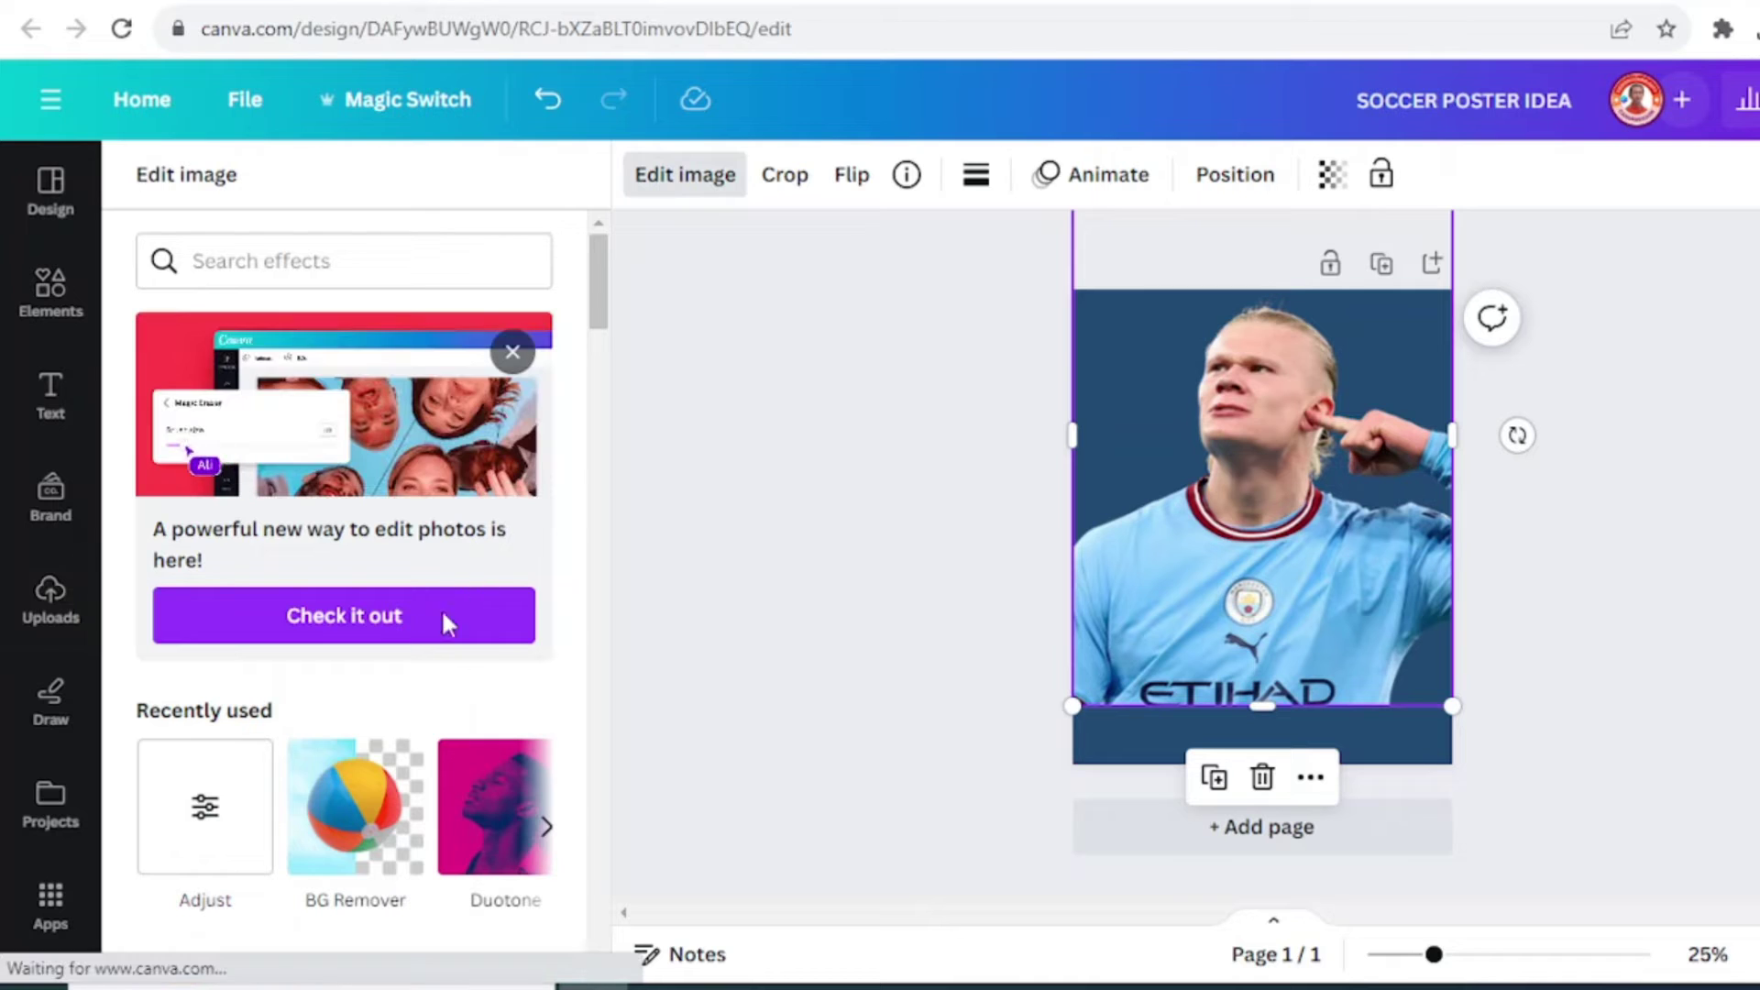
pyautogui.scroll(-3, 397, 663)
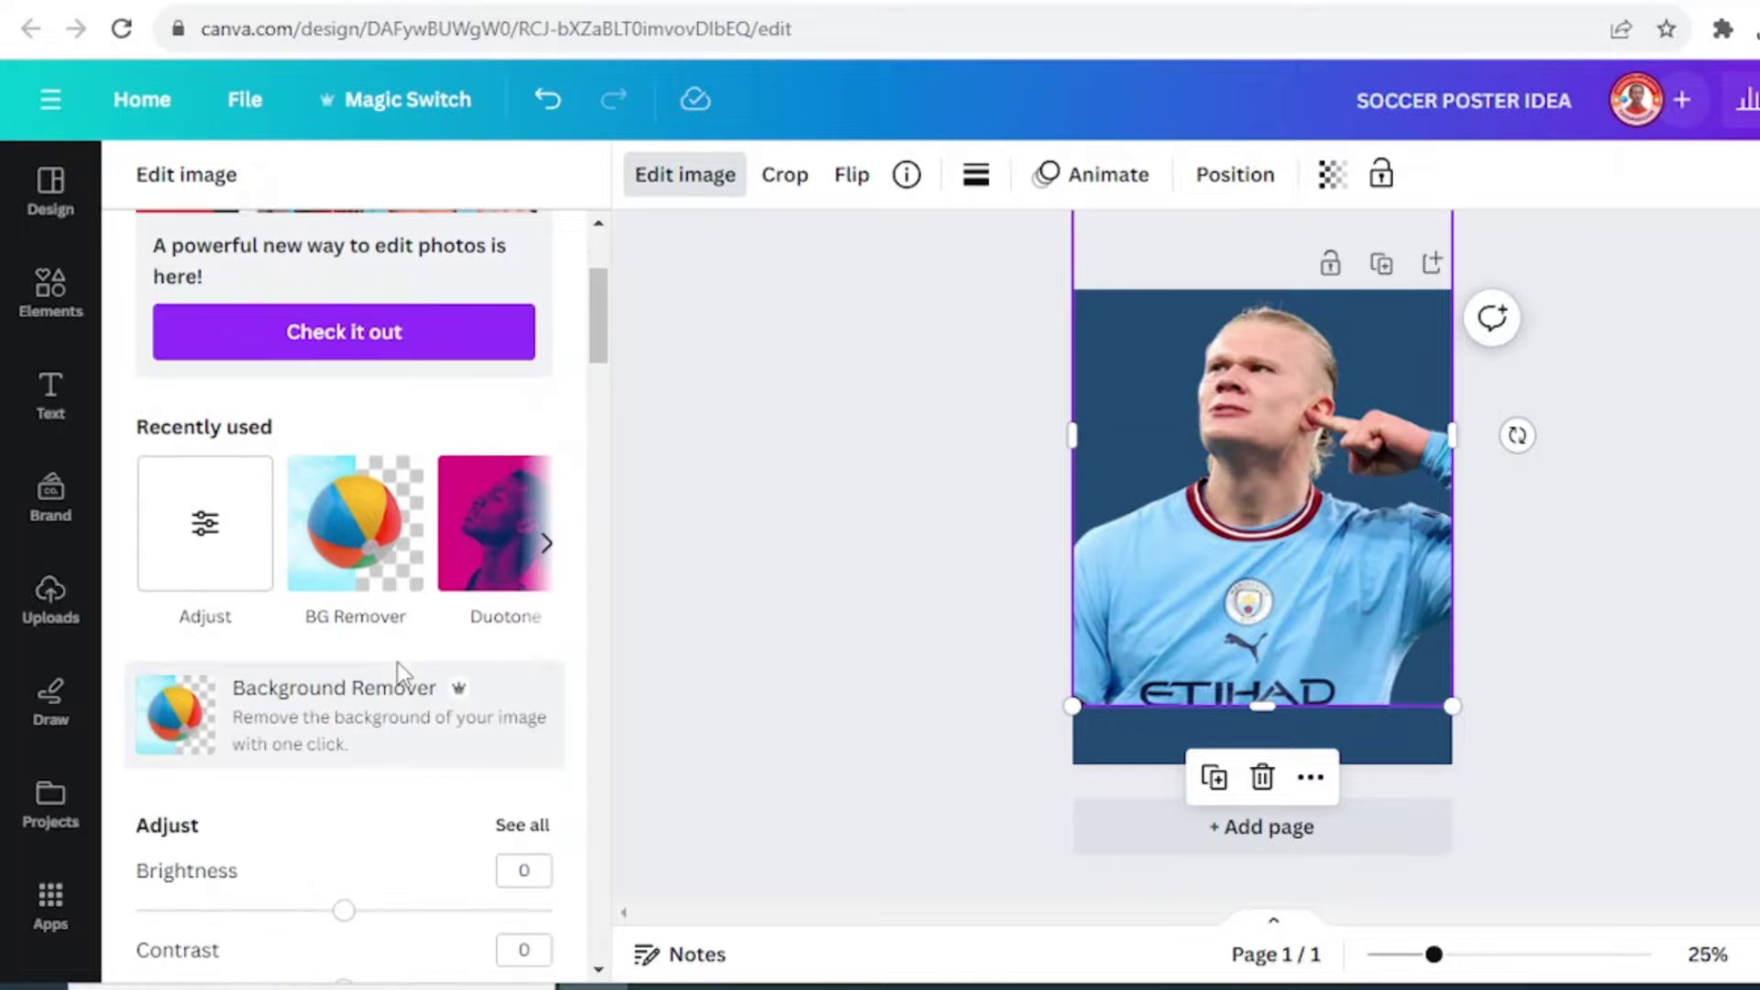
pyautogui.scroll(3, 370, 656)
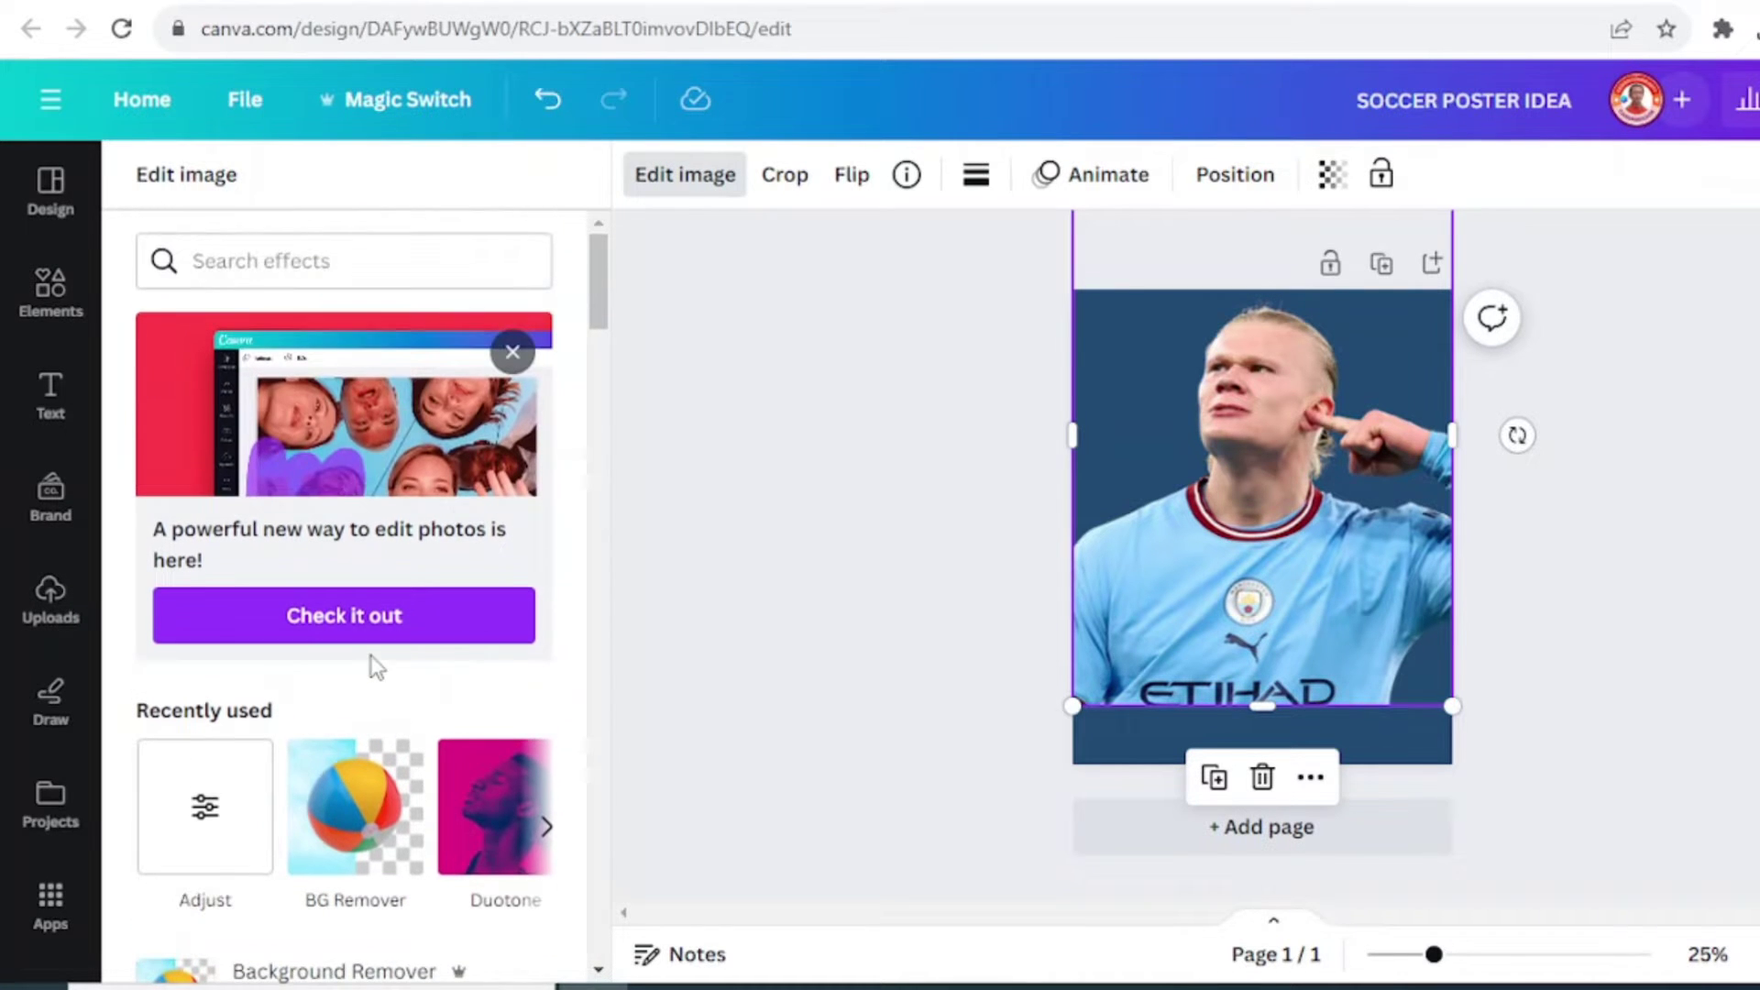
pyautogui.click(204, 830)
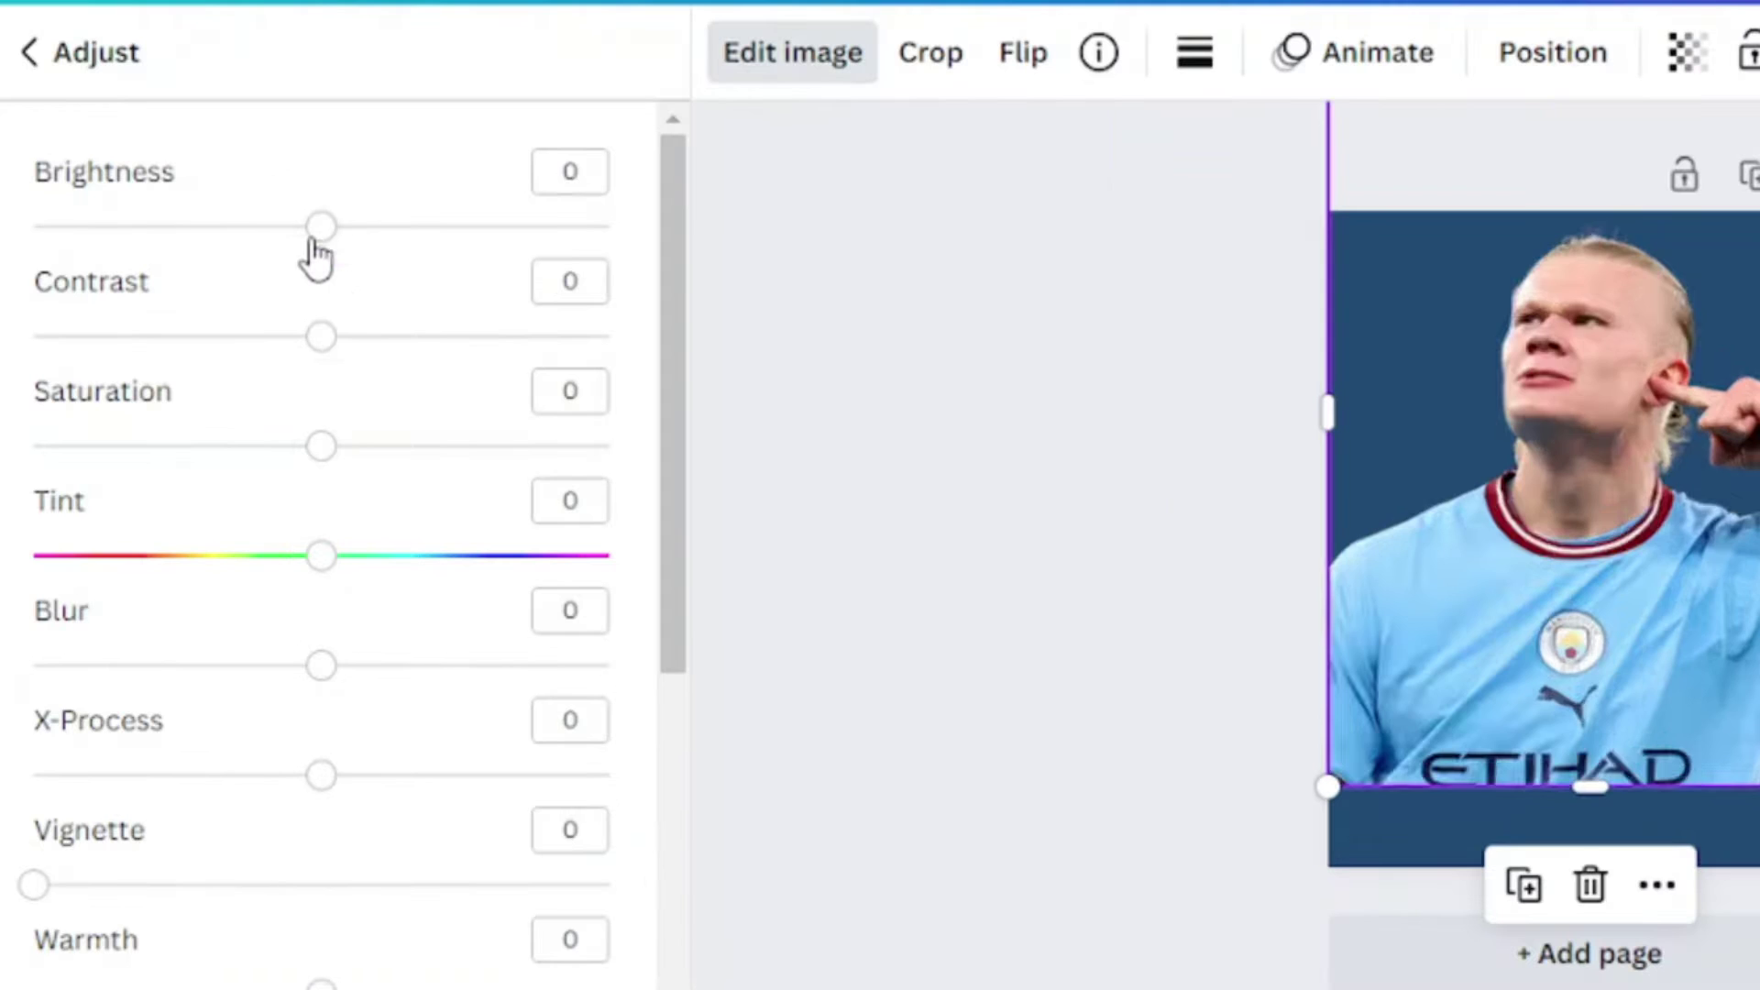
pyautogui.moveTo(344, 301); pyautogui.dragTo(398, 367)
pyautogui.moveTo(323, 466); pyautogui.dragTo(229, 469)
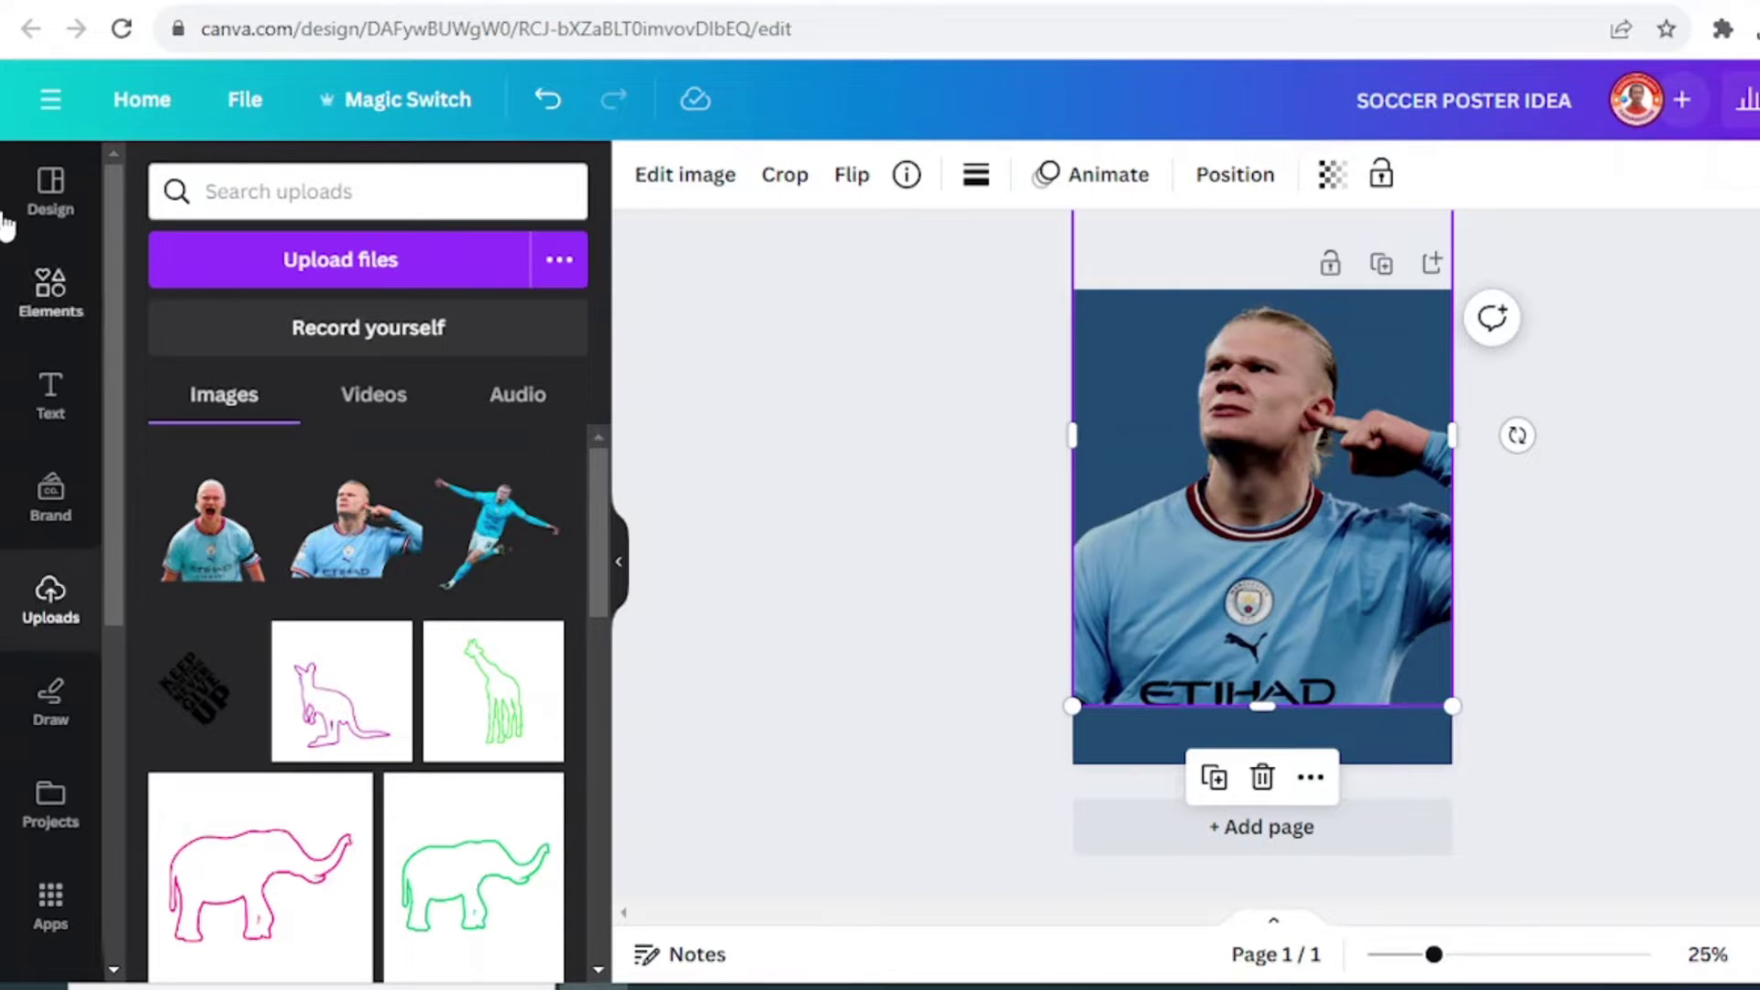
# Add the recently used Cracked Overlay Illustration and enlarge it to span the page width along the top of the poster.
pyautogui.click(51, 293)
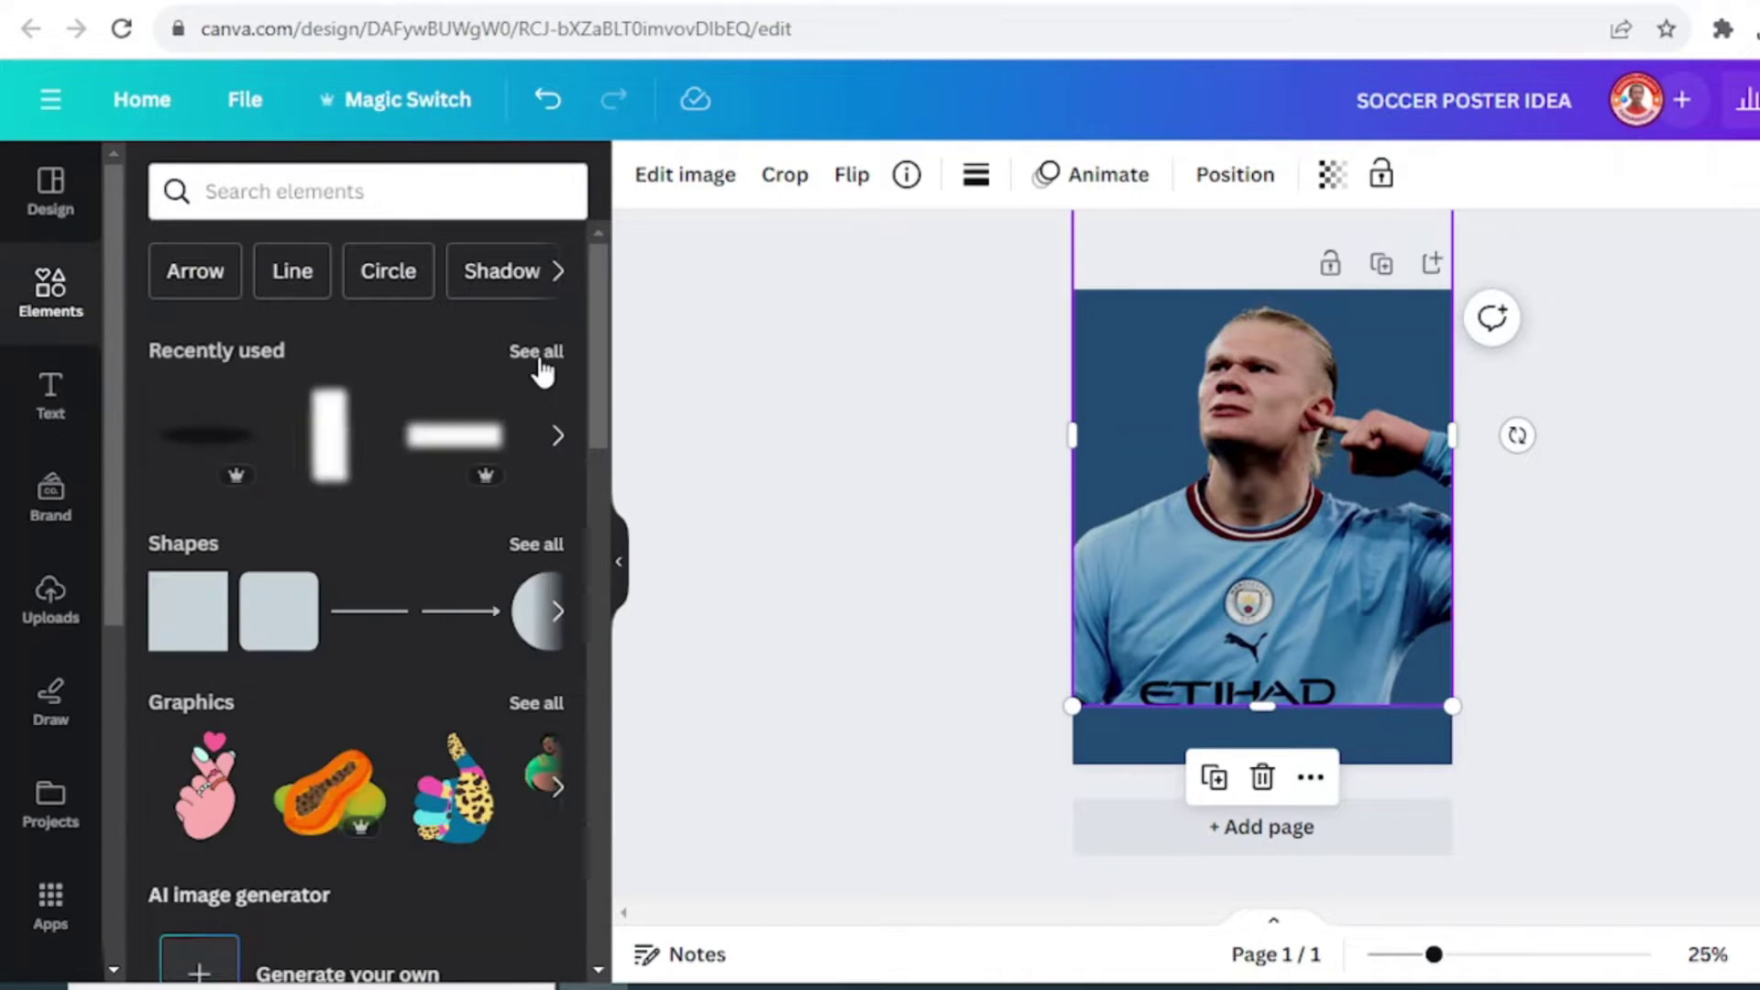
pyautogui.click(539, 352)
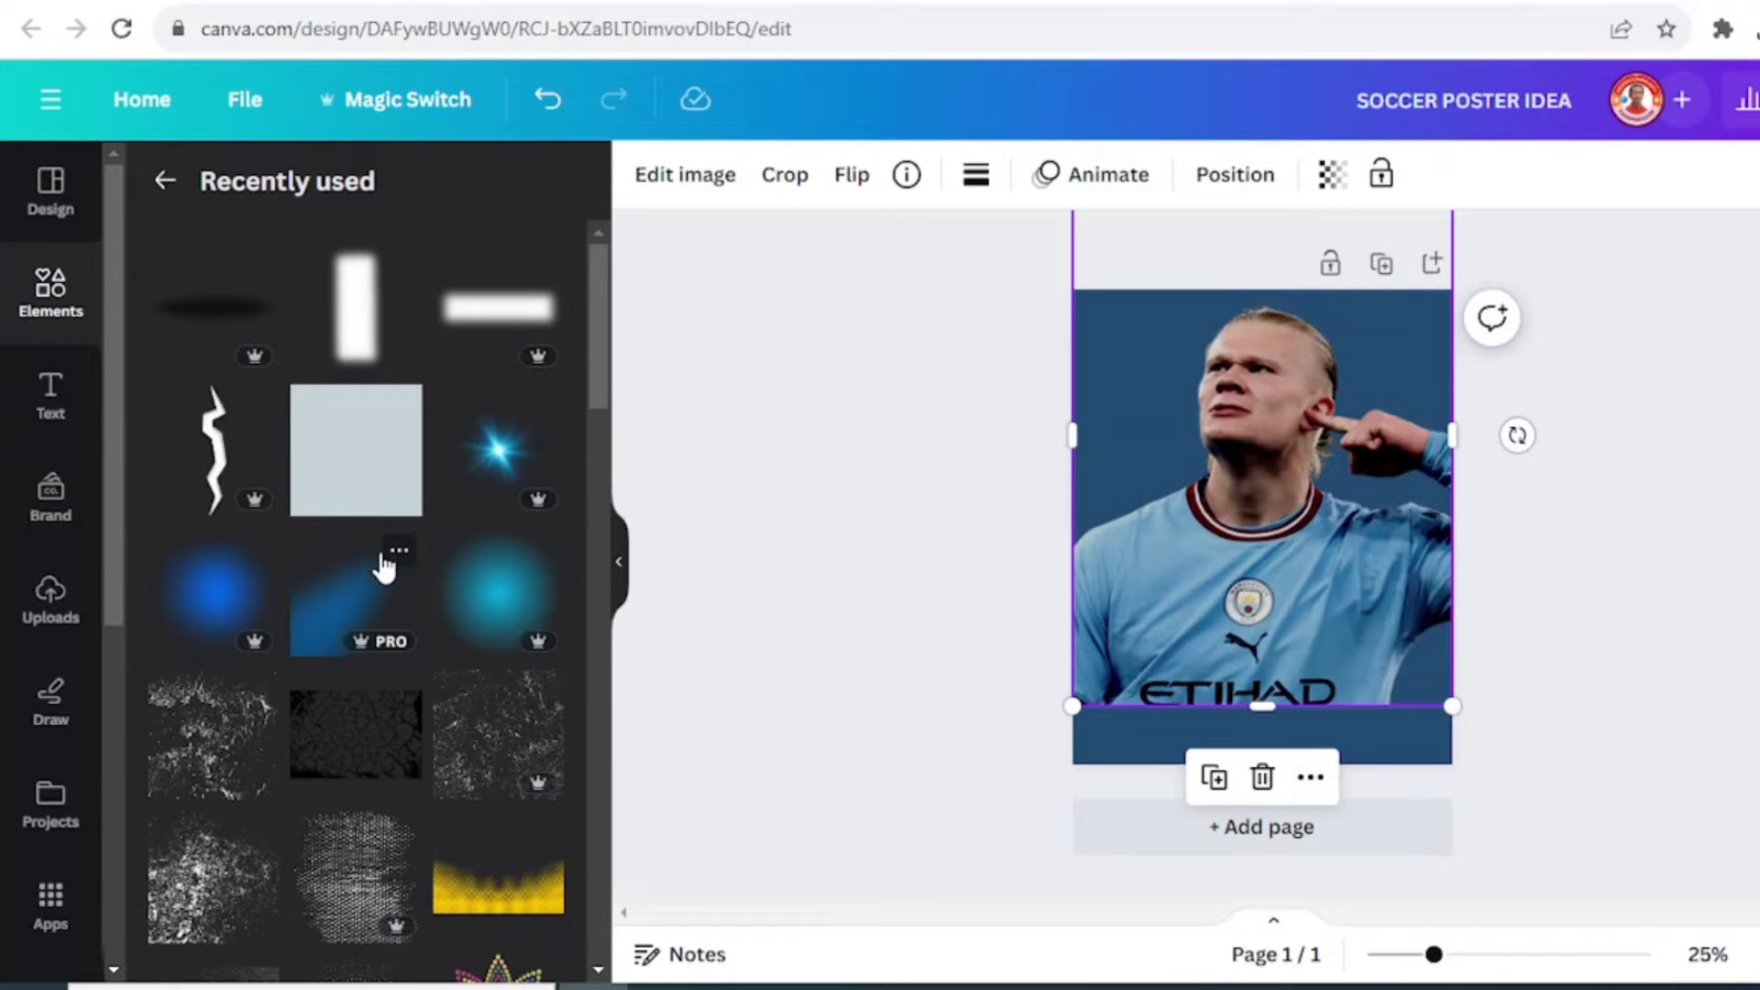
pyautogui.click(398, 697)
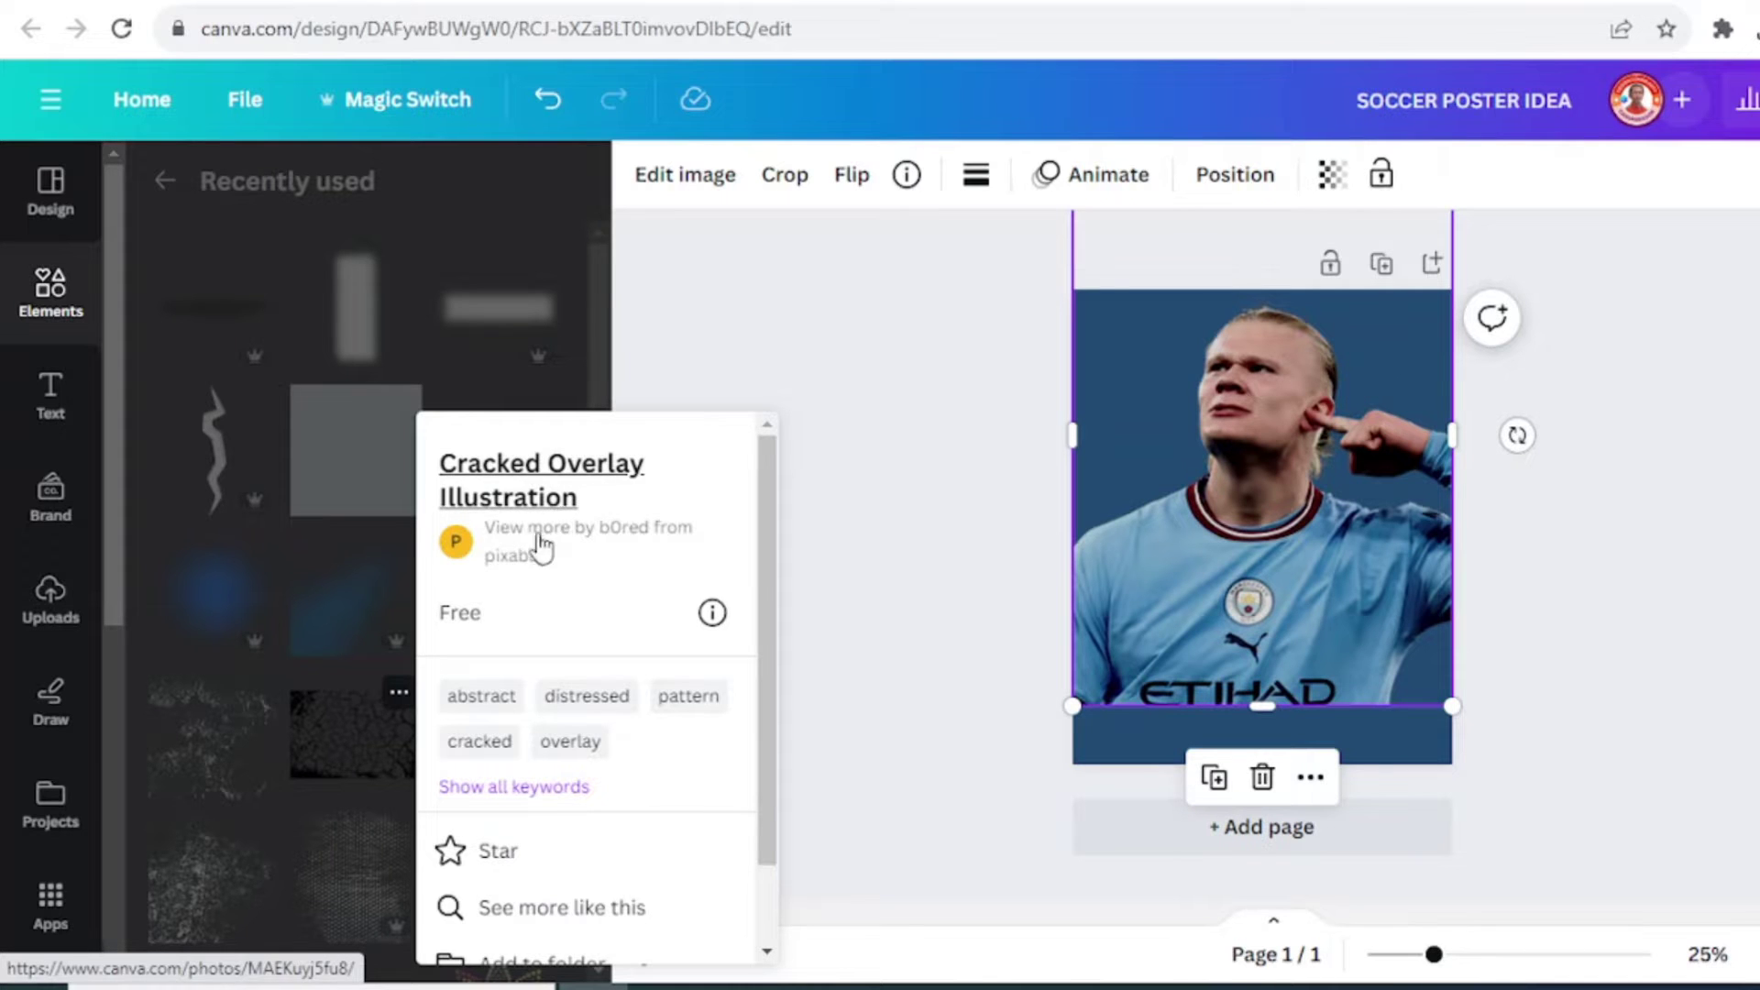
pyautogui.click(351, 733)
pyautogui.click(355, 747)
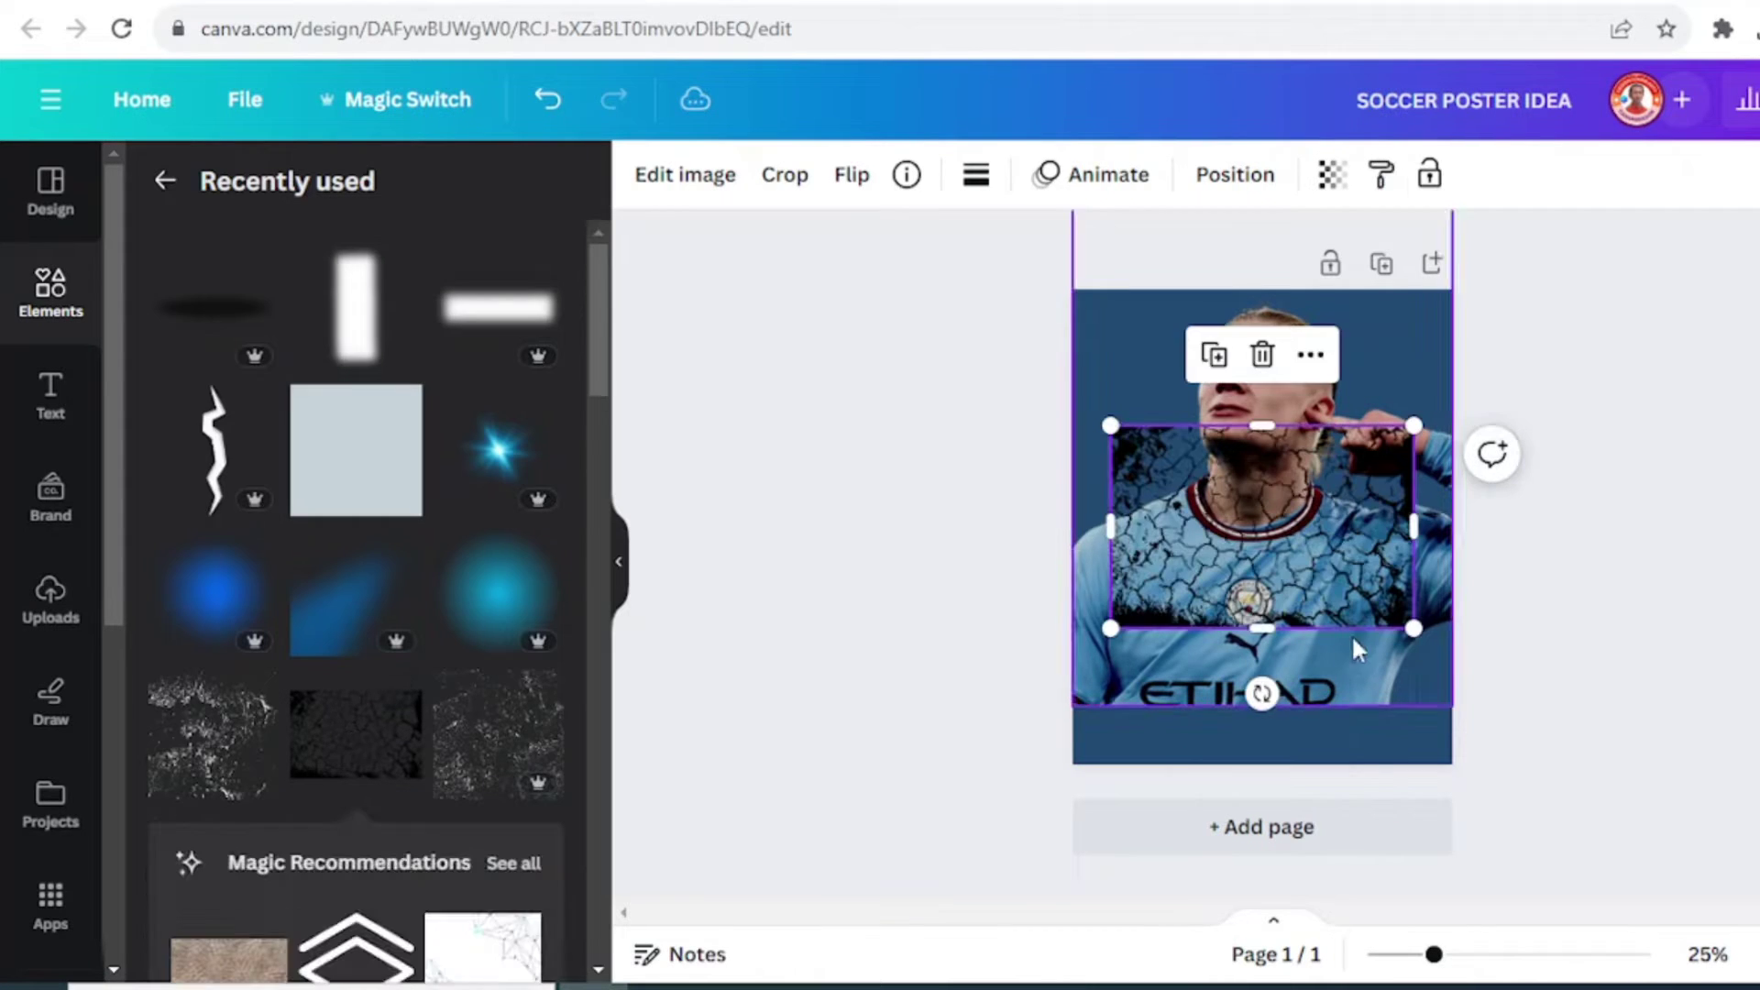
pyautogui.moveTo(1307, 587); pyautogui.dragTo(1269, 464)
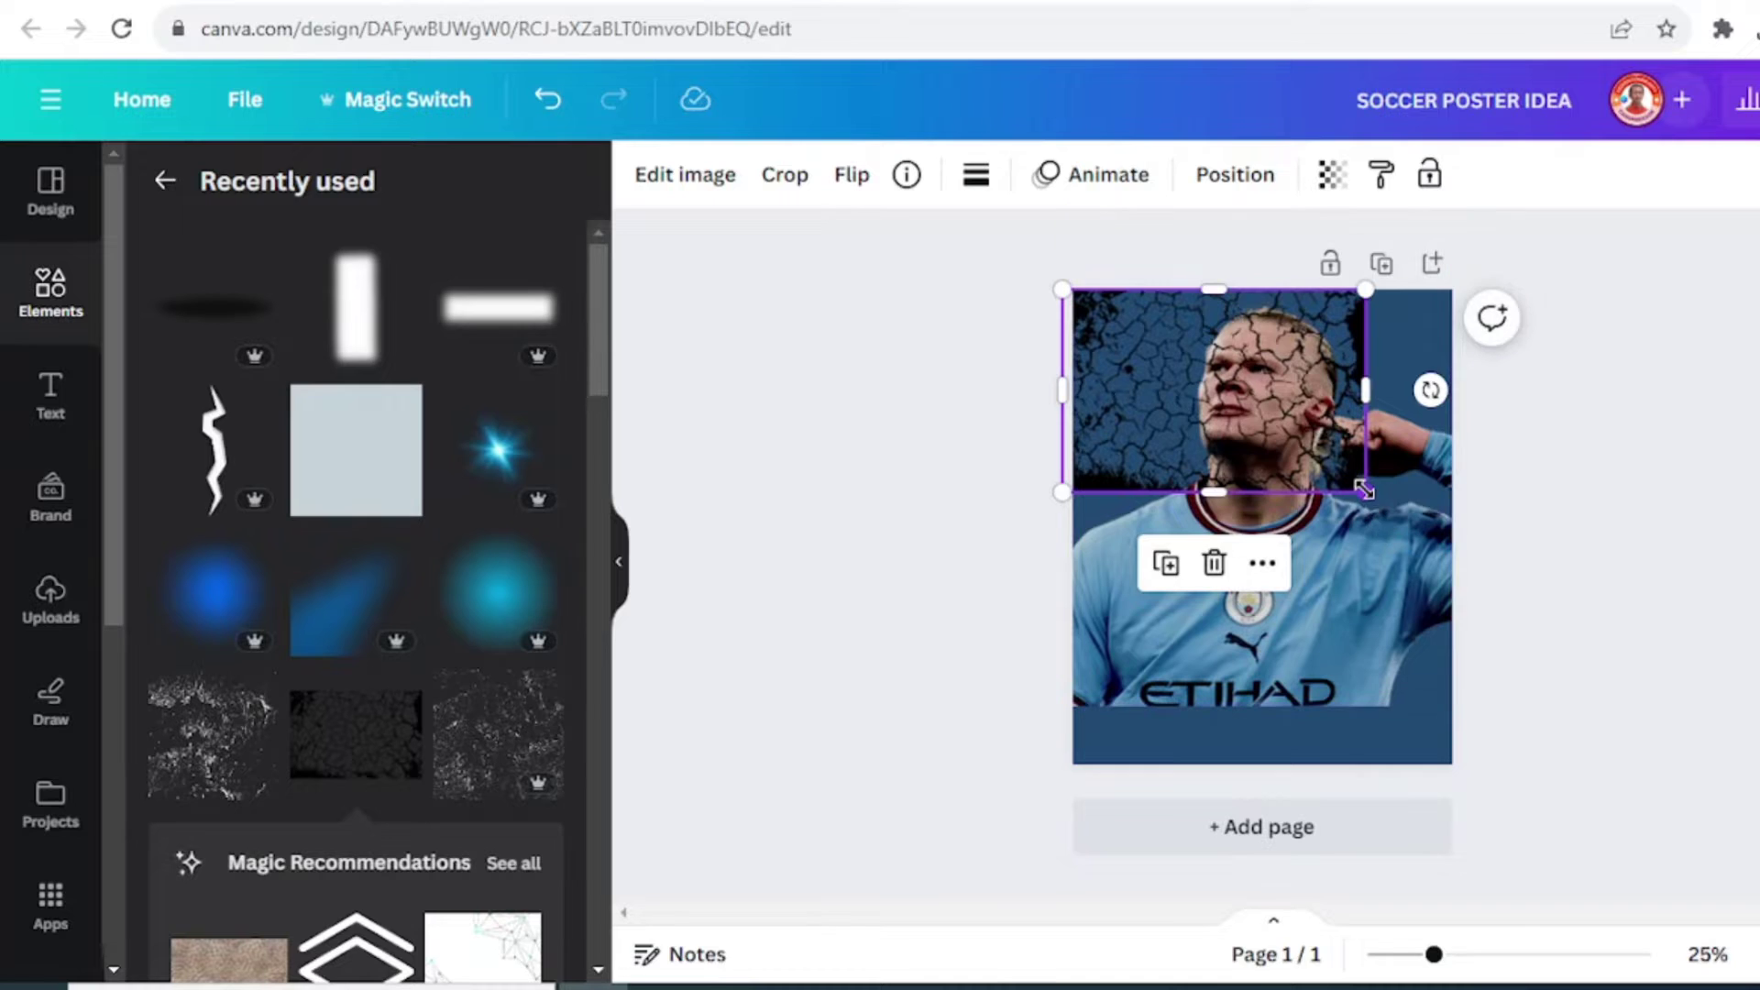
pyautogui.moveTo(1366, 492); pyautogui.dragTo(1441, 572)
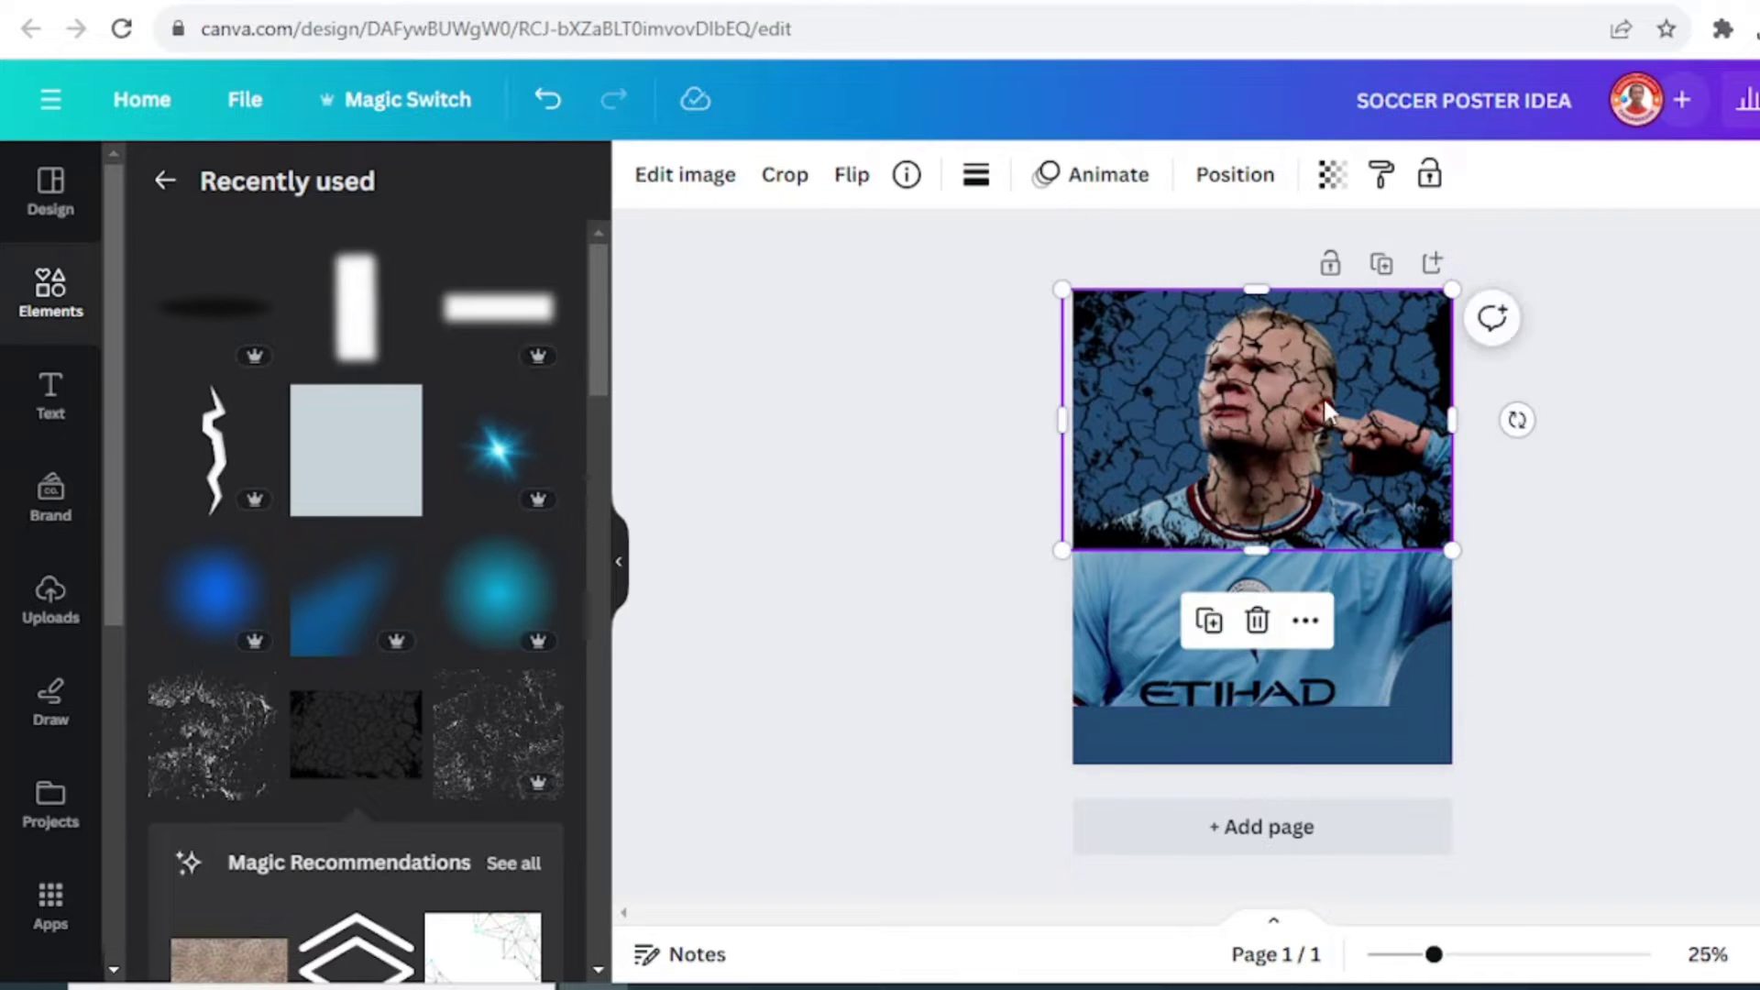
# Send the cracked overlay to the back, behind the player photo.
pyautogui.rightClick(1412, 466)
pyautogui.moveTo(1430, 500)
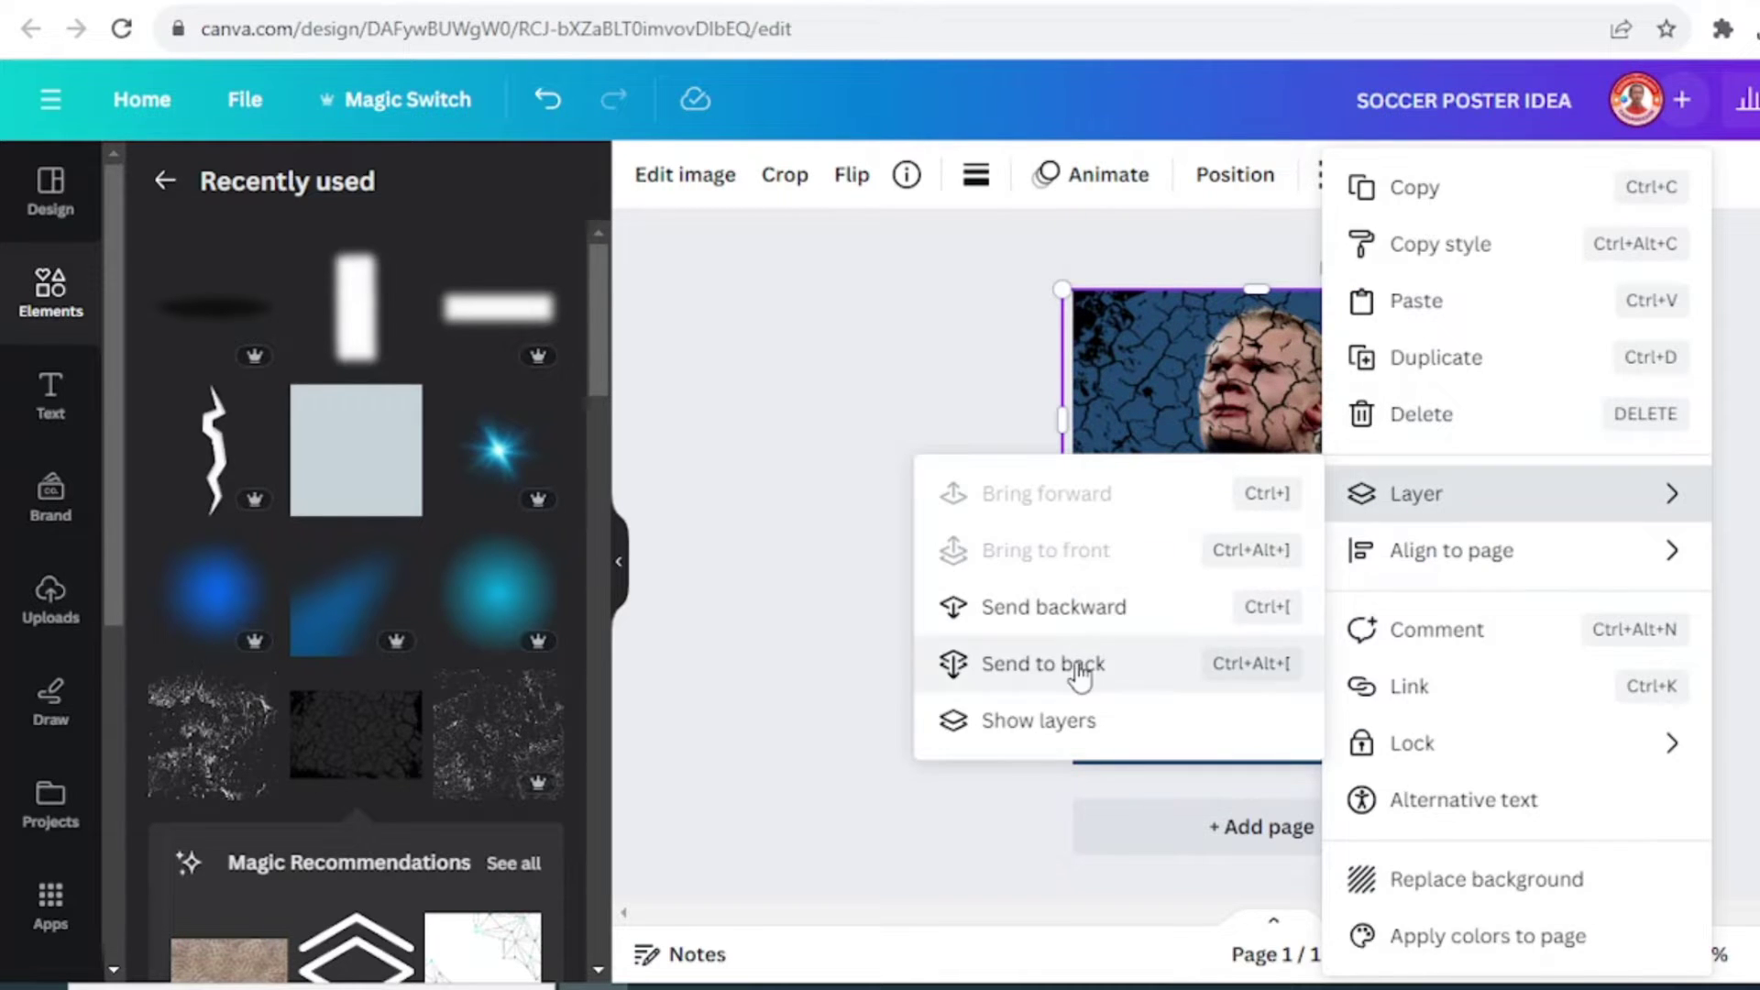
pyautogui.click(1043, 663)
# Add the Grungy seamless black and white texture and enlarge it from the top left corner to the full page width.
pyautogui.click(256, 697)
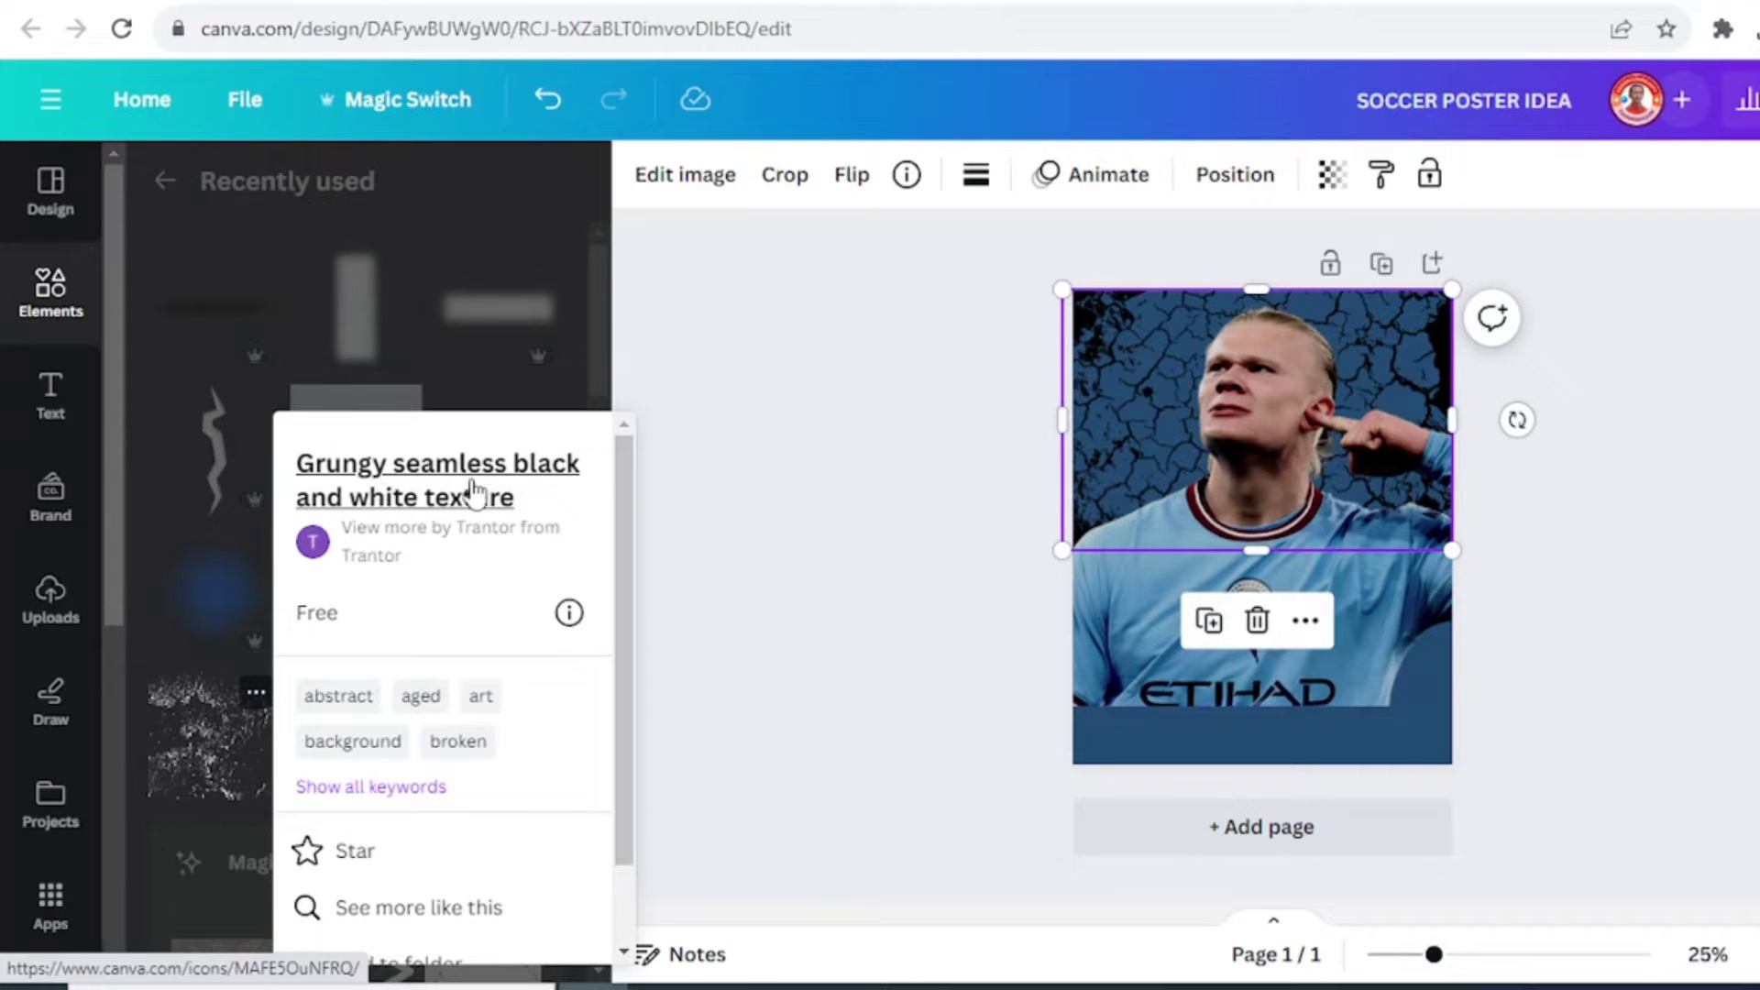
pyautogui.click(212, 723)
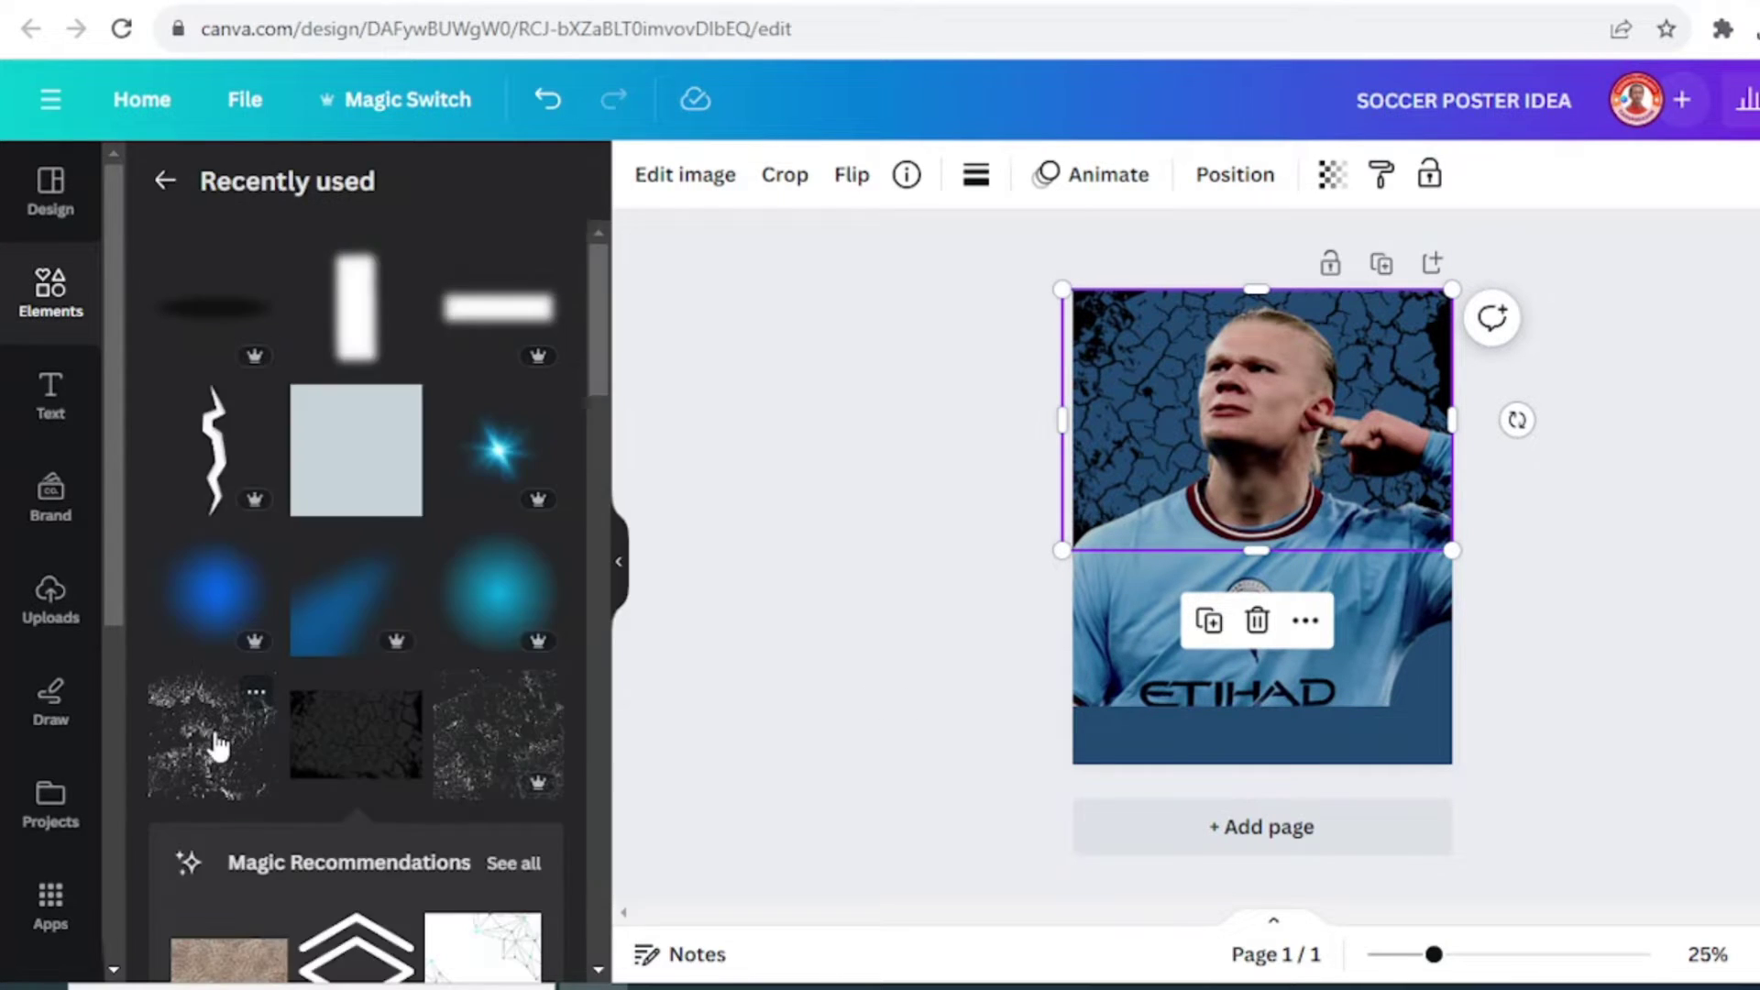
pyautogui.moveTo(1234, 607); pyautogui.dragTo(1150, 353)
pyautogui.moveTo(1226, 447); pyautogui.dragTo(1471, 644)
# Send the grungy texture backward so it sits behind the player photo.
pyautogui.rightClick(1334, 520)
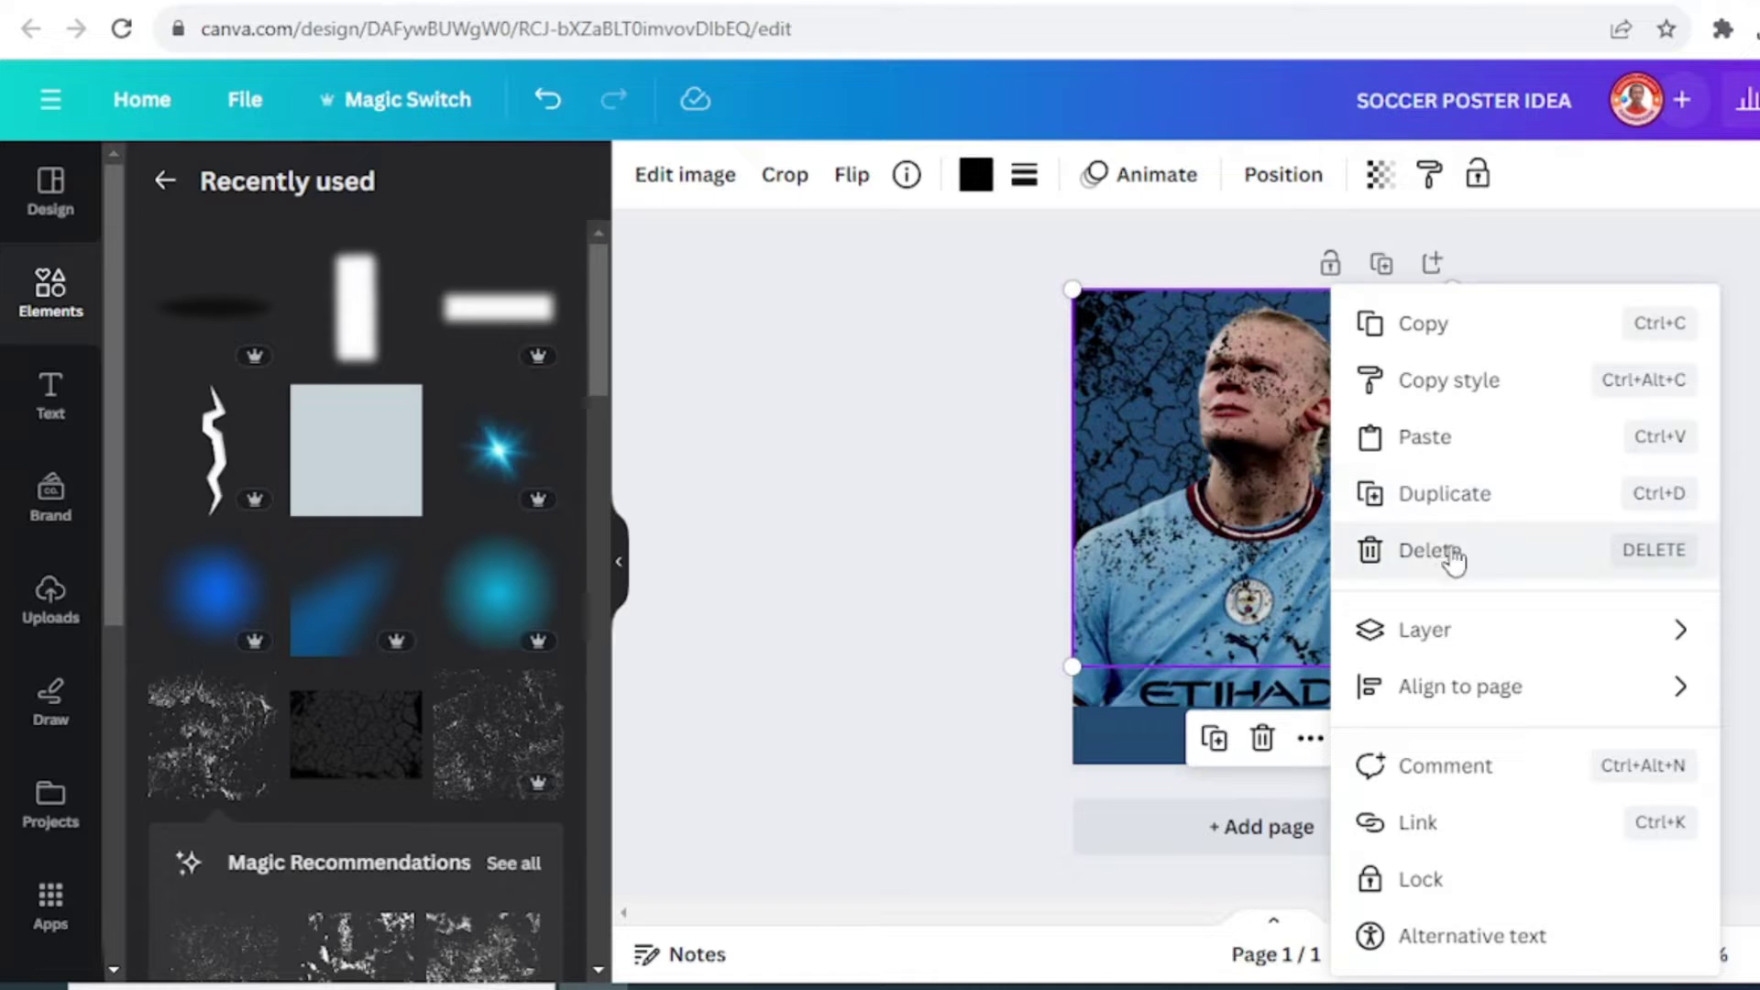
pyautogui.moveTo(1471, 653)
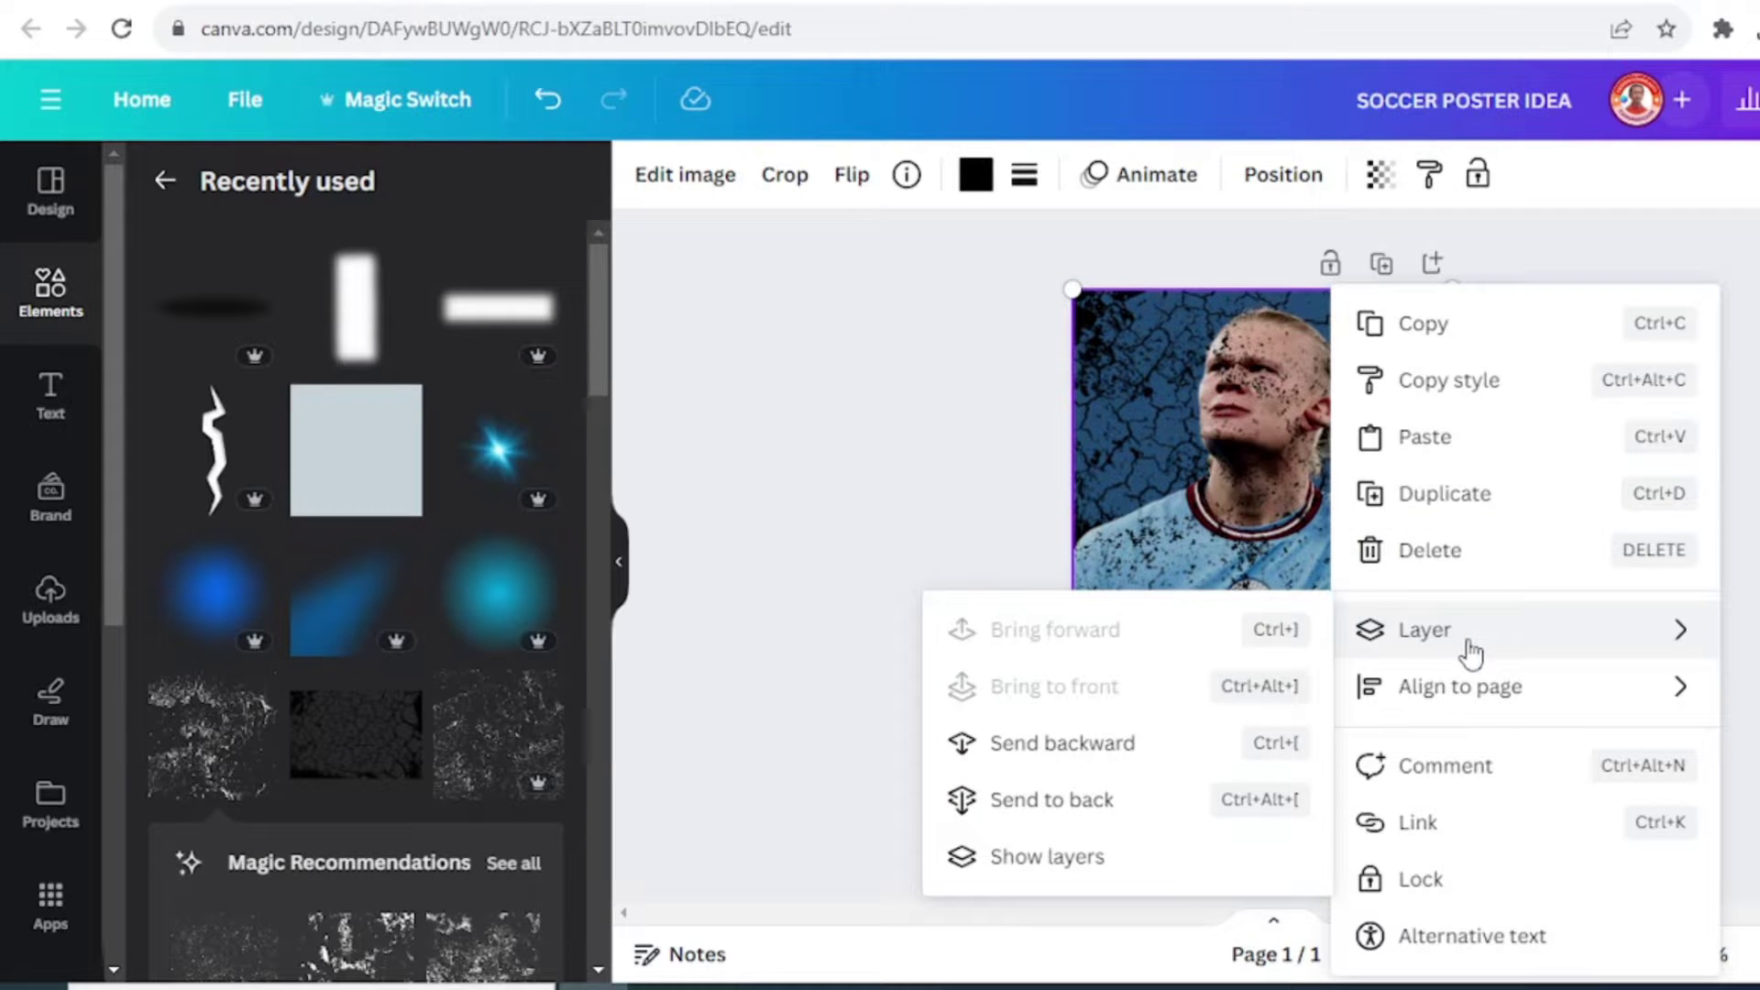
pyautogui.click(1109, 747)
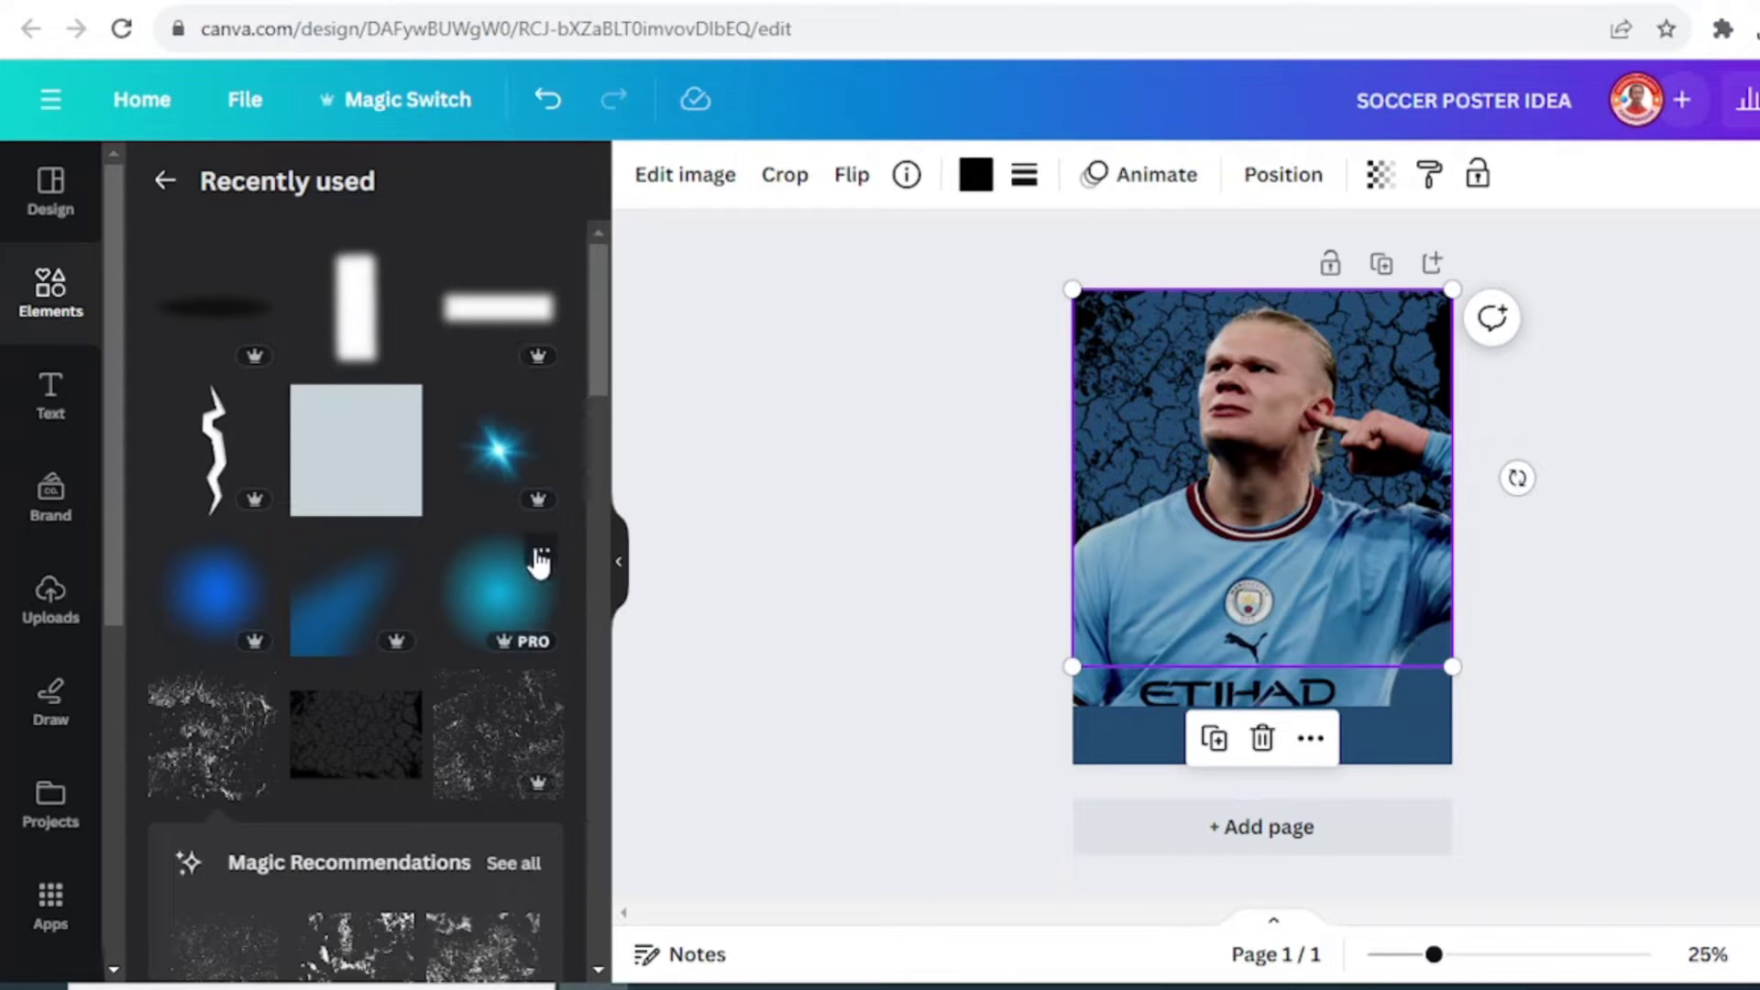
# Add the Blue Dot Light graphic, scale it to about half the page width and place it over the shoulder at the page's left.
pyautogui.click(541, 553)
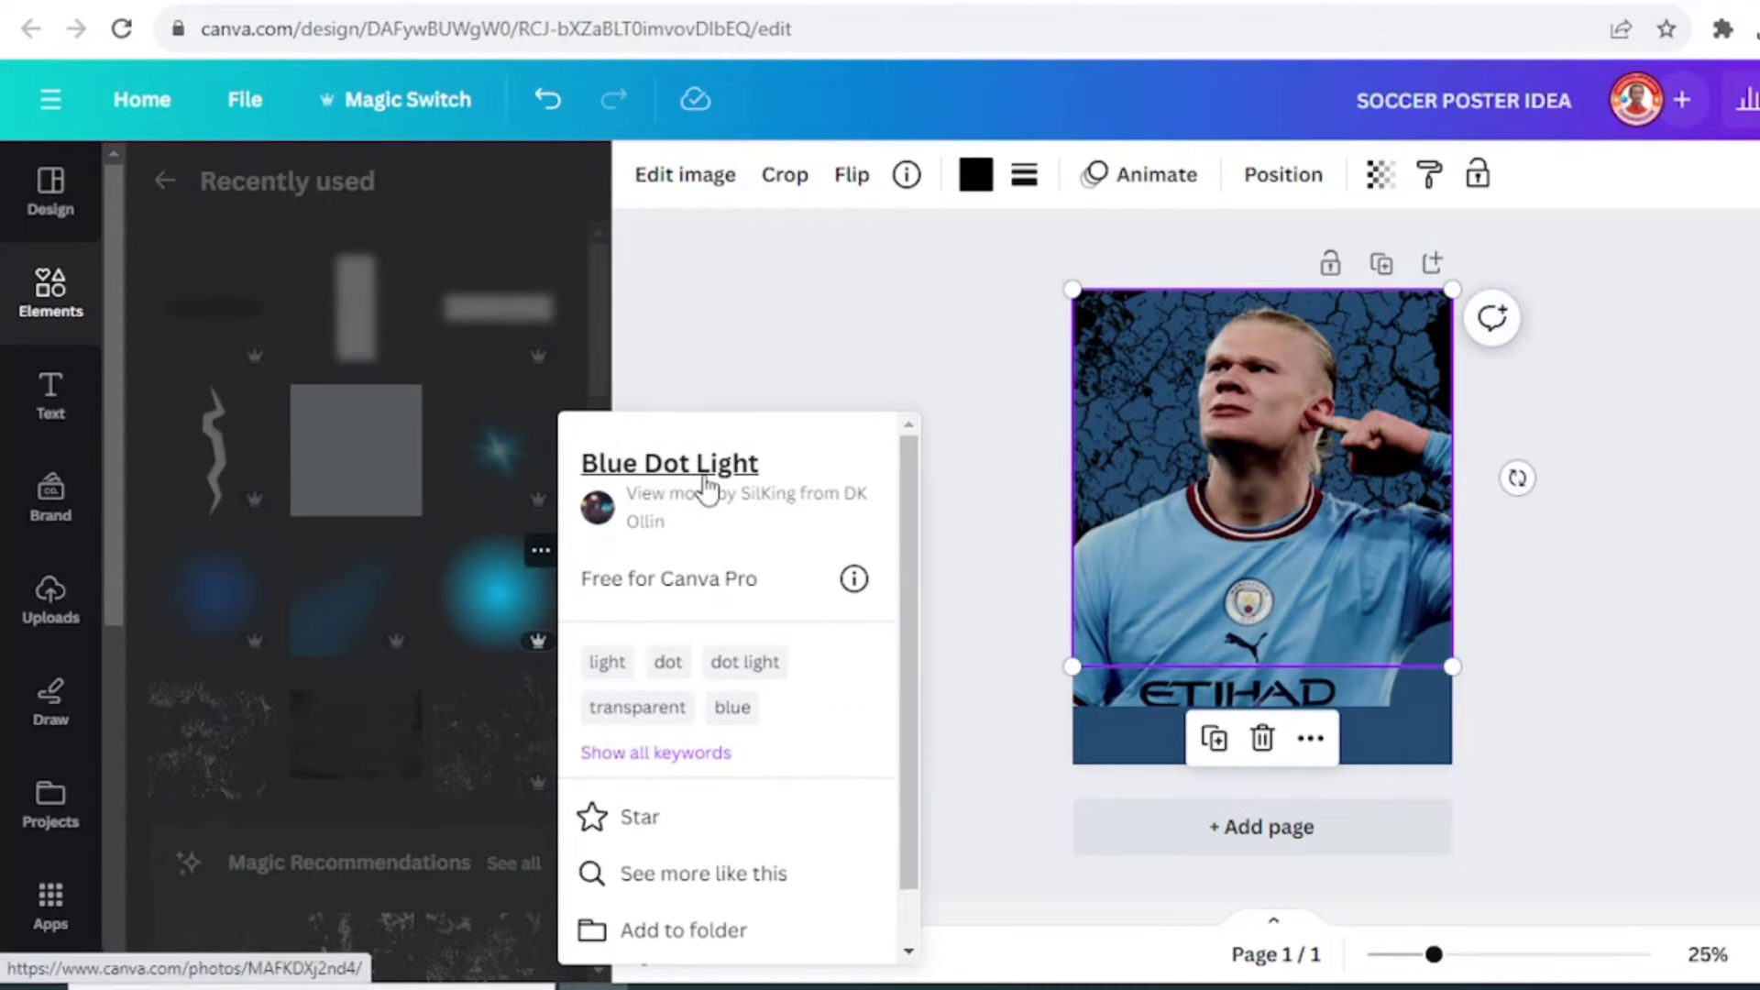
pyautogui.click(498, 601)
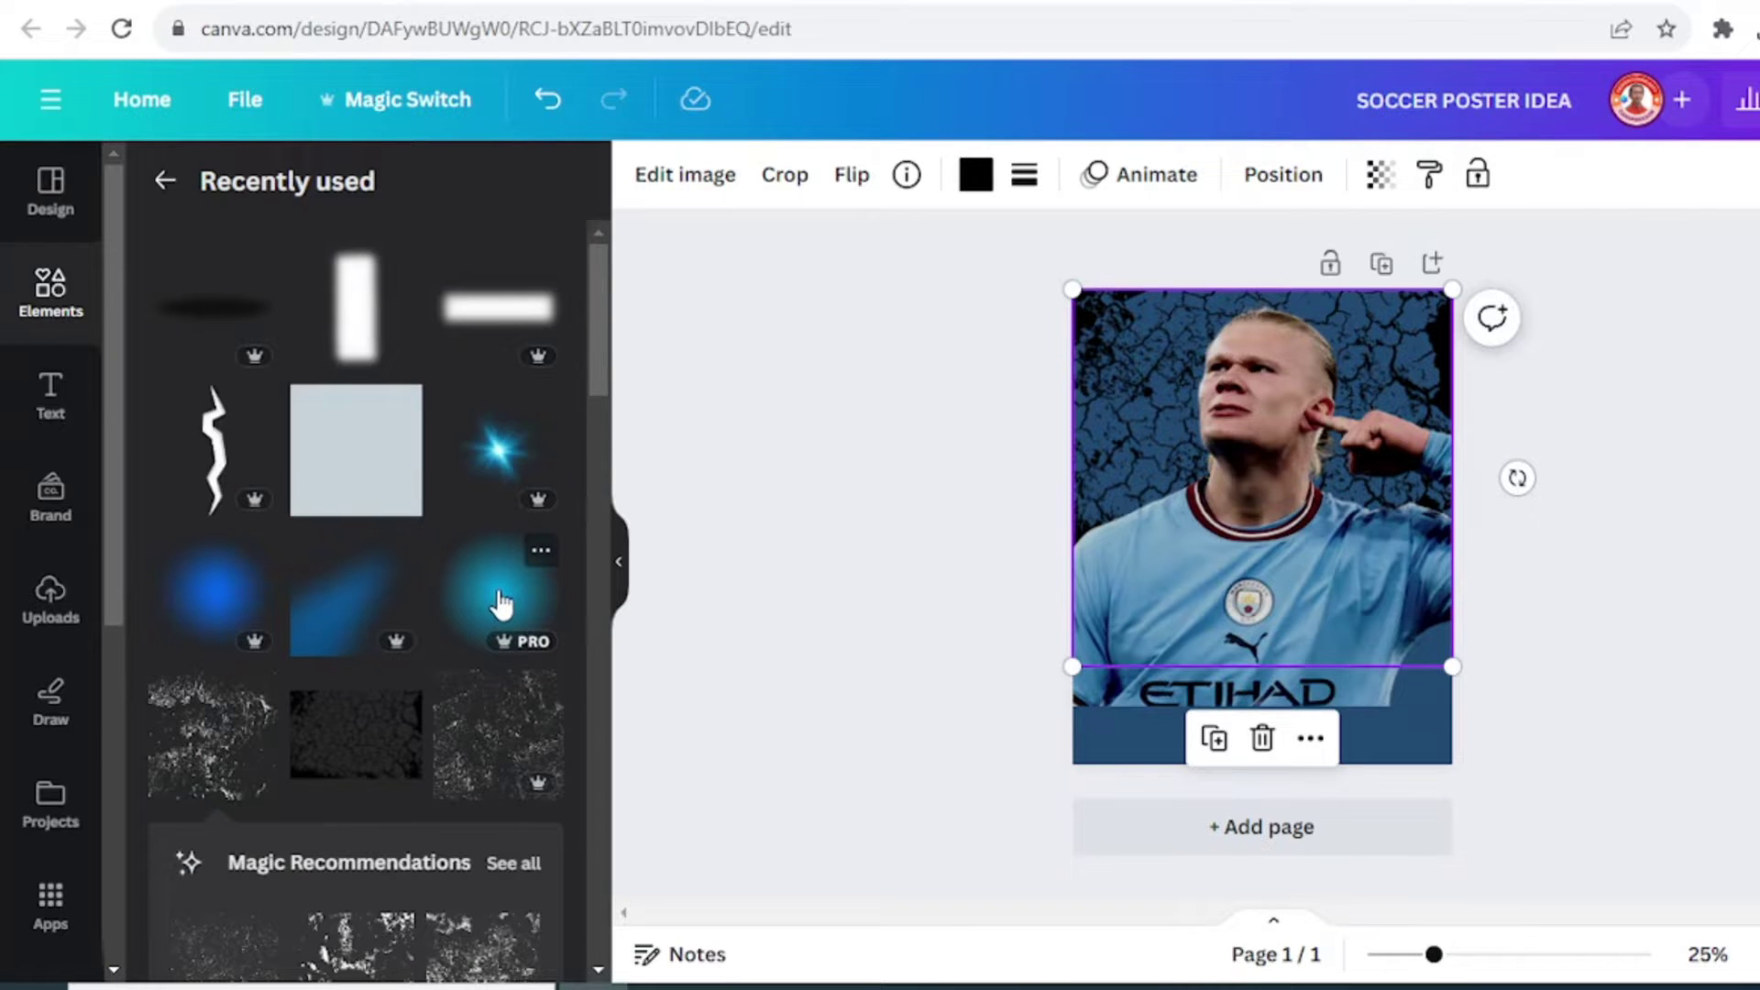
pyautogui.click(497, 600)
pyautogui.moveTo(1415, 375); pyautogui.dragTo(1281, 495)
pyautogui.moveTo(1196, 572); pyautogui.dragTo(1147, 511)
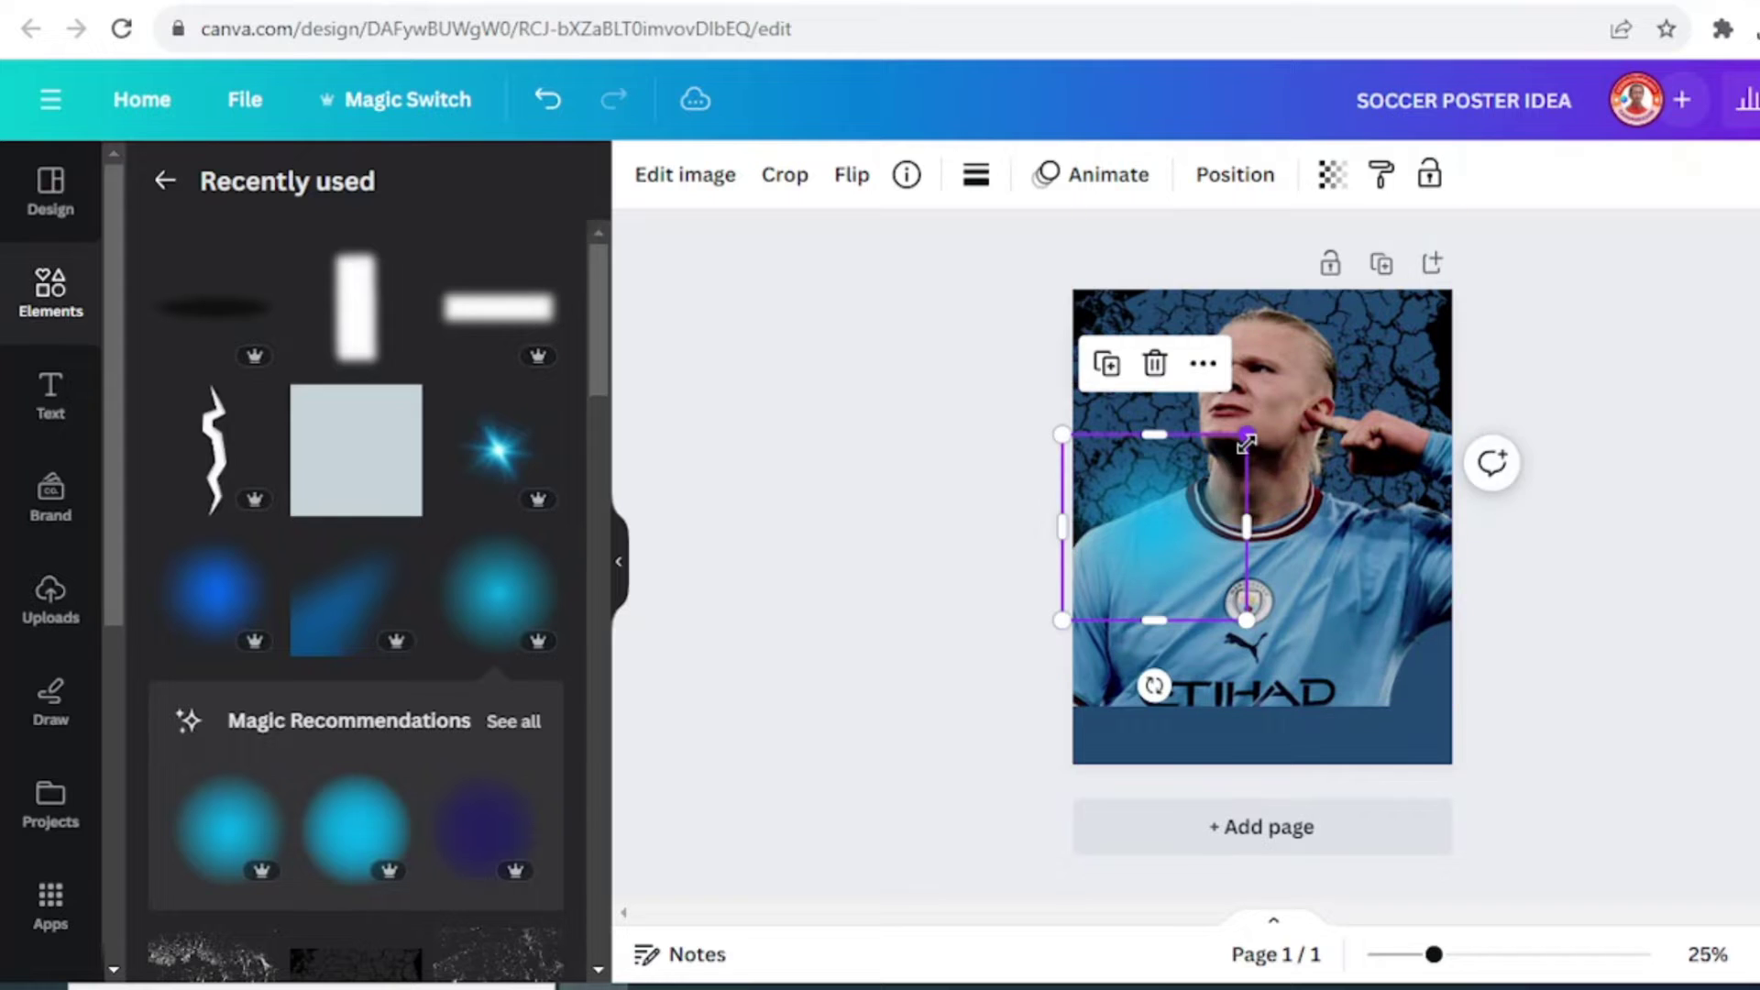
pyautogui.moveTo(1247, 444); pyautogui.dragTo(1261, 421)
pyautogui.moveTo(1196, 497); pyautogui.dragTo(1216, 487)
# Duplicate the blue dot light and move the copy over the shoulder at the page's right.
pyautogui.moveTo(1155, 414); pyautogui.dragTo(1196, 384)
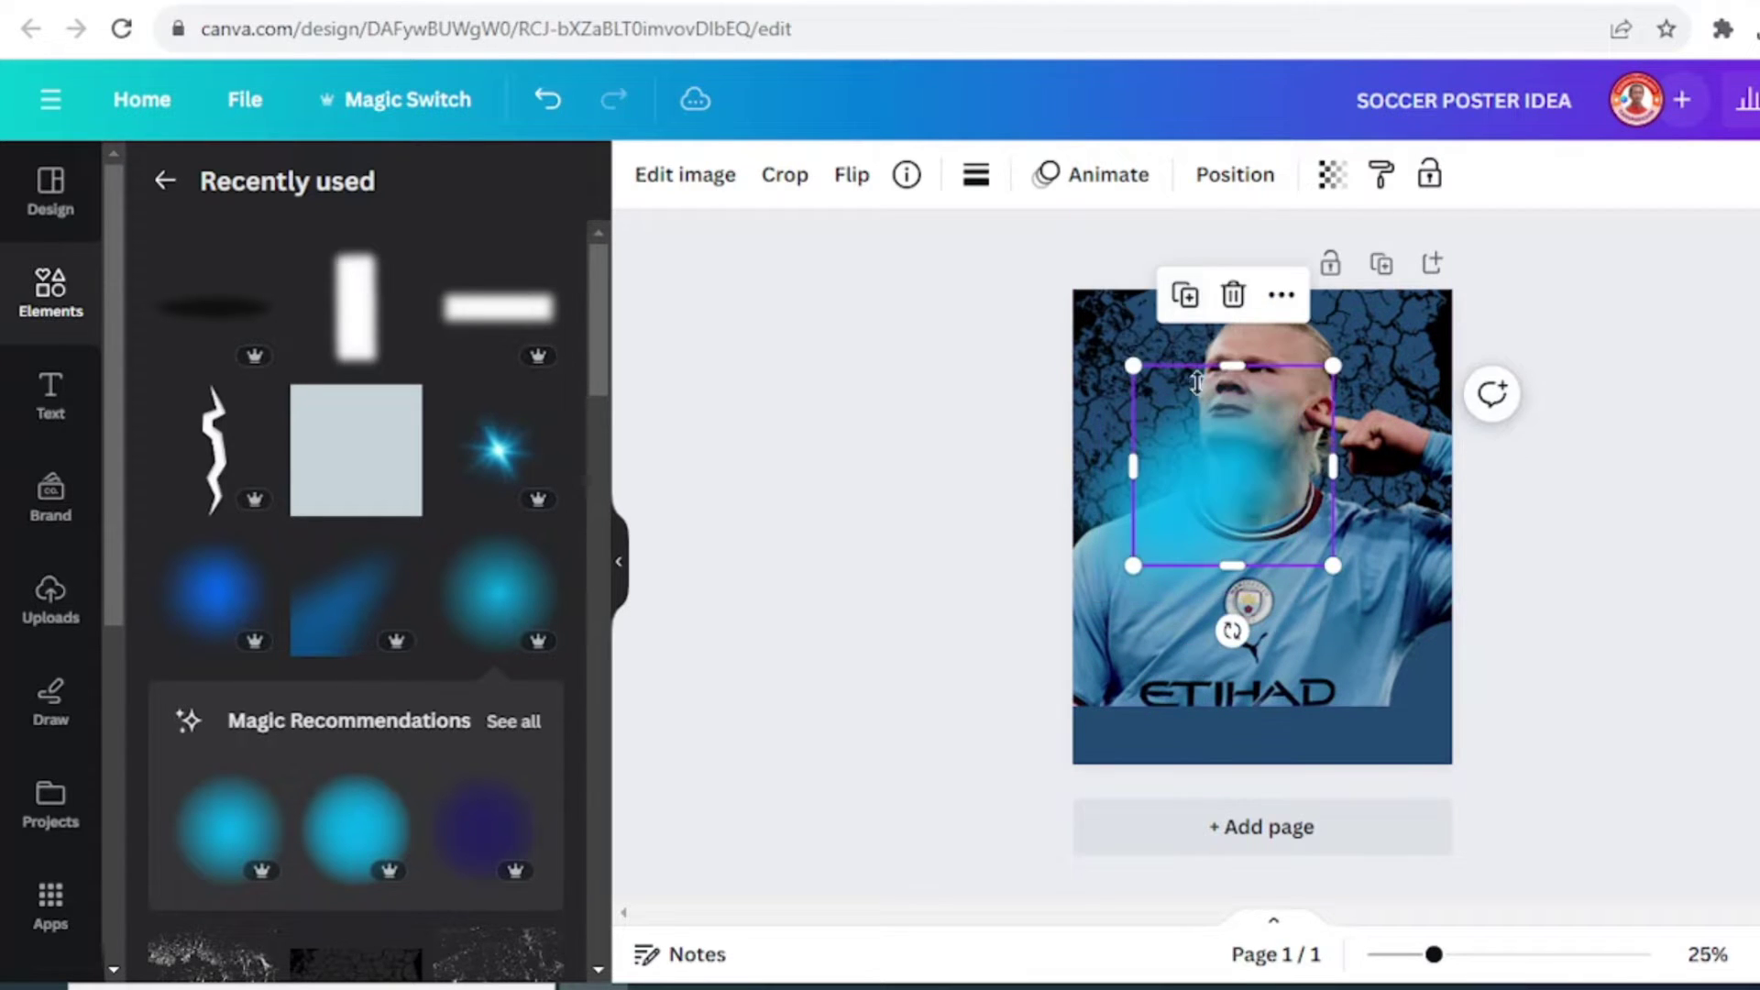
pyautogui.moveTo(1237, 487); pyautogui.dragTo(1351, 510)
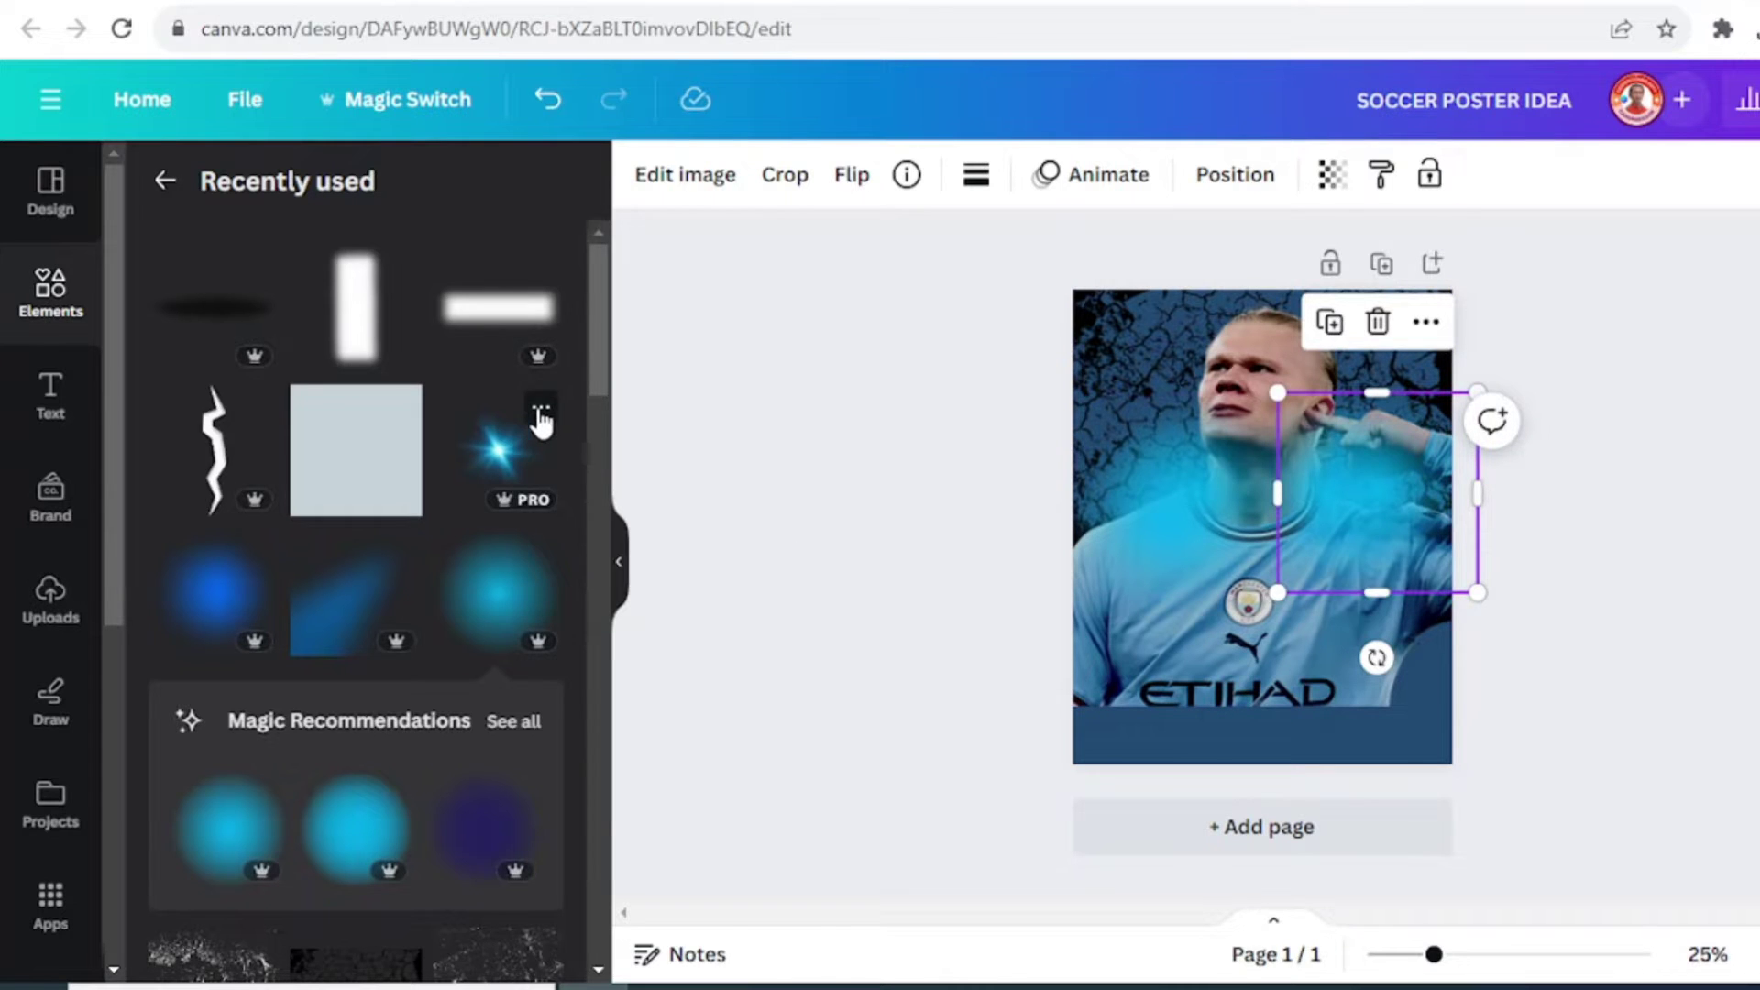
# Add the Blue Light Flare graphic, move it over the upper right of the player's head and resize it to extend past the page edge.
pyautogui.click(540, 410)
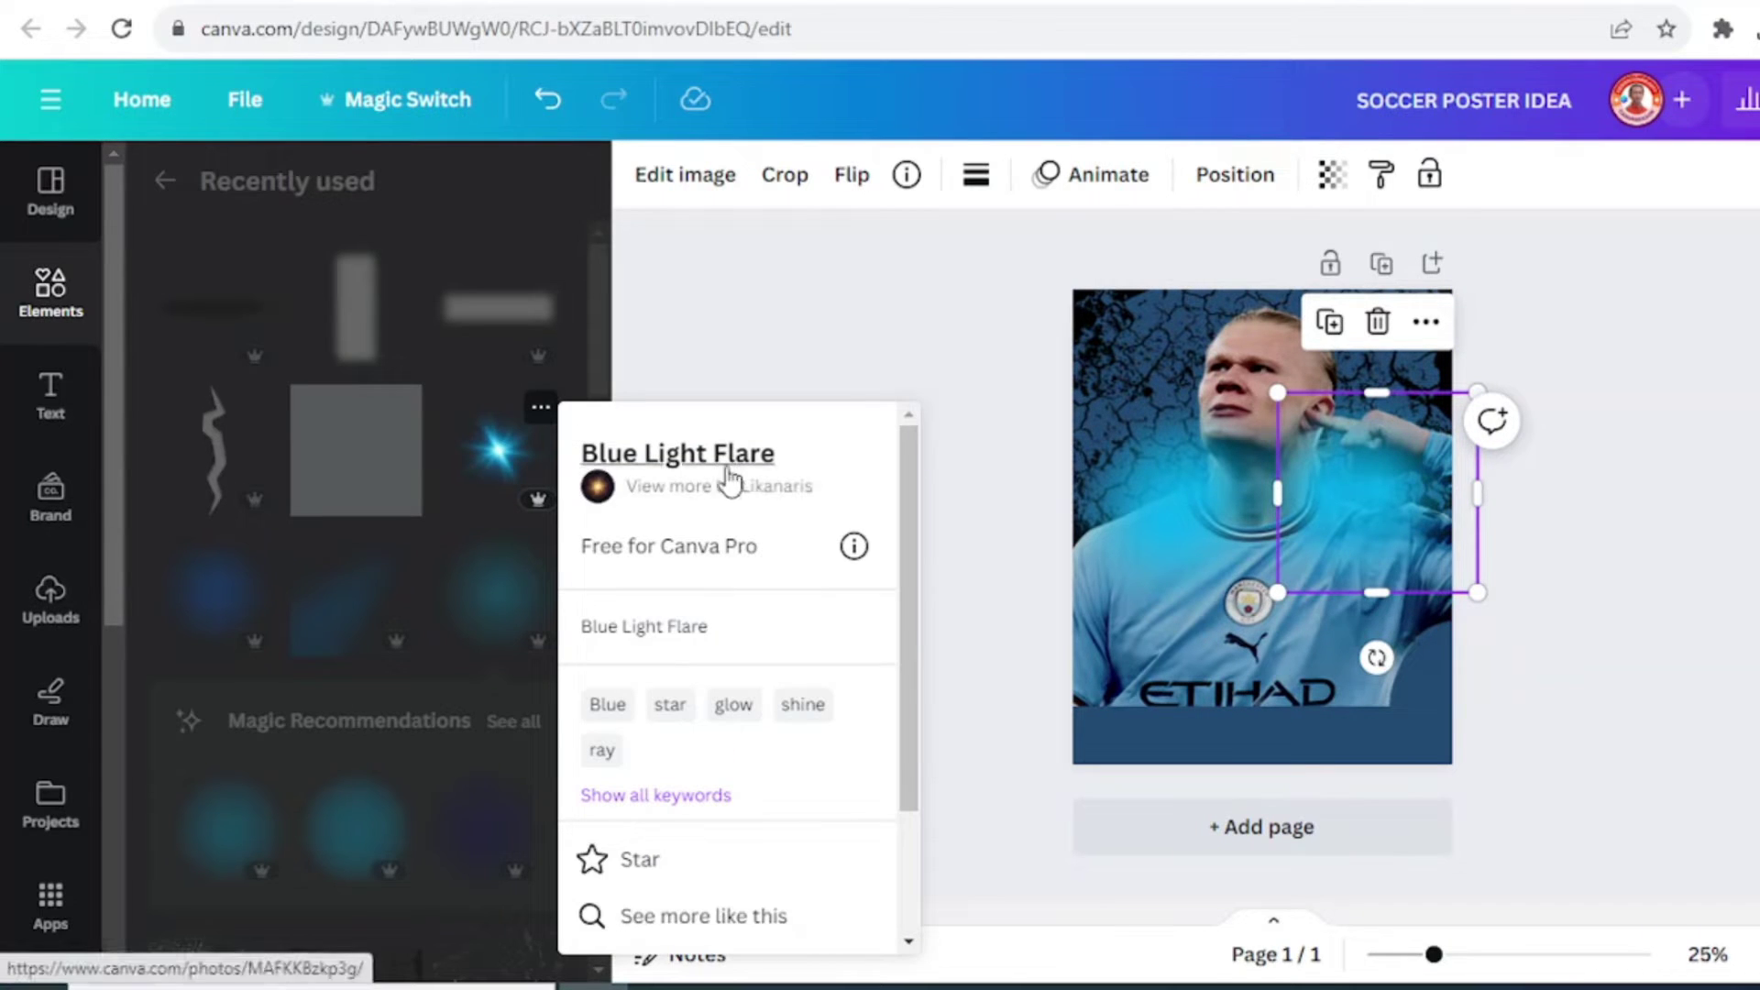
pyautogui.click(503, 450)
pyautogui.click(502, 449)
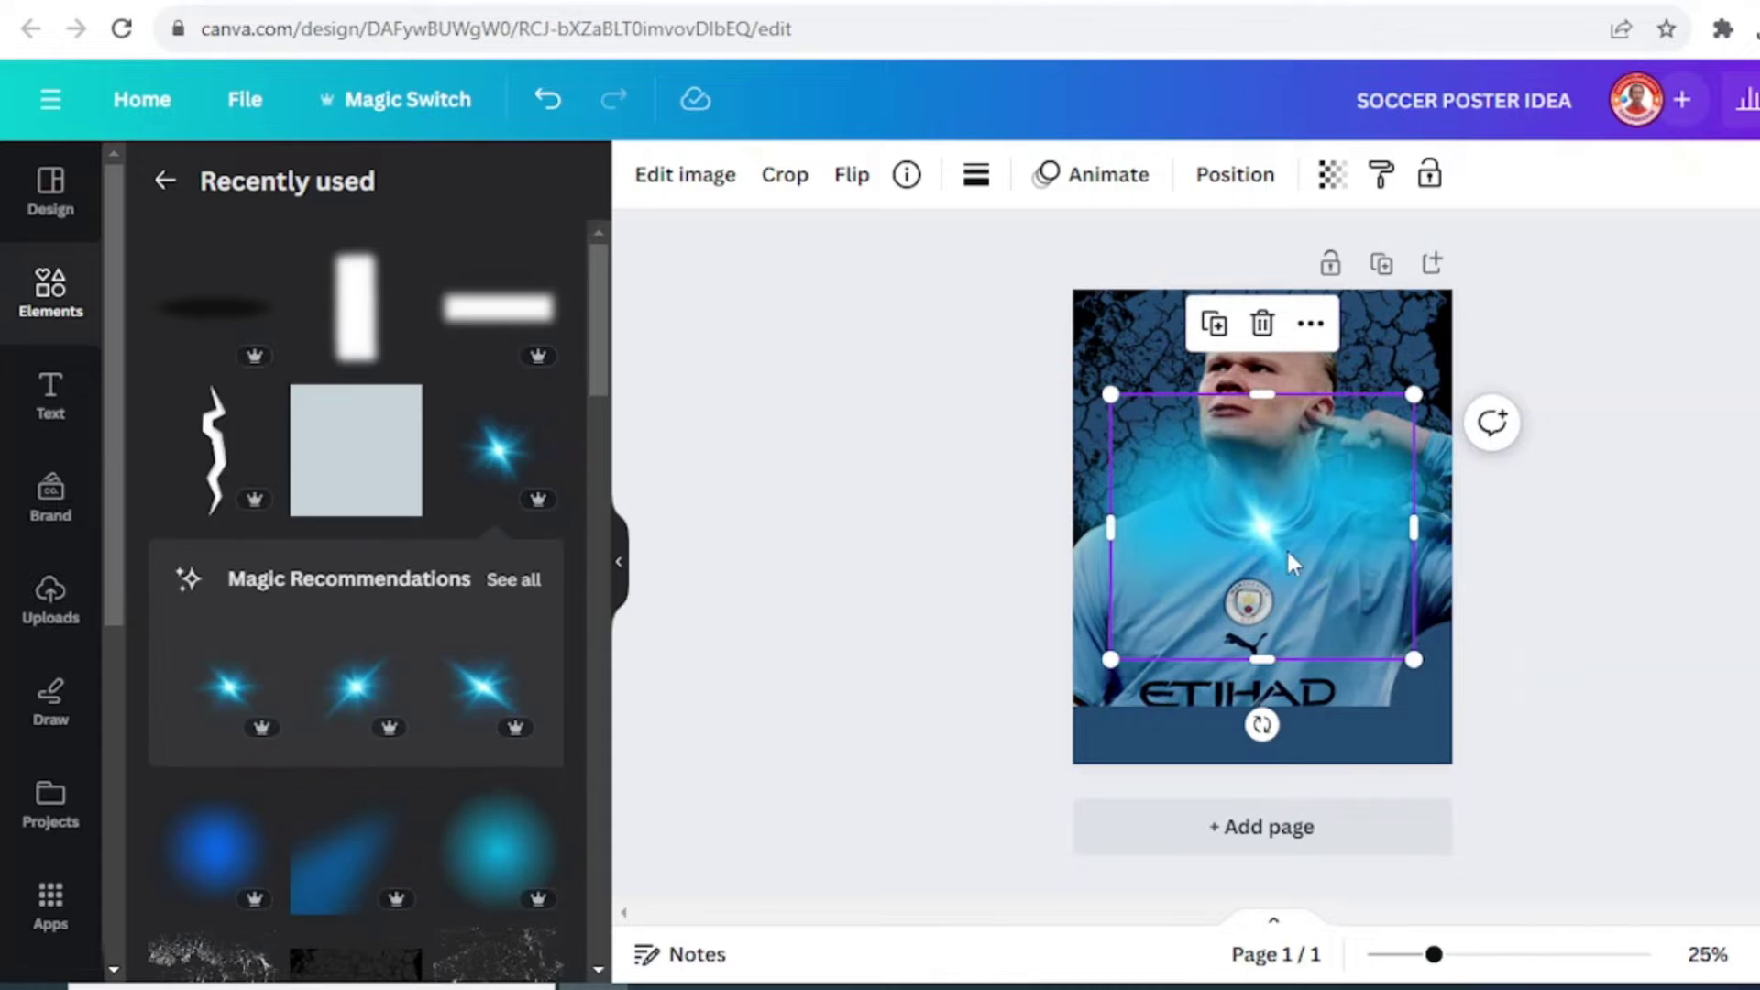
pyautogui.moveTo(1292, 562); pyautogui.dragTo(1345, 372)
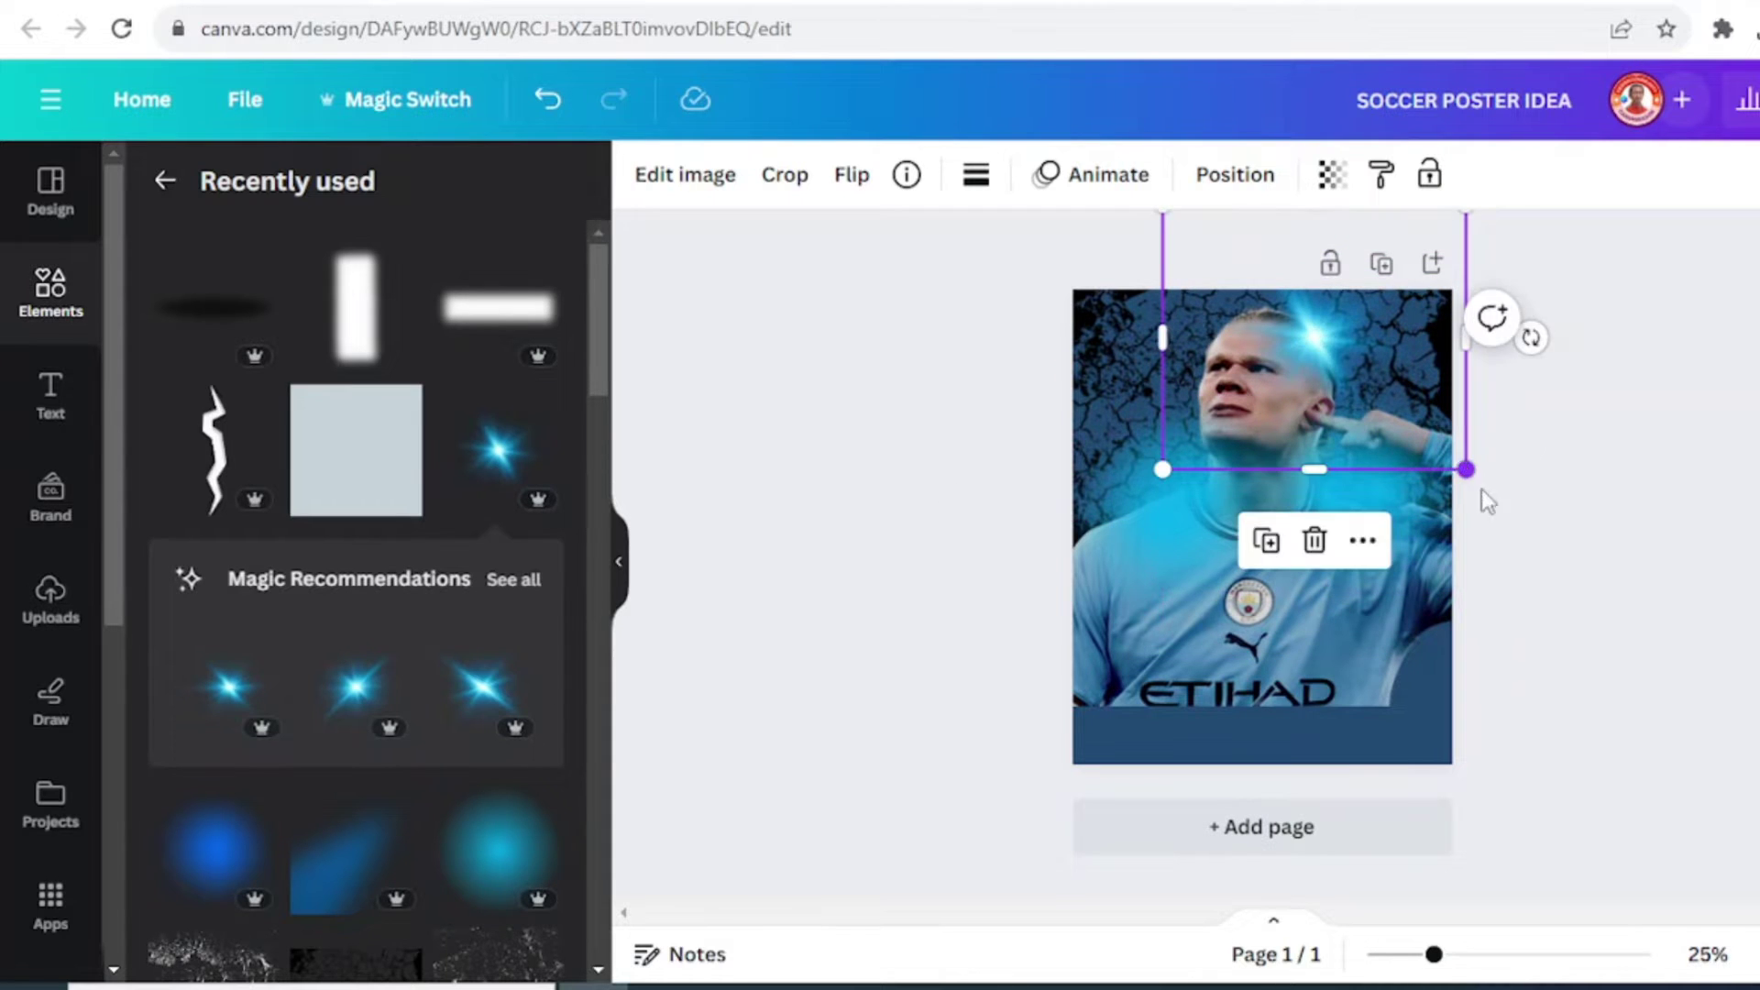
pyautogui.moveTo(1467, 469); pyautogui.dragTo(1409, 419)
# Move the blue light flare directly beneath the player photo in the layer order and enlarge it slightly from its lower-left corner.
pyautogui.rightClick(1348, 365)
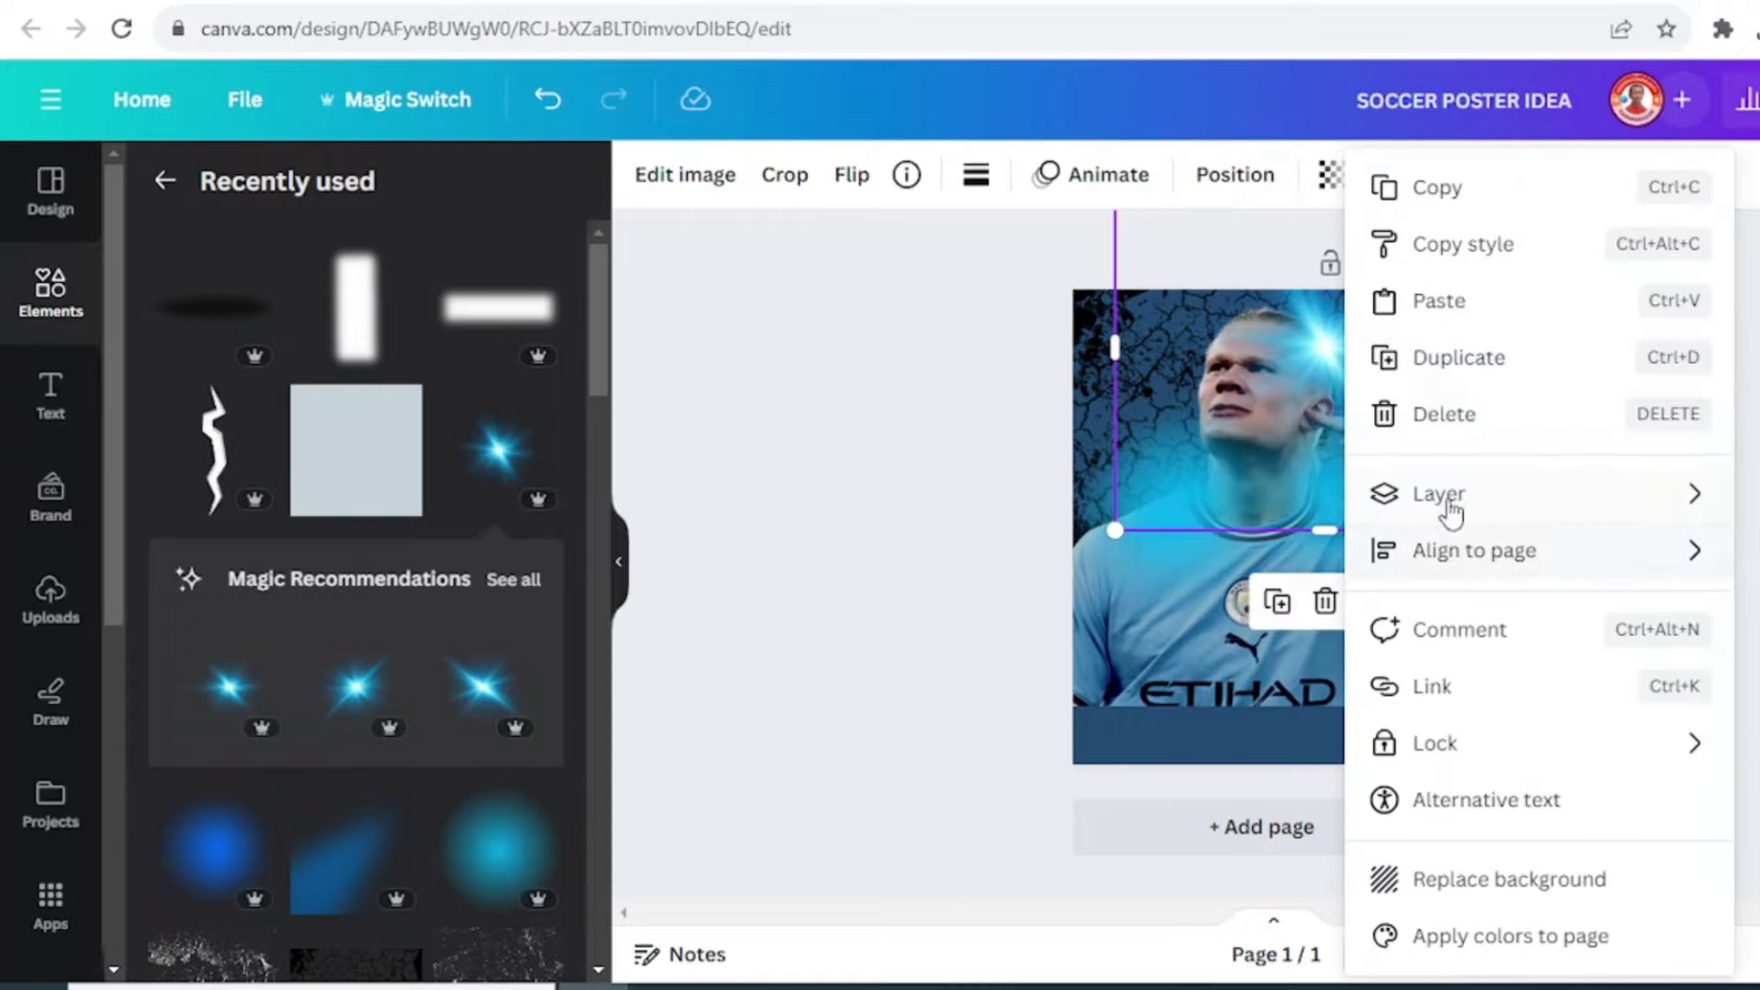
pyautogui.moveTo(1448, 505)
pyautogui.click(1146, 609)
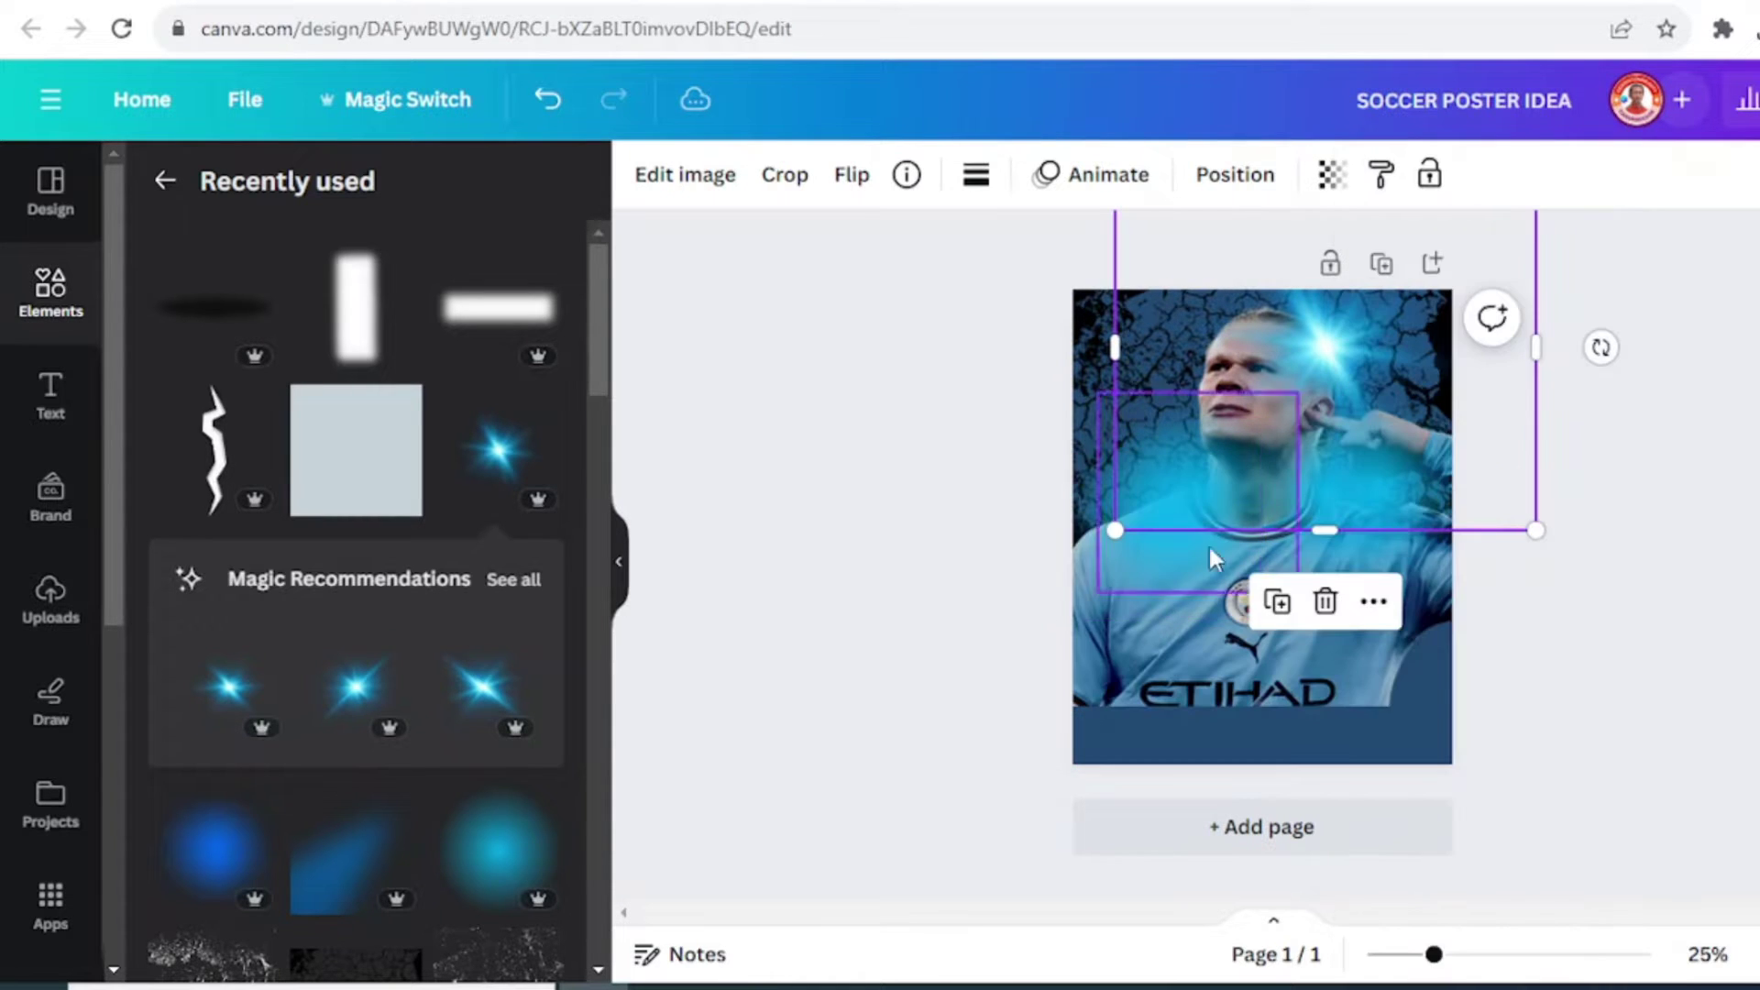
pyautogui.rightClick(1329, 369)
pyautogui.moveTo(1436, 508)
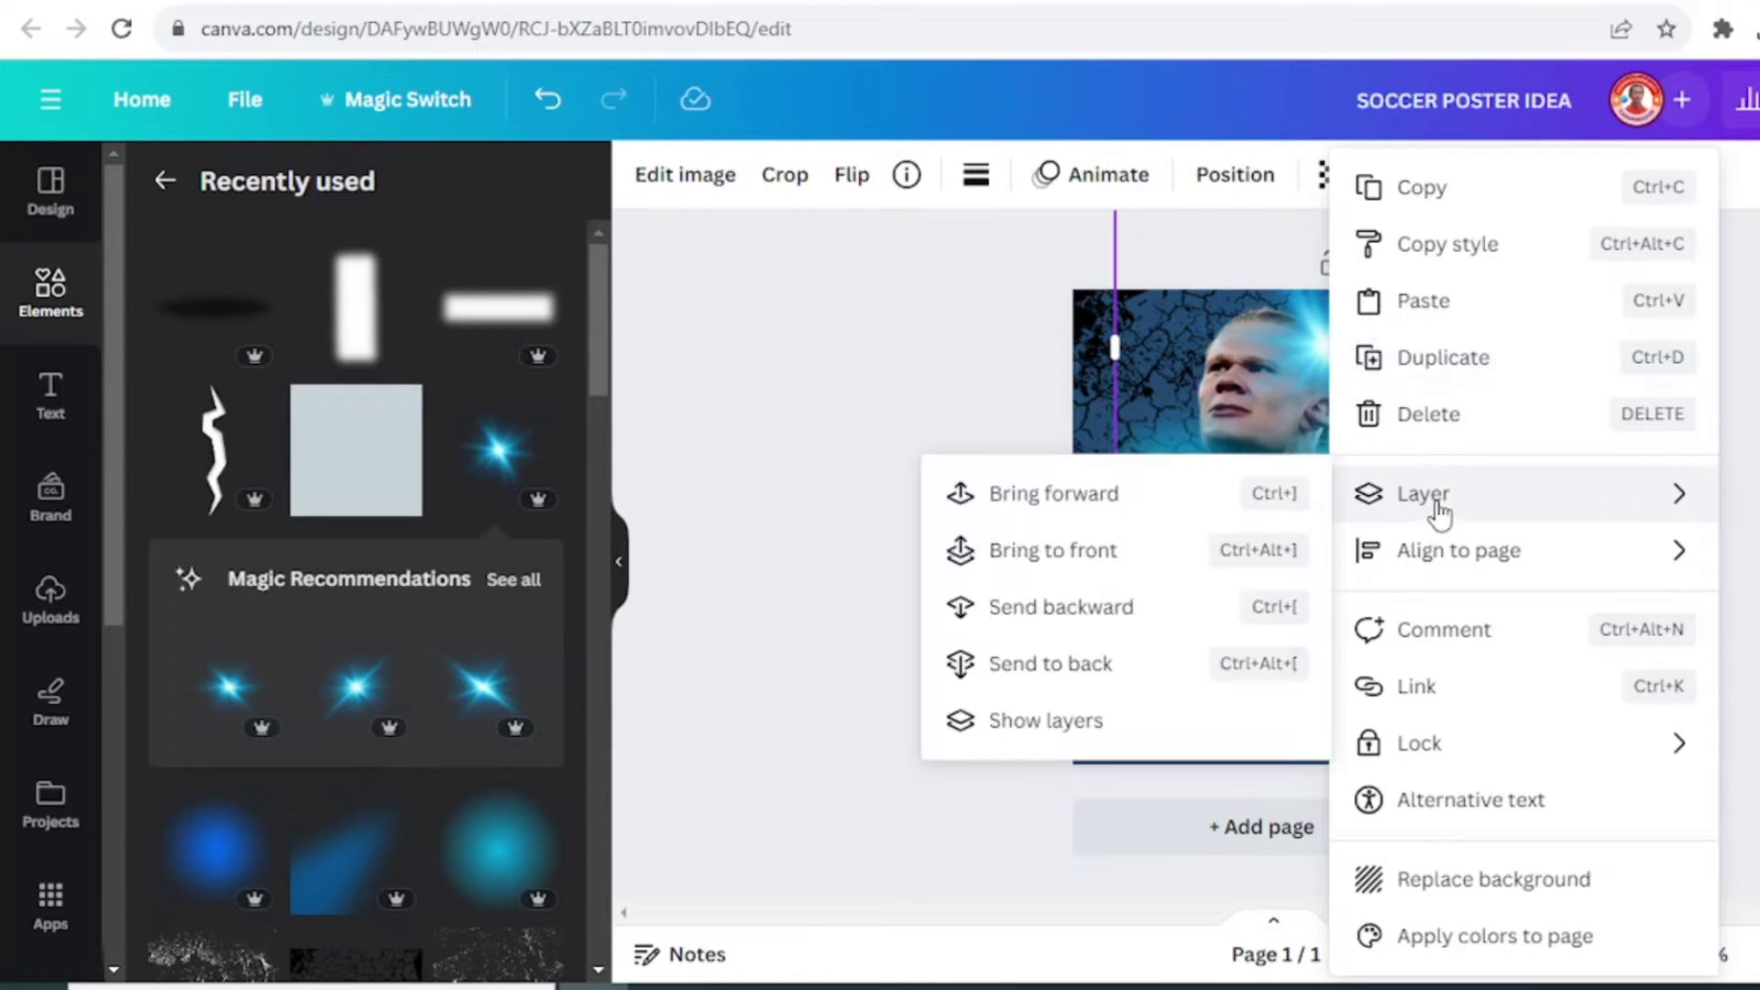
pyautogui.click(1108, 617)
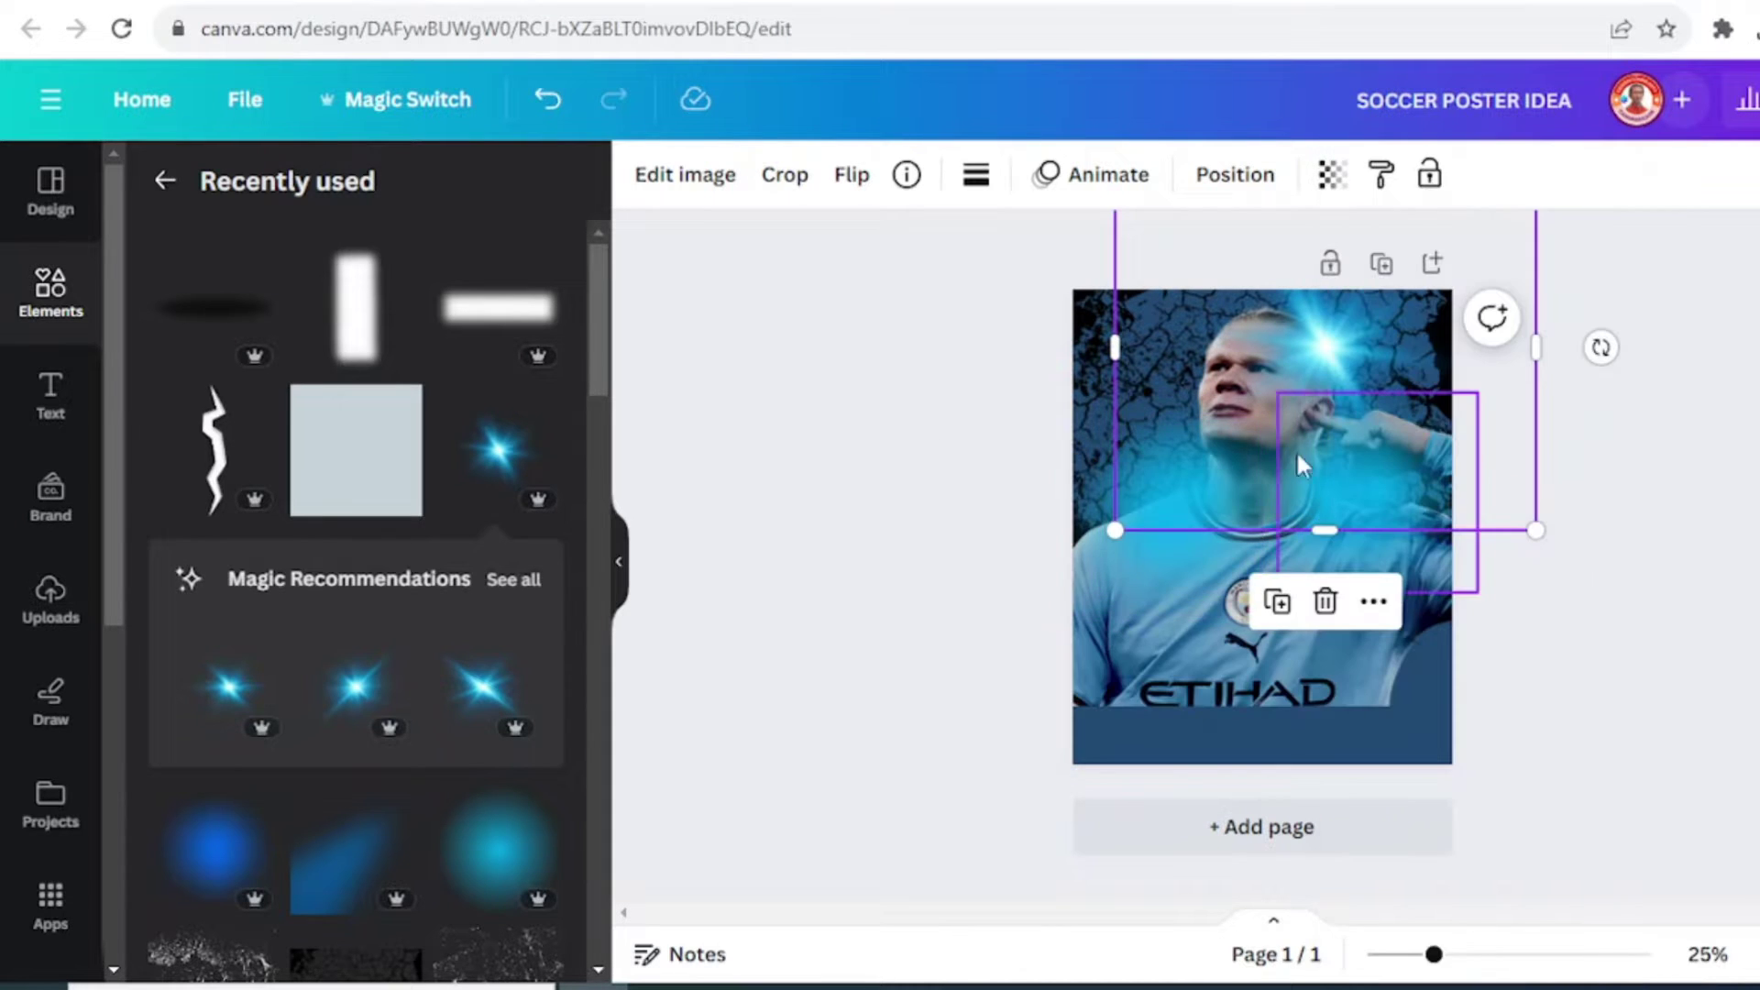
pyautogui.click(1234, 179)
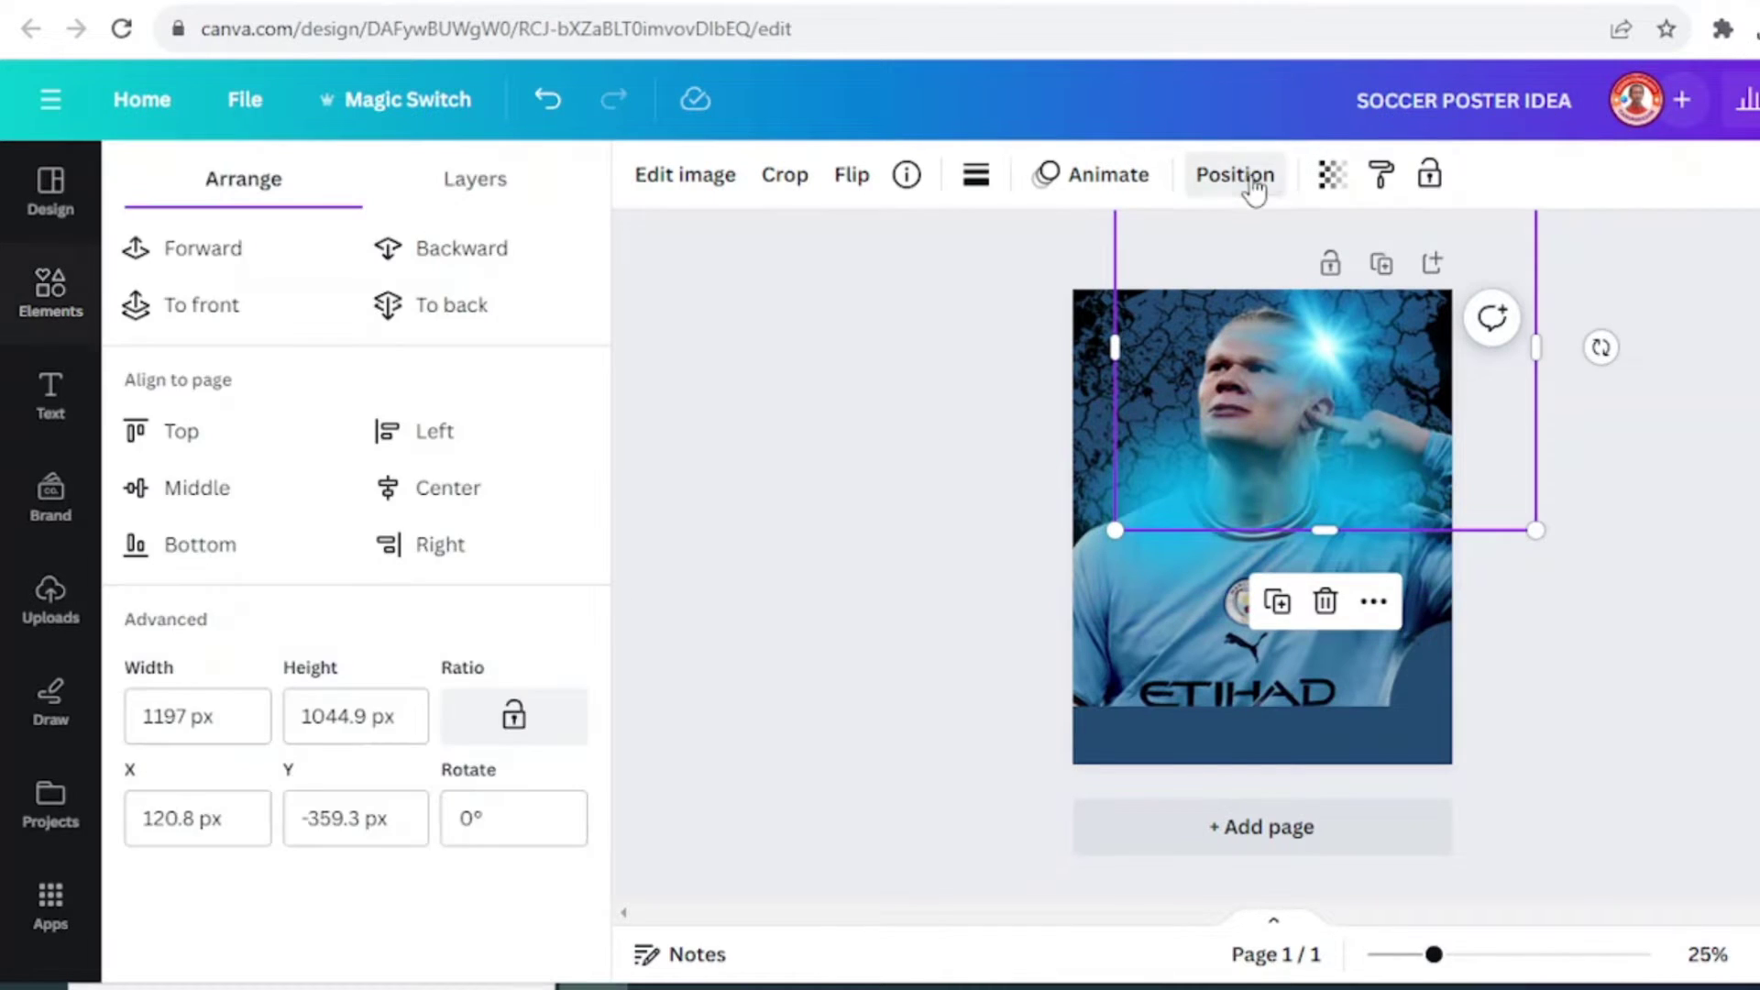
pyautogui.click(471, 193)
pyautogui.moveTo(396, 557); pyautogui.dragTo(429, 820)
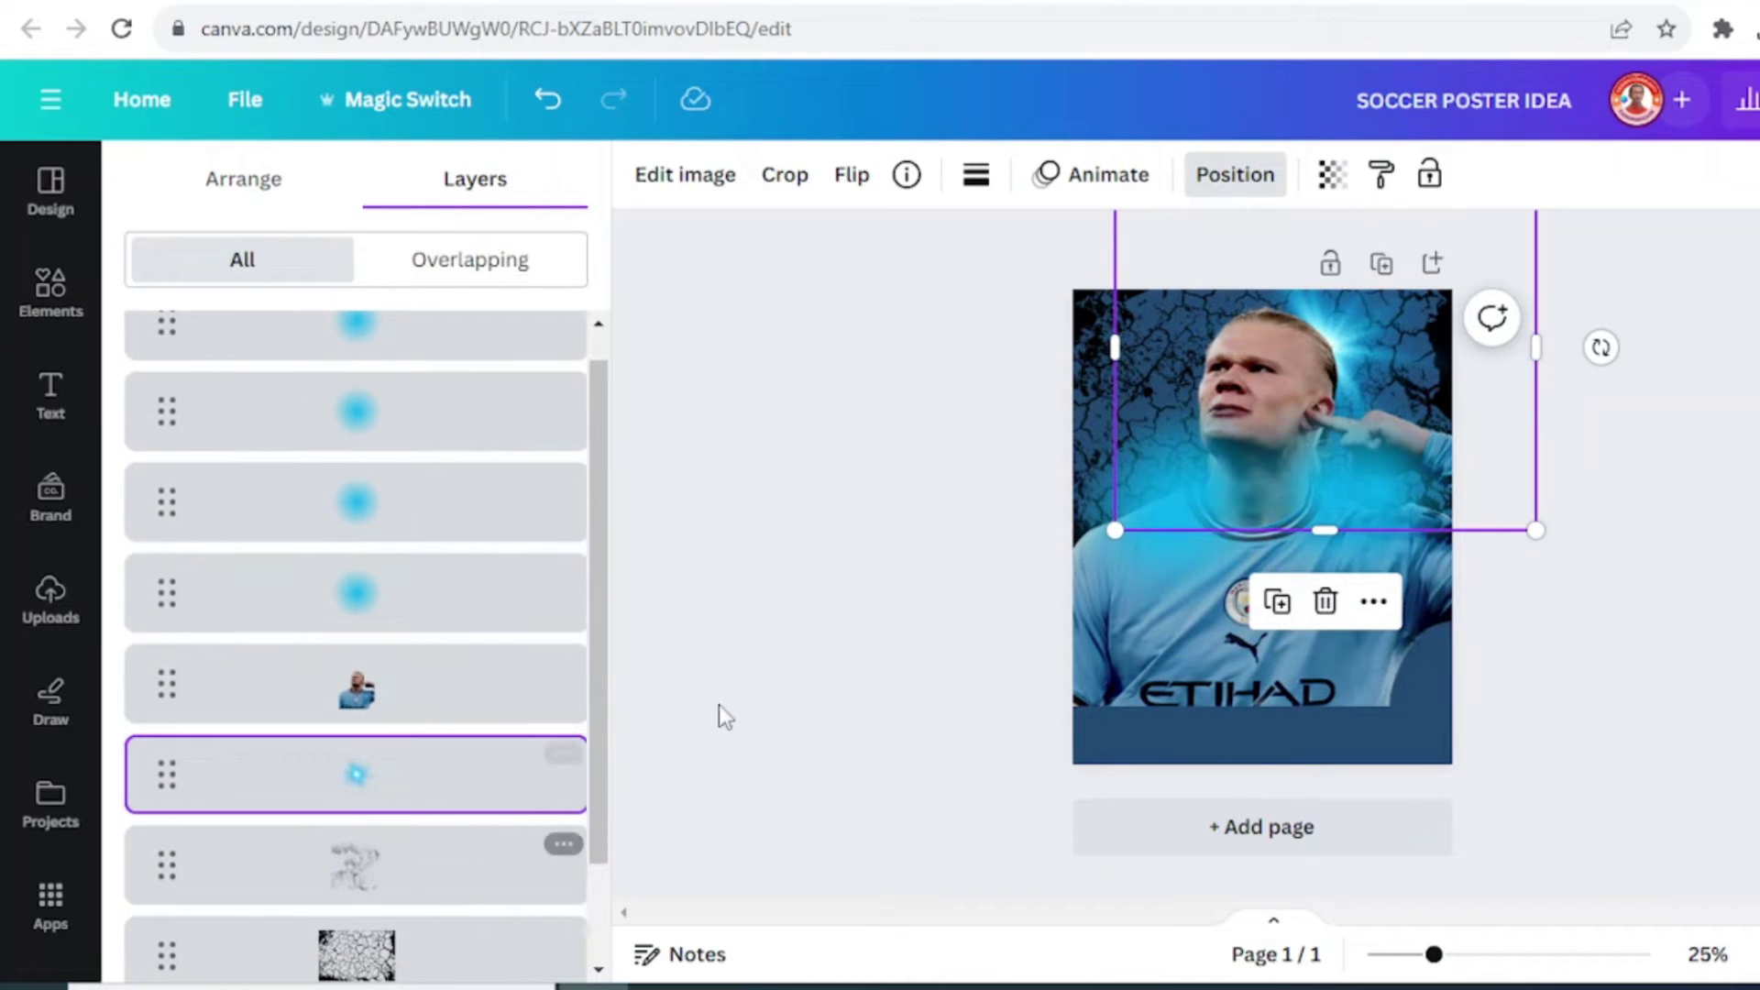
pyautogui.moveTo(1115, 534); pyautogui.dragTo(1097, 546)
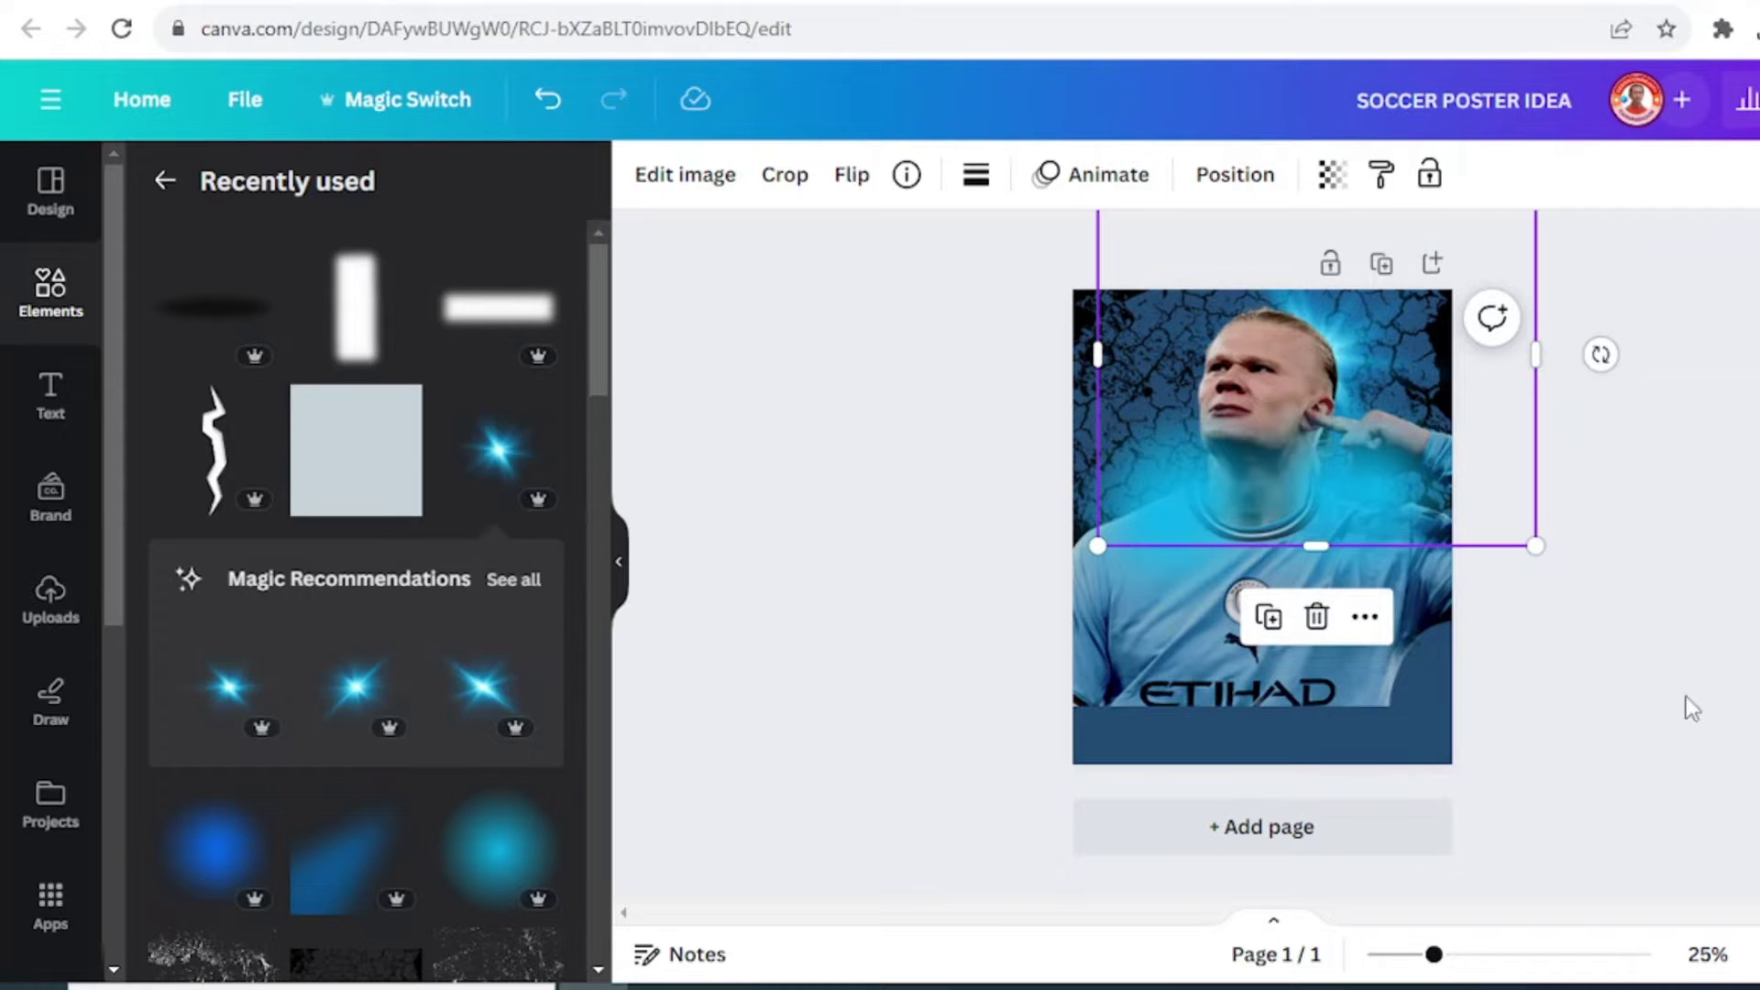
# Add a square shape to the page and fill it with white.
pyautogui.click(396, 411)
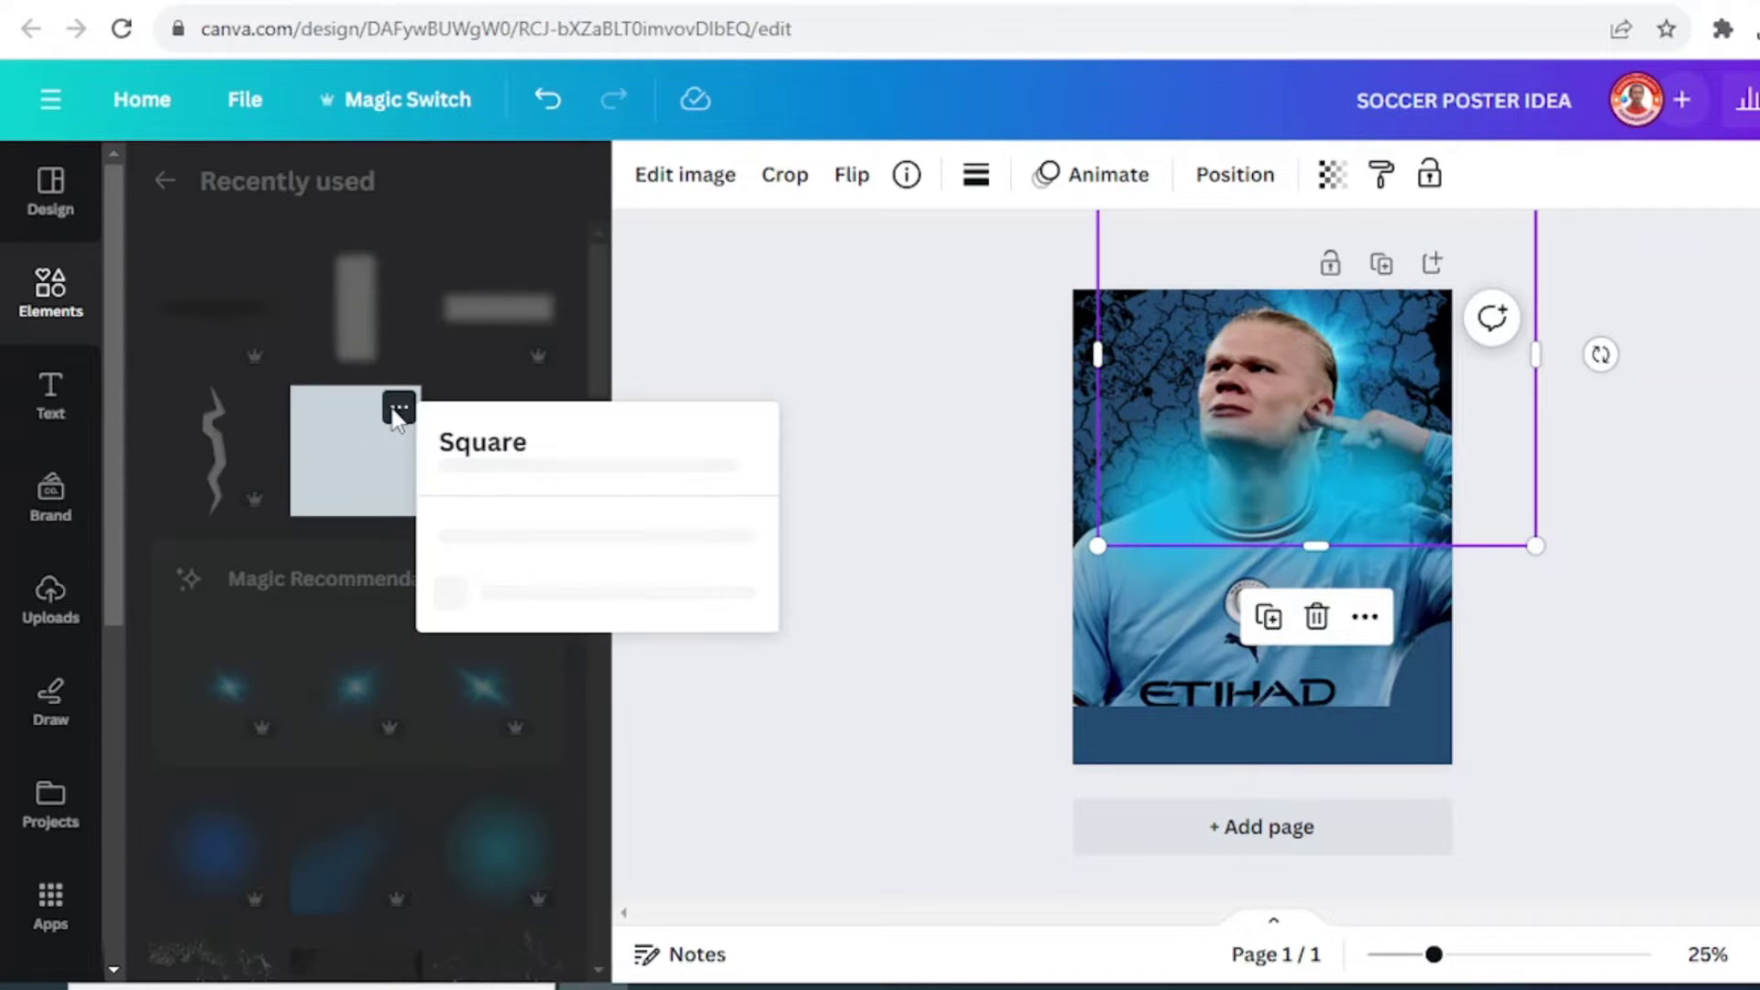
pyautogui.click(357, 470)
pyautogui.click(359, 471)
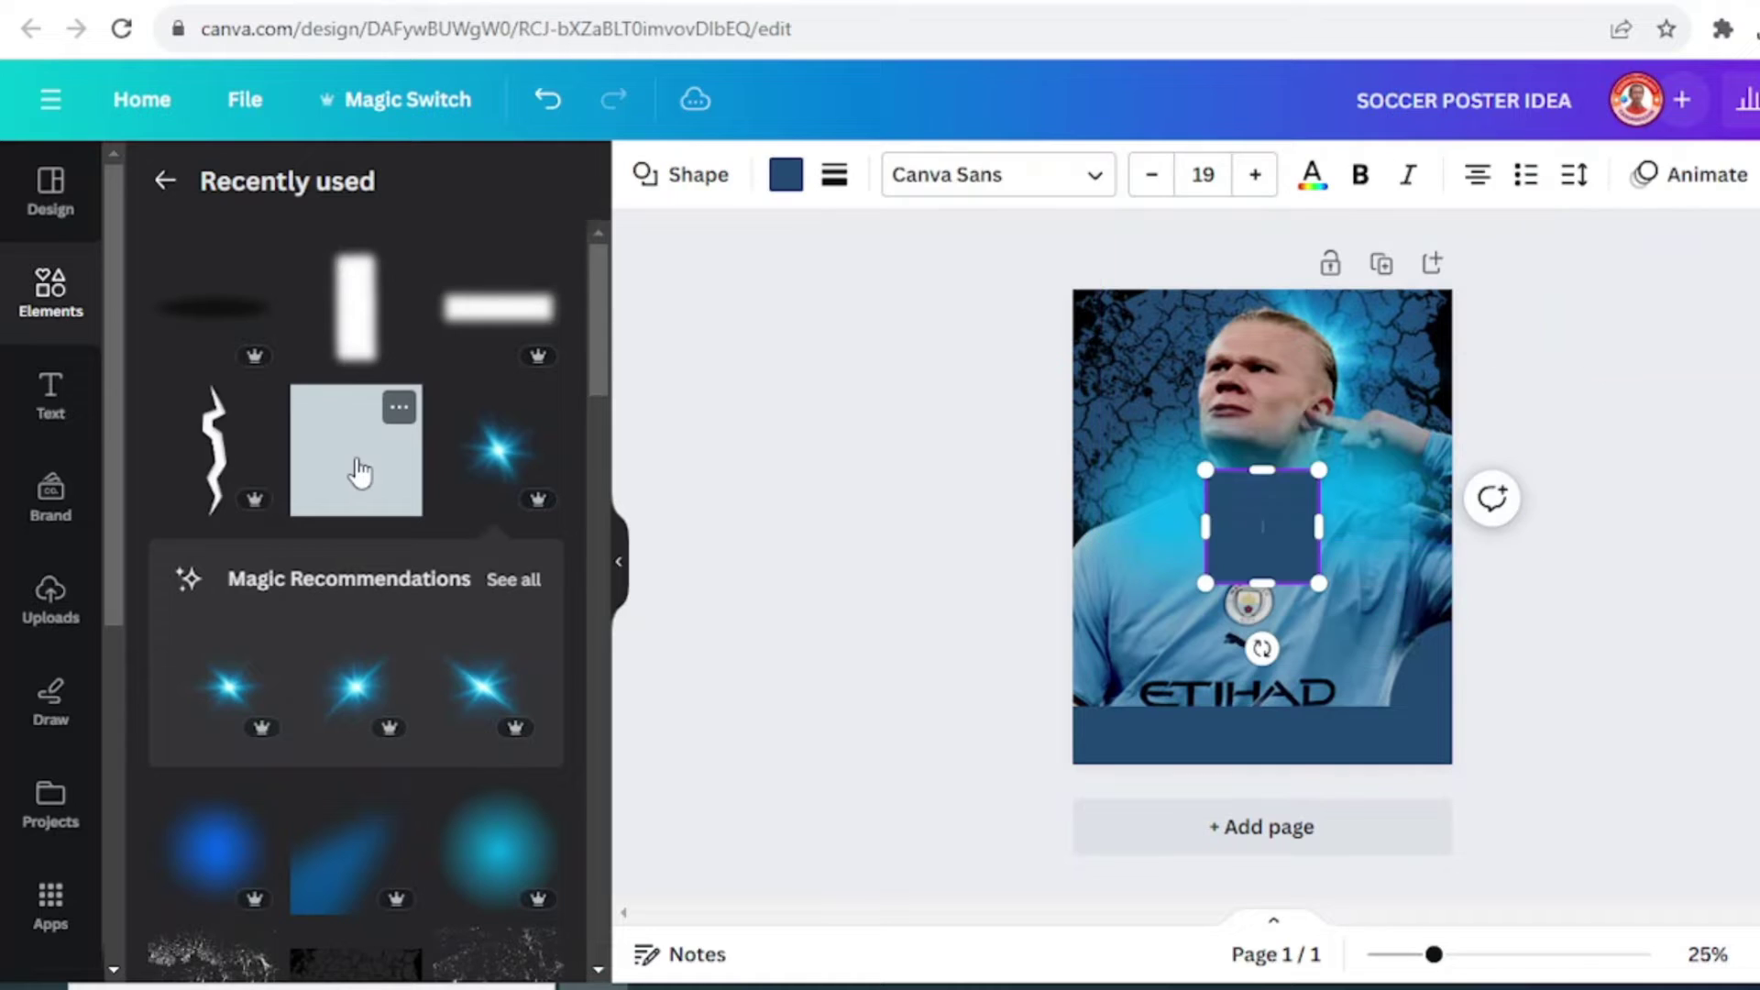
pyautogui.click(786, 175)
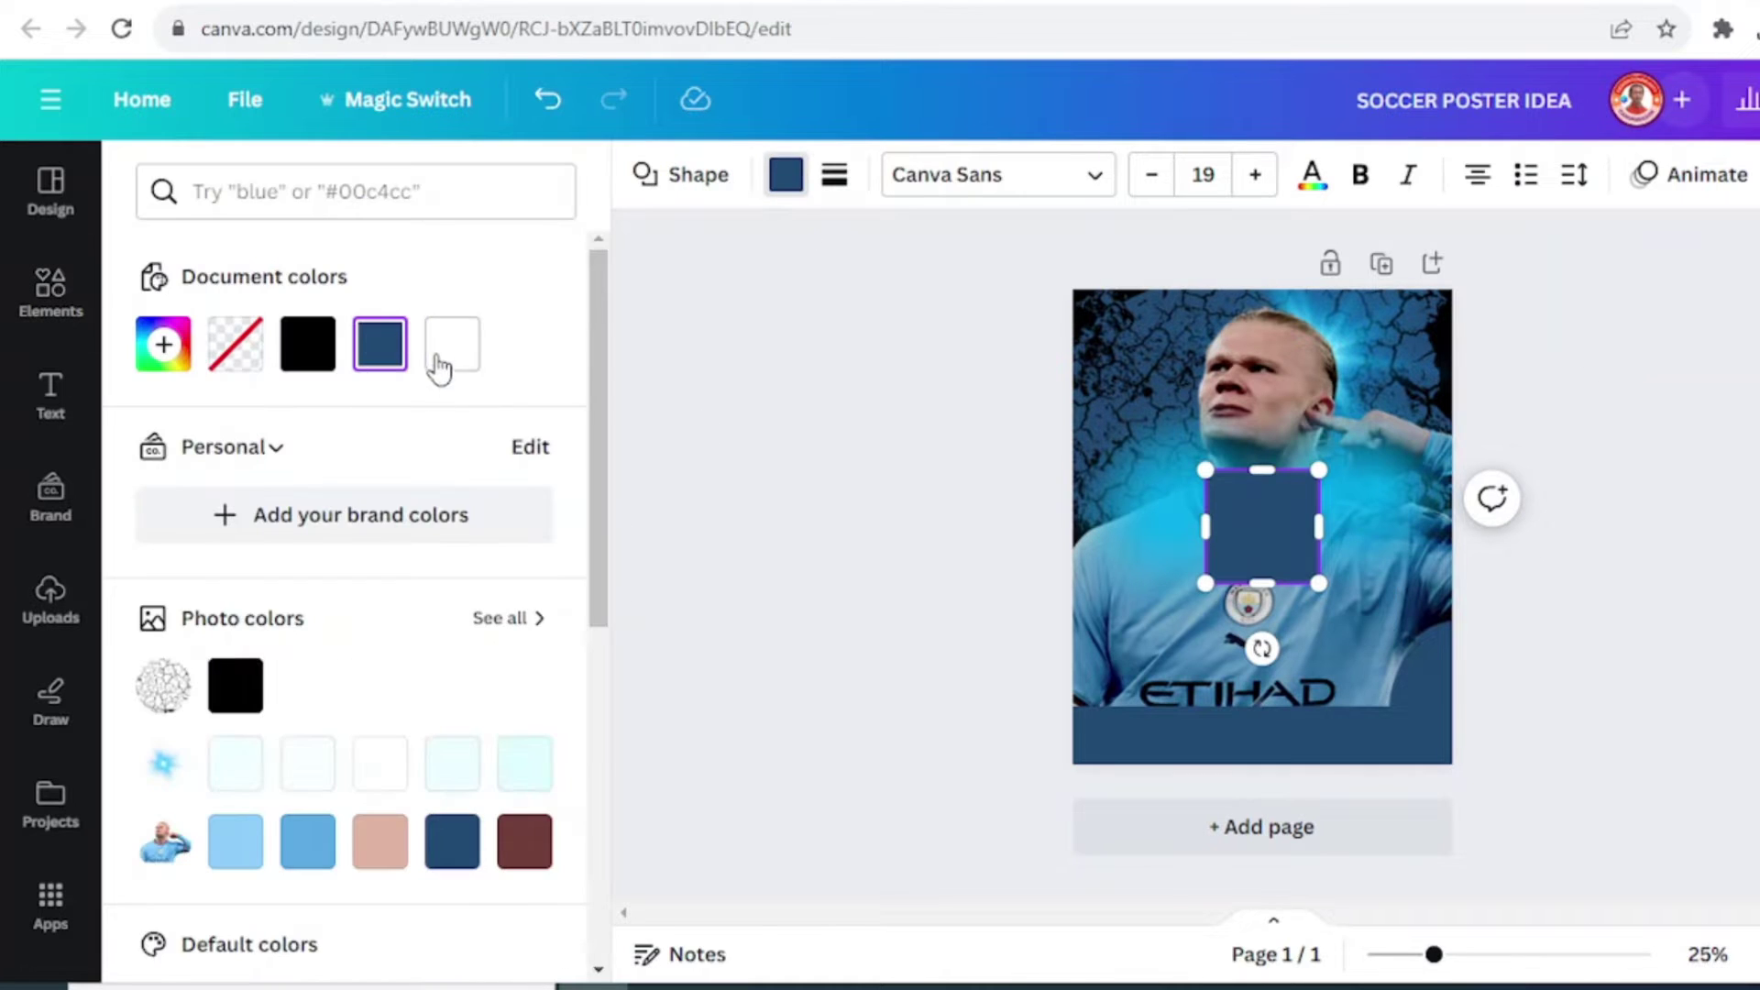
pyautogui.click(449, 353)
# Enlarge and tilt the white square so it covers the page's lower left with its upper edge sloping down toward the collar.
pyautogui.moveTo(1201, 592); pyautogui.dragTo(918, 707)
pyautogui.moveTo(1118, 773); pyautogui.dragTo(1030, 745)
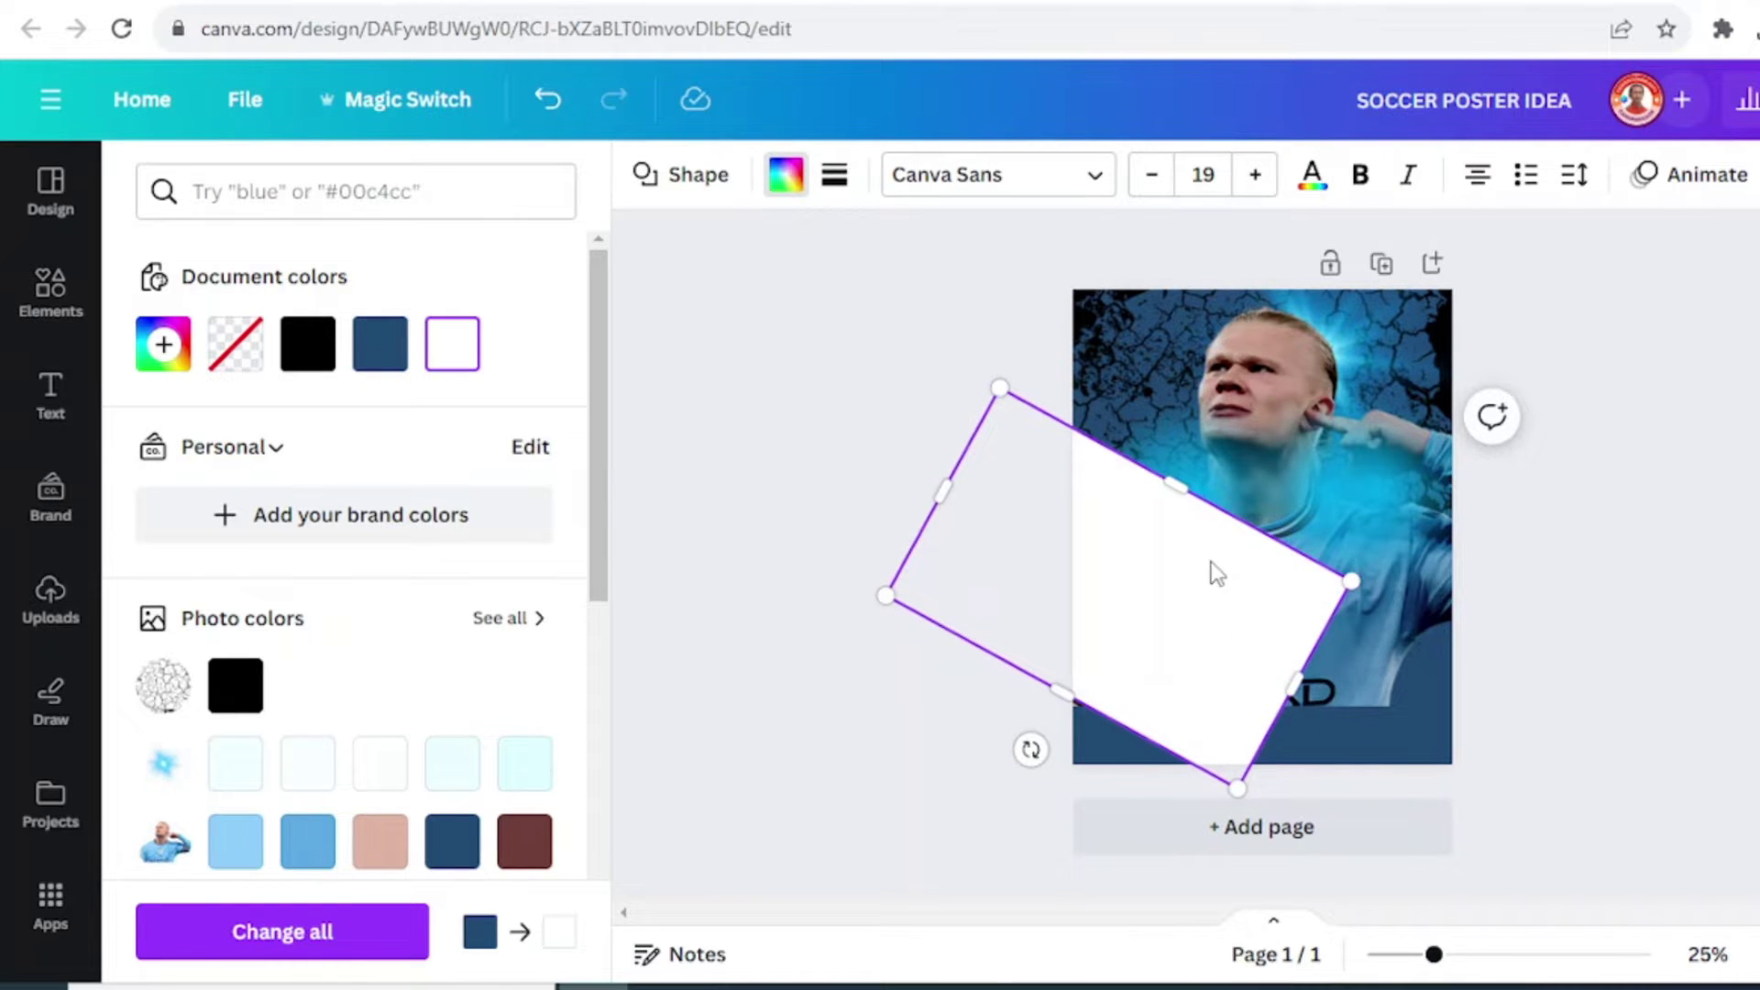
pyautogui.moveTo(1216, 573)
pyautogui.mouseDown()
pyautogui.moveTo(1195, 581)
pyautogui.moveTo(1206, 571)
pyautogui.mouseUp()
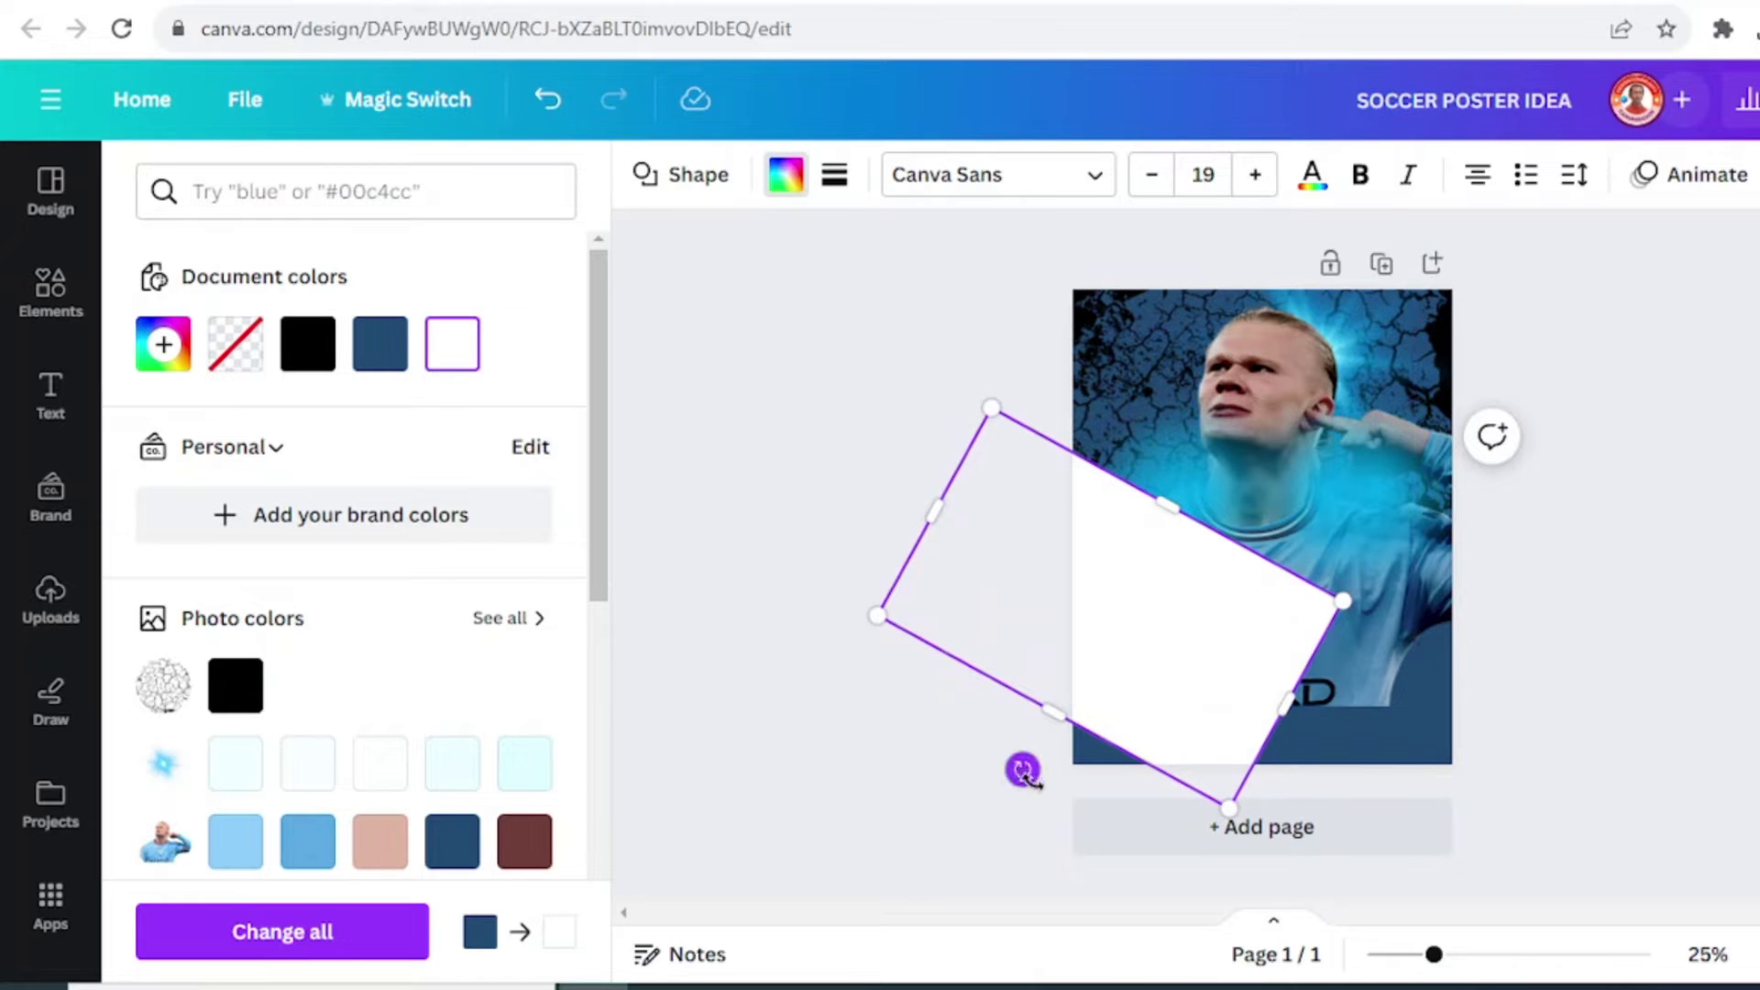
pyautogui.moveTo(1024, 773); pyautogui.dragTo(1036, 780)
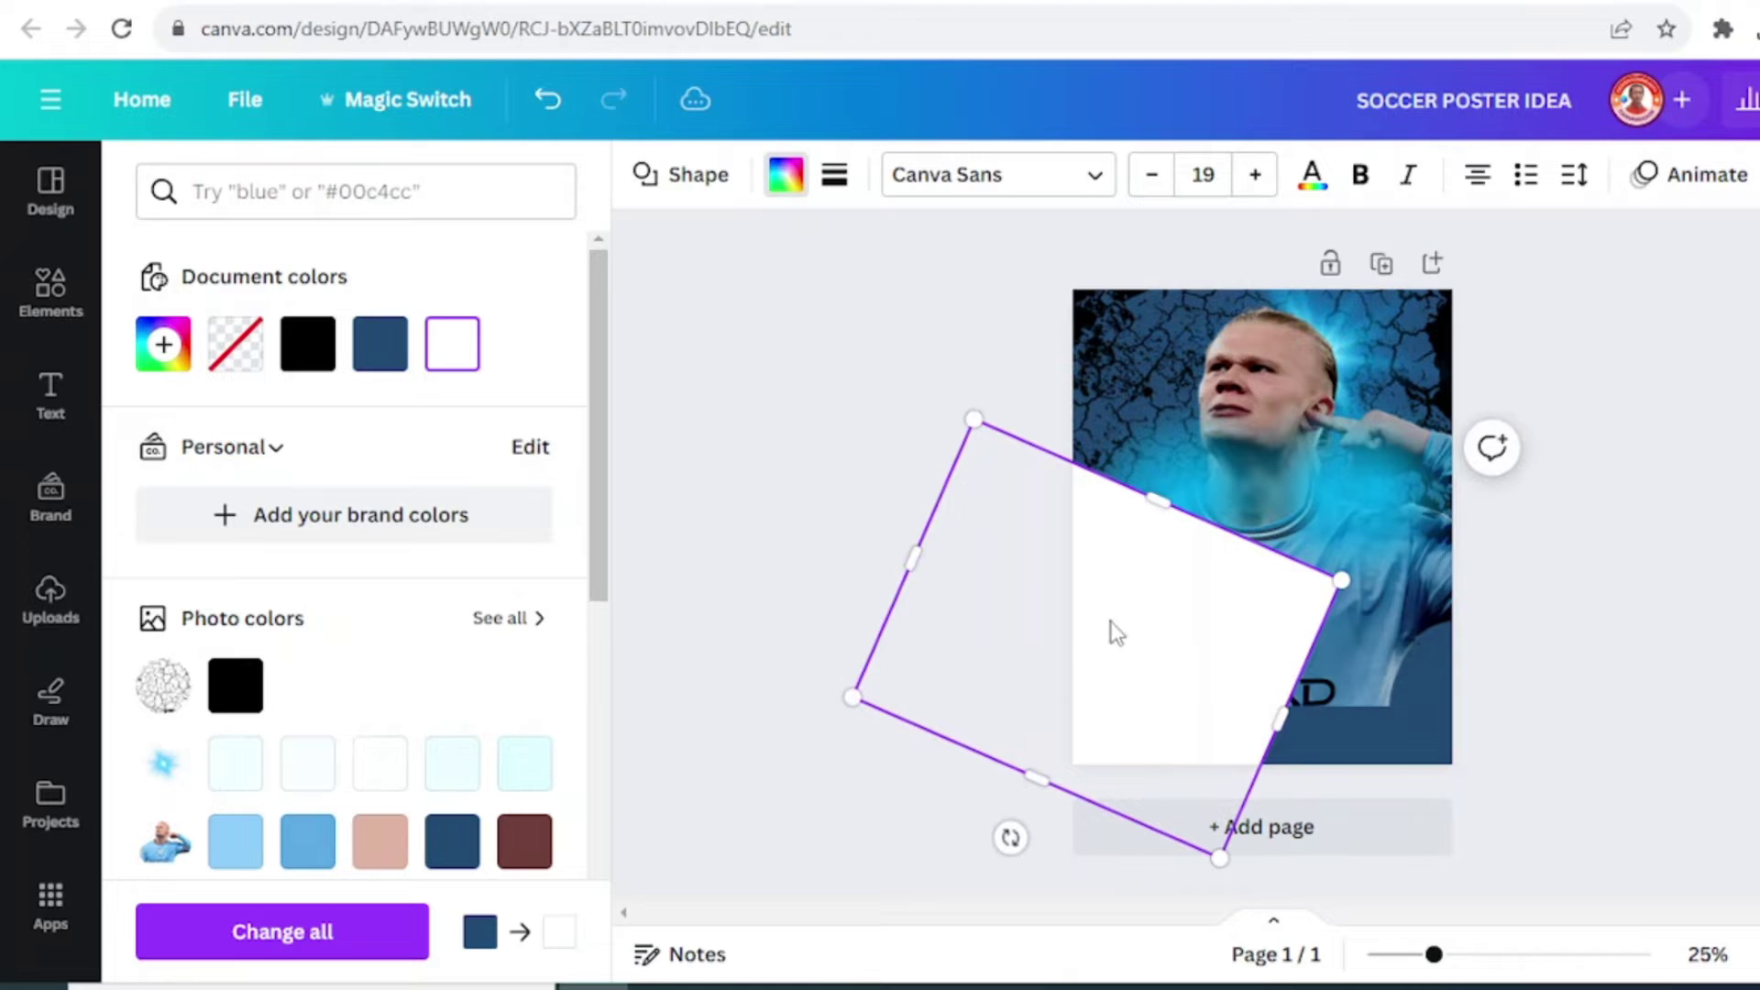
pyautogui.click(1106, 633)
pyautogui.click(871, 404)
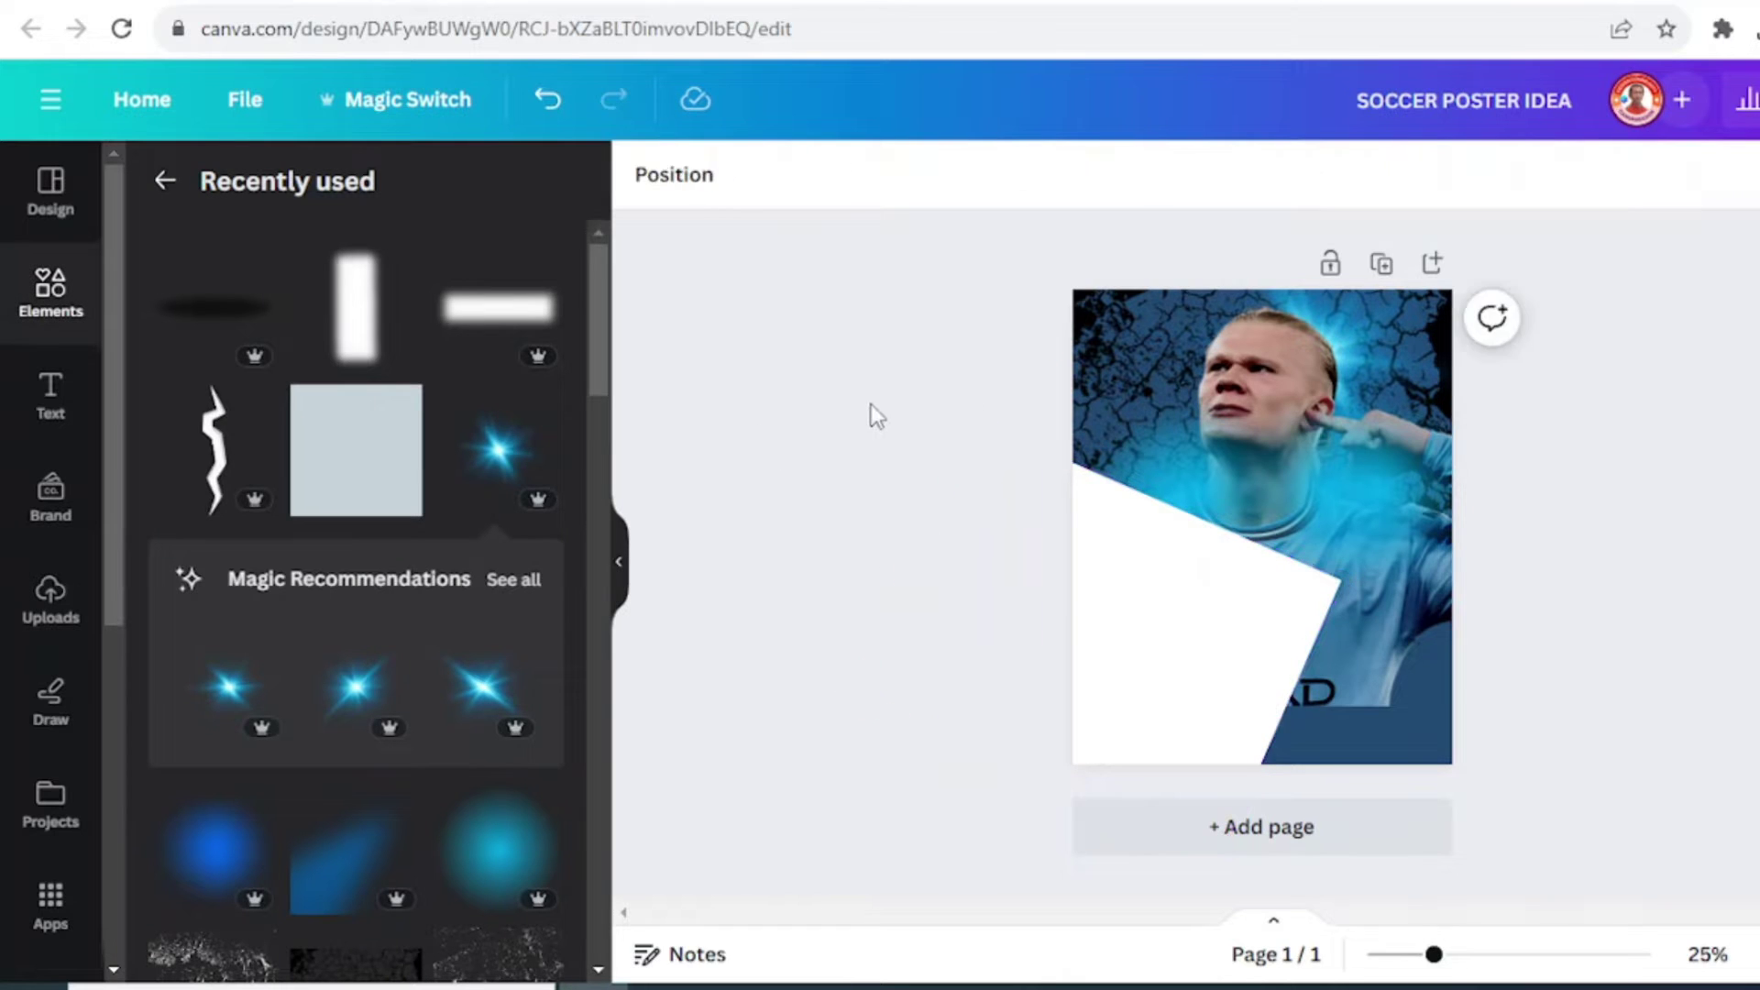
# Duplicate the white shape, tilt the copy the opposite way over the page's lower right and extend it to cover the remaining gap.
pyautogui.click(1151, 648)
pyautogui.click(1057, 372)
pyautogui.moveTo(1105, 614); pyautogui.dragTo(1398, 612)
pyautogui.moveTo(1392, 865); pyautogui.dragTo(1255, 851)
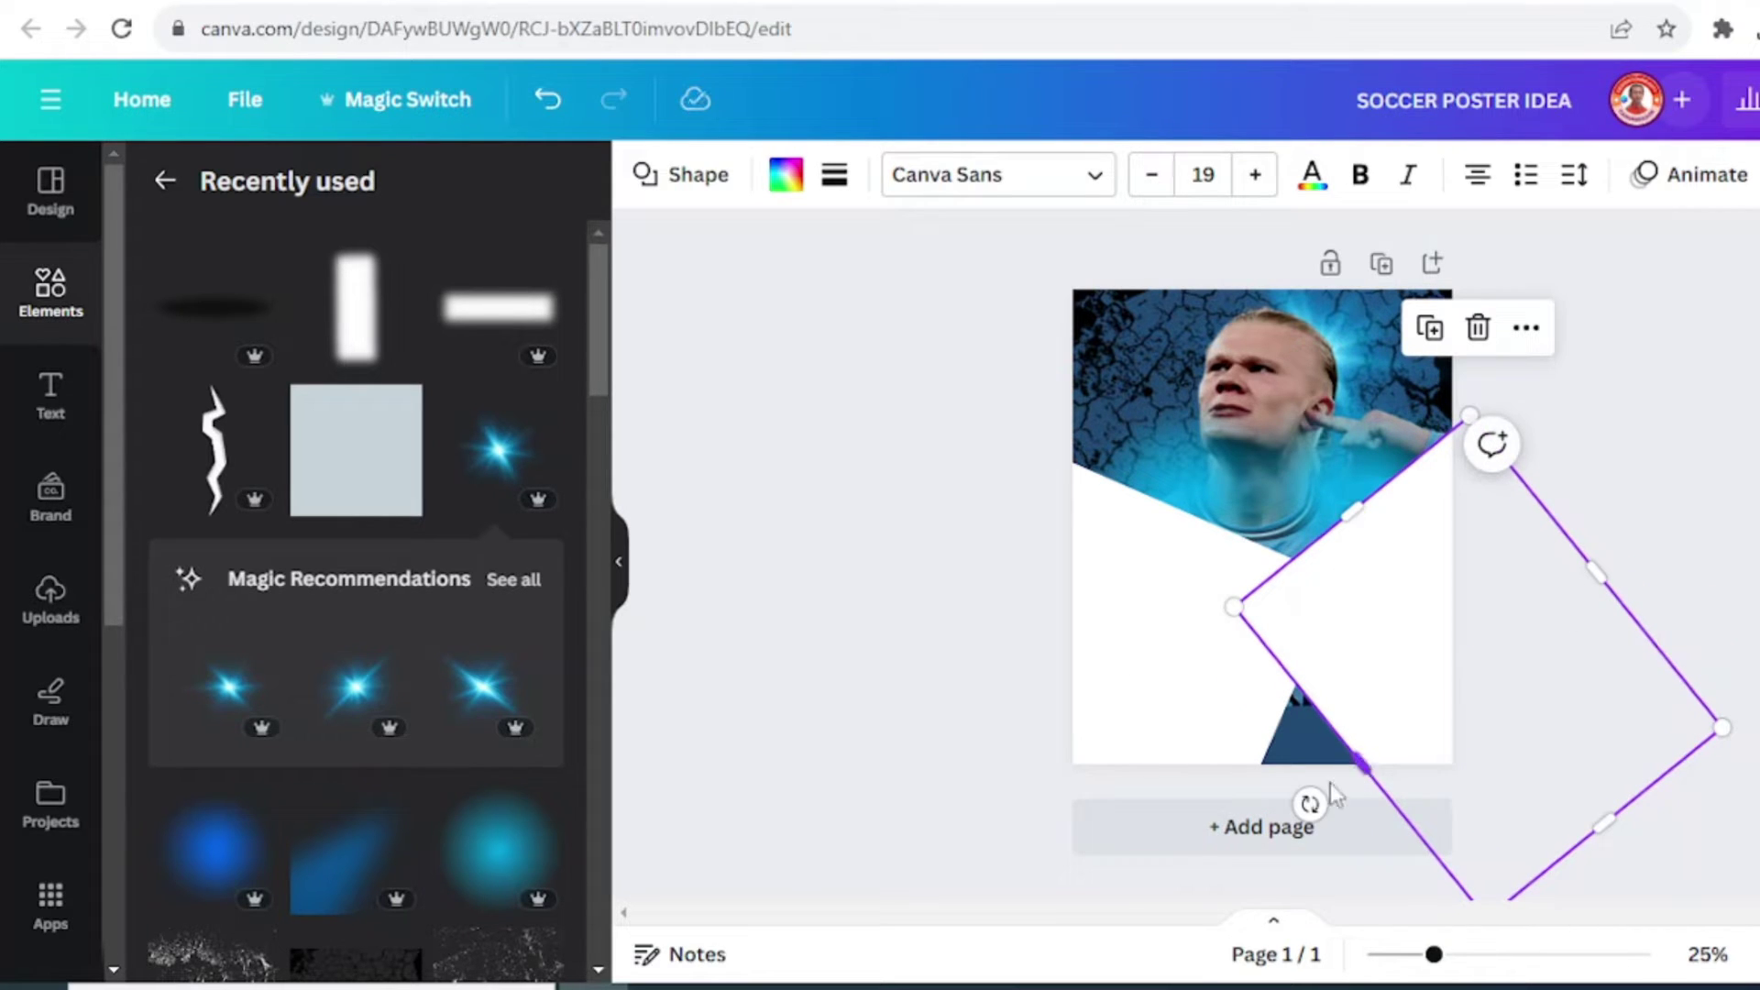
pyautogui.moveTo(1358, 768); pyautogui.dragTo(1243, 857)
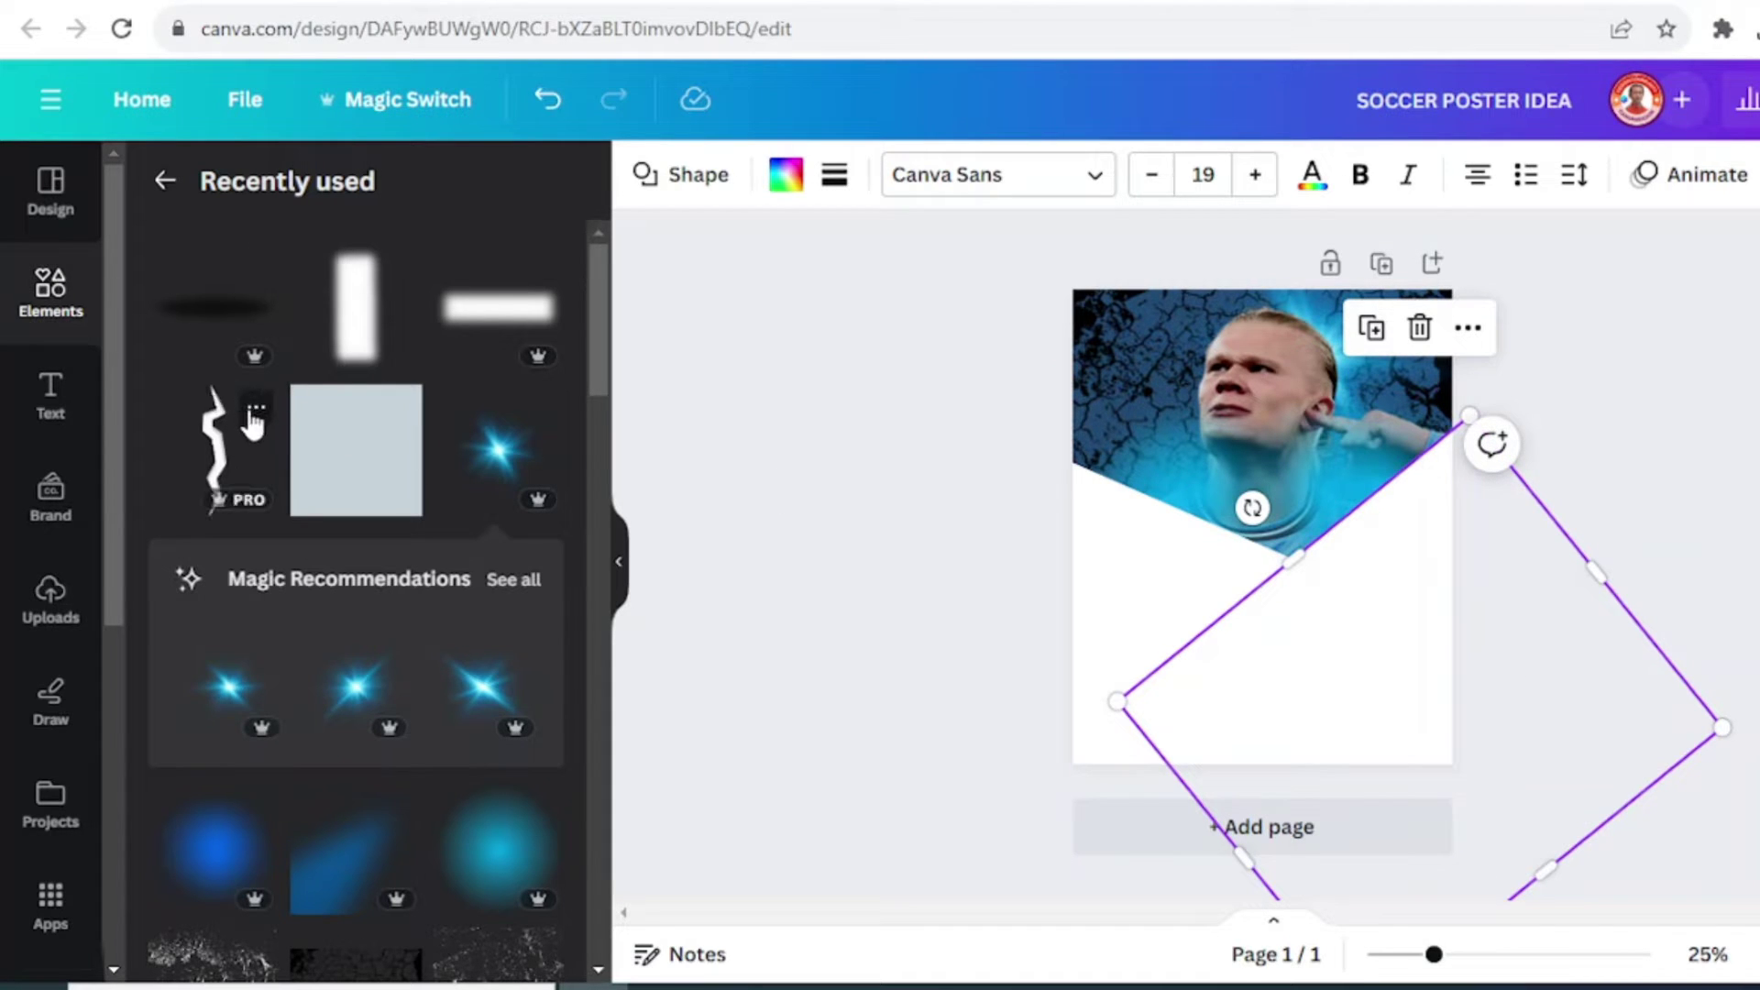
# Add the Wall Crack Image graphic and change both of its colors to white.
pyautogui.click(255, 410)
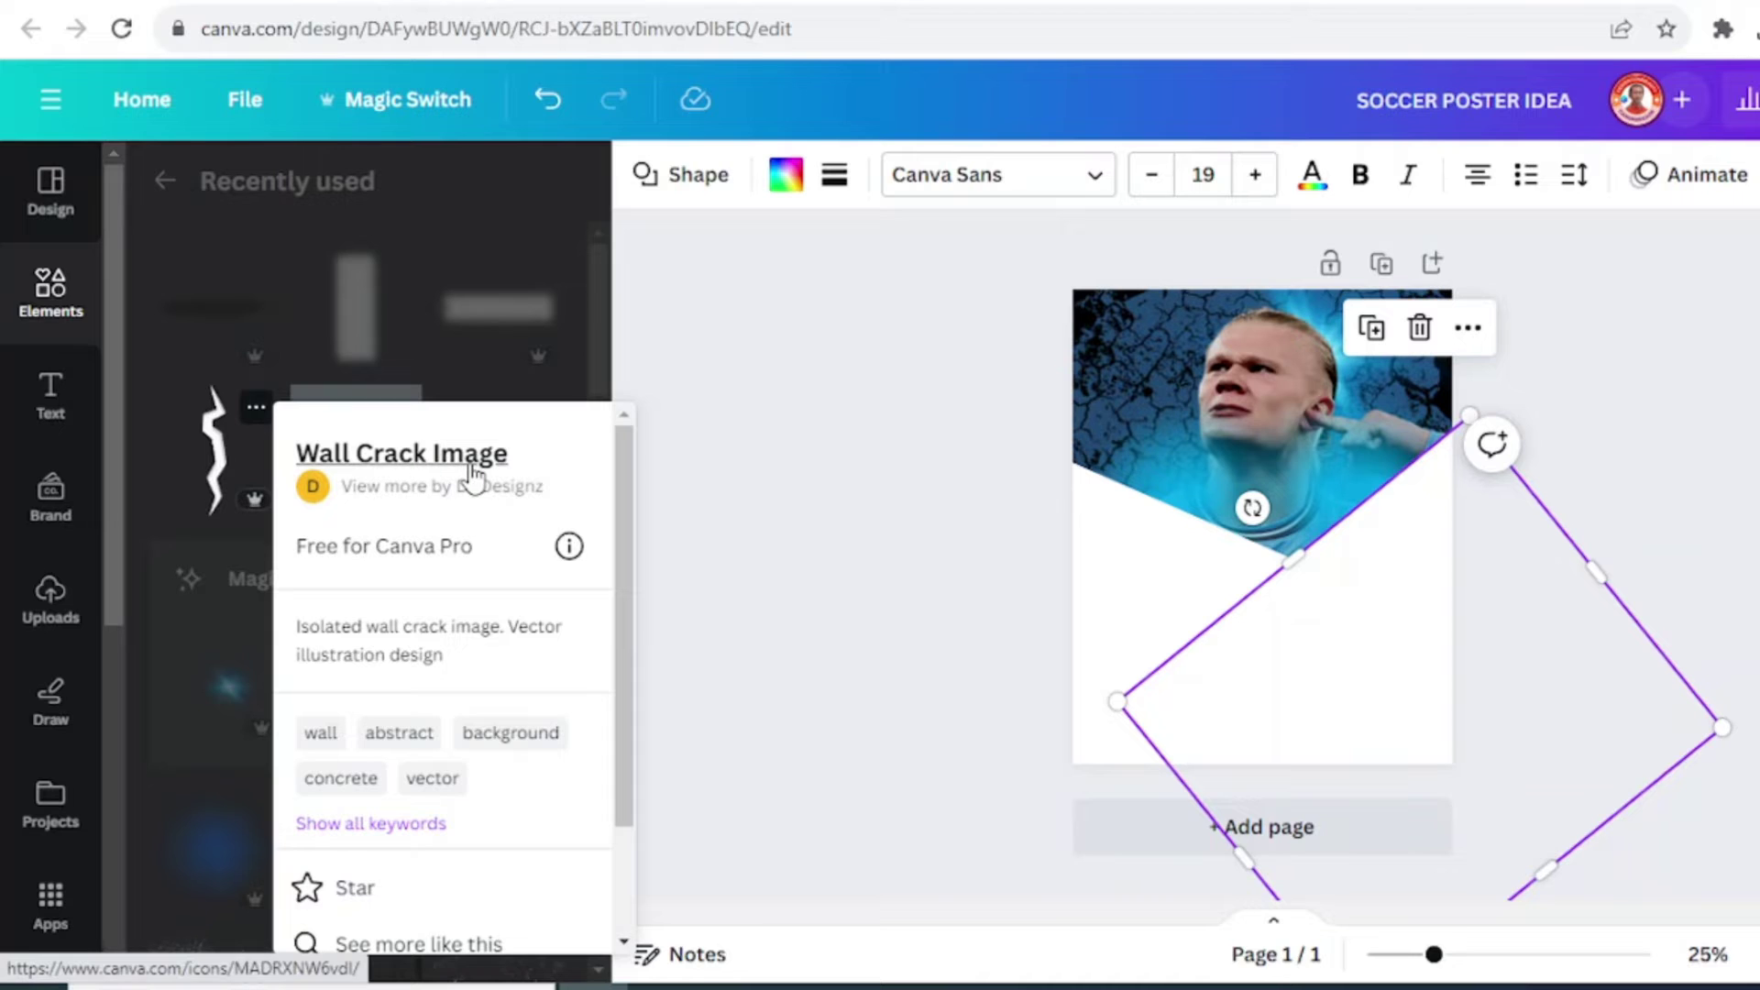
pyautogui.click(210, 472)
pyautogui.click(212, 462)
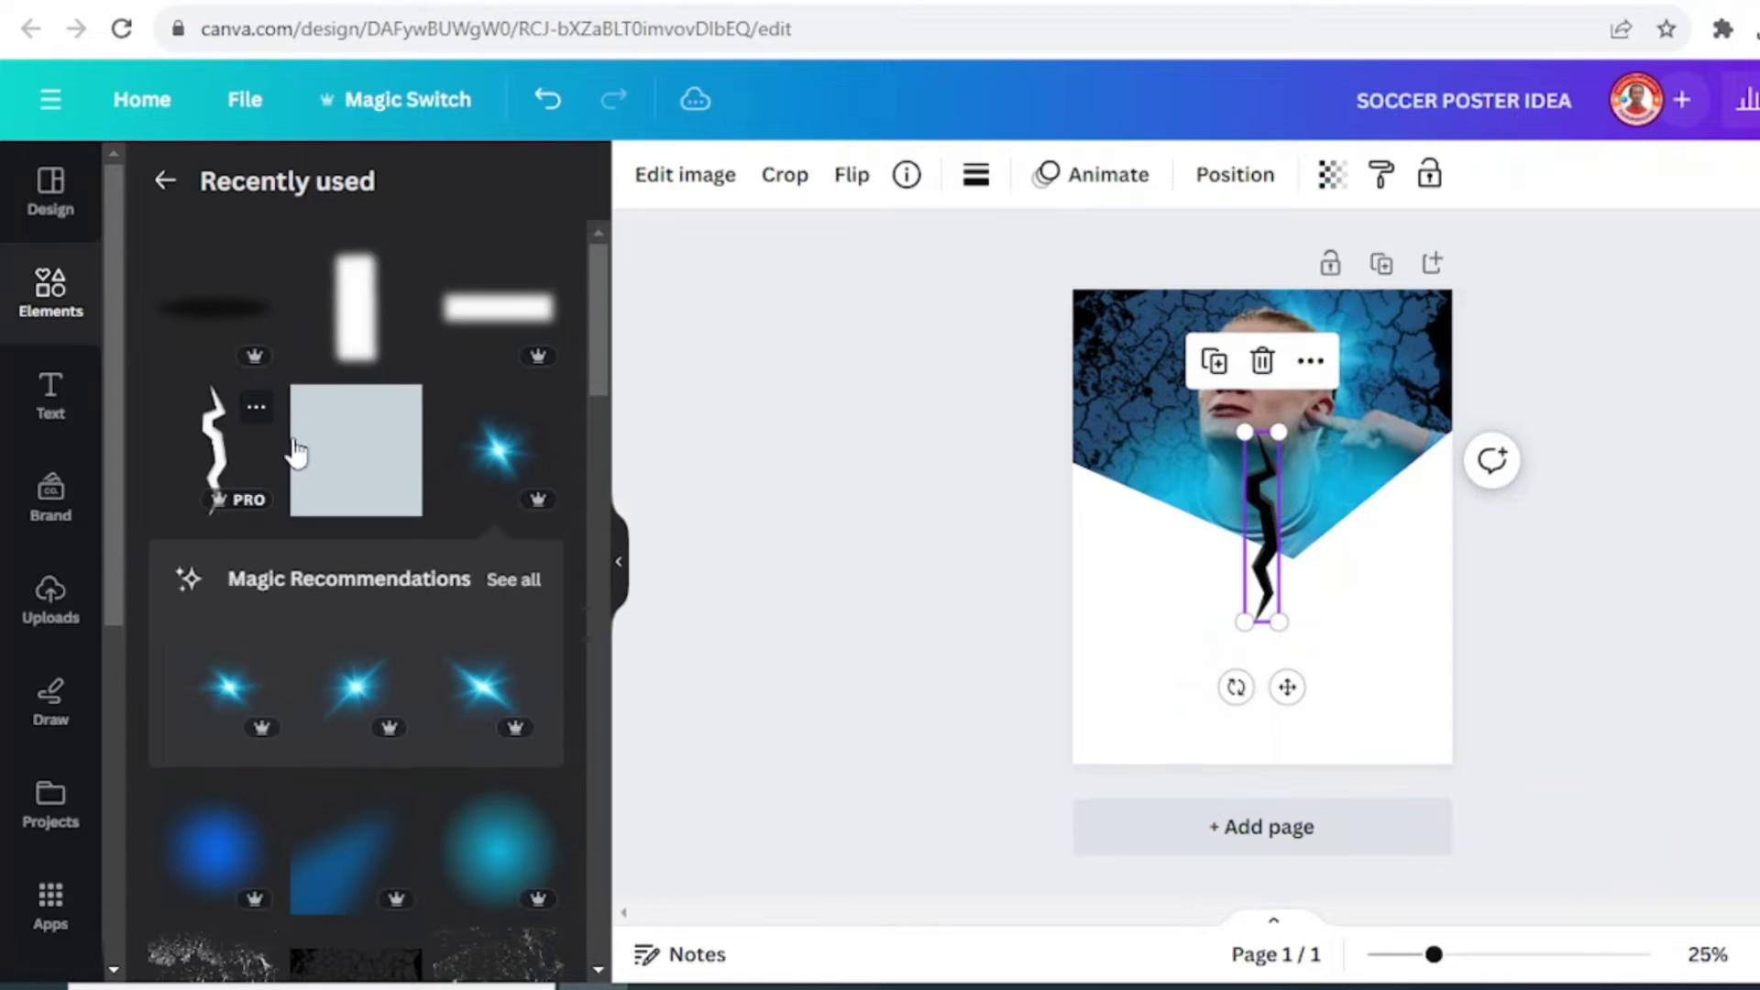
pyautogui.click(973, 177)
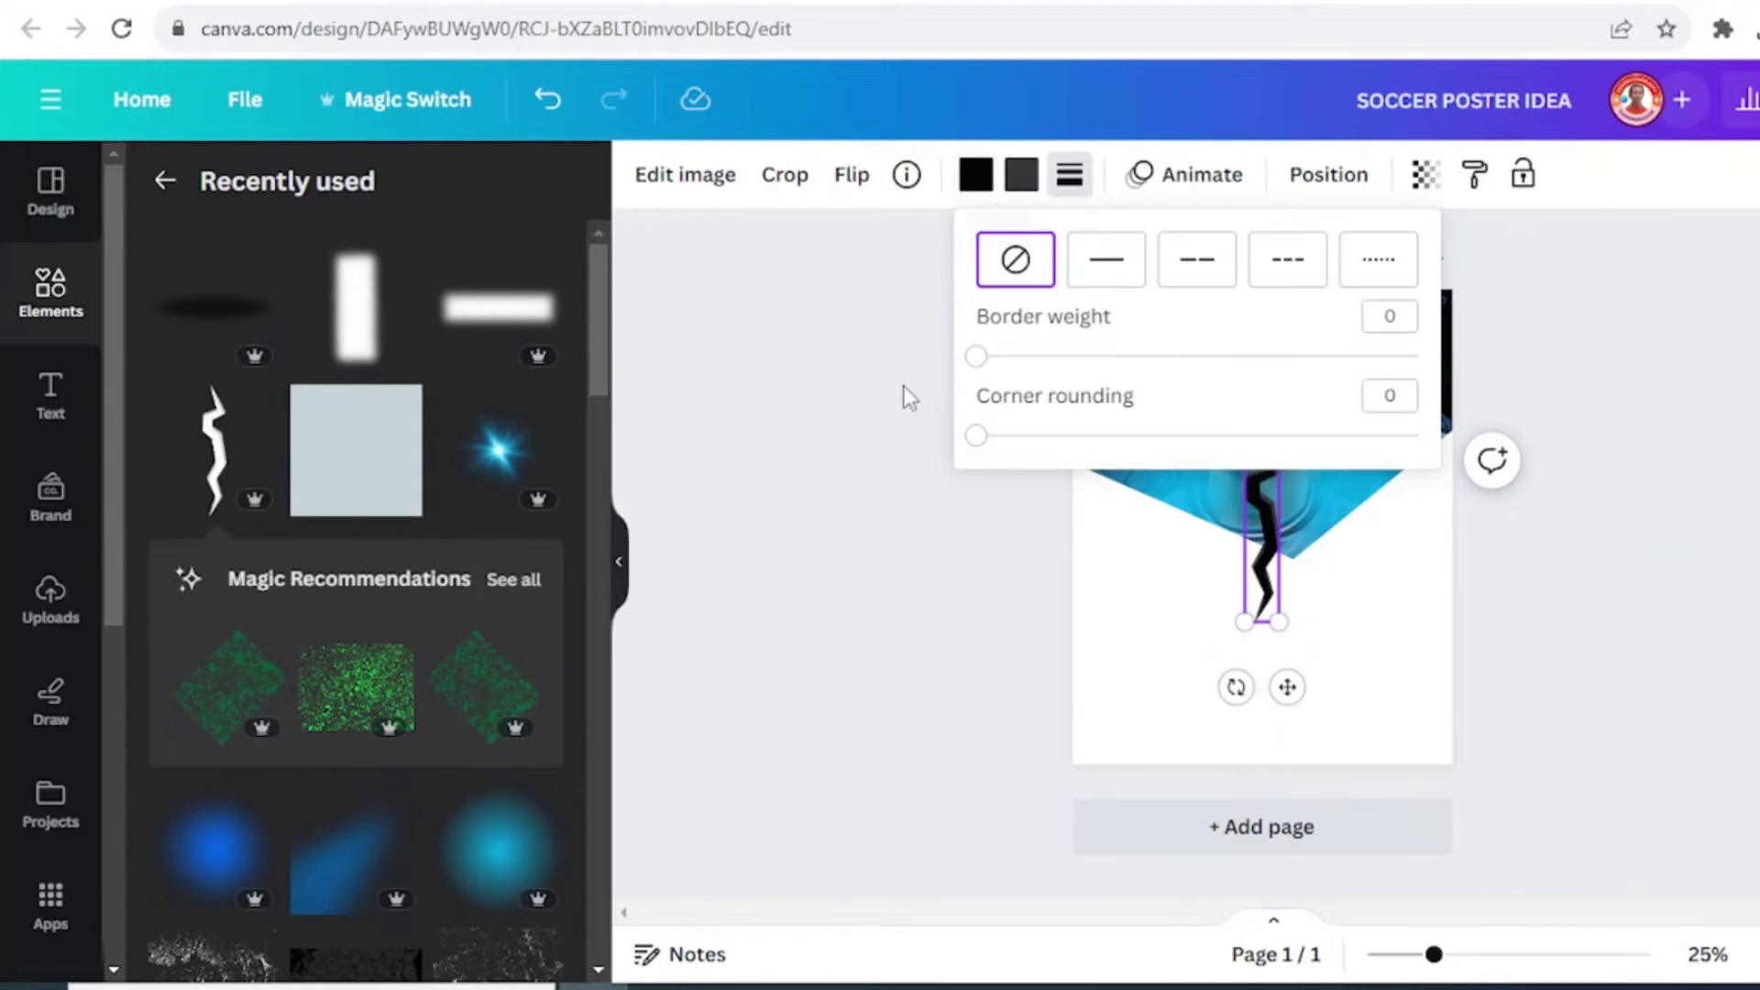
pyautogui.click(981, 178)
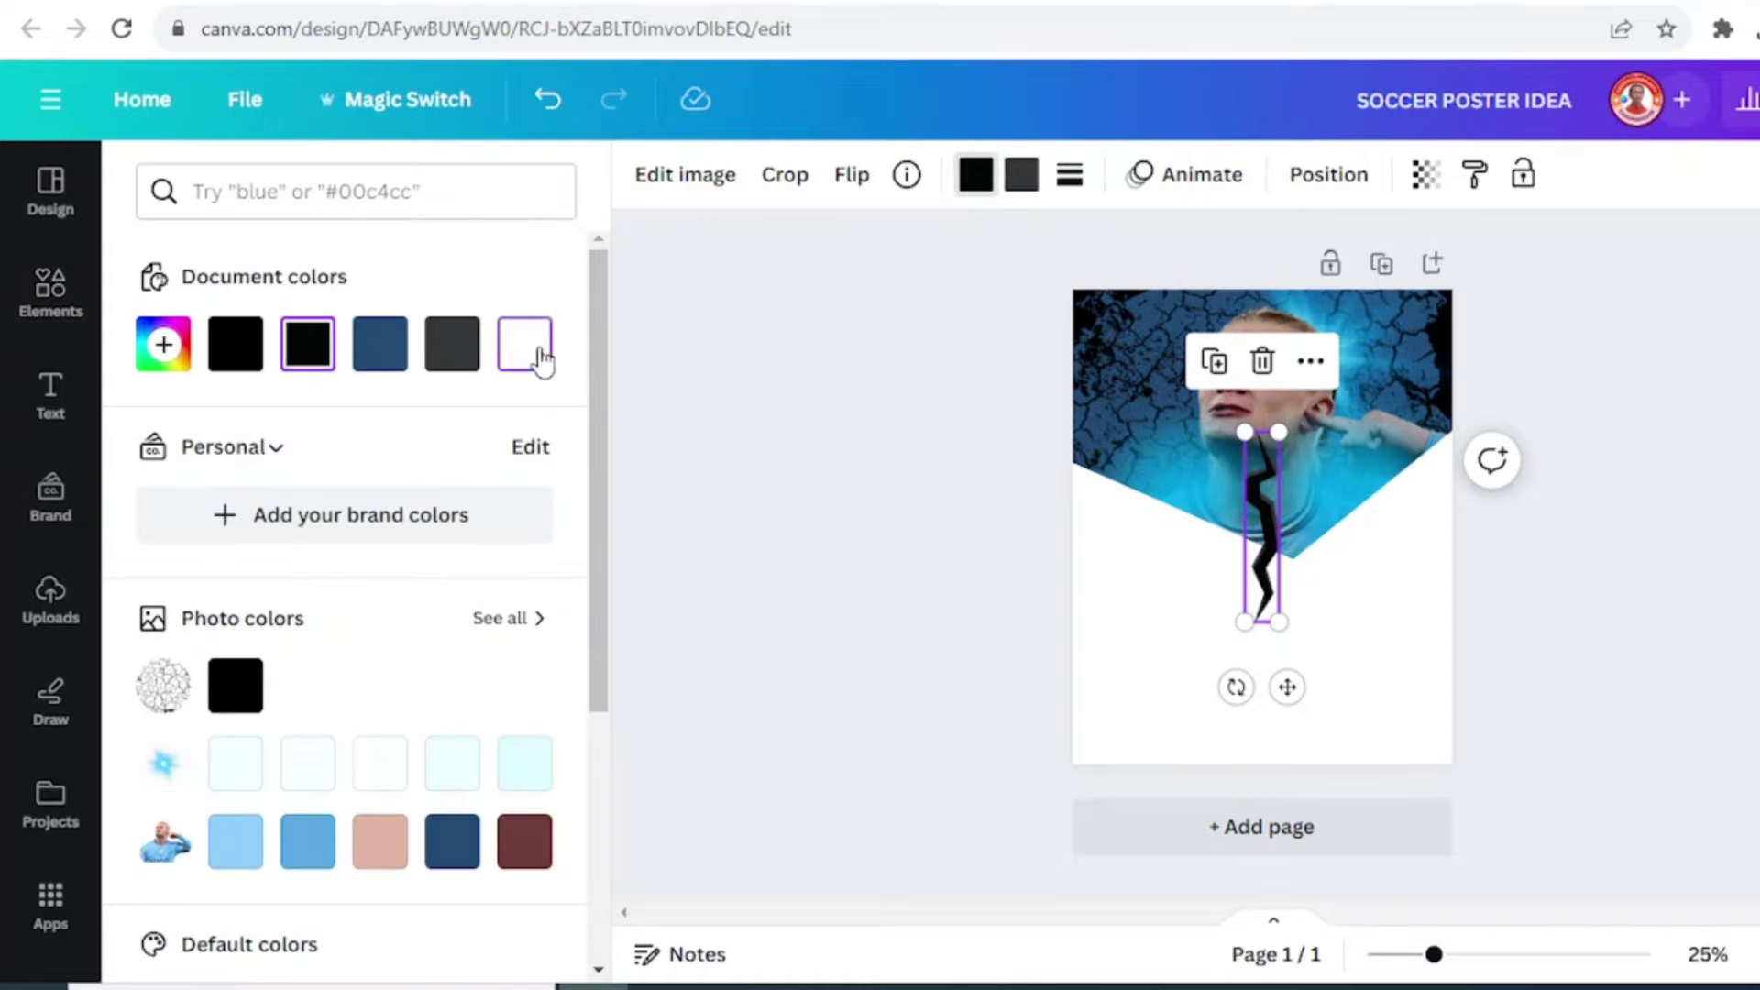
pyautogui.click(542, 357)
pyautogui.click(1021, 176)
pyautogui.click(541, 357)
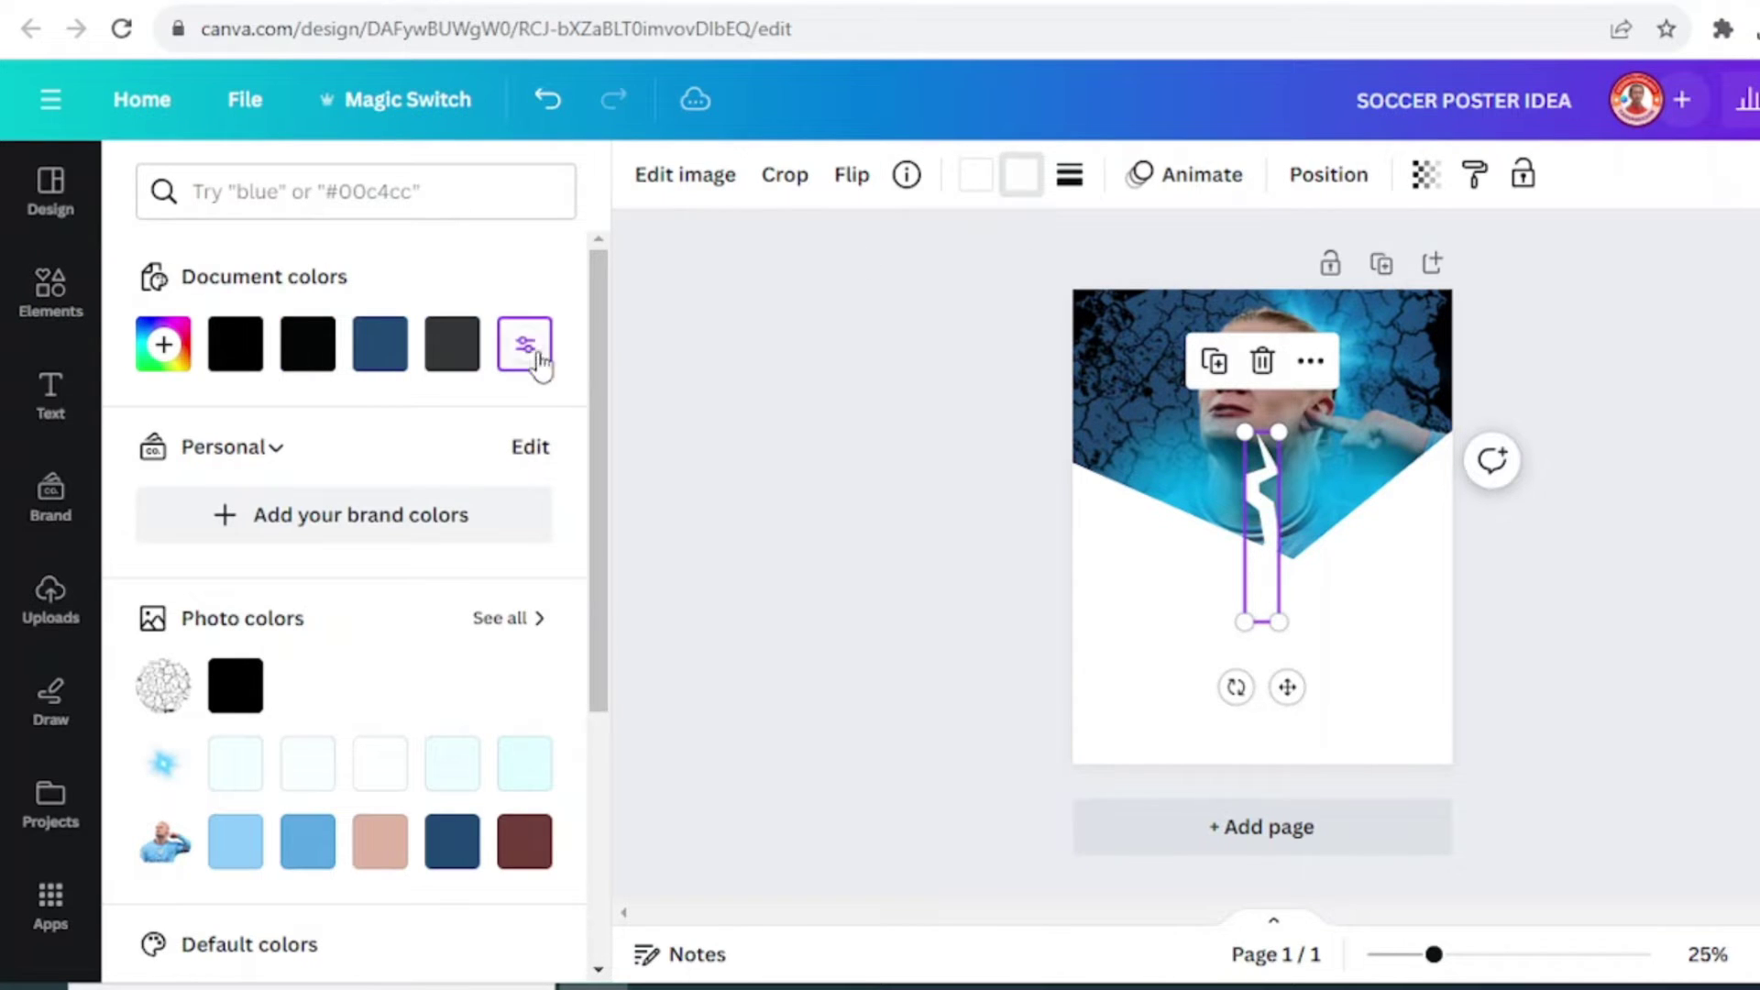
# Rotate and enlarge the white crack along the left sloping edge of the white area, and lay a rotated duplicate along the right slope.
pyautogui.moveTo(1236, 687); pyautogui.dragTo(1392, 725)
pyautogui.moveTo(1344, 660); pyautogui.dragTo(1252, 584)
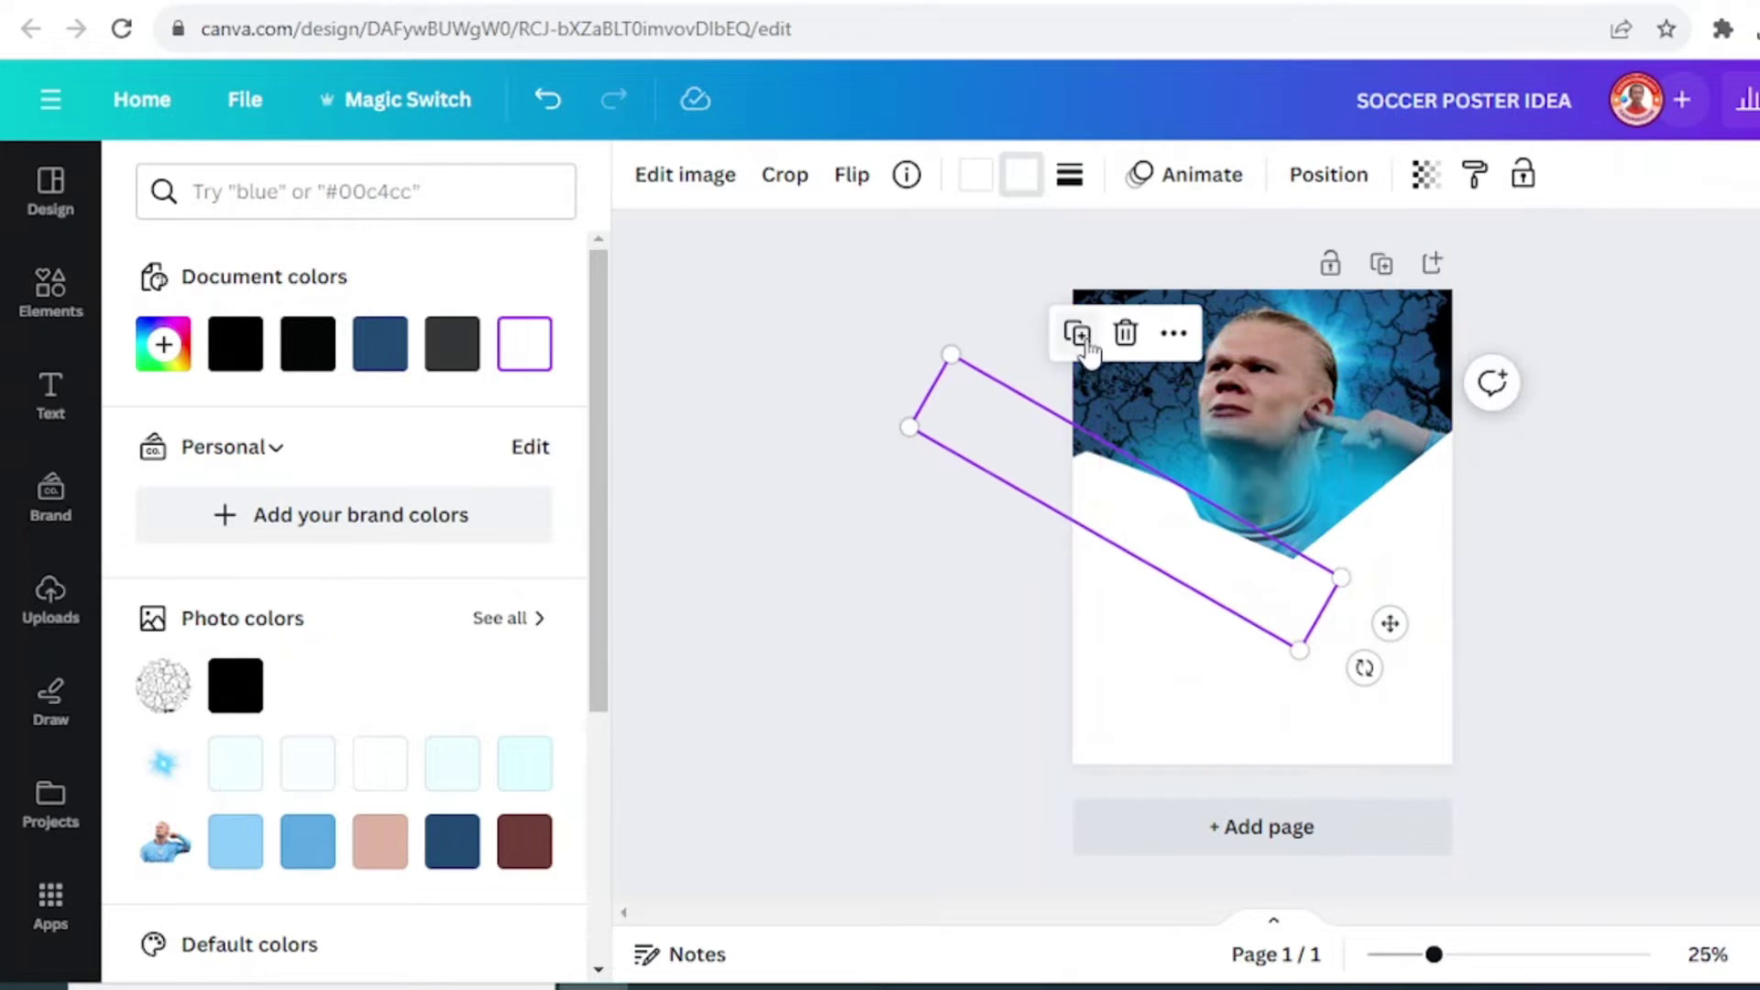
pyautogui.moveTo(1366, 670); pyautogui.dragTo(1384, 316)
pyautogui.moveTo(1194, 440); pyautogui.dragTo(1420, 468)
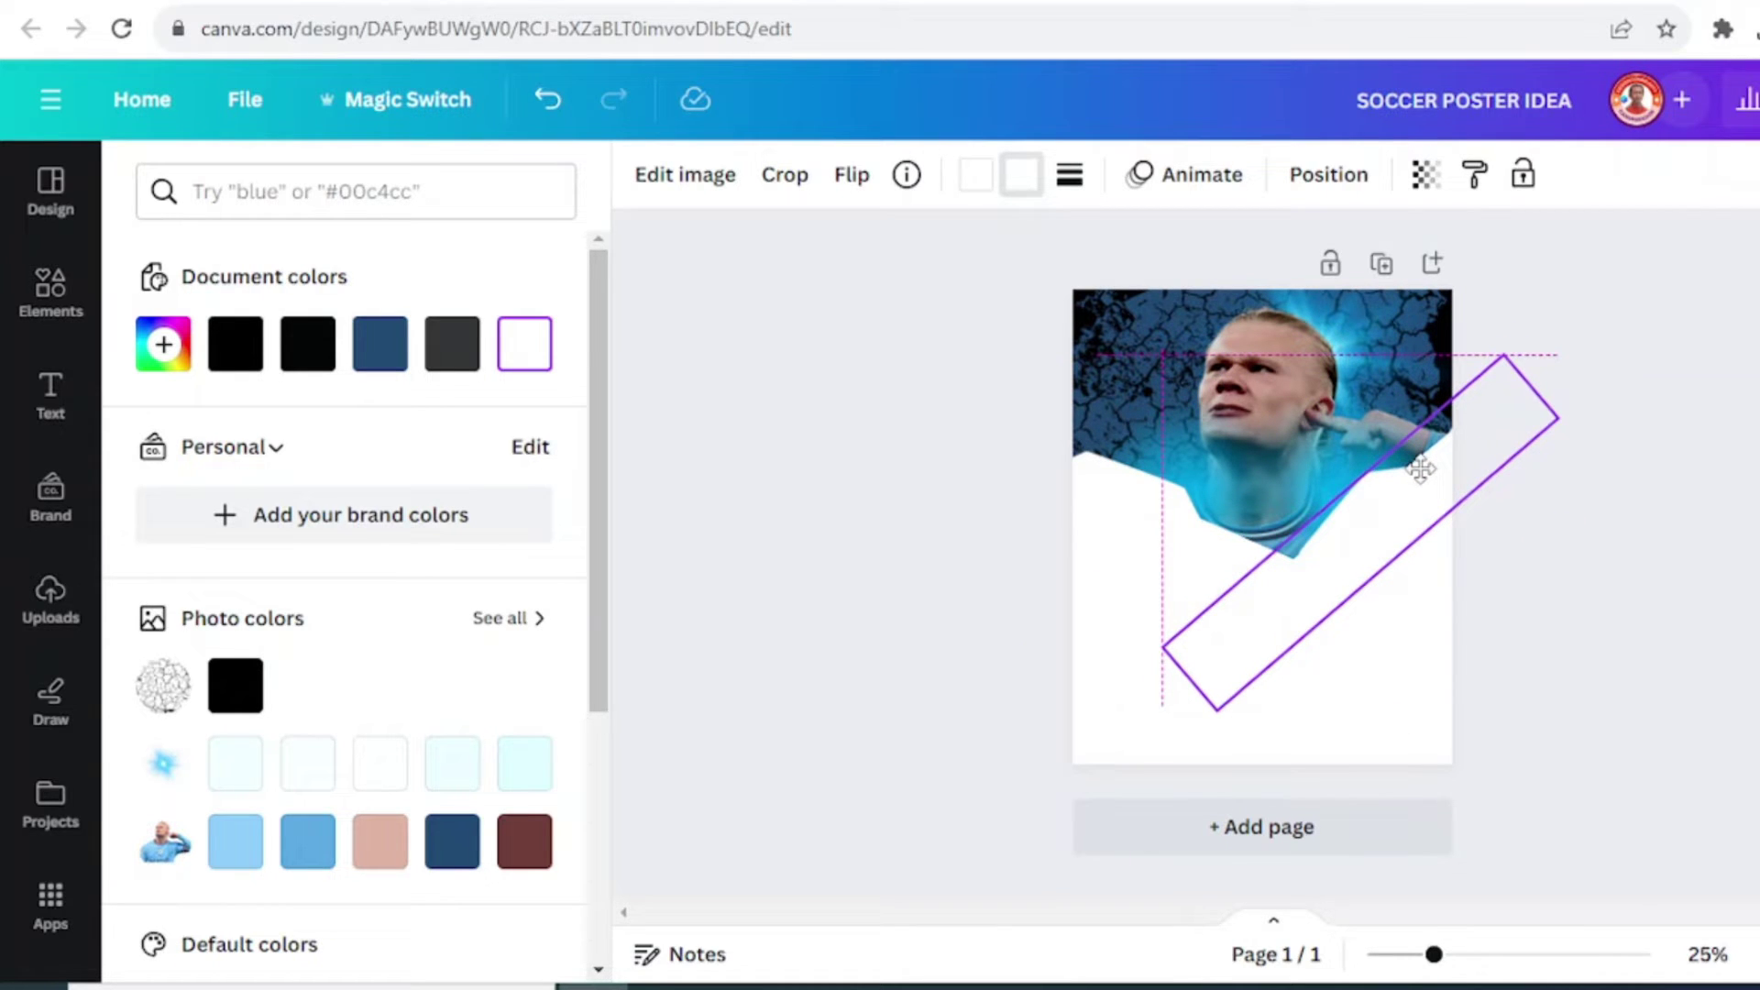
pyautogui.moveTo(1420, 469); pyautogui.dragTo(1419, 469)
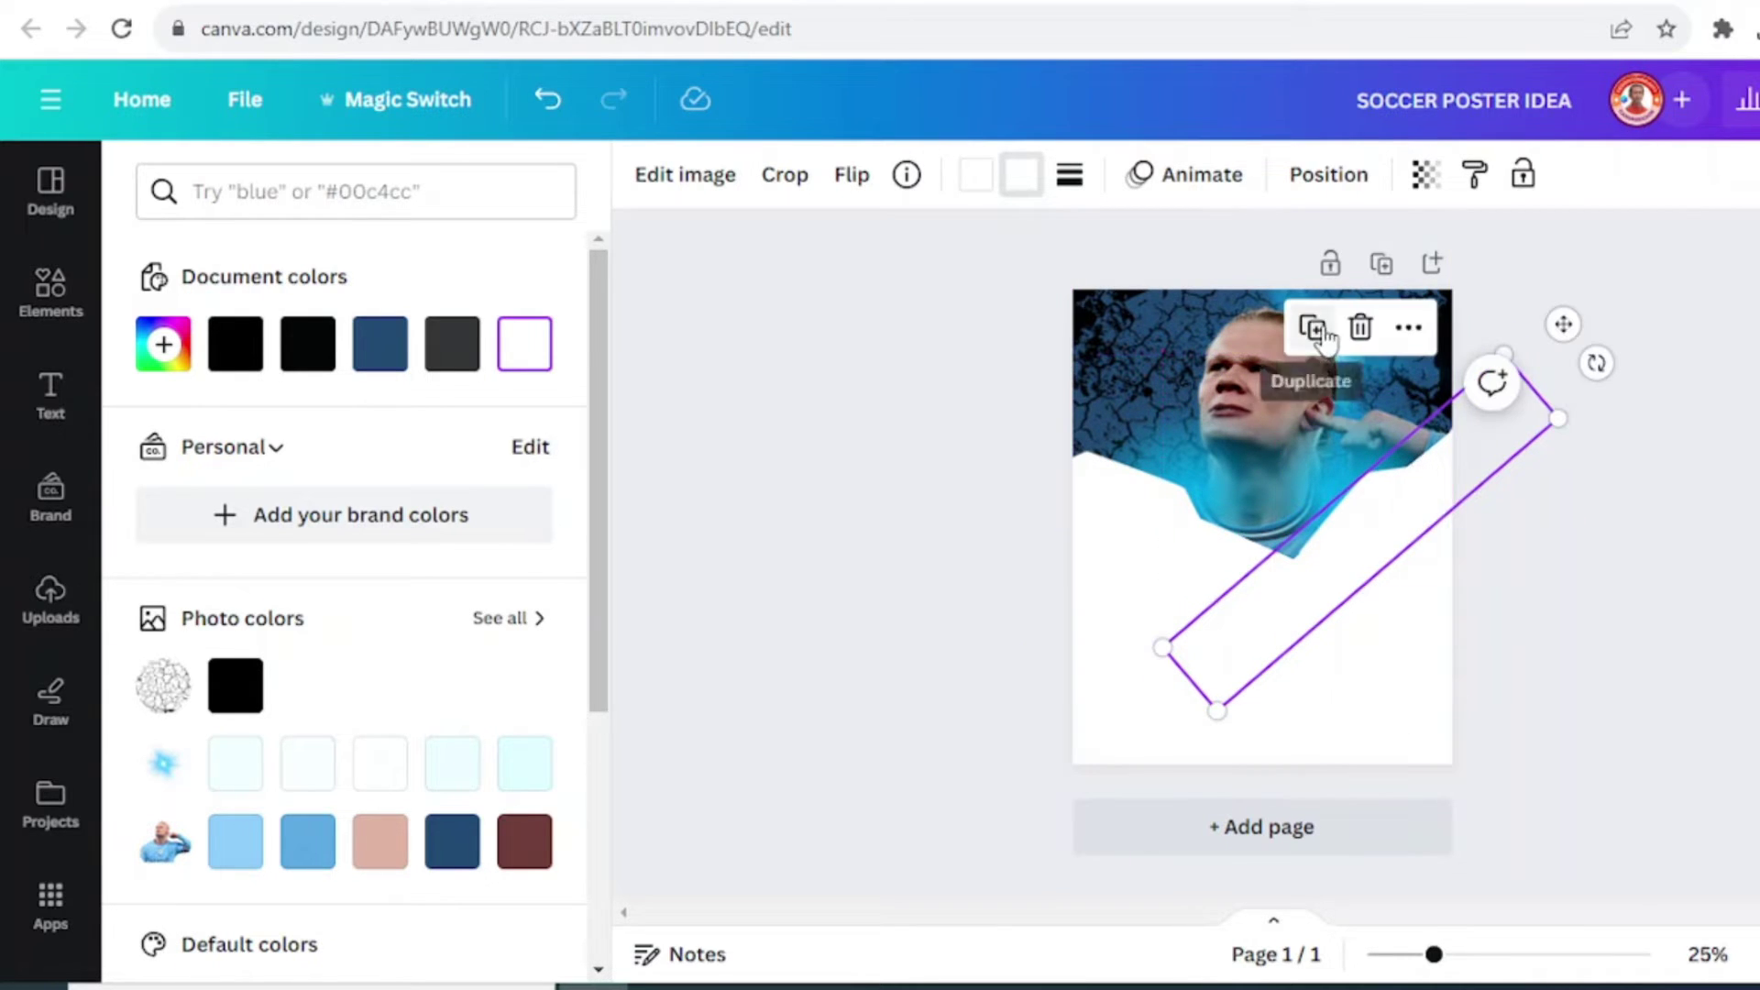
# Place two smaller copies of the crack above the right slope, one beside the collar and one rotated at the page's right edge.
pyautogui.moveTo(1350, 424); pyautogui.dragTo(1586, 454)
pyautogui.moveTo(1657, 515); pyautogui.dragTo(1380, 568)
pyautogui.moveTo(1370, 497)
pyautogui.mouseDown()
pyautogui.moveTo(1183, 682)
pyautogui.moveTo(1329, 555)
pyautogui.moveTo(1405, 551)
pyautogui.moveTo(1385, 526)
pyautogui.mouseUp()
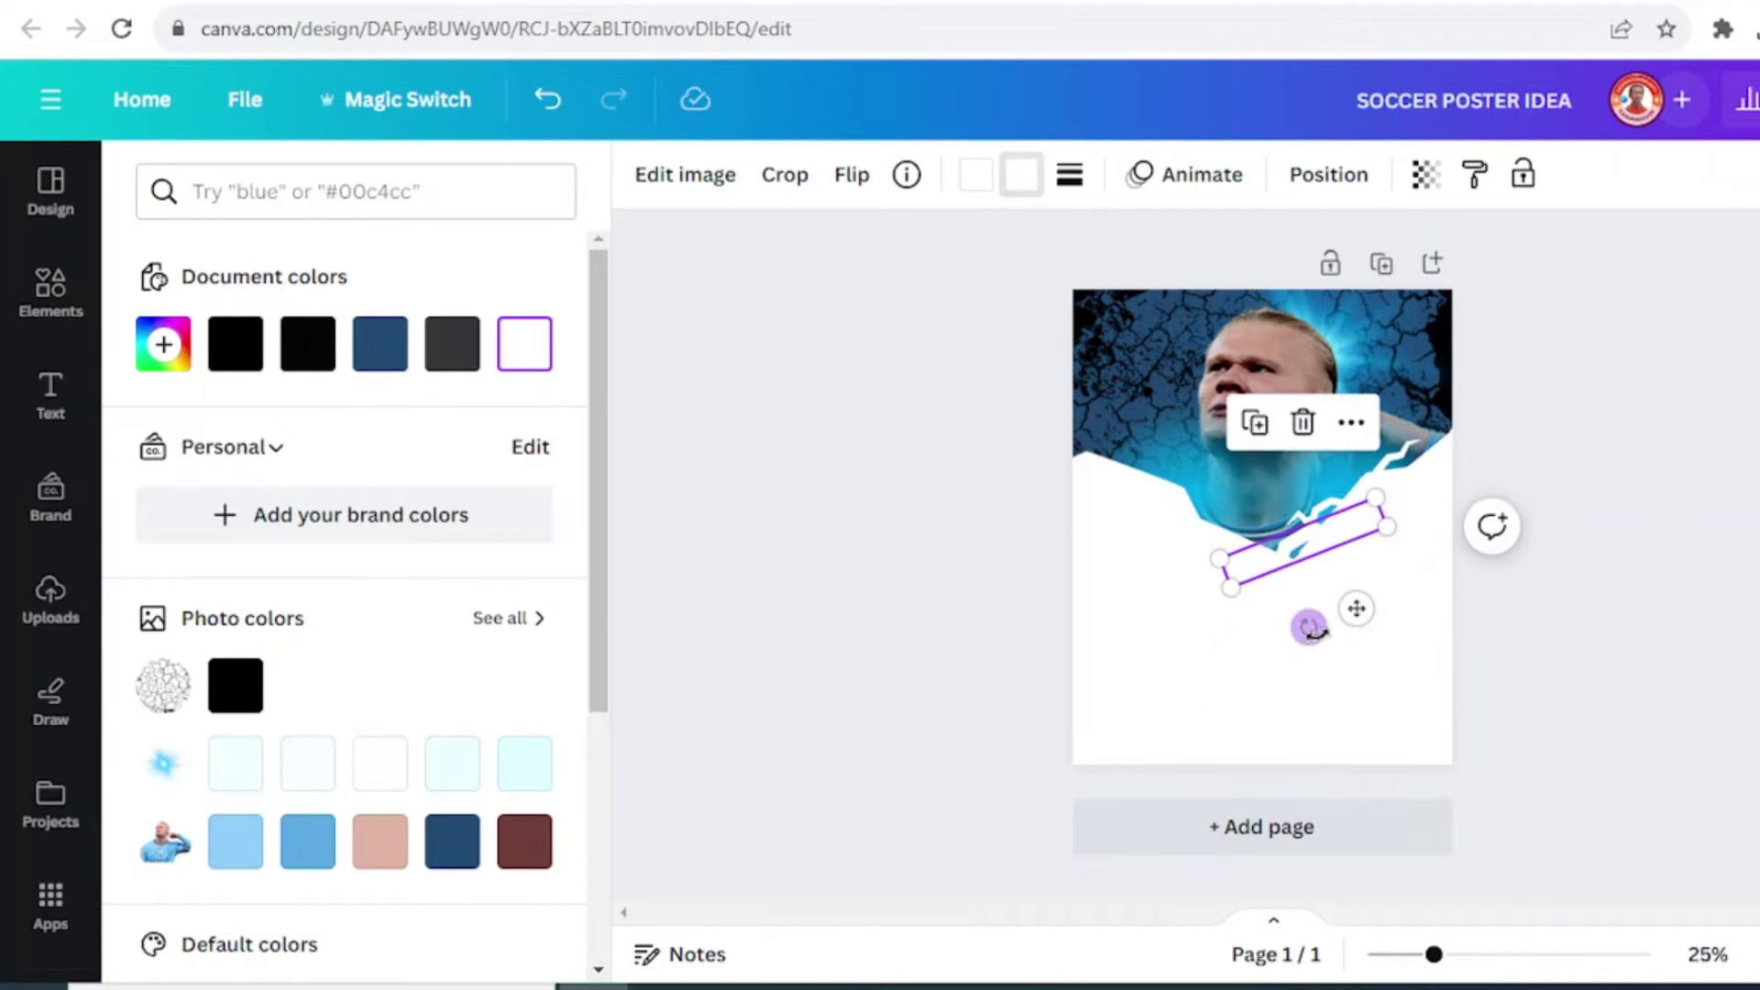
pyautogui.moveTo(1357, 610); pyautogui.dragTo(1508, 504)
pyautogui.moveTo(1473, 421); pyautogui.dragTo(1474, 368)
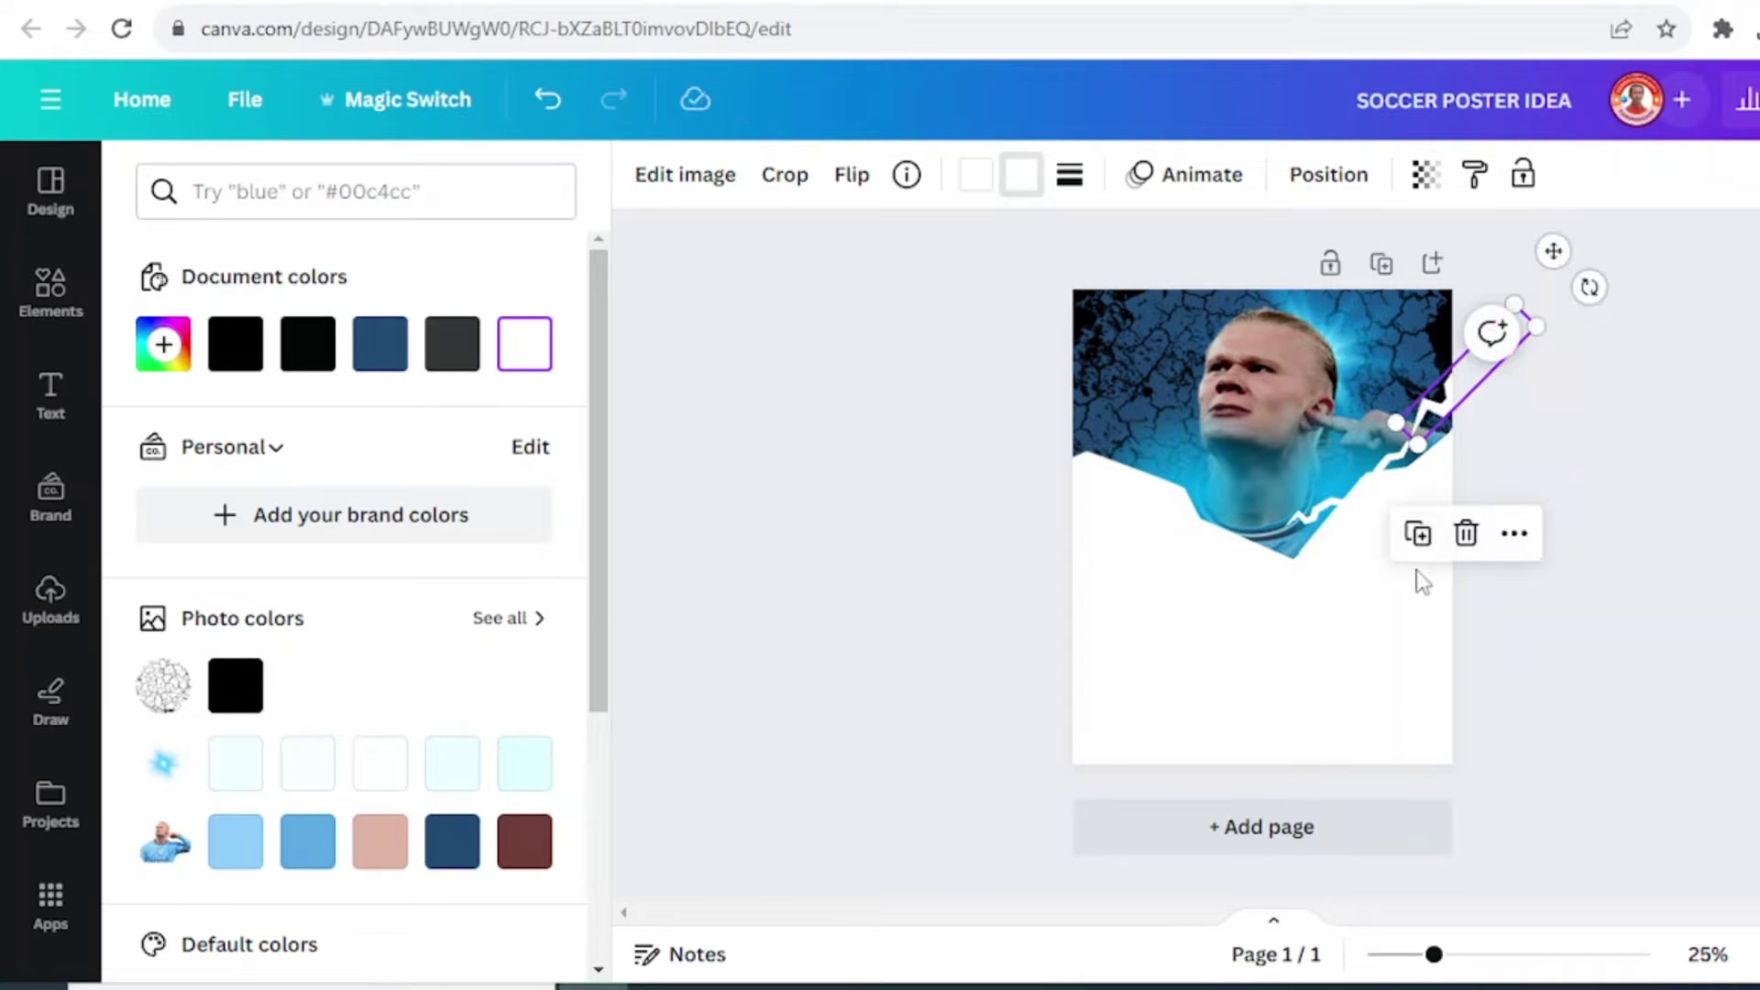
# Duplicate the small crack at the page's right edge and rotate the copy into place above the left slope at the page's left edge.
pyautogui.click(1423, 539)
pyautogui.moveTo(1593, 293); pyautogui.dragTo(1564, 491)
pyautogui.moveTo(1517, 409); pyautogui.dragTo(1120, 443)
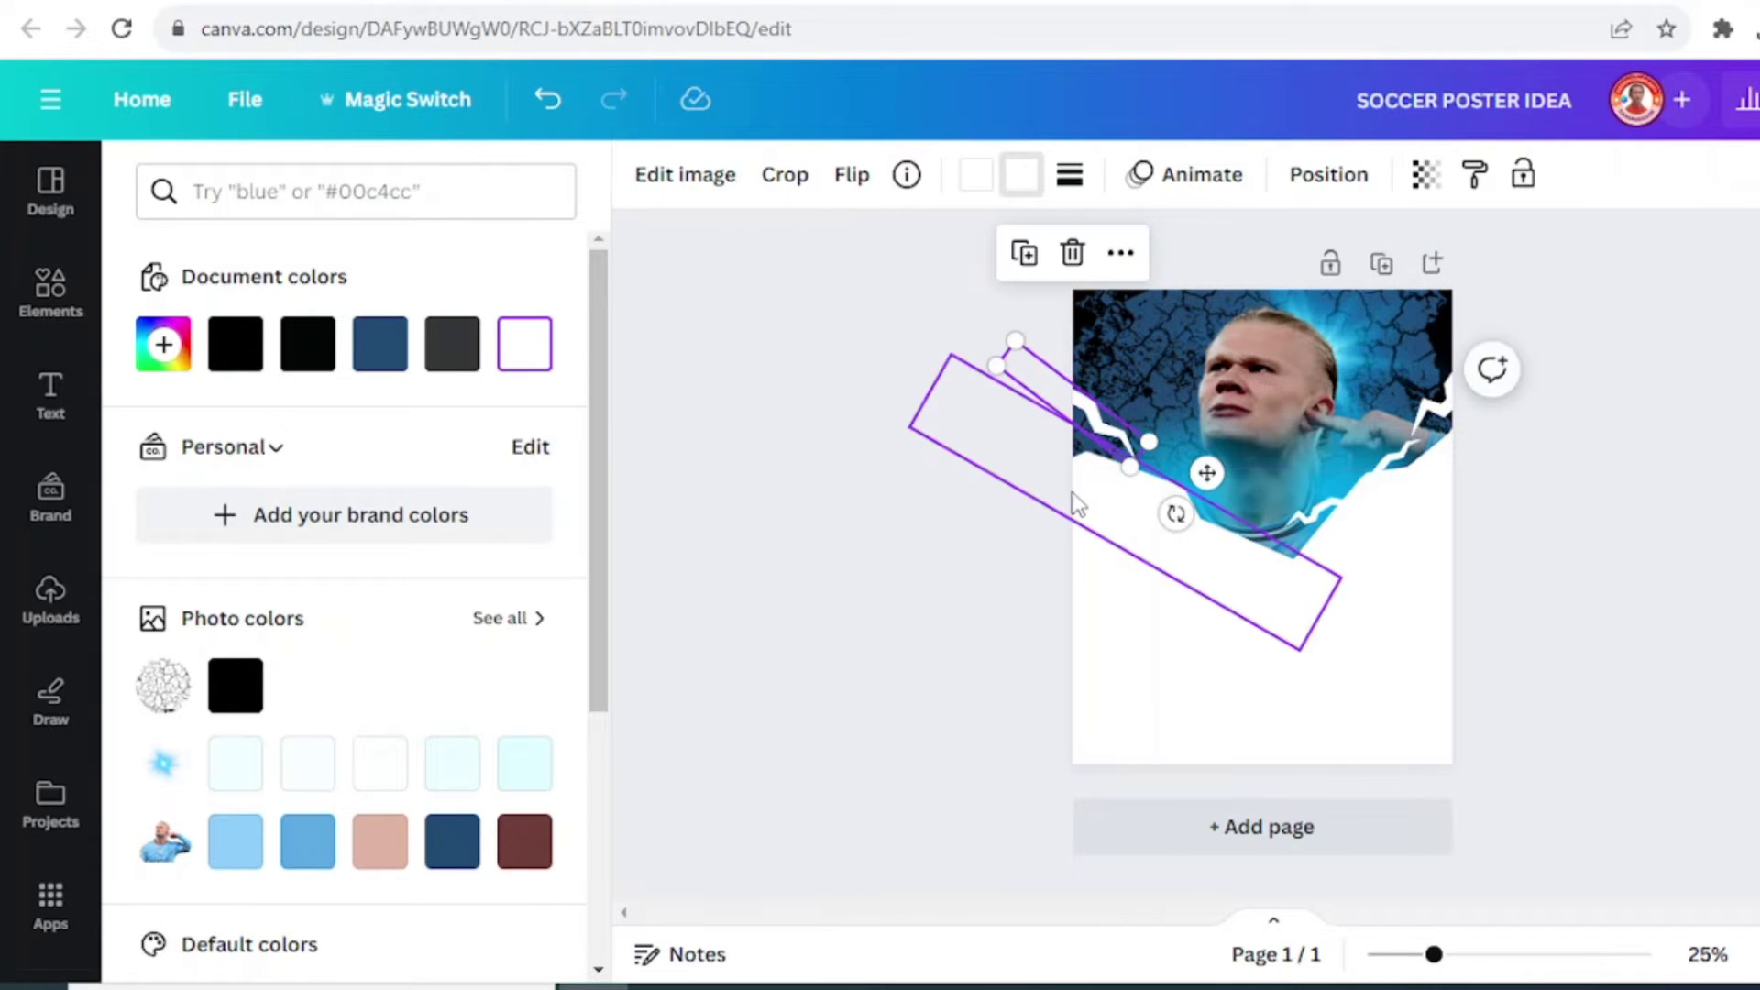
pyautogui.click(850, 176)
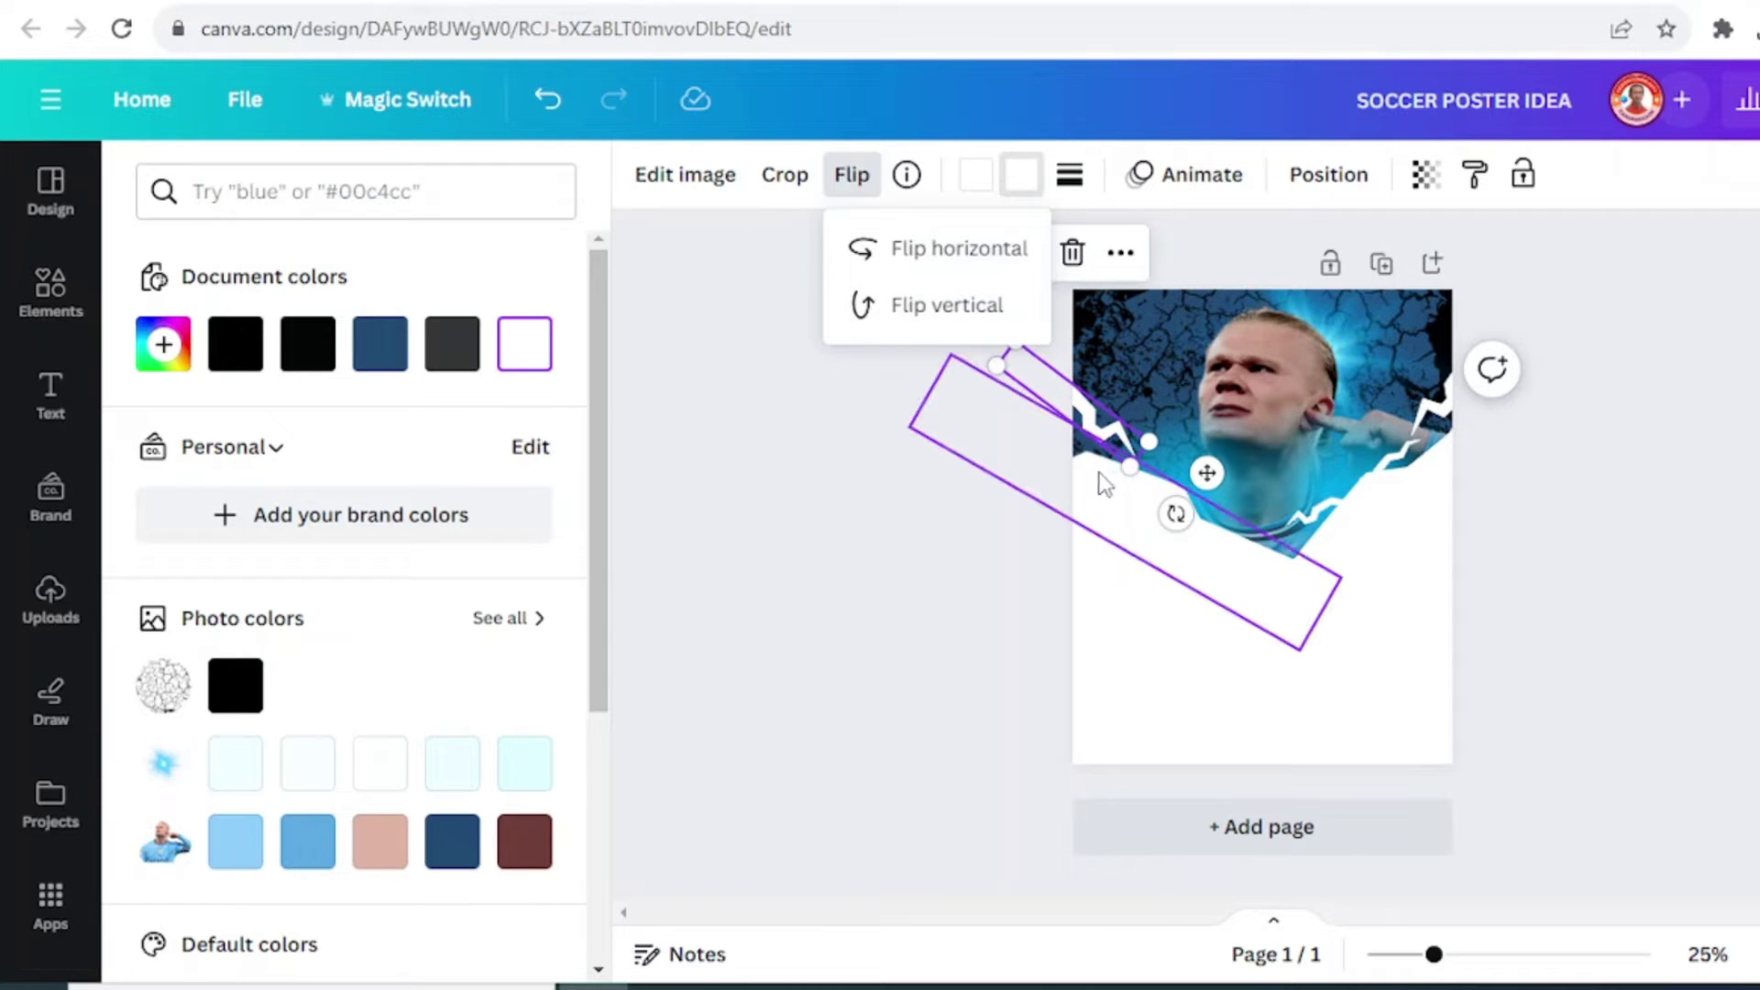
pyautogui.moveTo(1174, 515); pyautogui.dragTo(843, 240)
pyautogui.moveTo(1036, 399); pyautogui.dragTo(1046, 405)
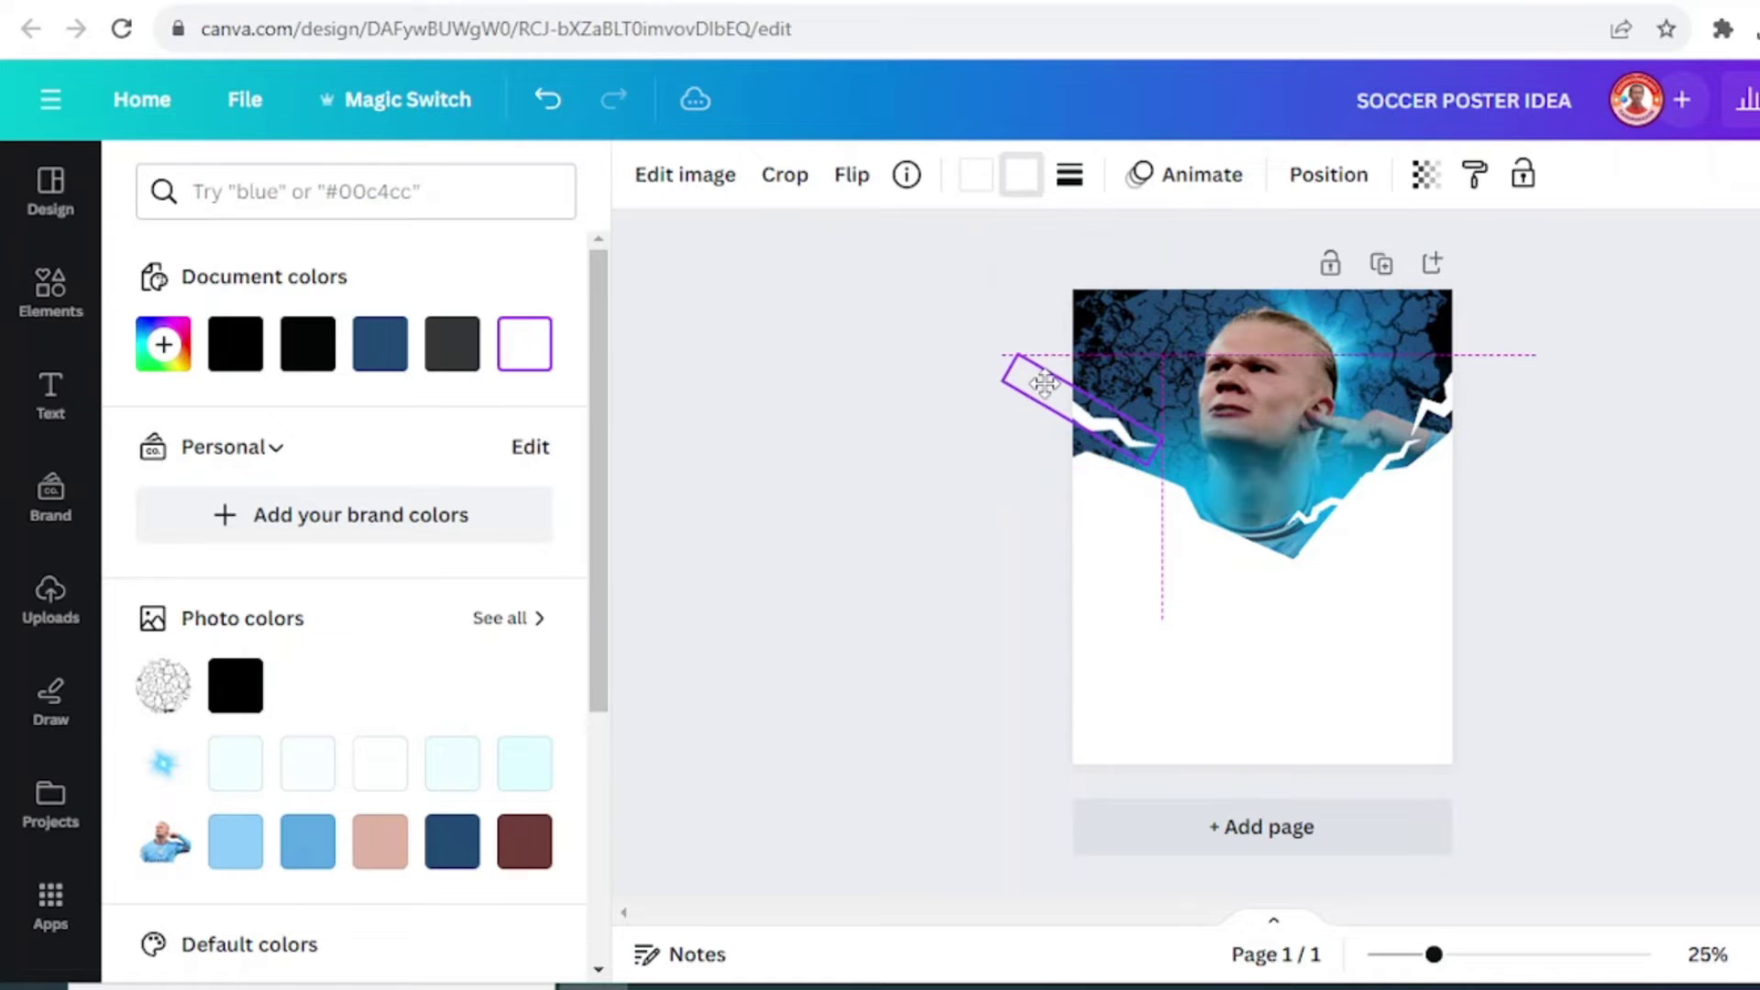
# Duplicate the small left-edge crack, rotate the copy to a flatter angle and place it across the left side of the collar.
pyautogui.click(1036, 272)
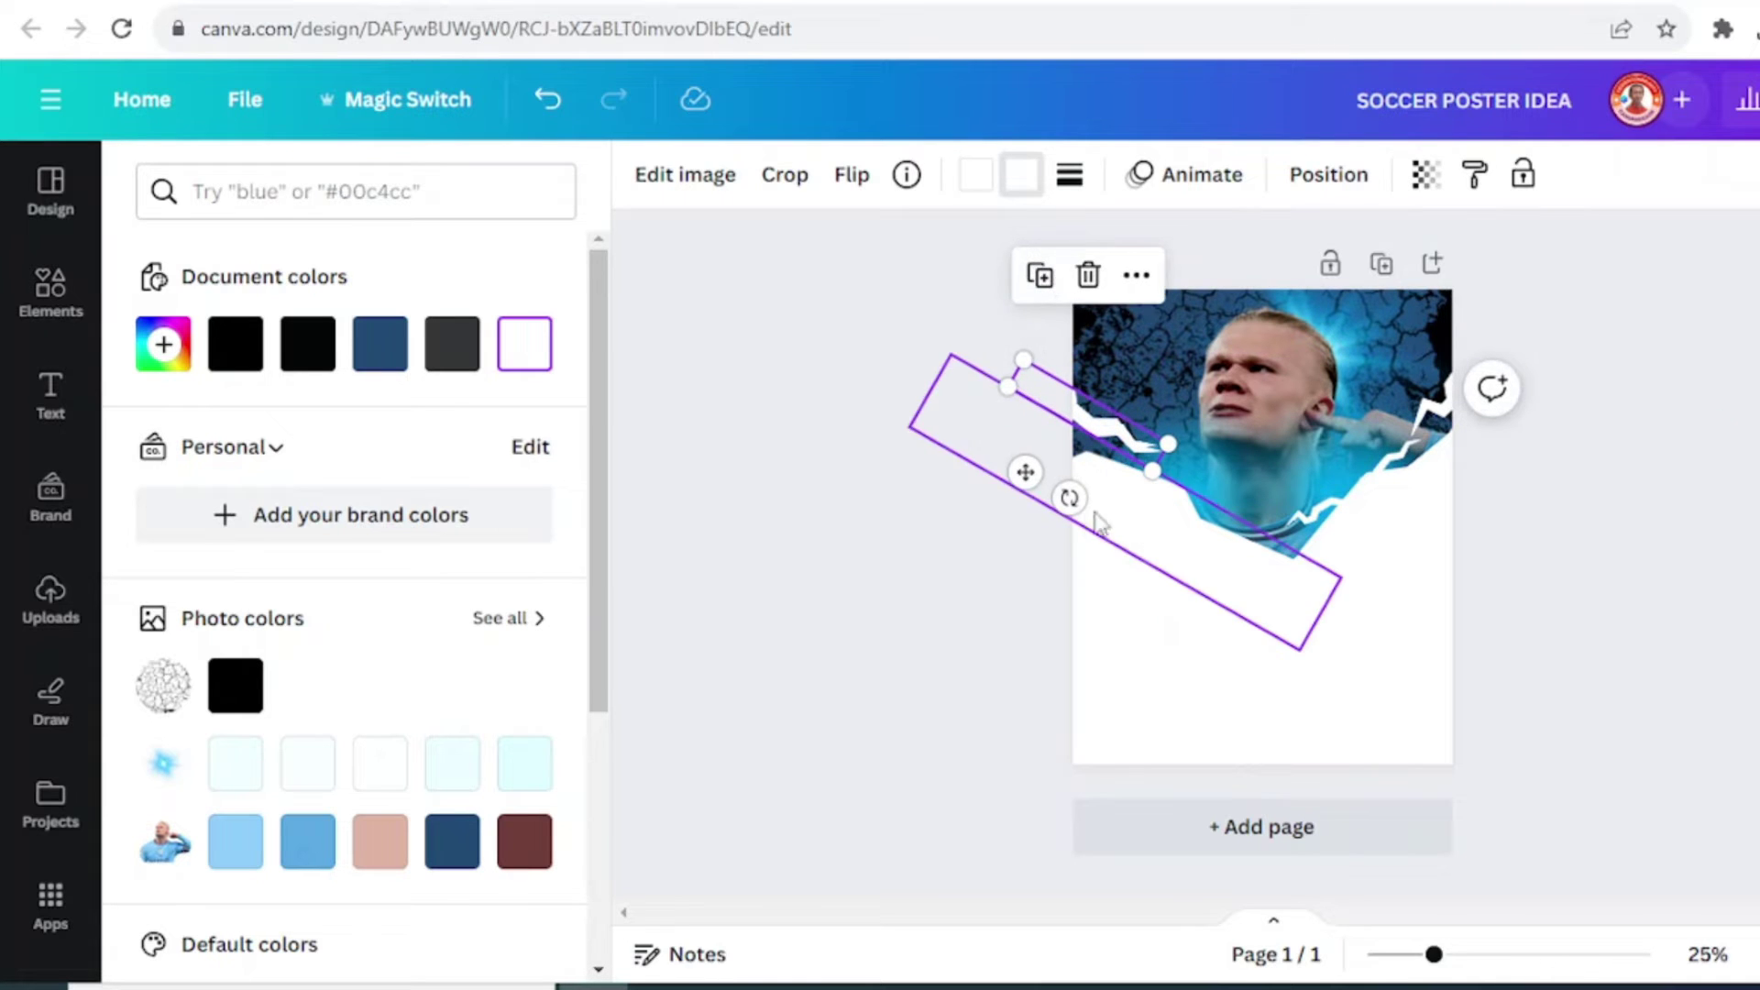
pyautogui.moveTo(1067, 495); pyautogui.dragTo(1095, 530)
pyautogui.moveTo(1100, 424); pyautogui.dragTo(1197, 509)
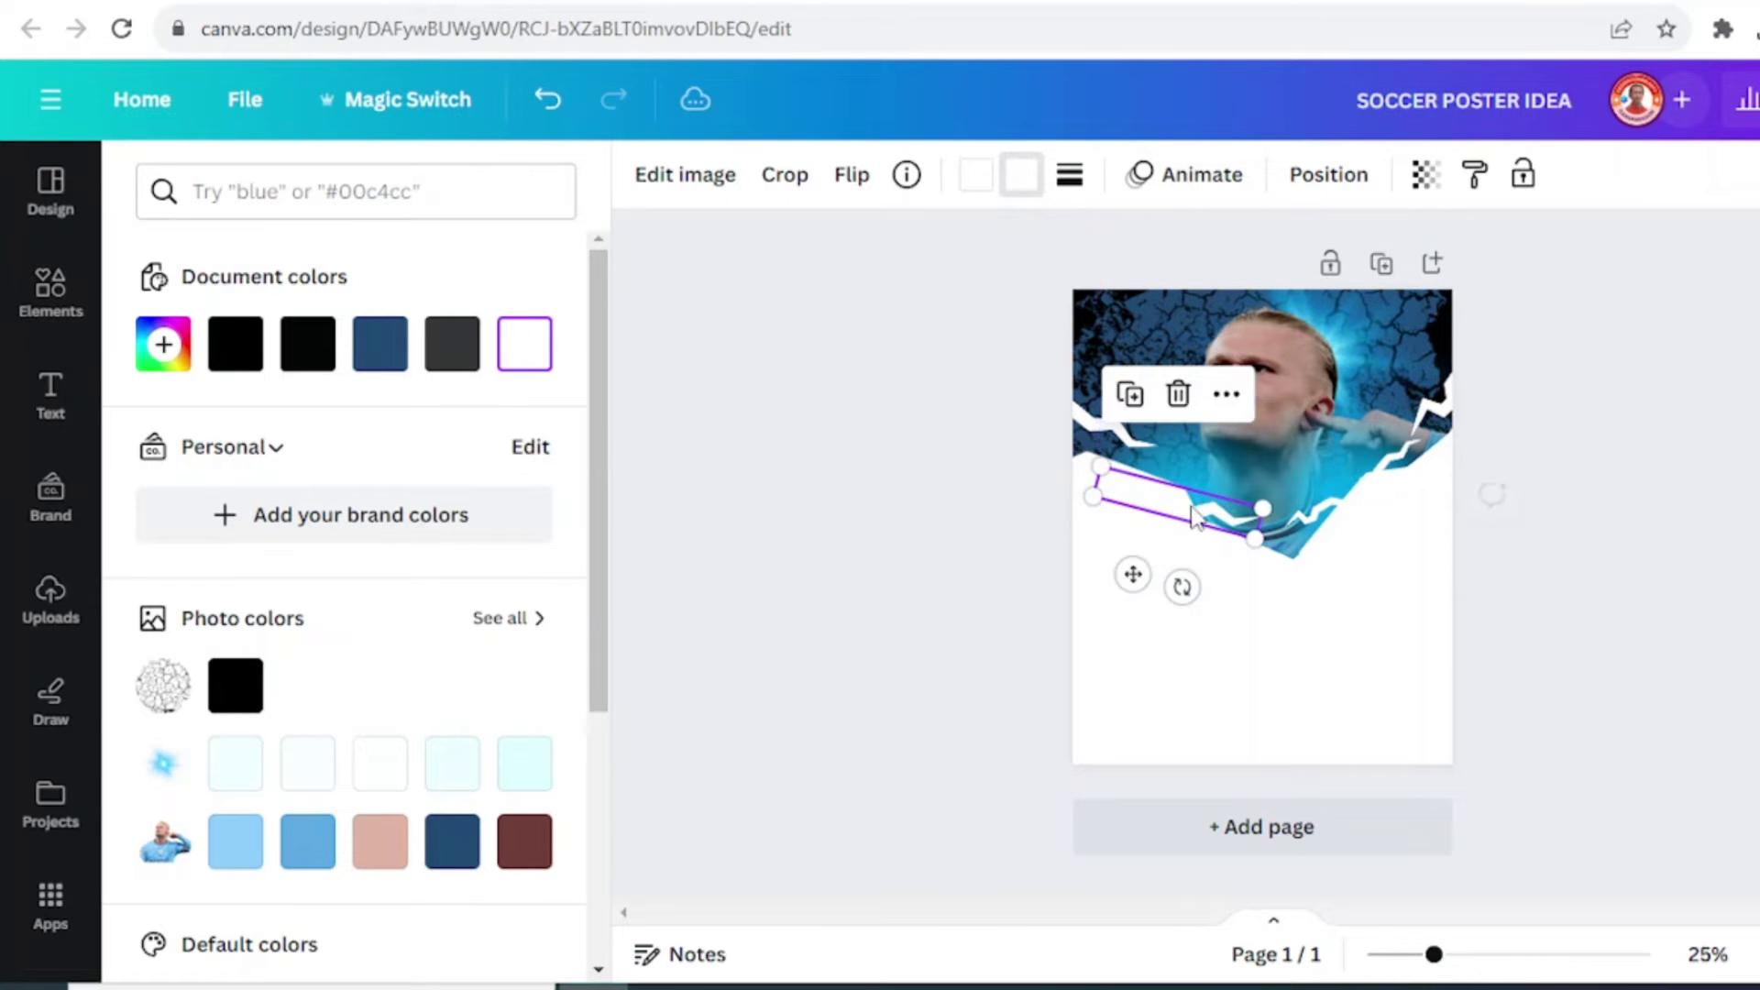
# Duplicate the small crack across the collar, rotate the copy to nearly horizontal and place it on the left slope at the page's left edge.
pyautogui.click(1127, 393)
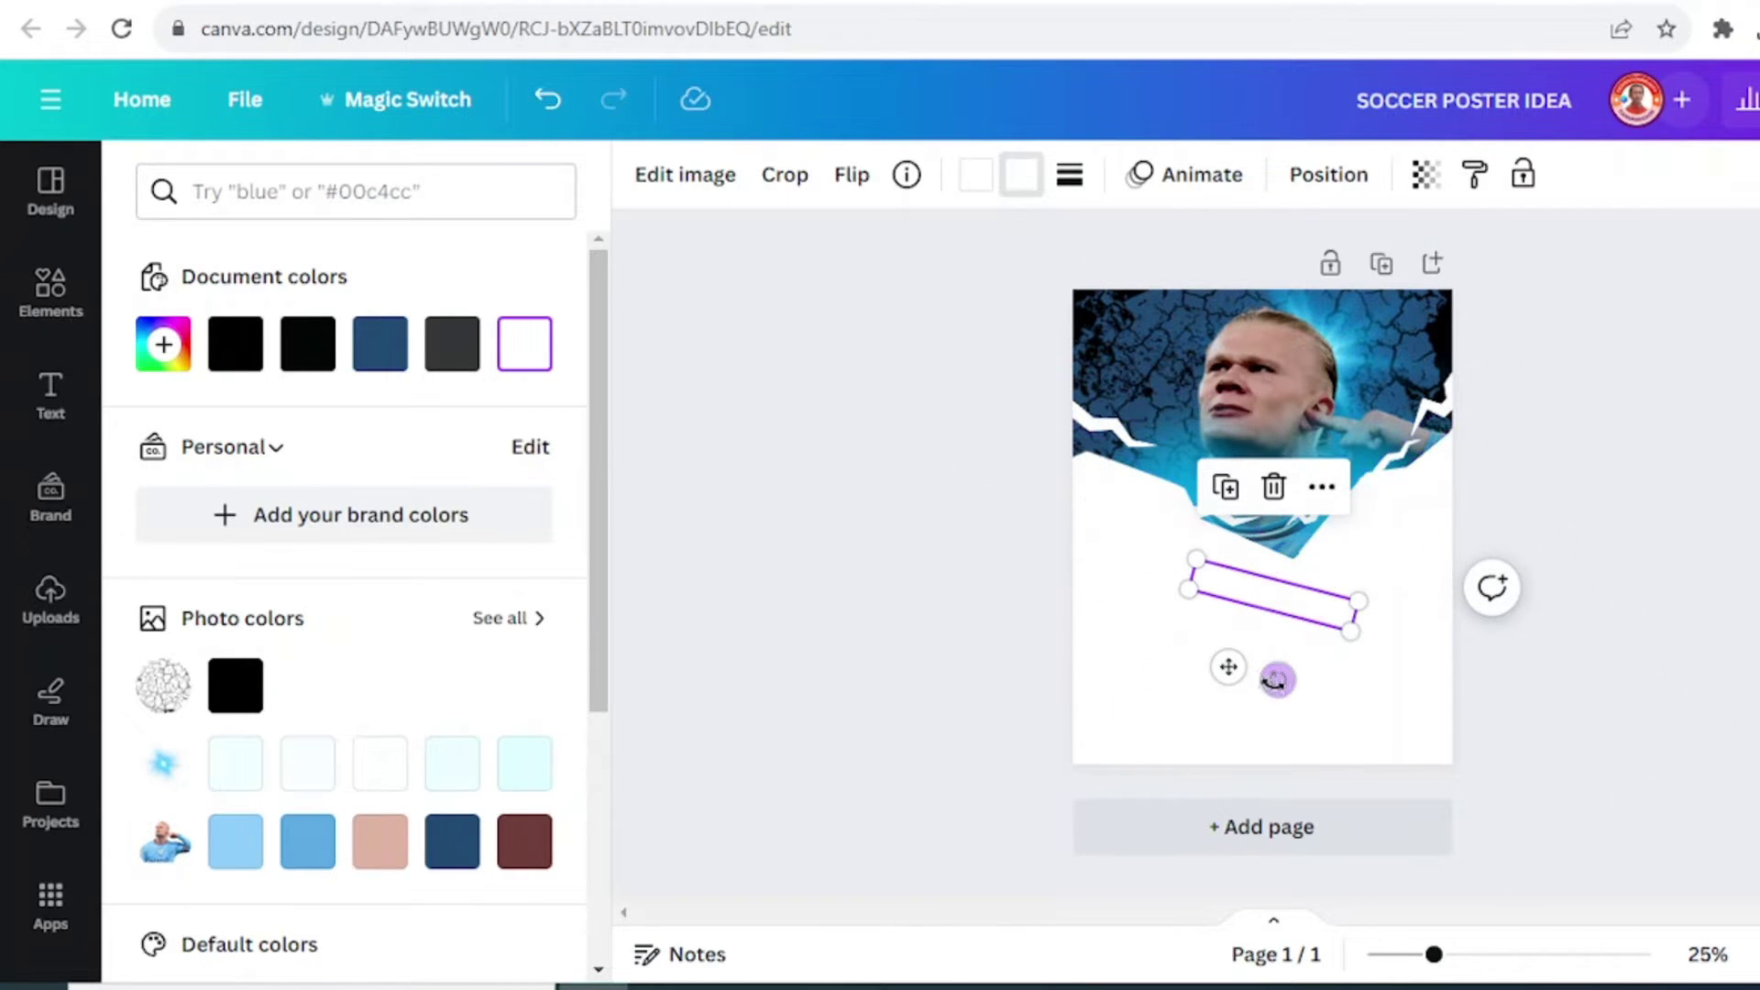
pyautogui.moveTo(1278, 679); pyautogui.dragTo(1076, 547)
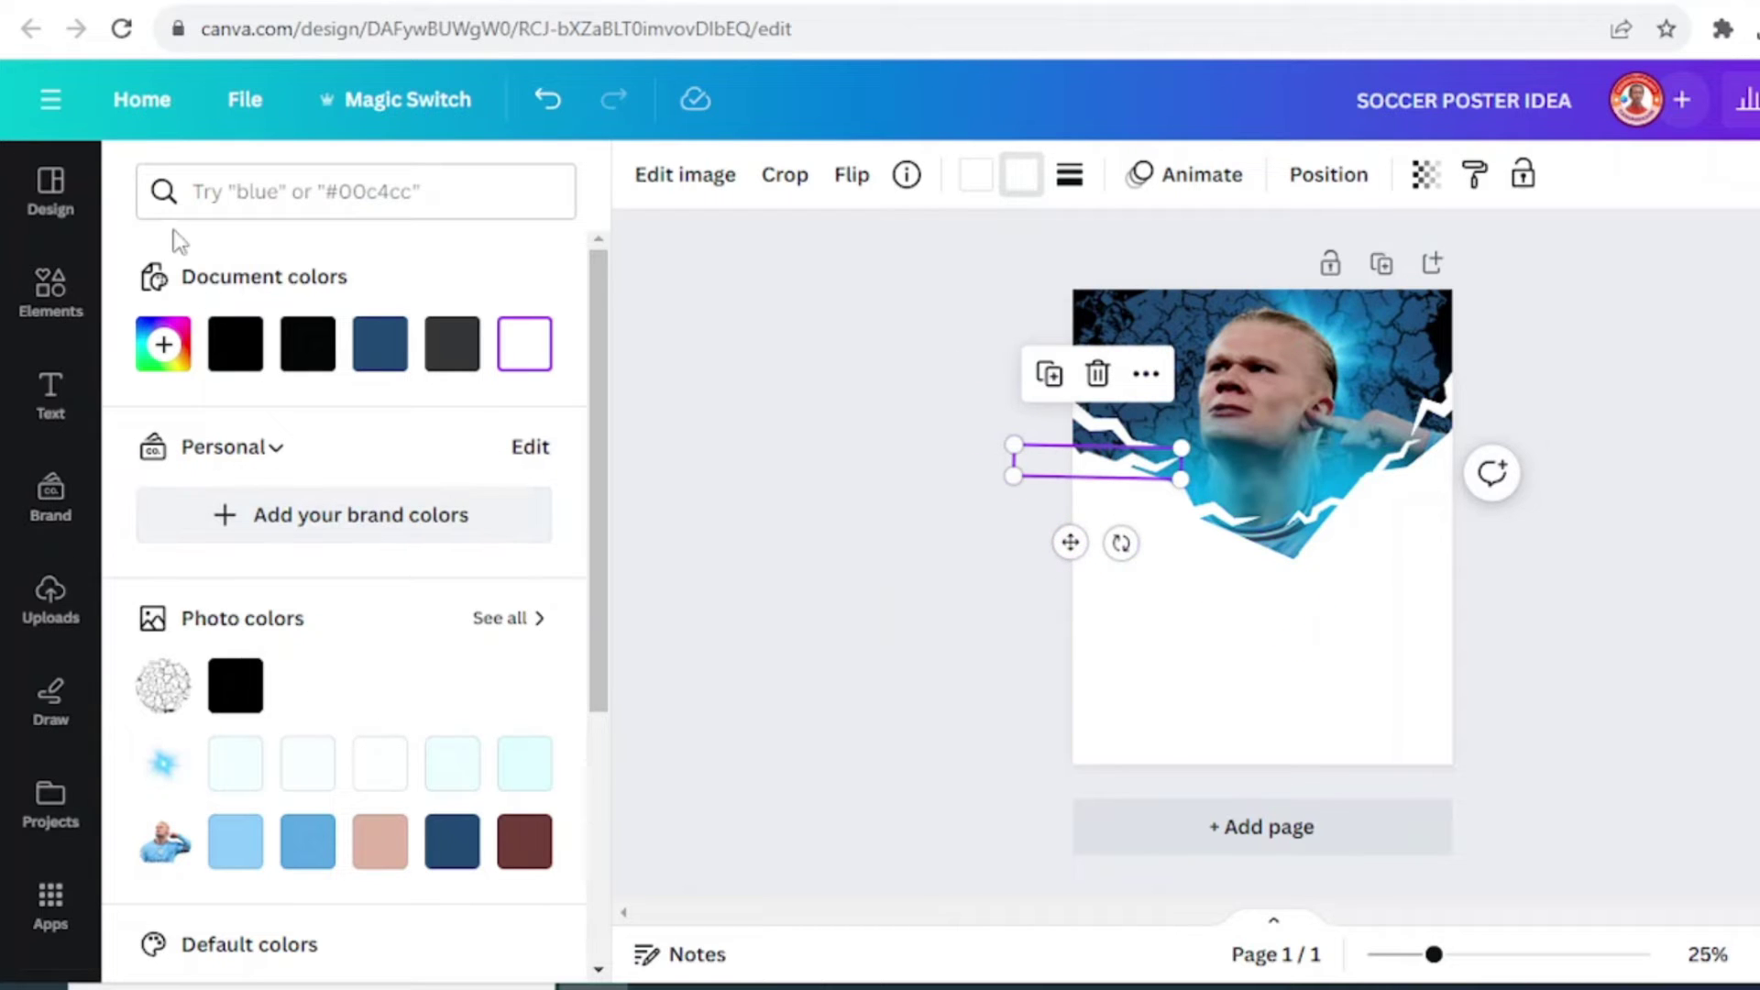
# Find the TypeCraft app among the Canva apps and open it.
pyautogui.click(52, 903)
pyautogui.click(271, 178)
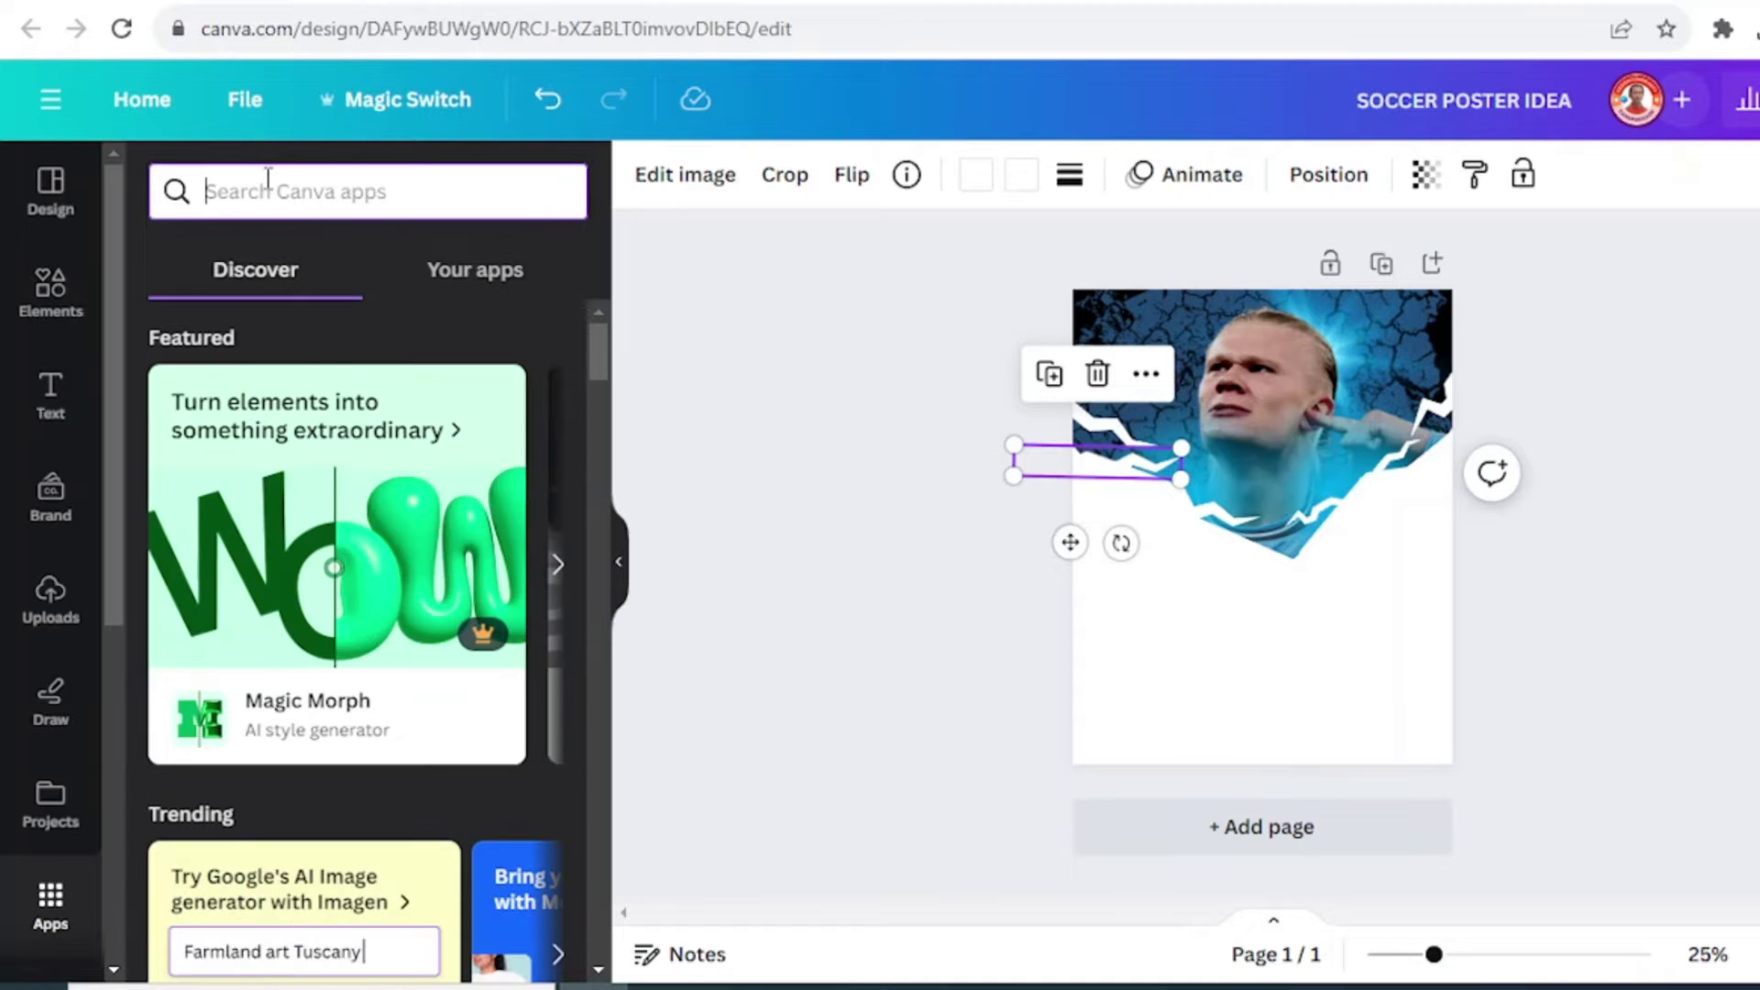
pyautogui.write('TU')
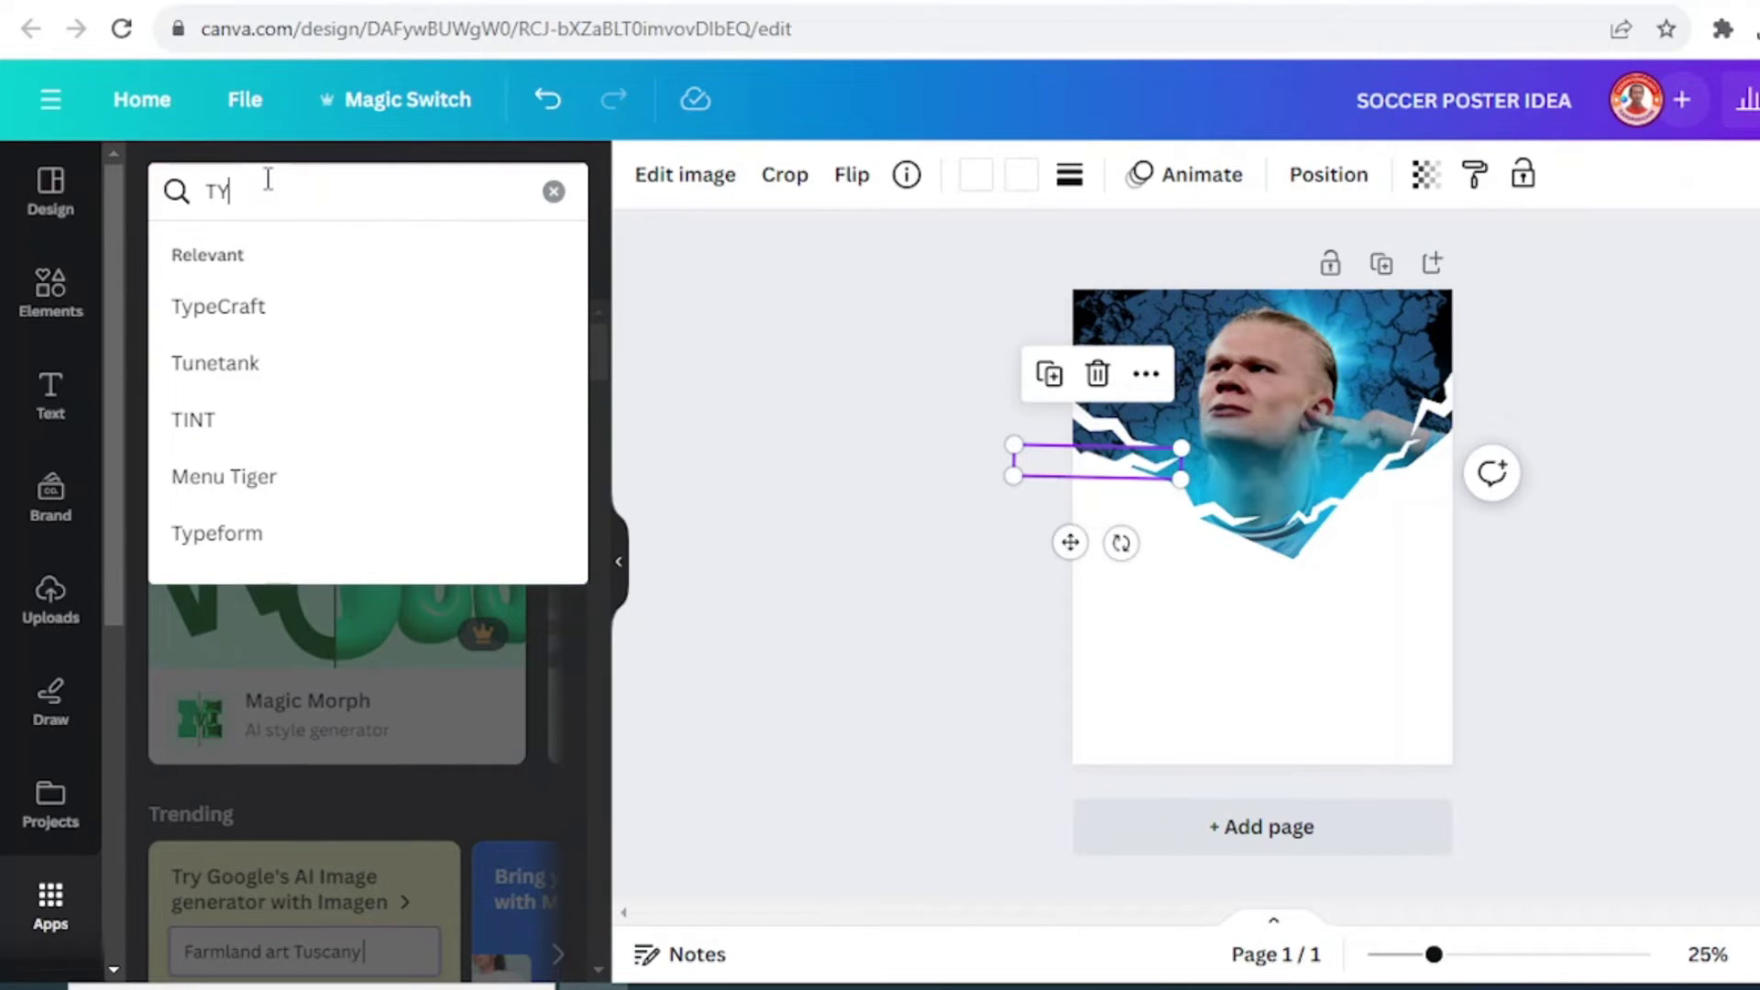
pyautogui.write('PE')
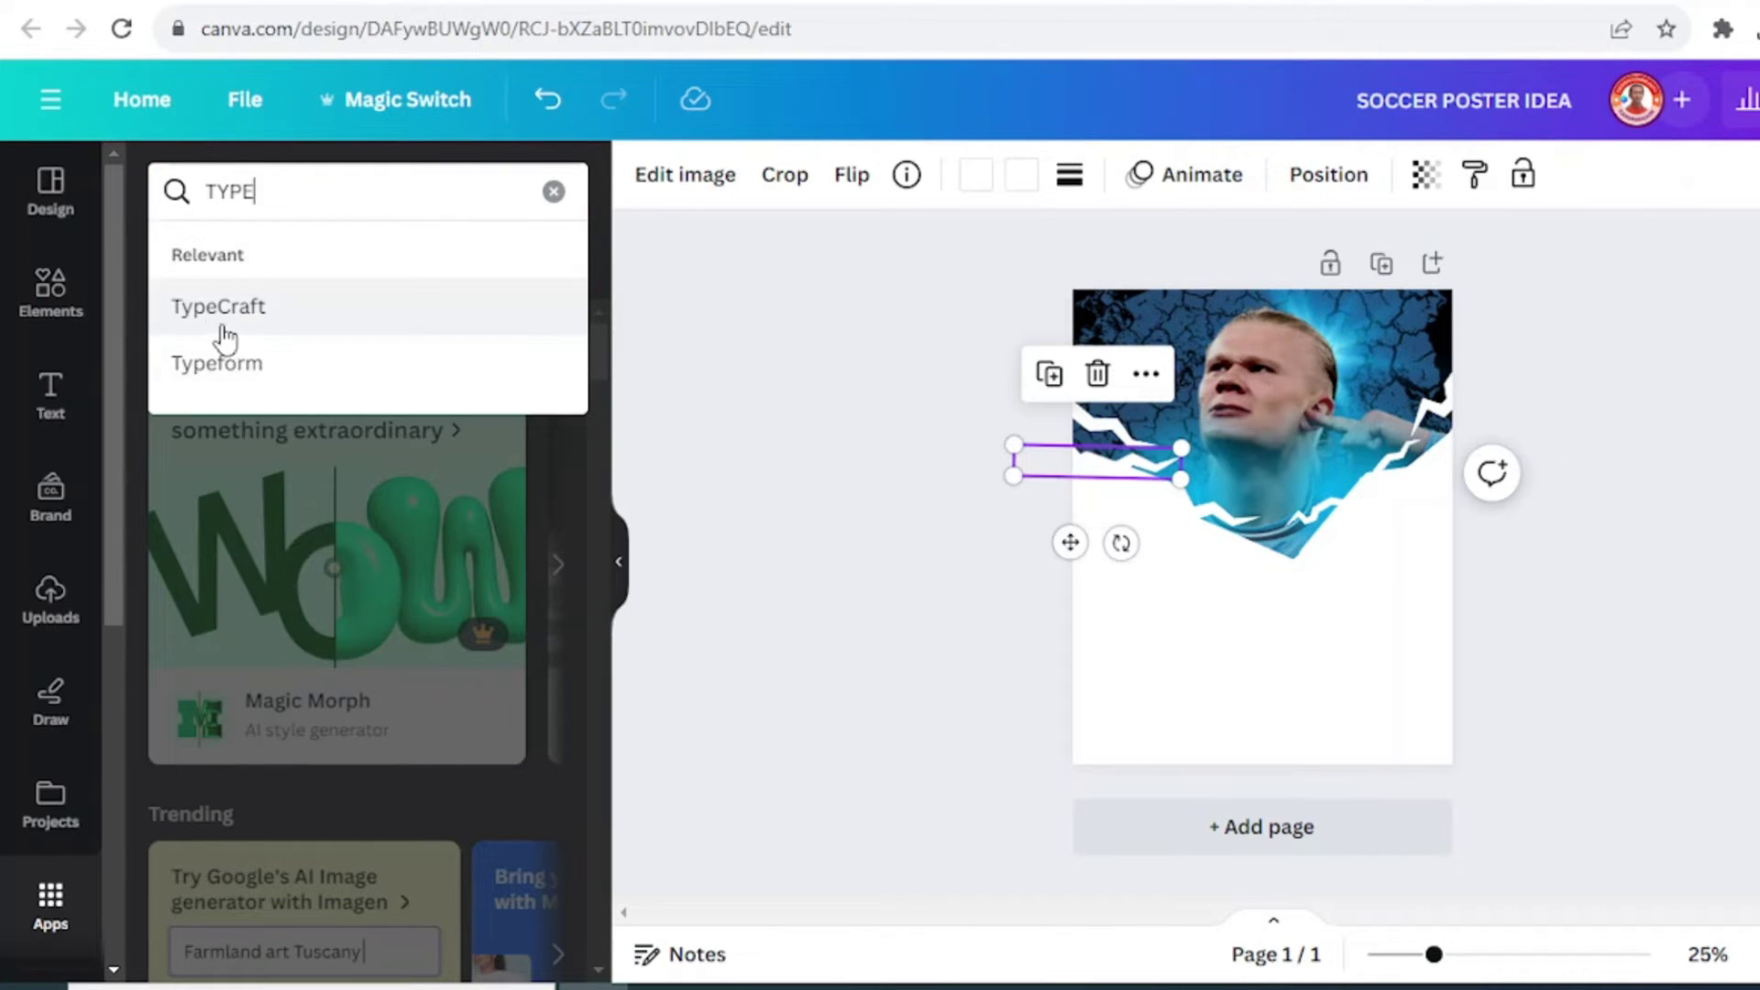
pyautogui.click(310, 319)
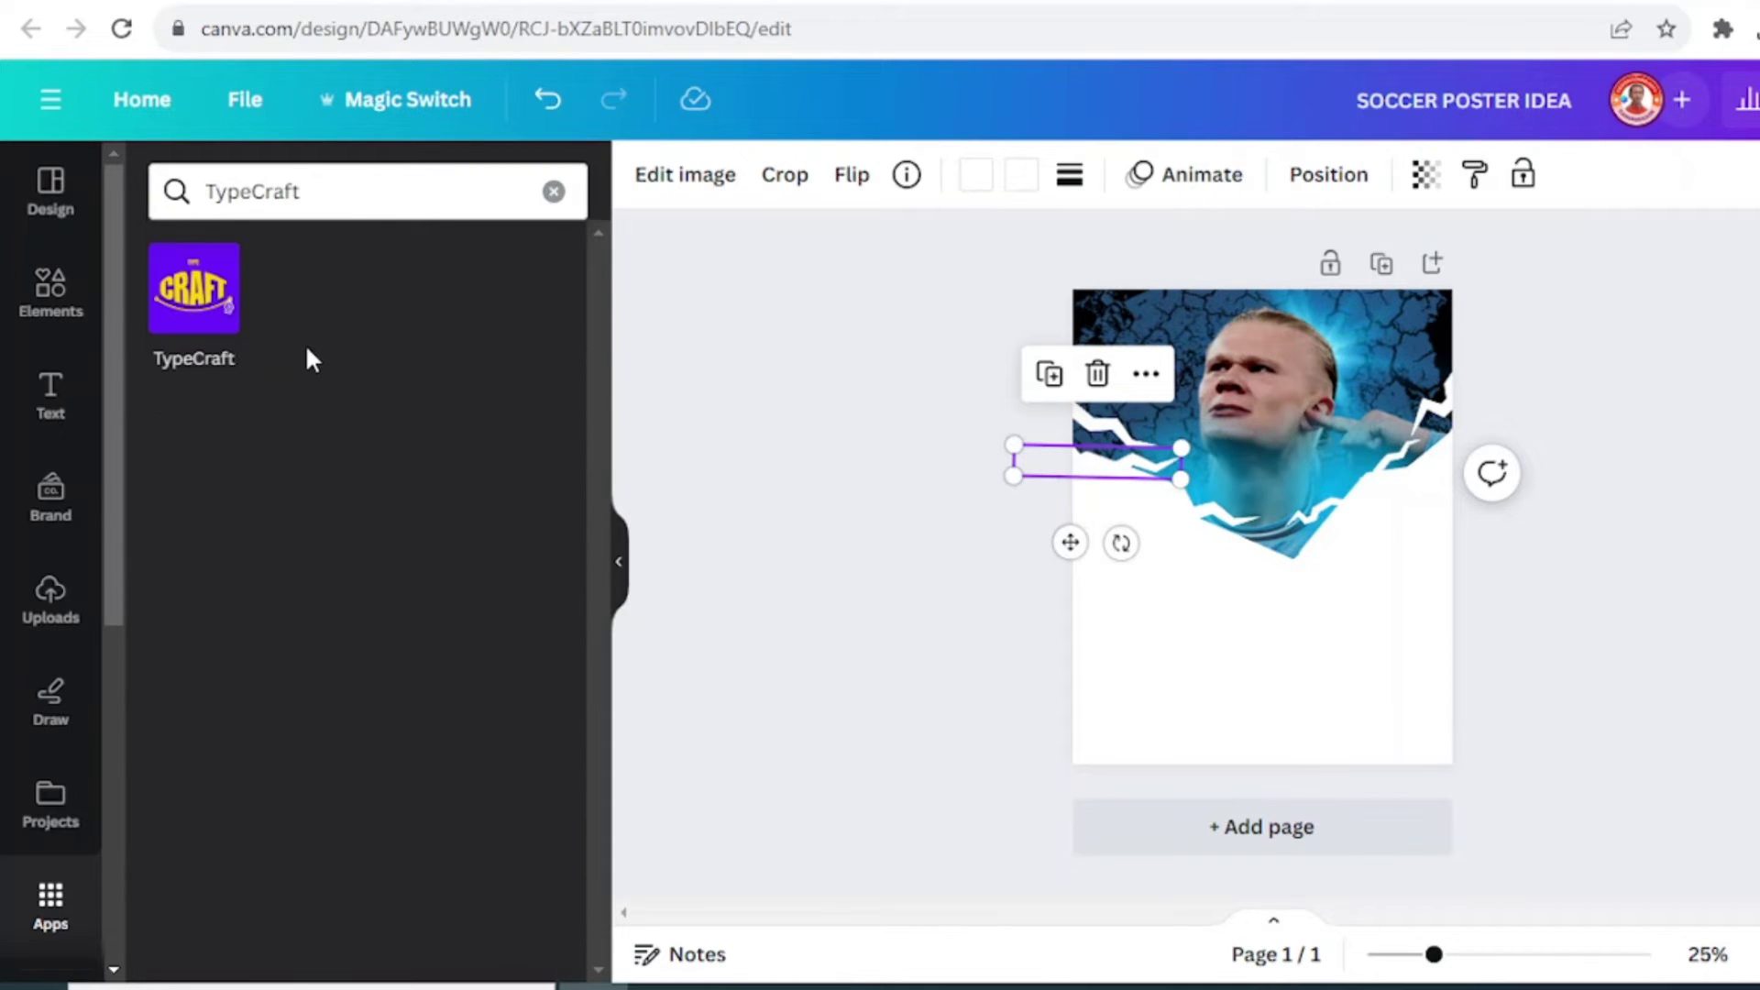
pyautogui.click(201, 321)
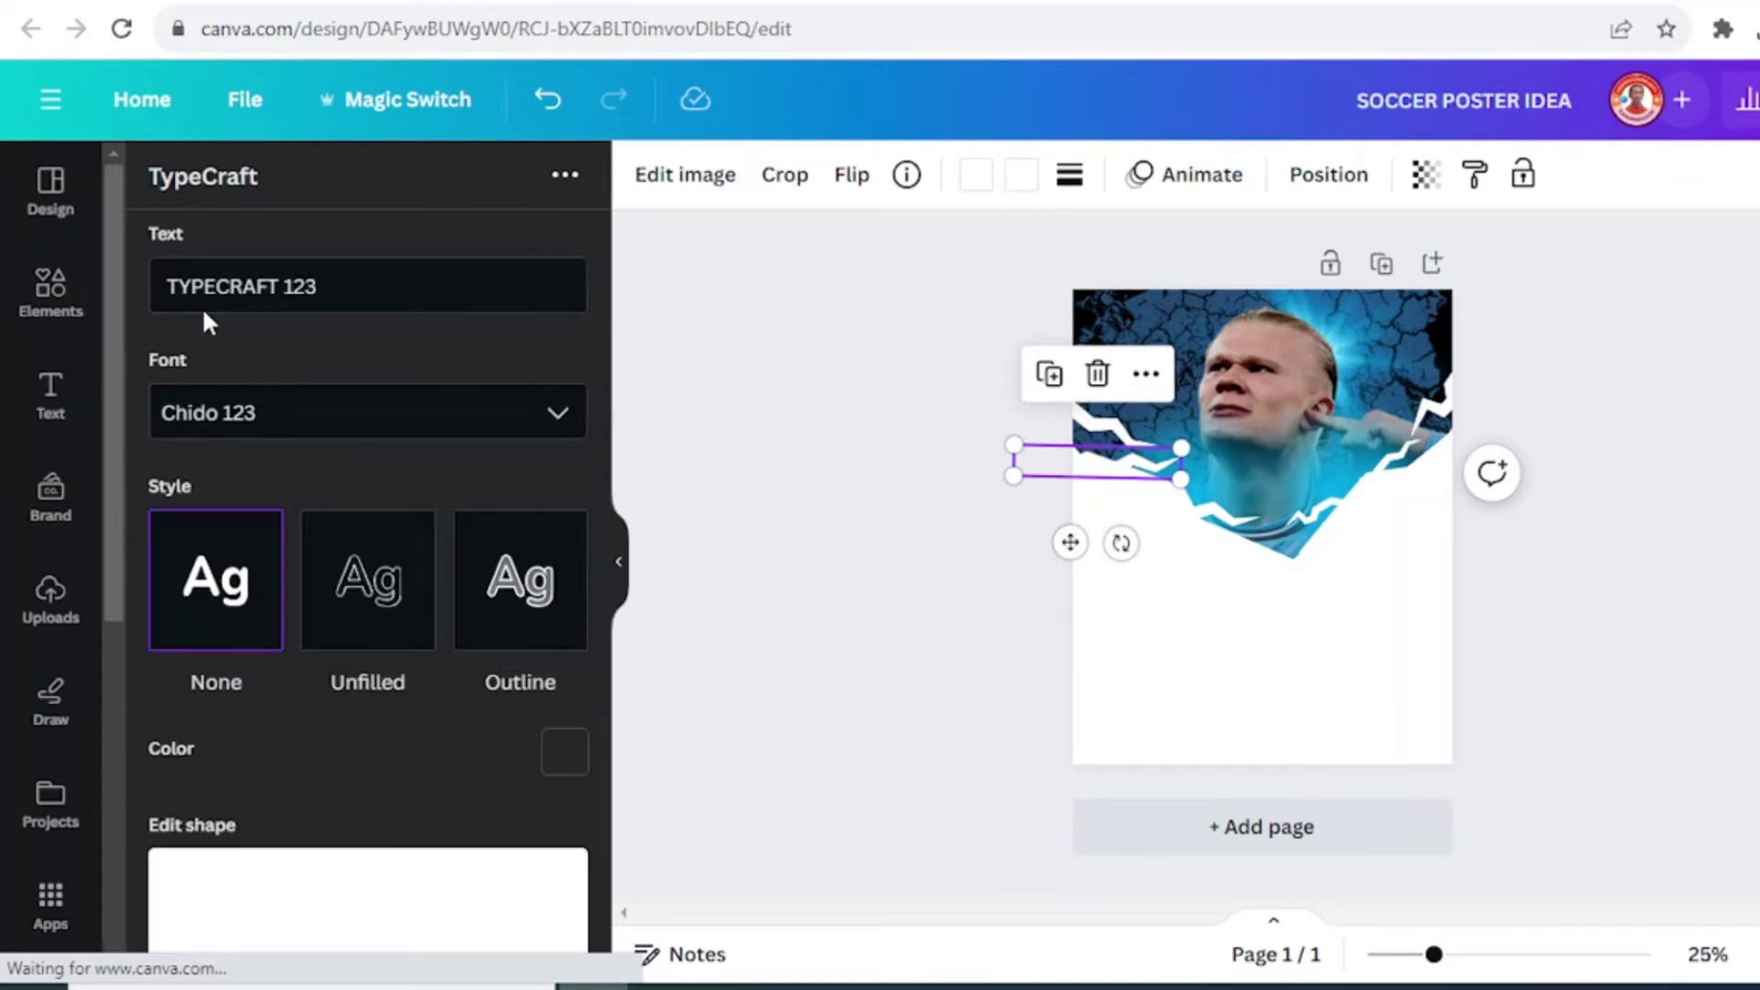
# Set the TypeCraft text to HAALAND in the Anton Regular font.
pyautogui.moveTo(358, 286); pyautogui.dragTo(143, 295)
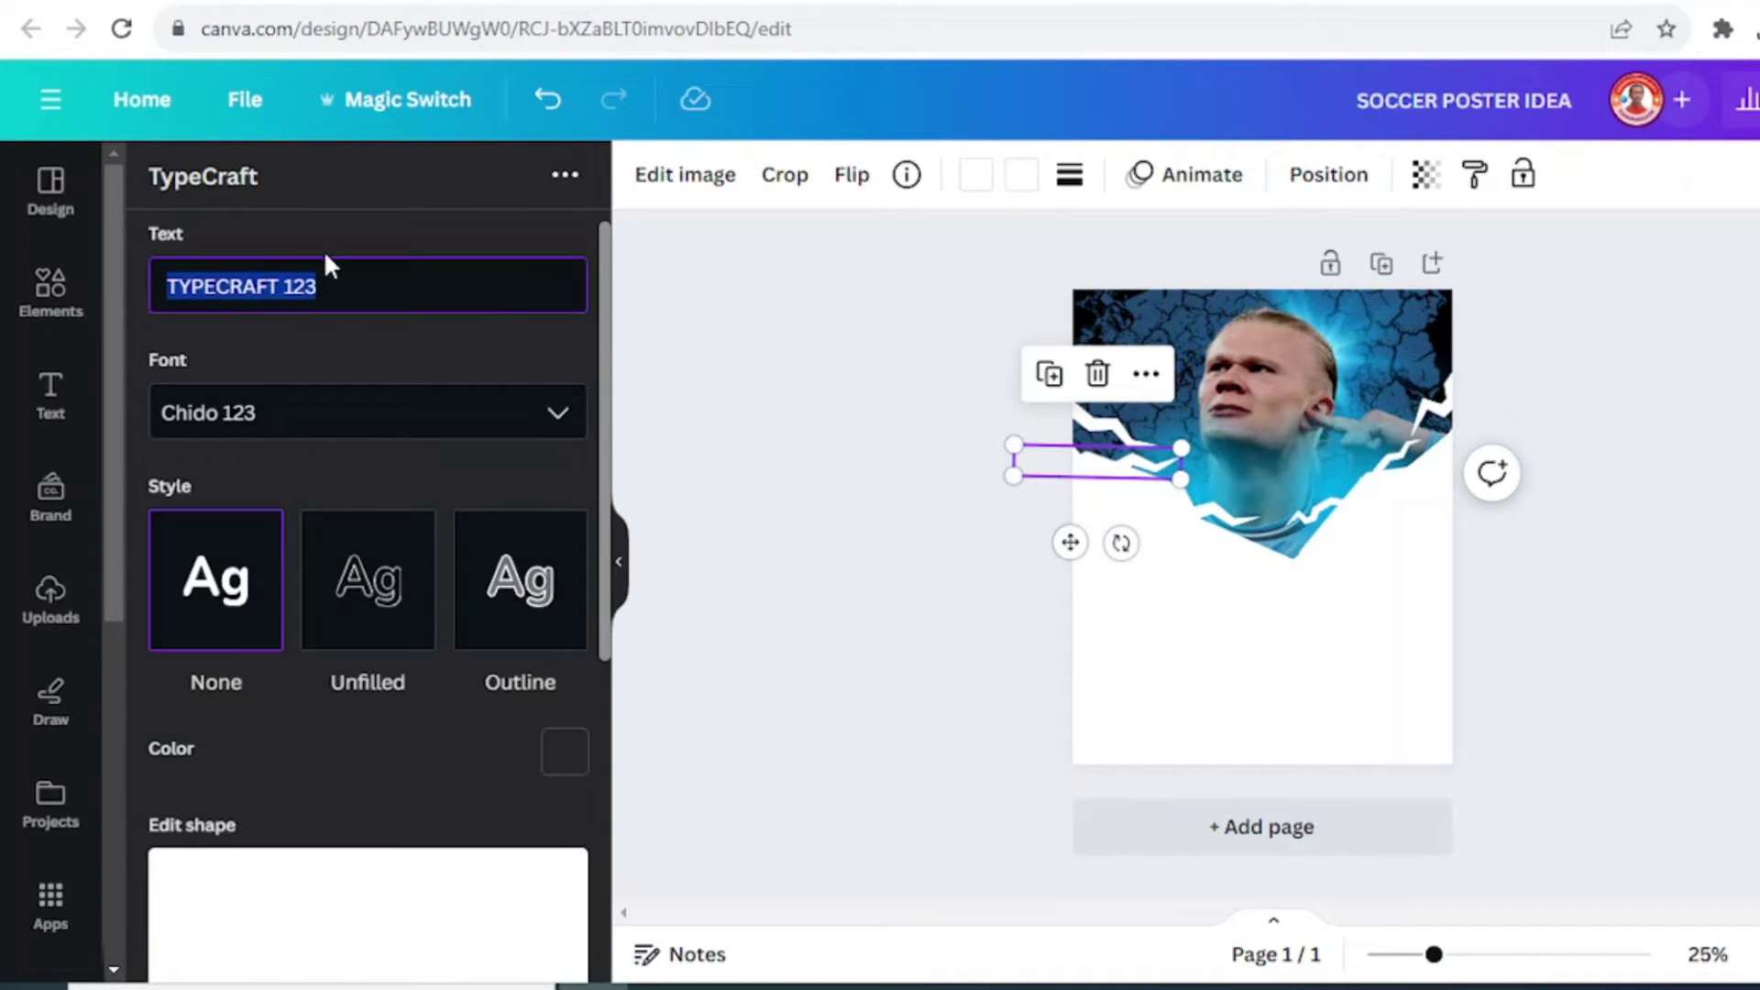
pyautogui.write('HAALAND')
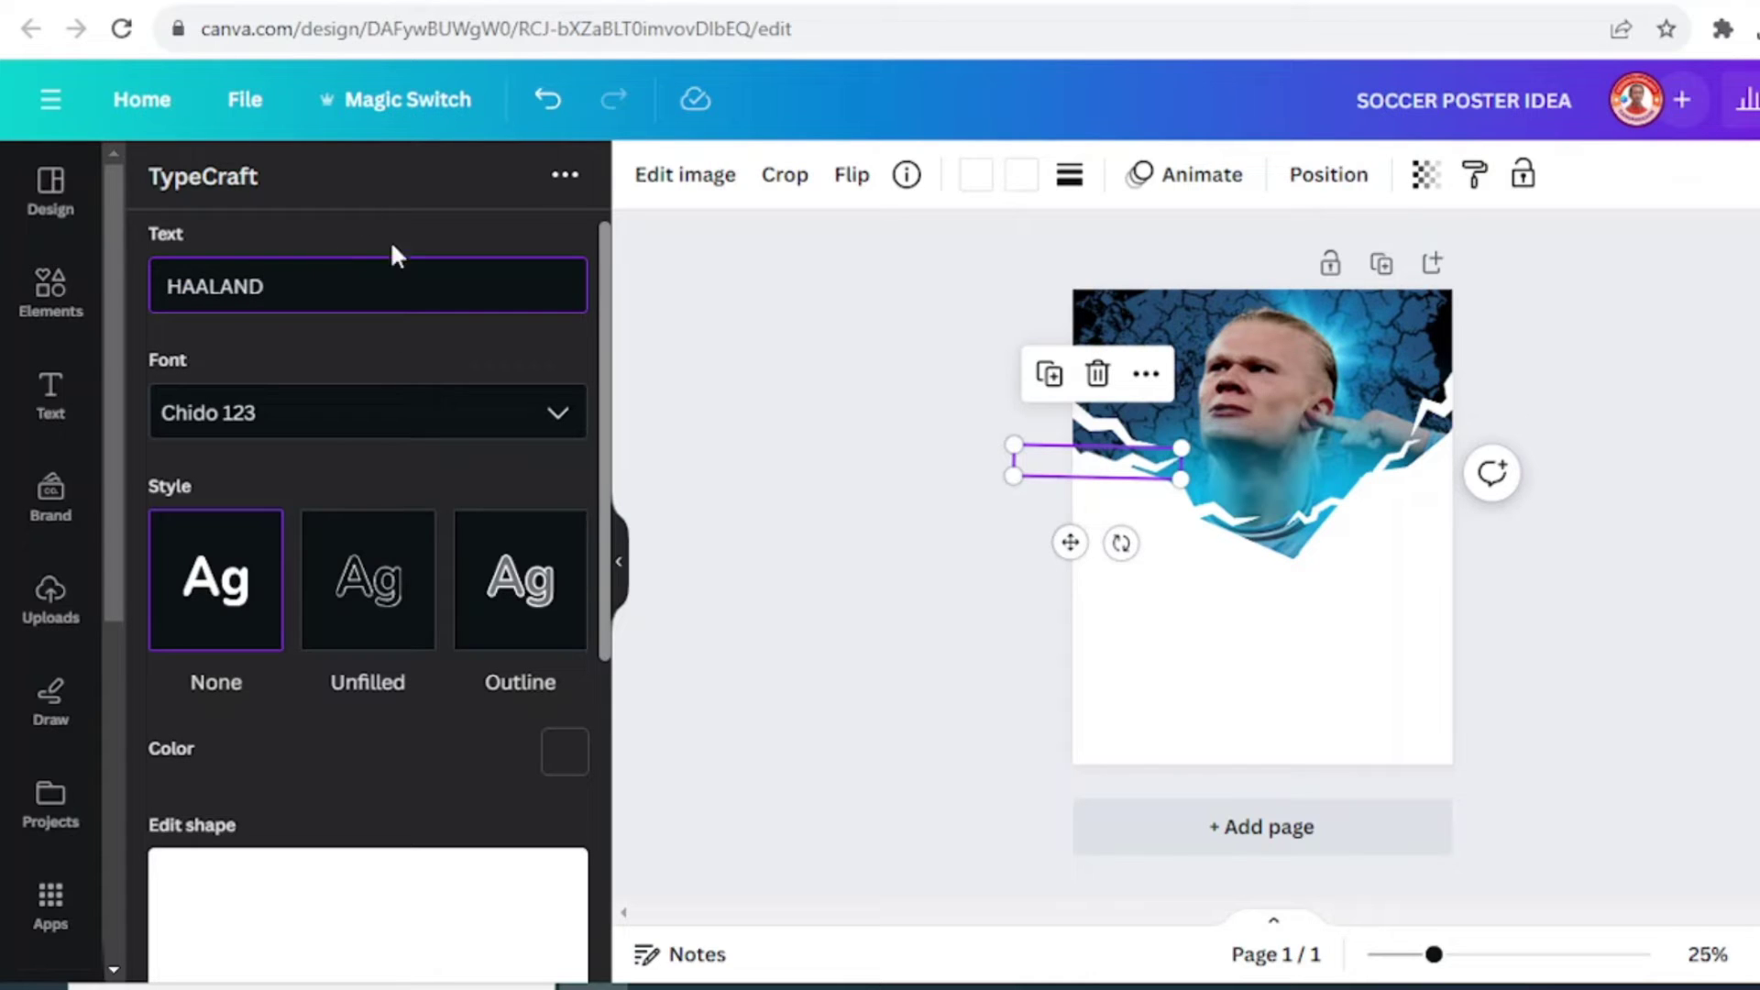
pyautogui.click(349, 410)
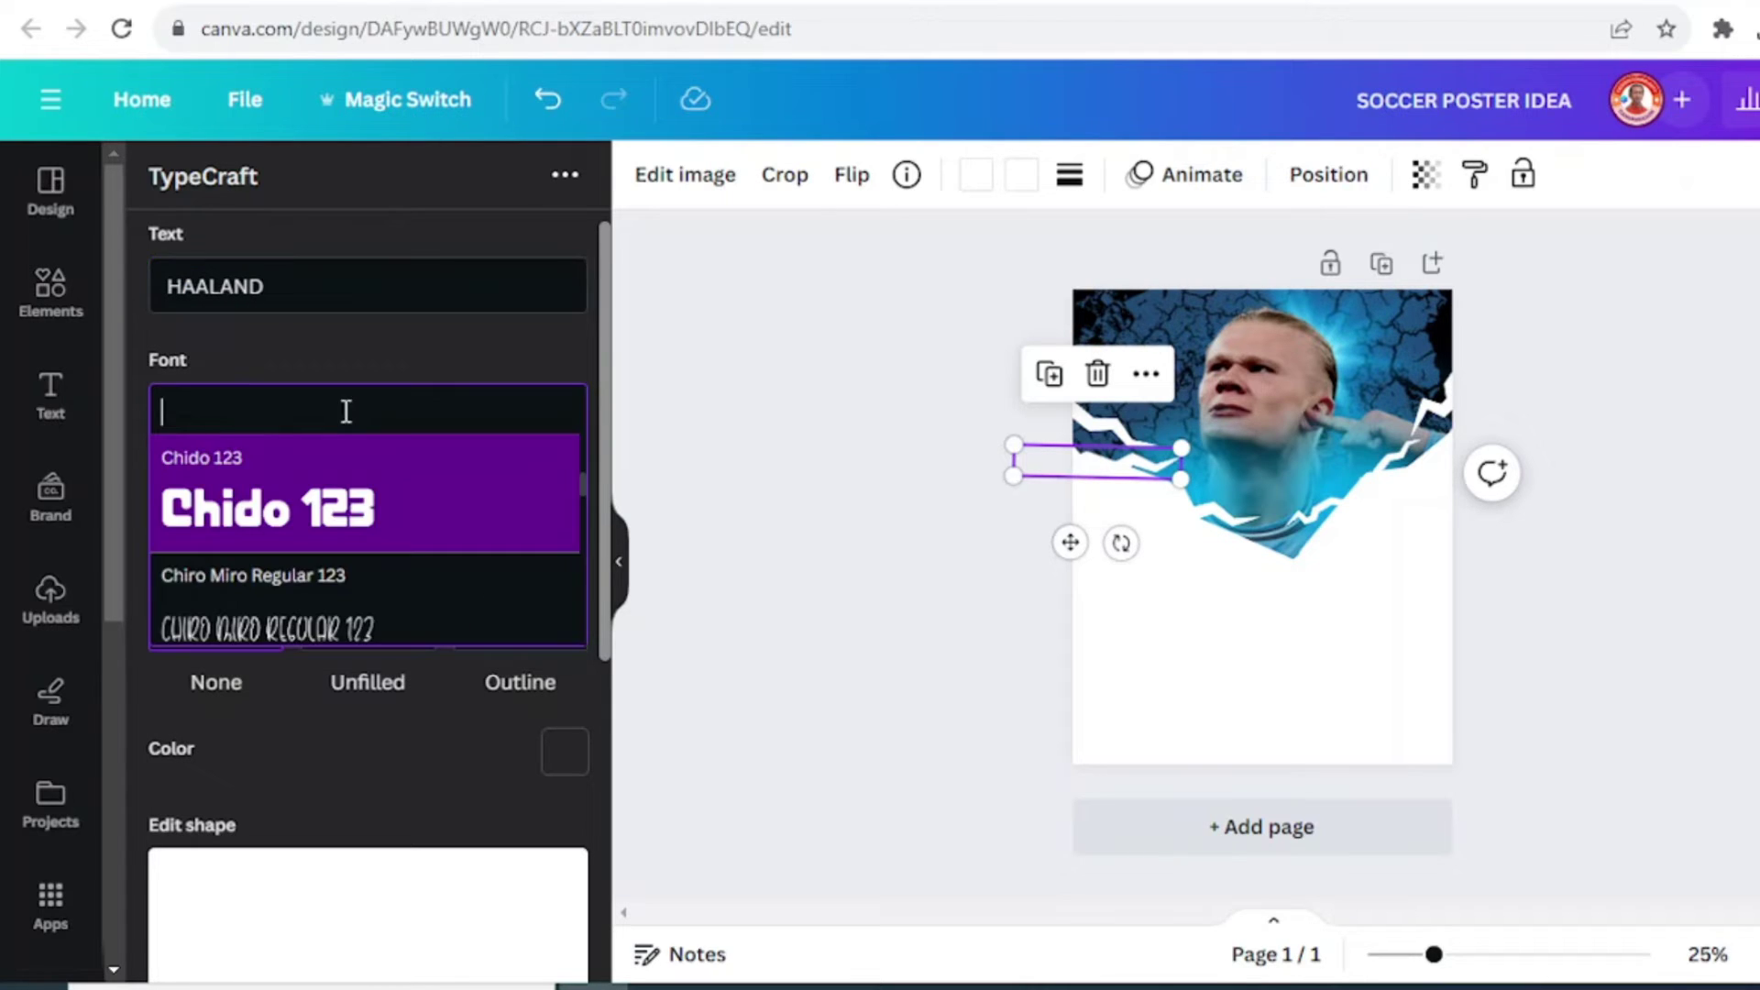
pyautogui.write('ANTO')
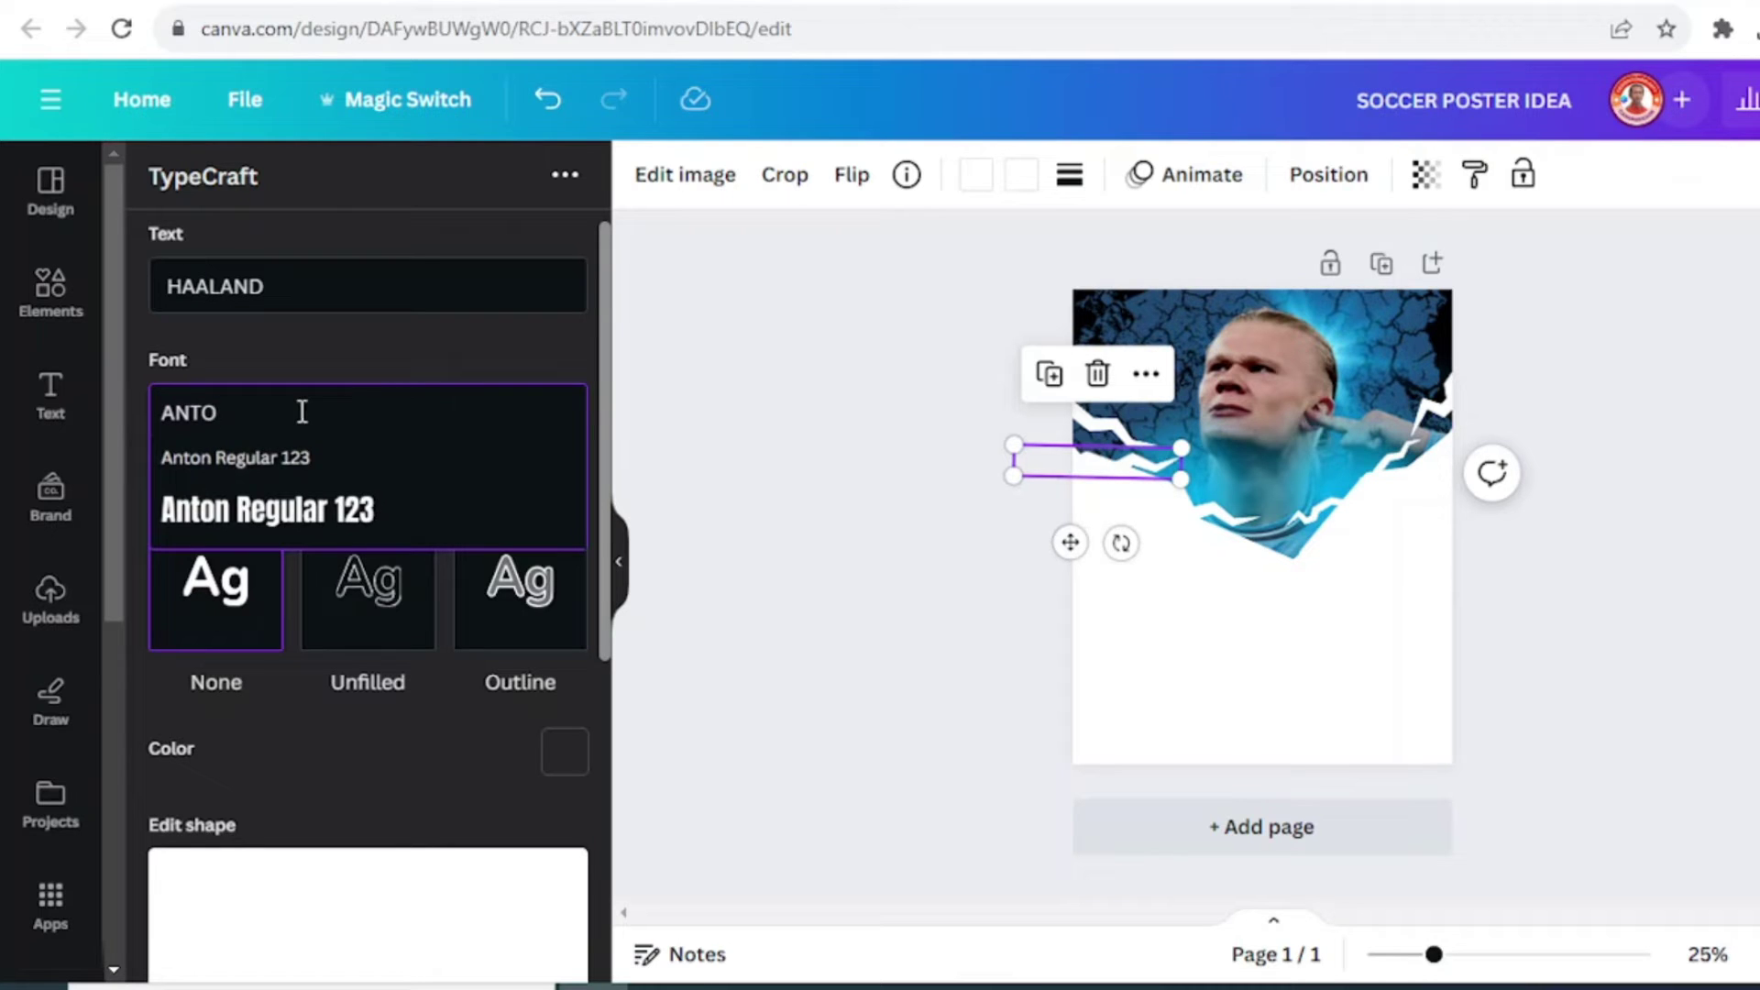
pyautogui.click(343, 495)
# Stretch the HAALAND lettering downward by lowering the middle and both corners of its lower edge to one level.
pyautogui.scroll(-3, 348, 495)
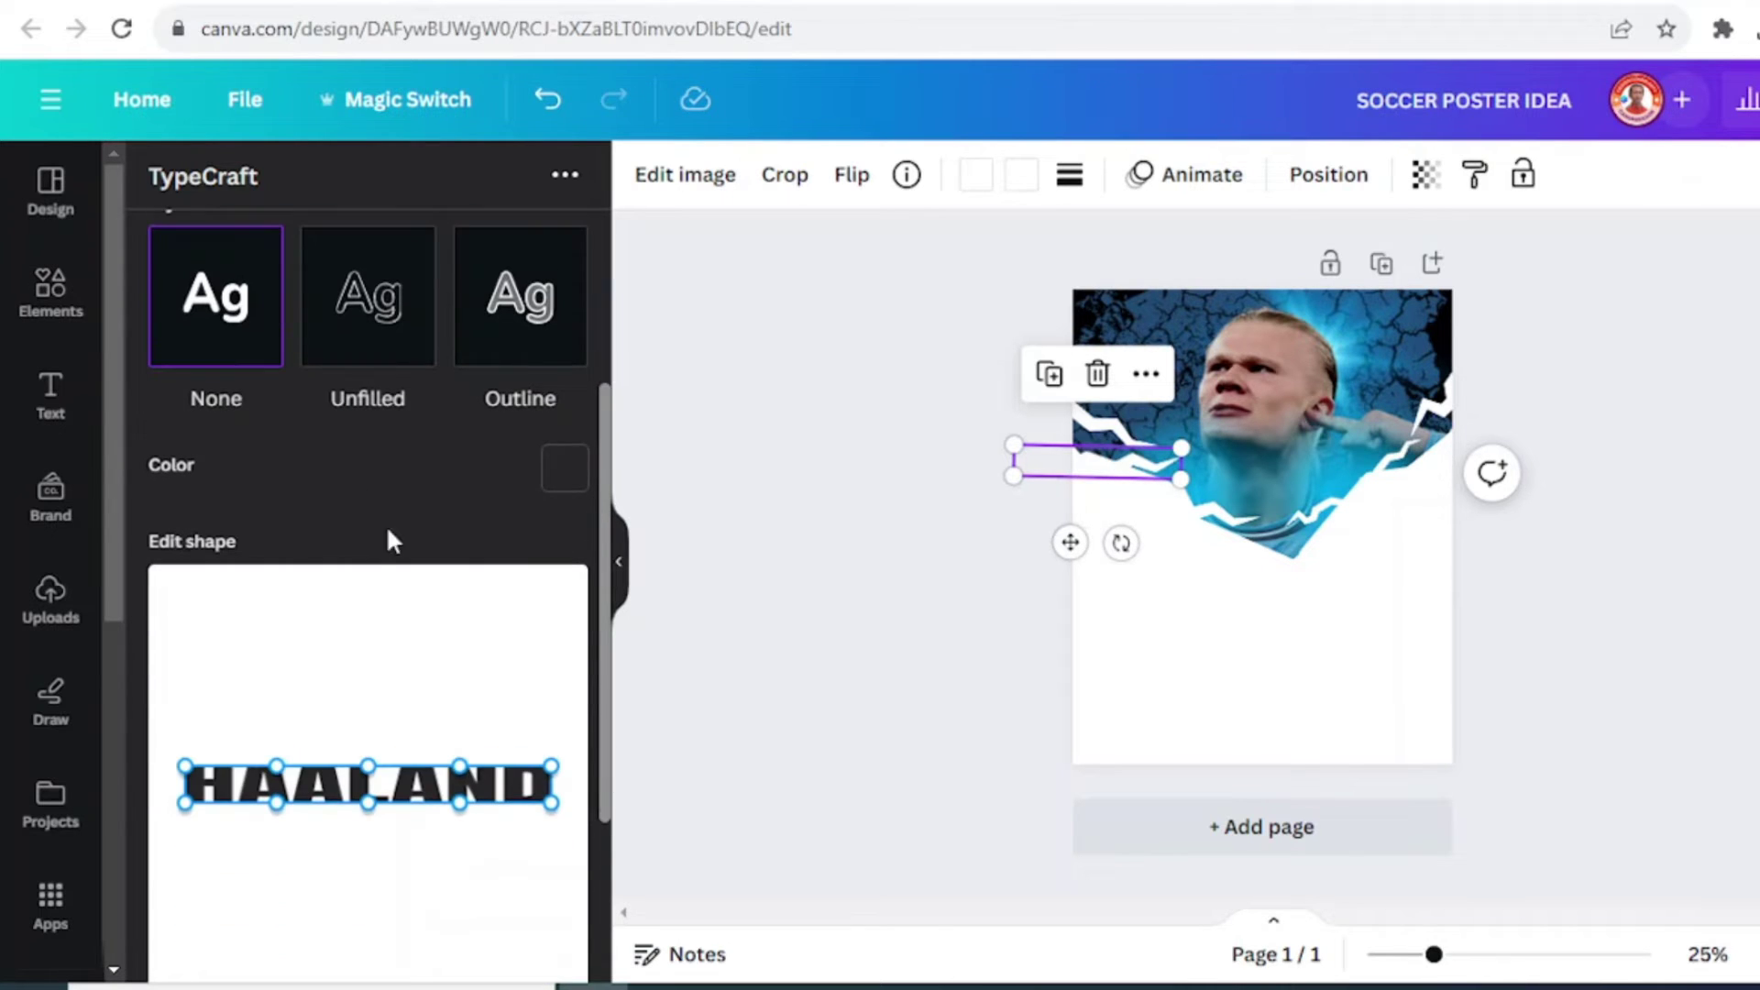
pyautogui.scroll(-2, 414, 837)
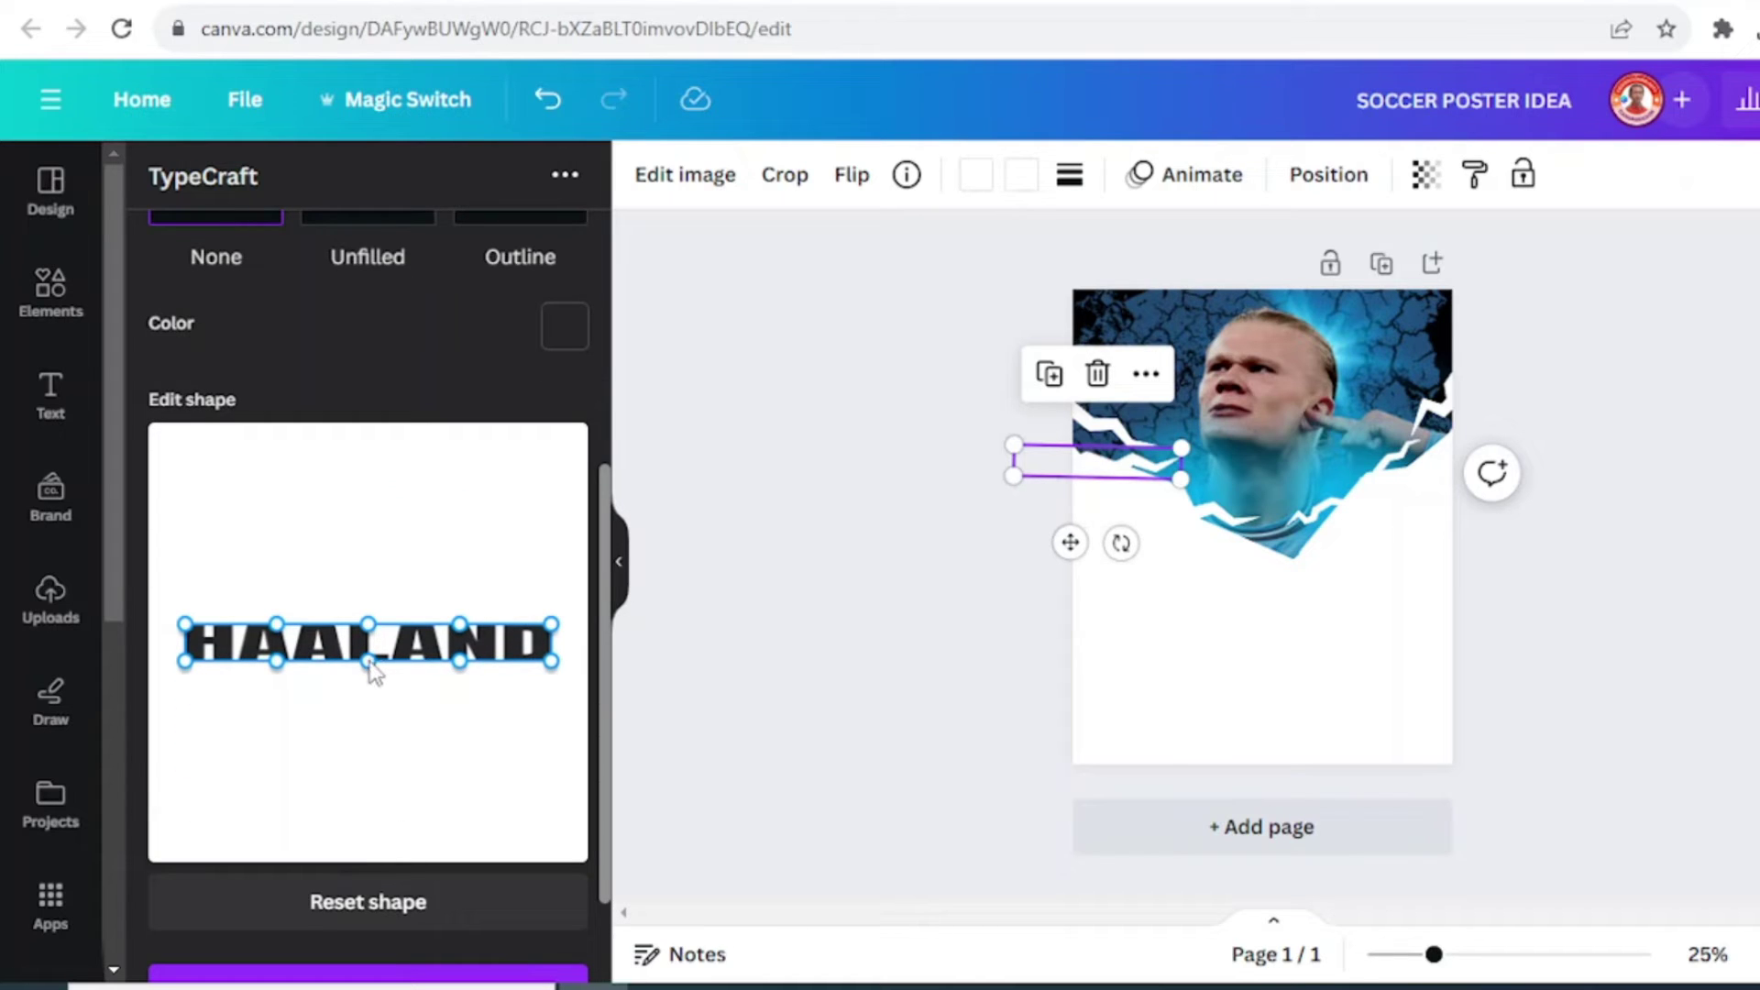
pyautogui.moveTo(368, 662); pyautogui.dragTo(367, 743)
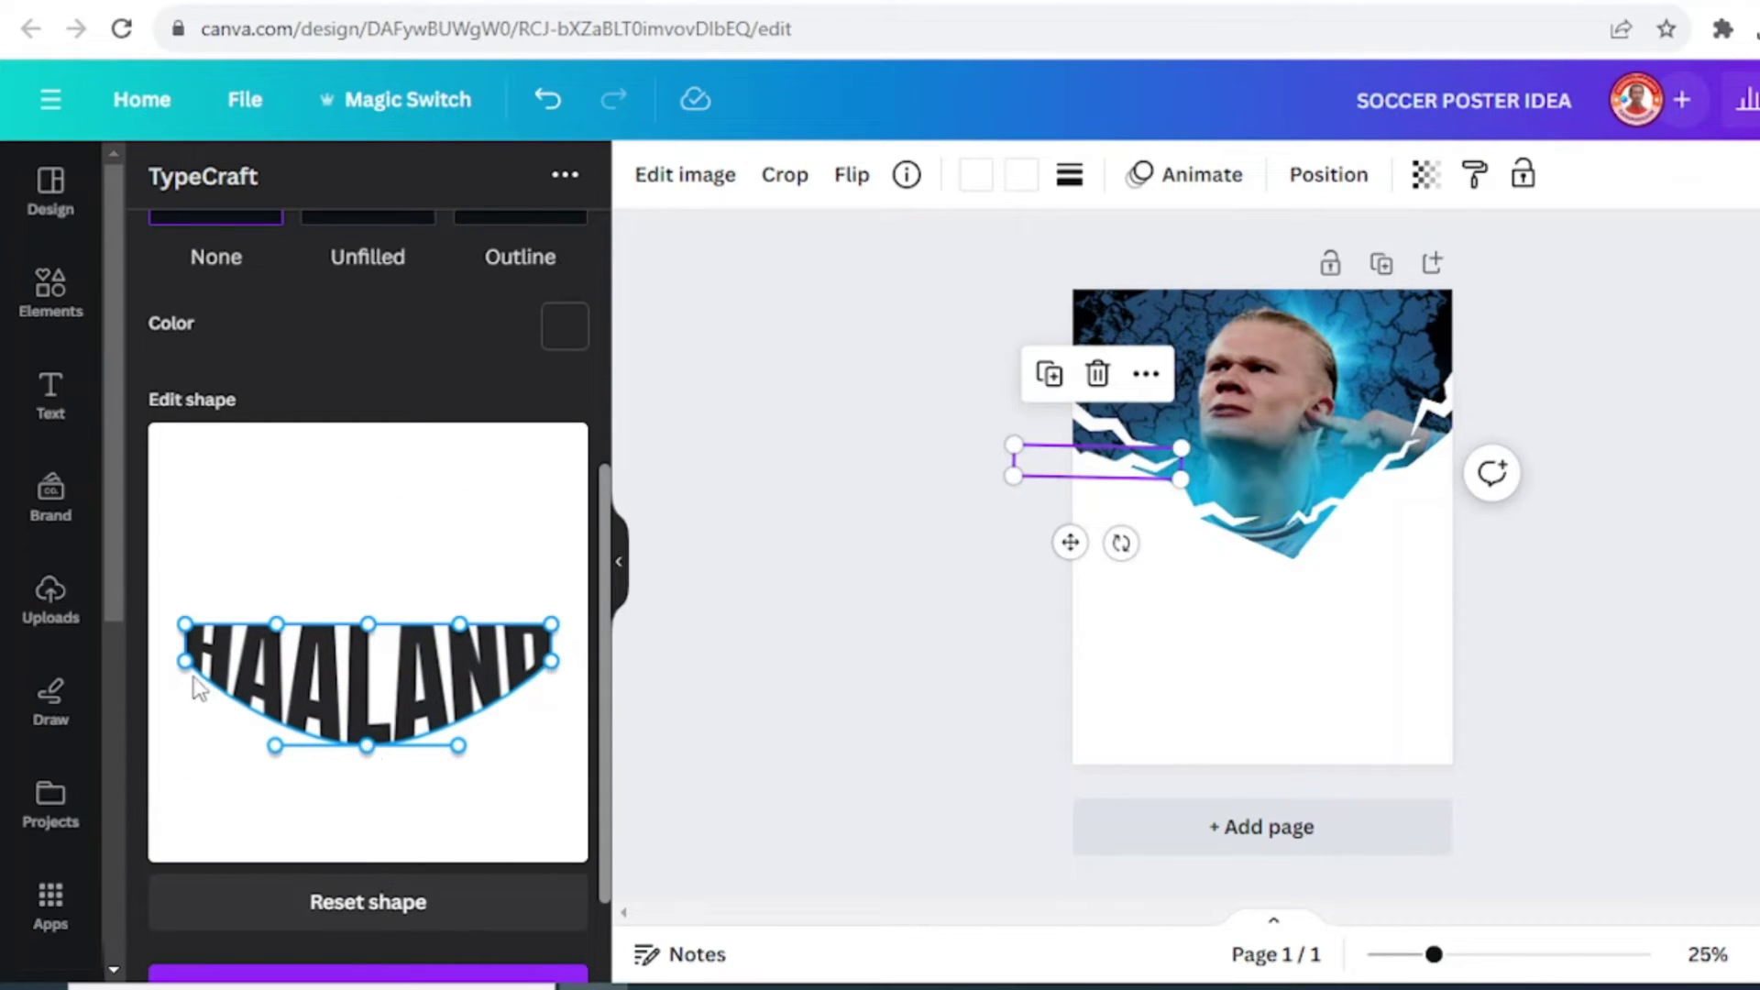
pyautogui.moveTo(186, 662); pyautogui.dragTo(182, 745)
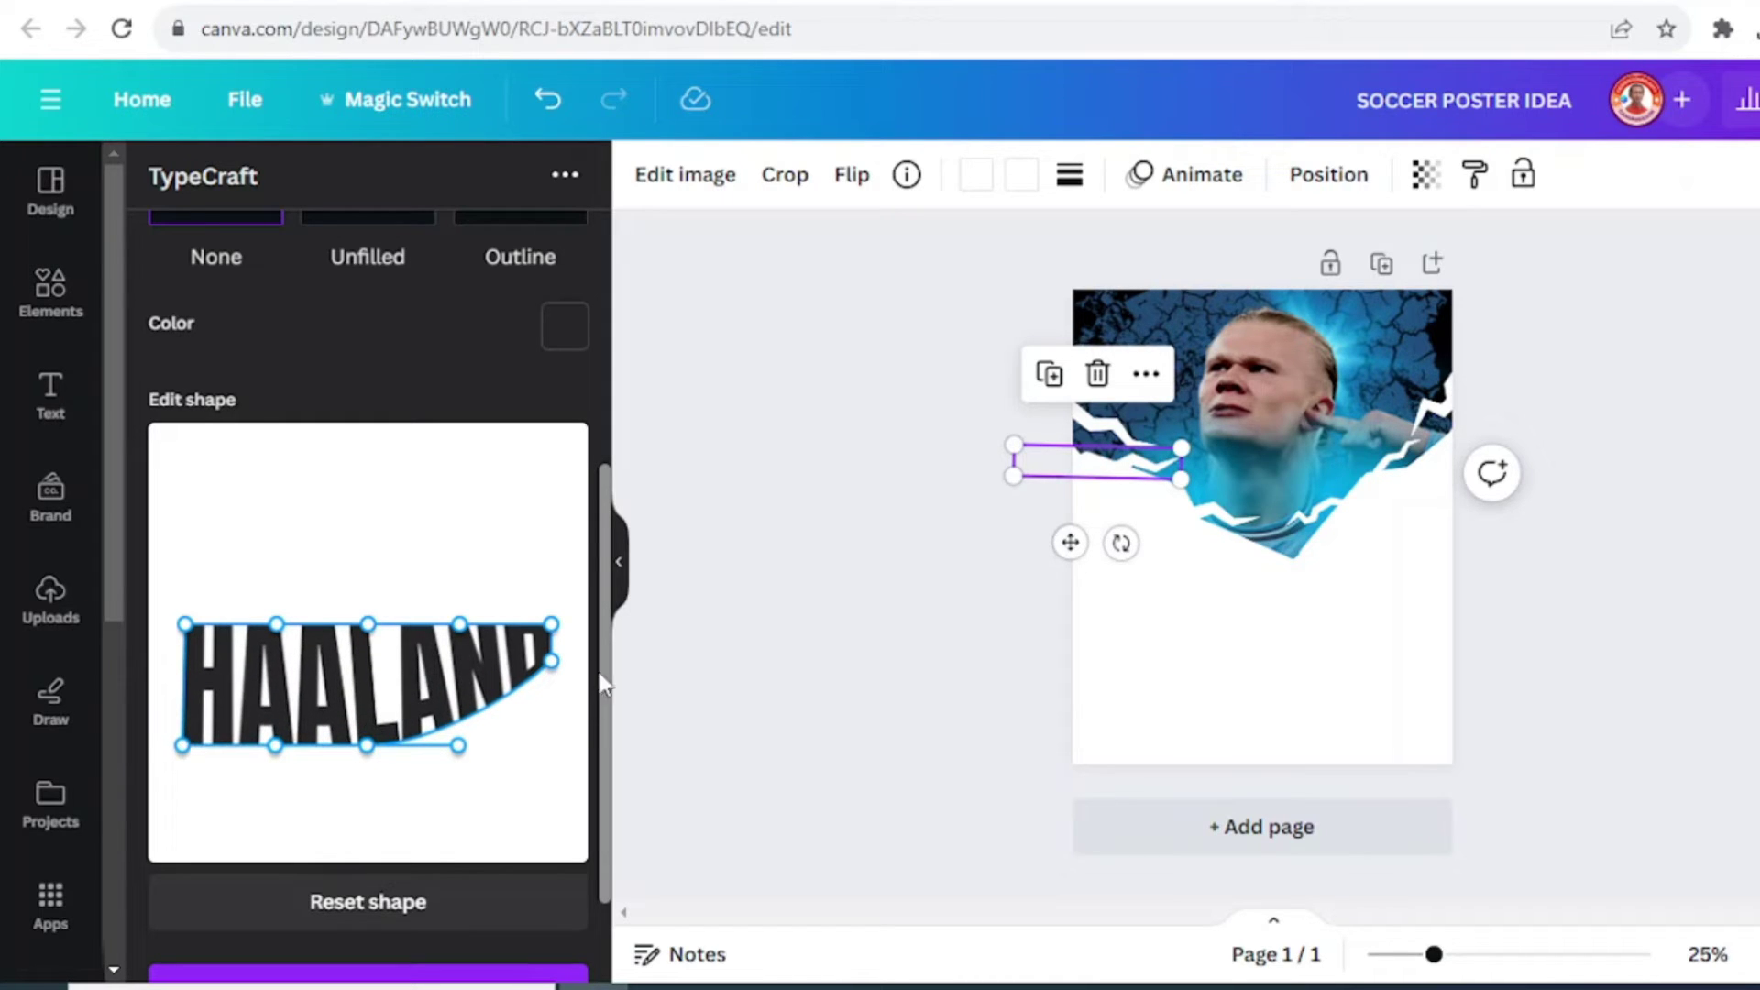
pyautogui.moveTo(552, 662); pyautogui.dragTo(548, 745)
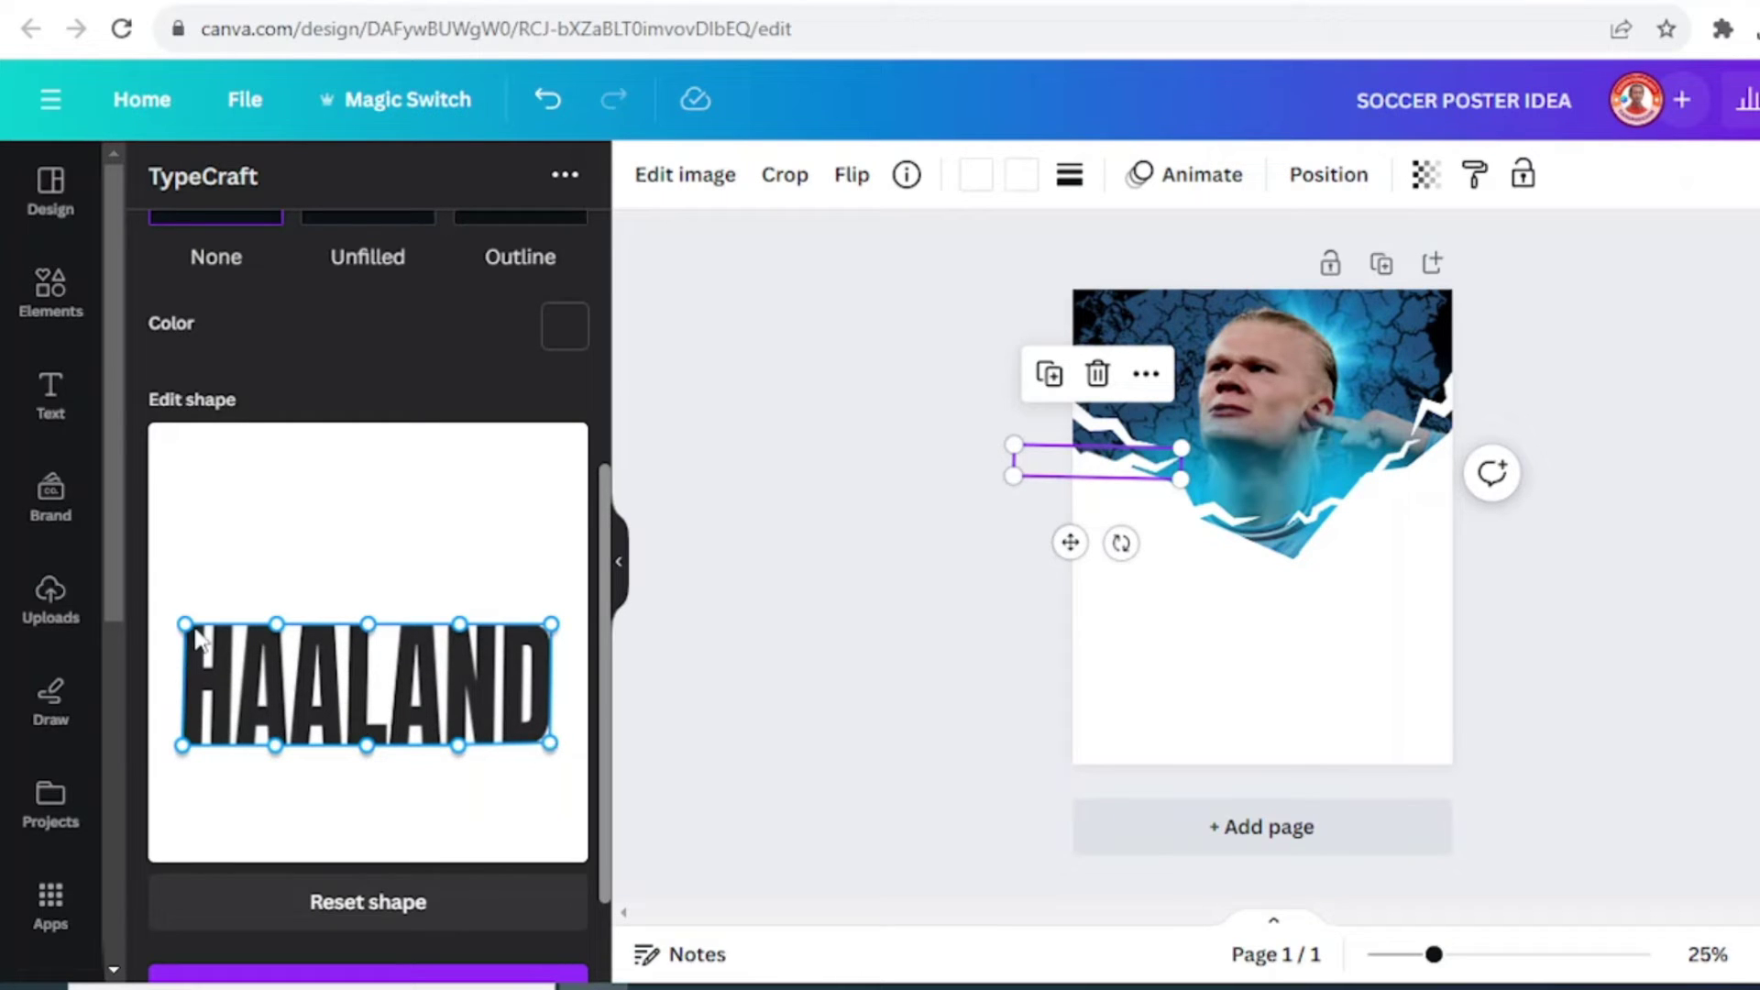
# Raise the lettering's upper edge to a straight, higher line and pull both upper corners inward to form a trapezoid.
pyautogui.moveTo(194, 630); pyautogui.dragTo(184, 502)
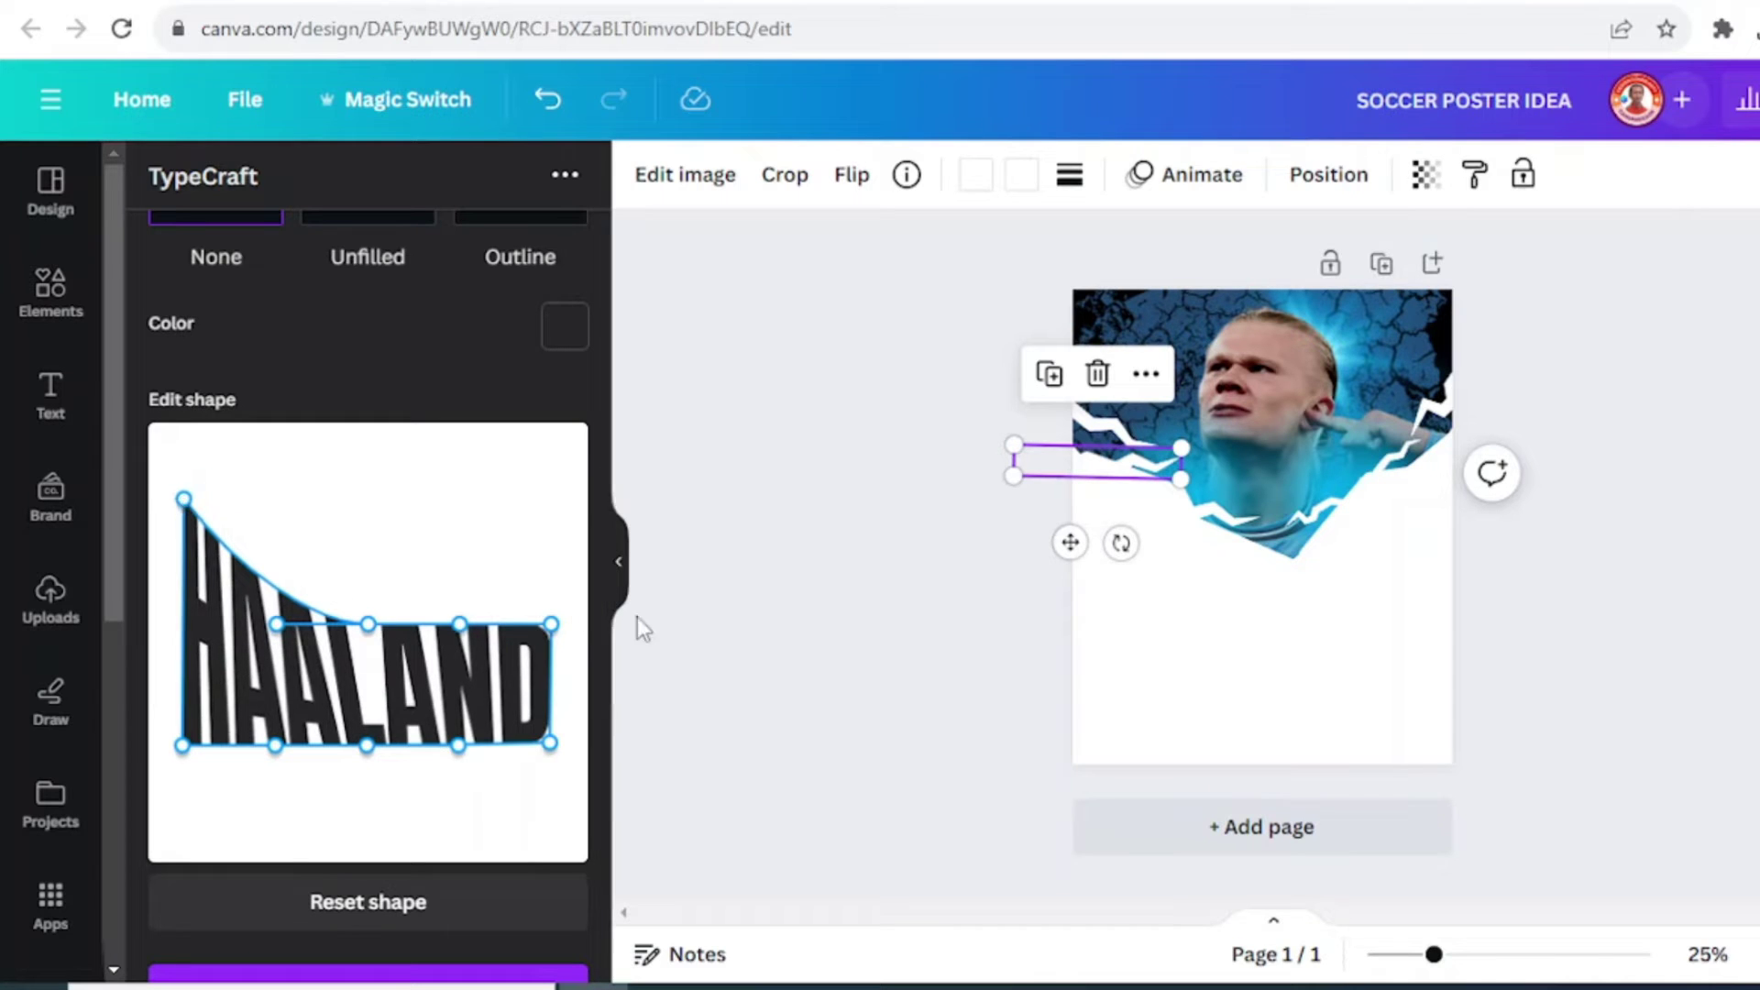
pyautogui.moveTo(550, 620); pyautogui.dragTo(551, 504)
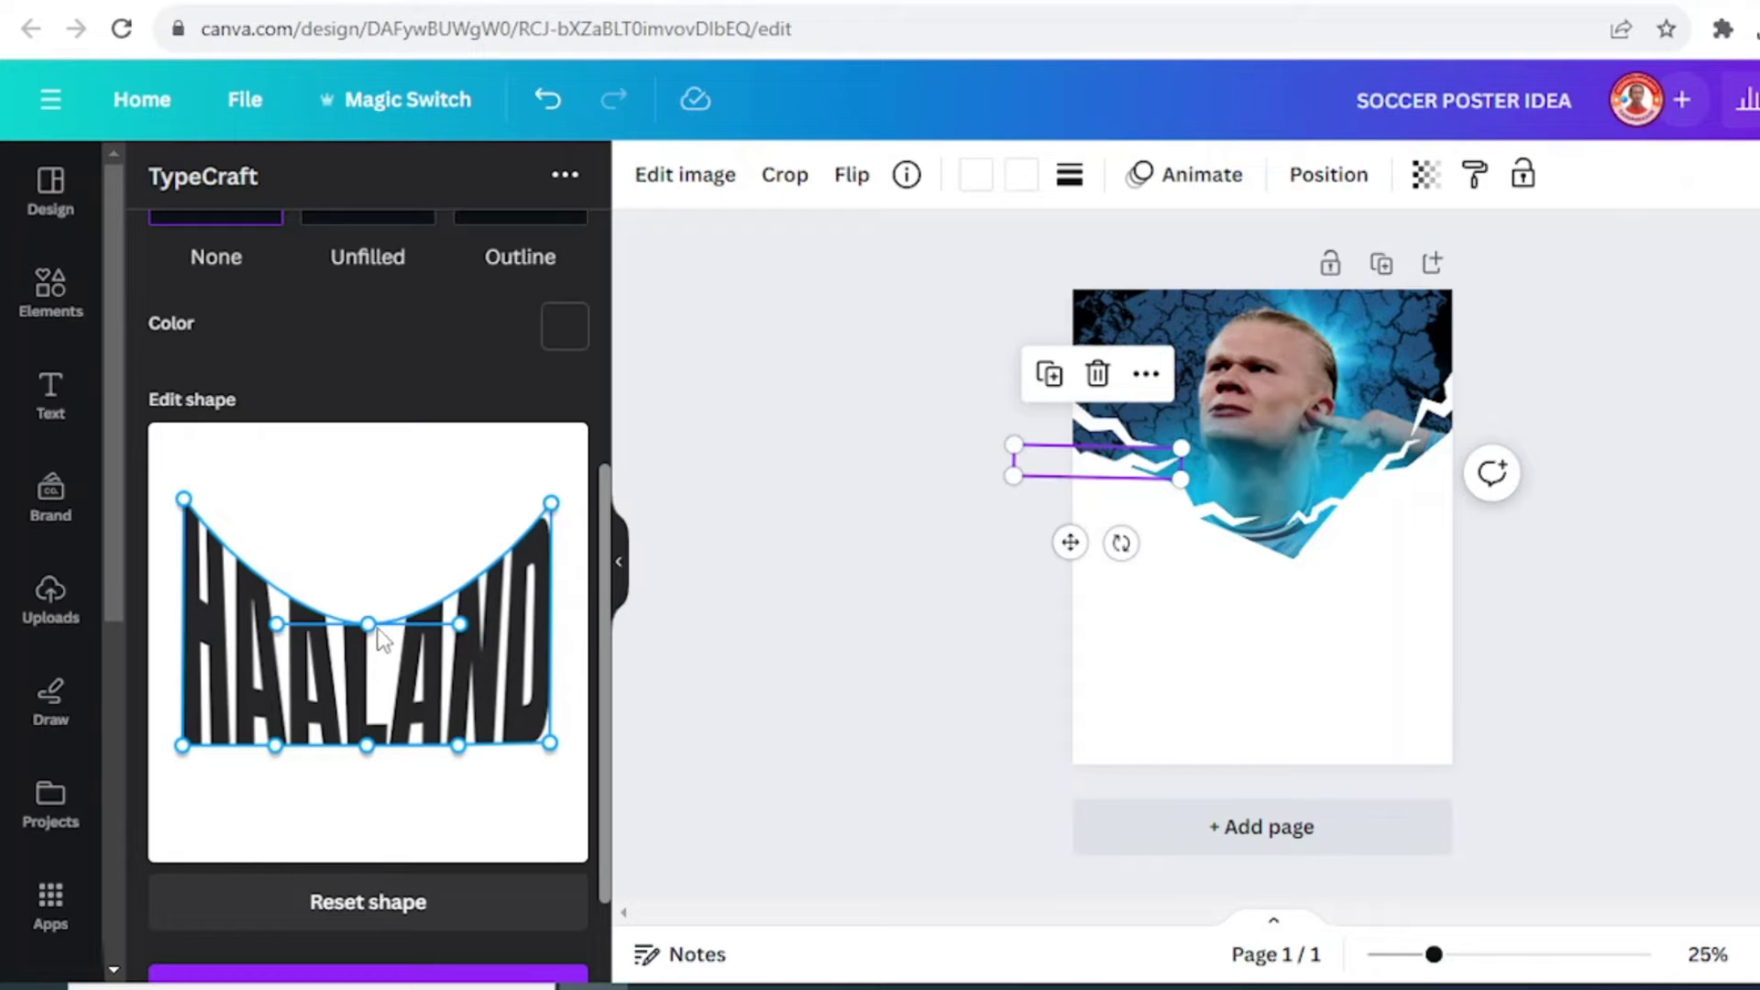
pyautogui.moveTo(377, 630); pyautogui.dragTo(391, 504)
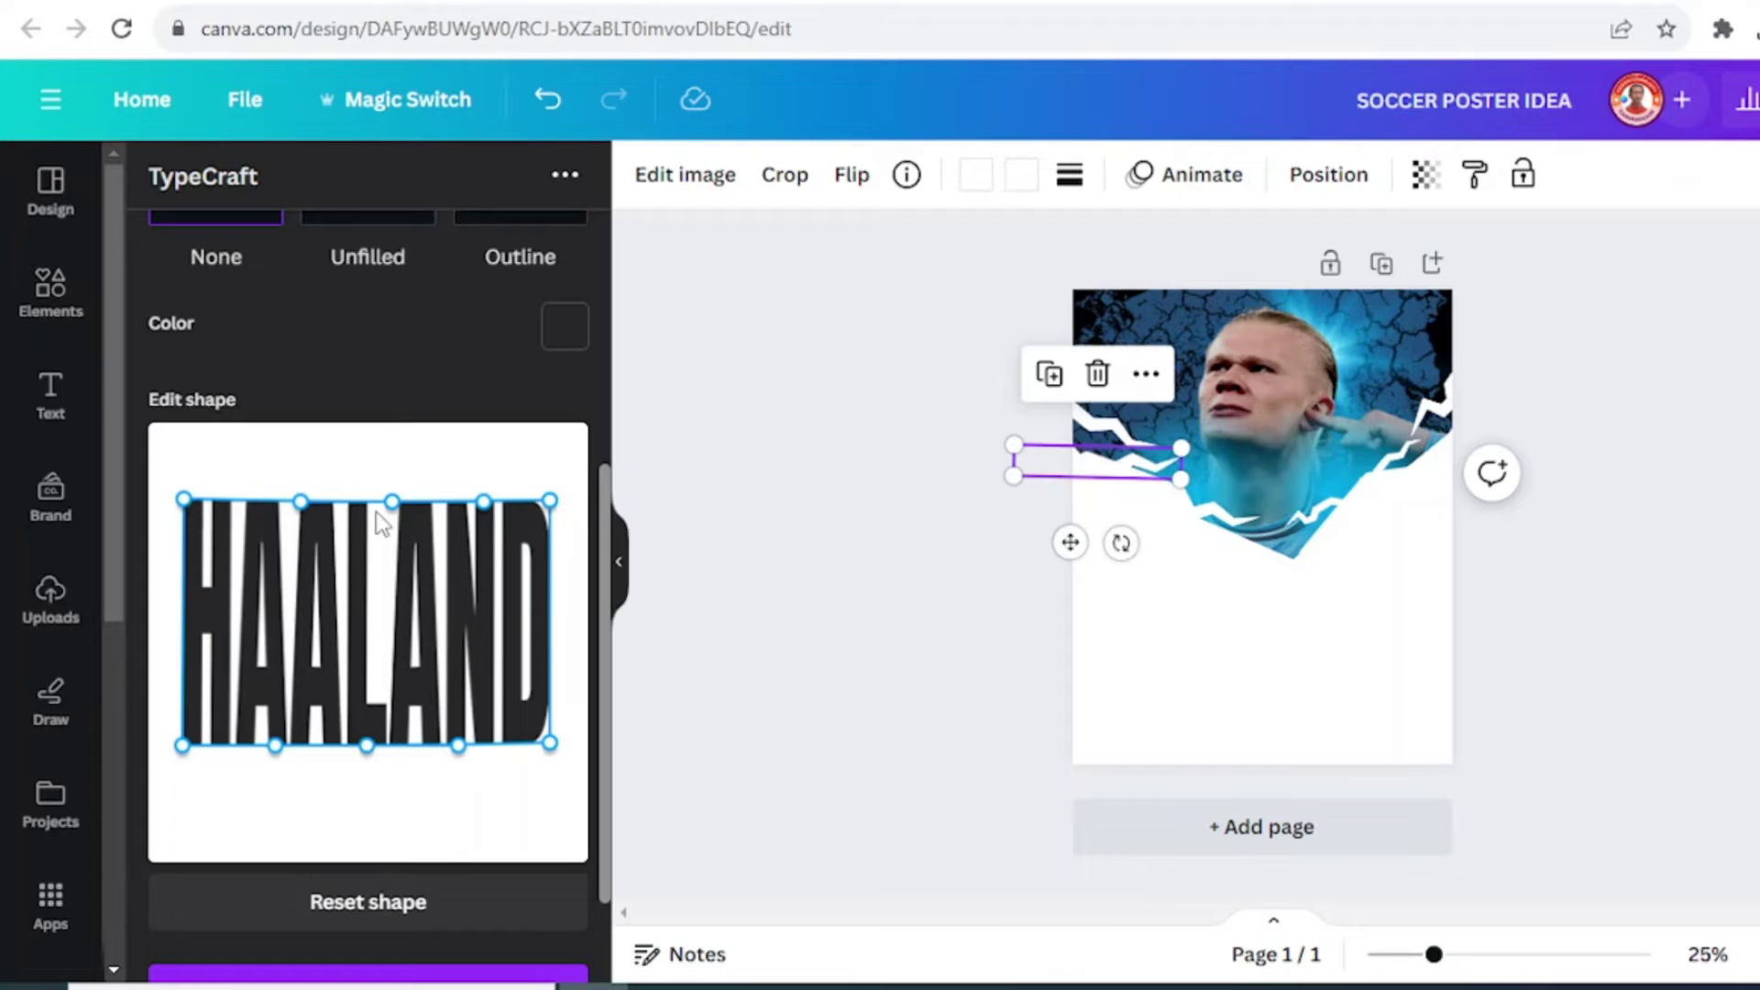
pyautogui.moveTo(392, 504); pyautogui.dragTo(376, 505)
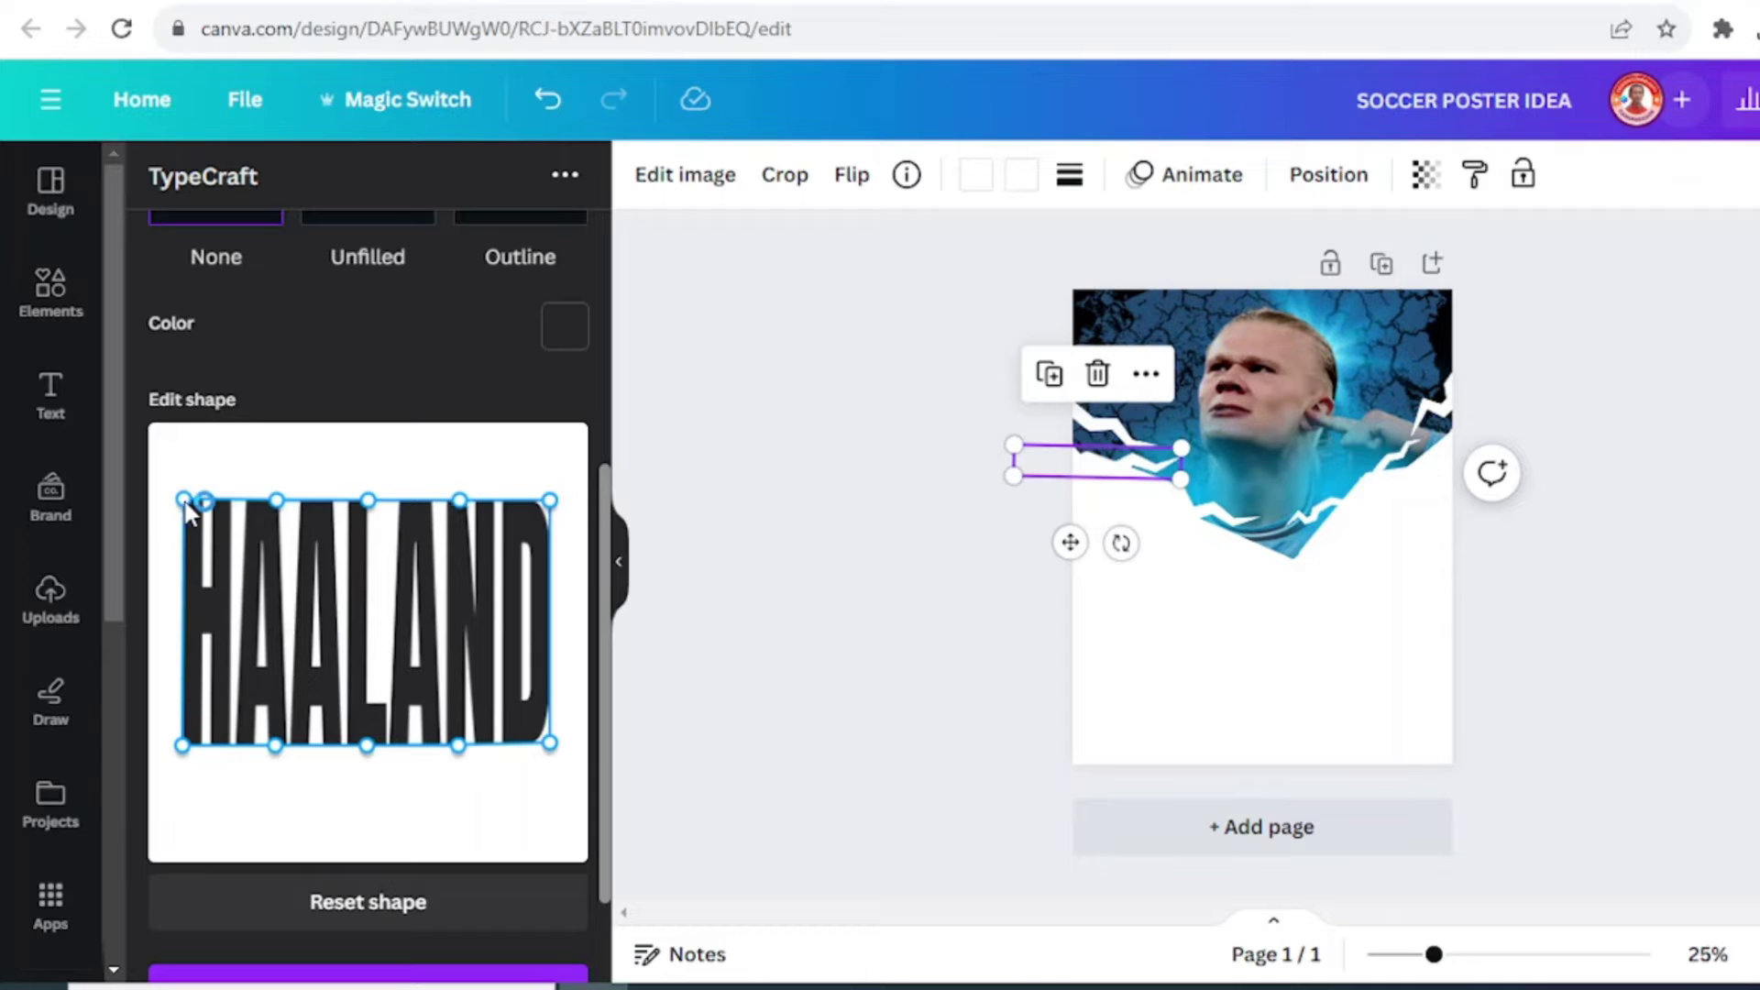
pyautogui.moveTo(184, 501); pyautogui.dragTo(236, 503)
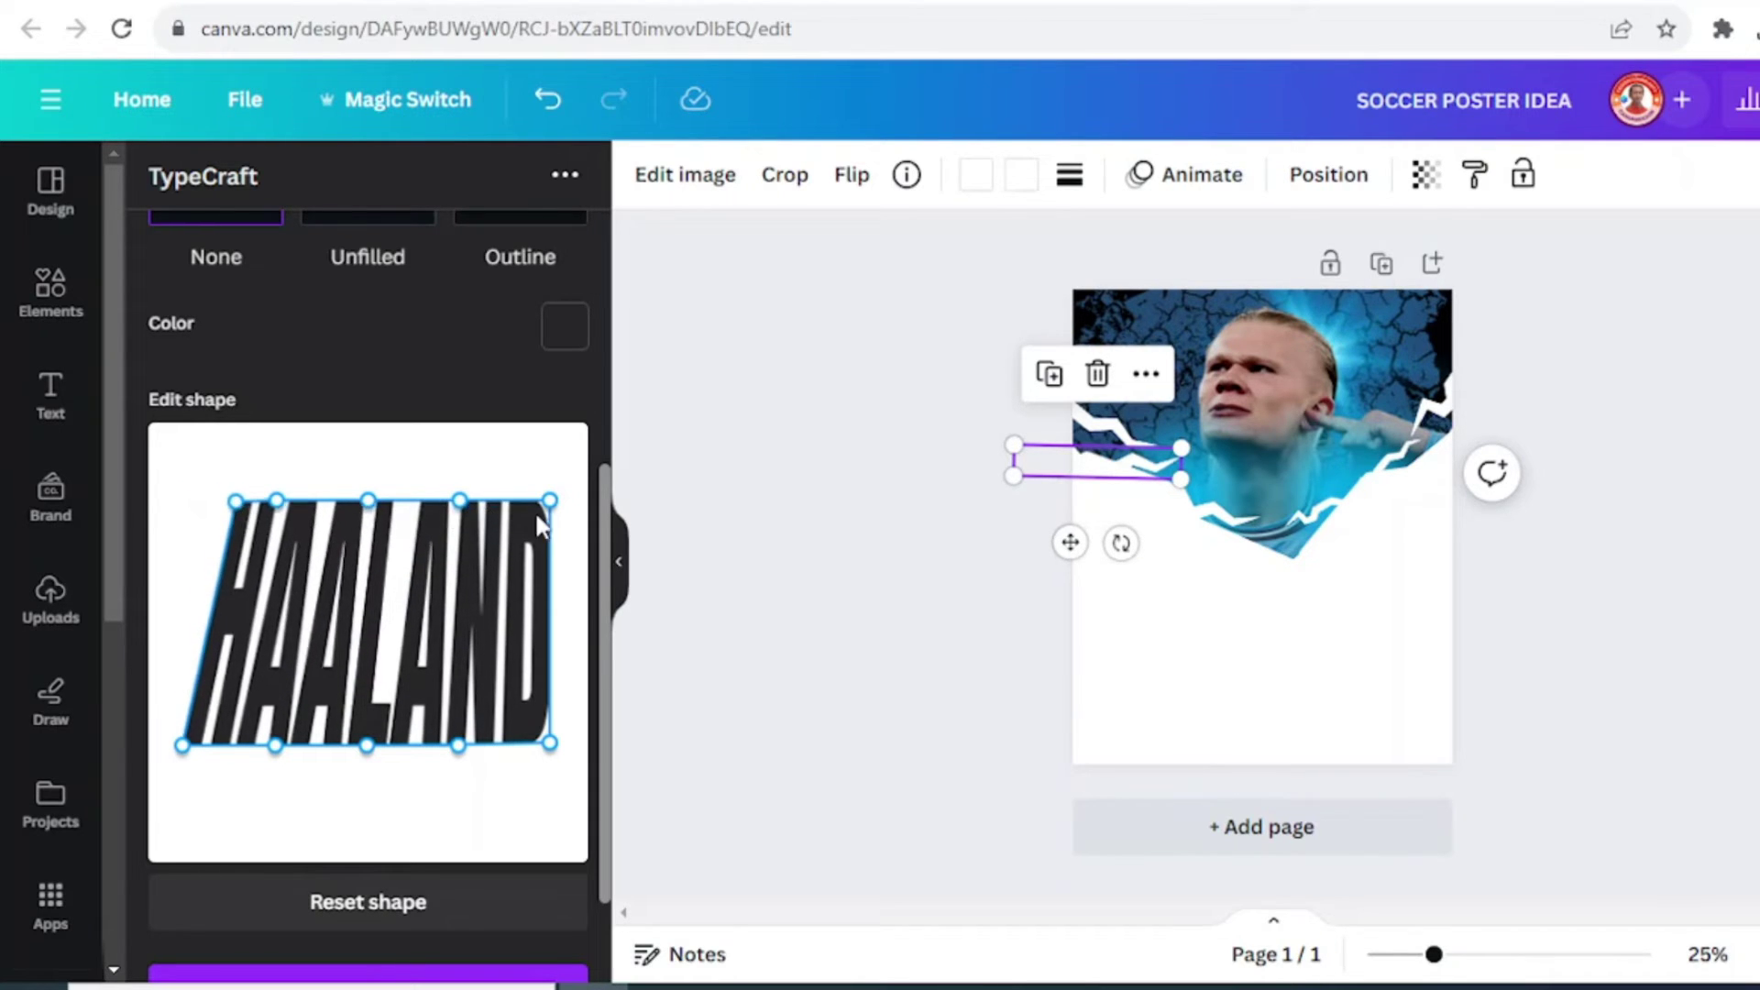
pyautogui.moveTo(550, 504); pyautogui.dragTo(502, 502)
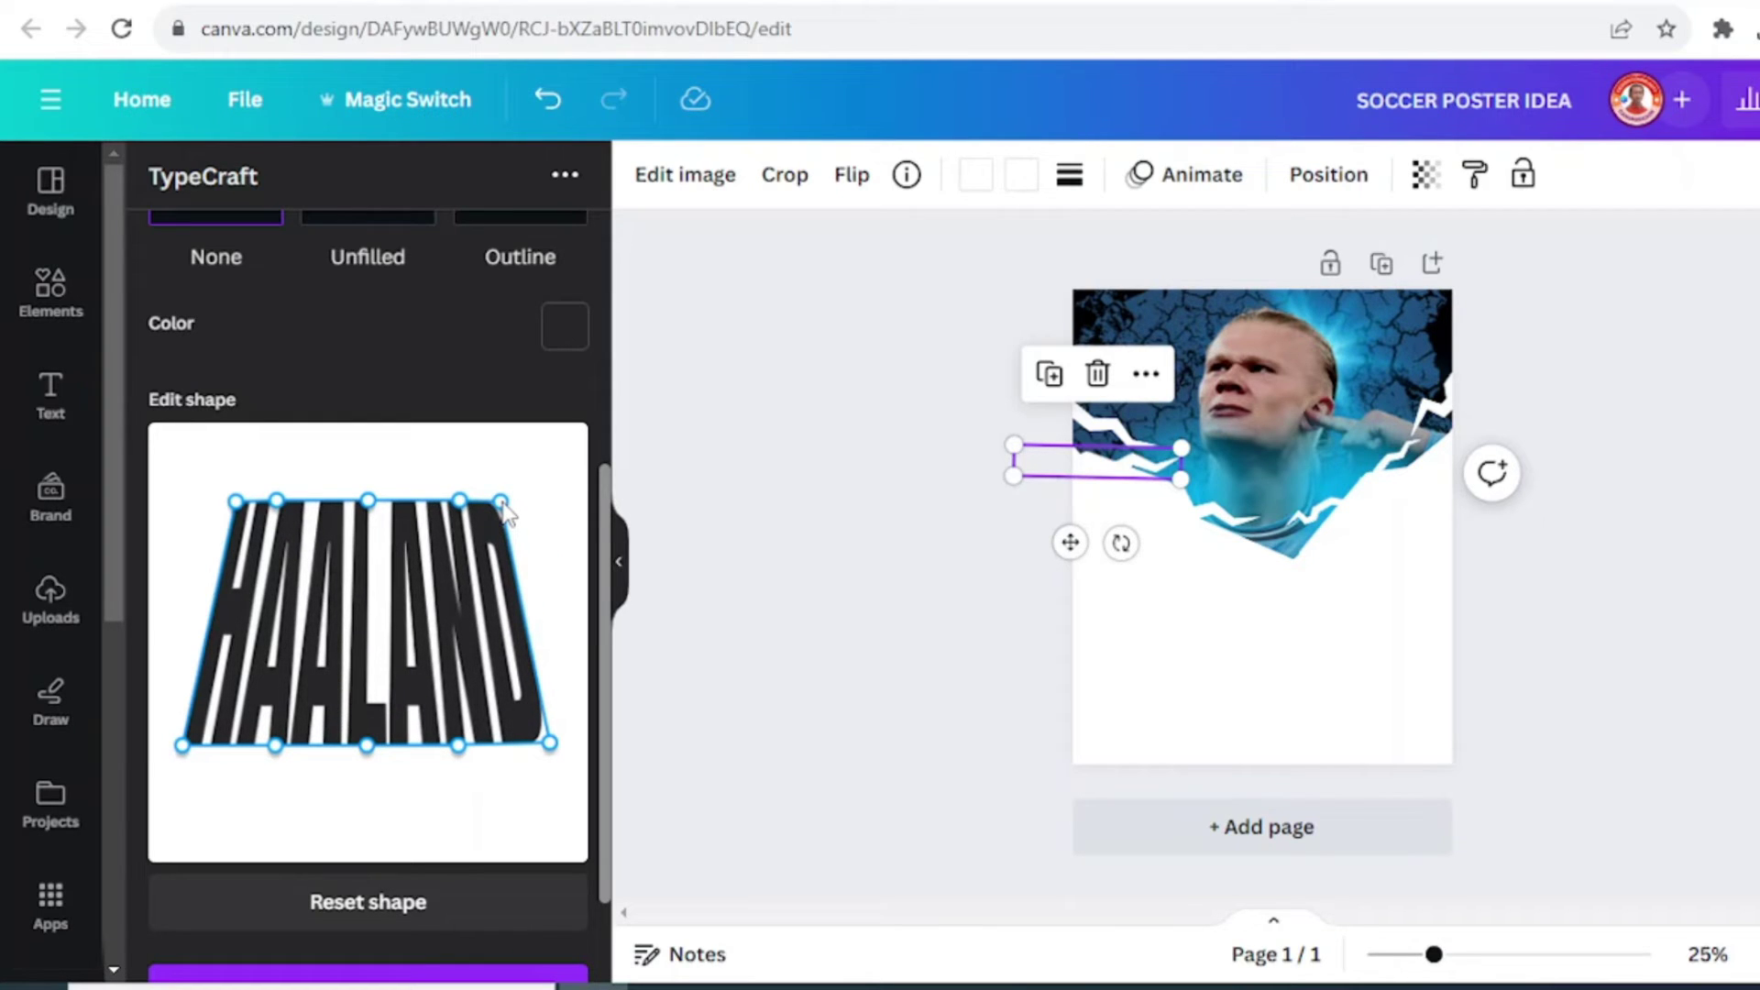
# Color the HAALAND lettering blue #1d79d5 and add it to the design.
pyautogui.click(580, 337)
pyautogui.scroll(3, 456, 375)
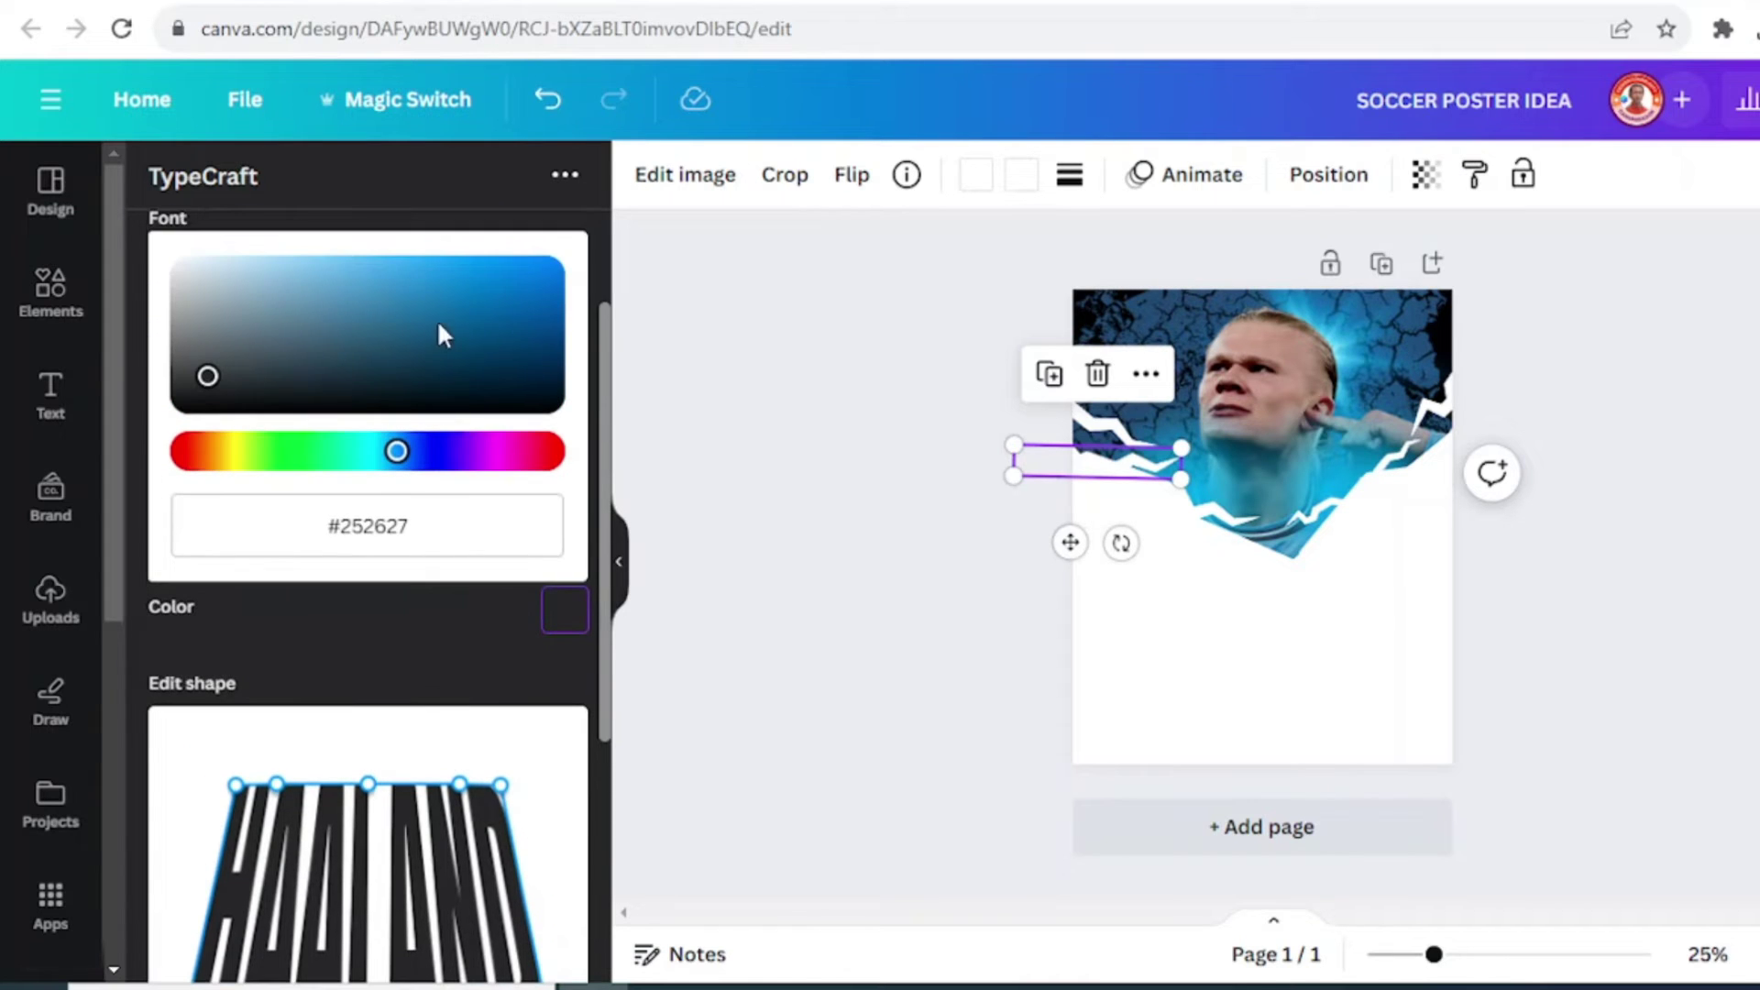
pyautogui.click(496, 295)
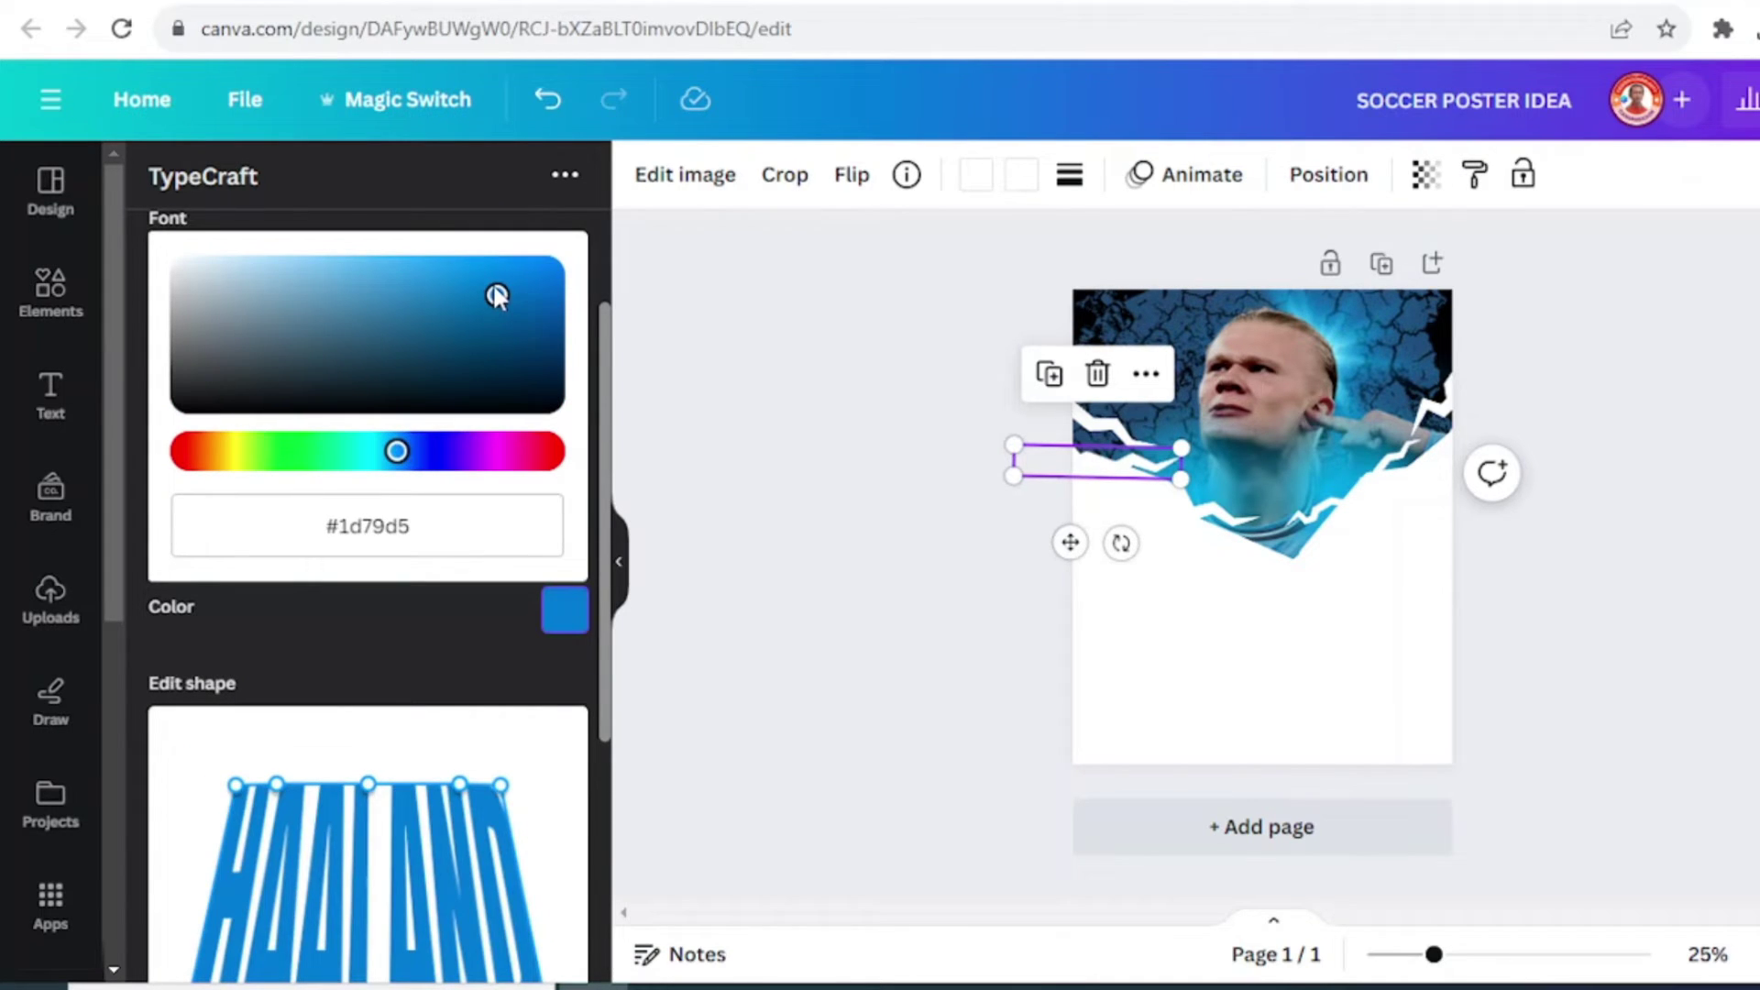
pyautogui.scroll(-4, 486, 492)
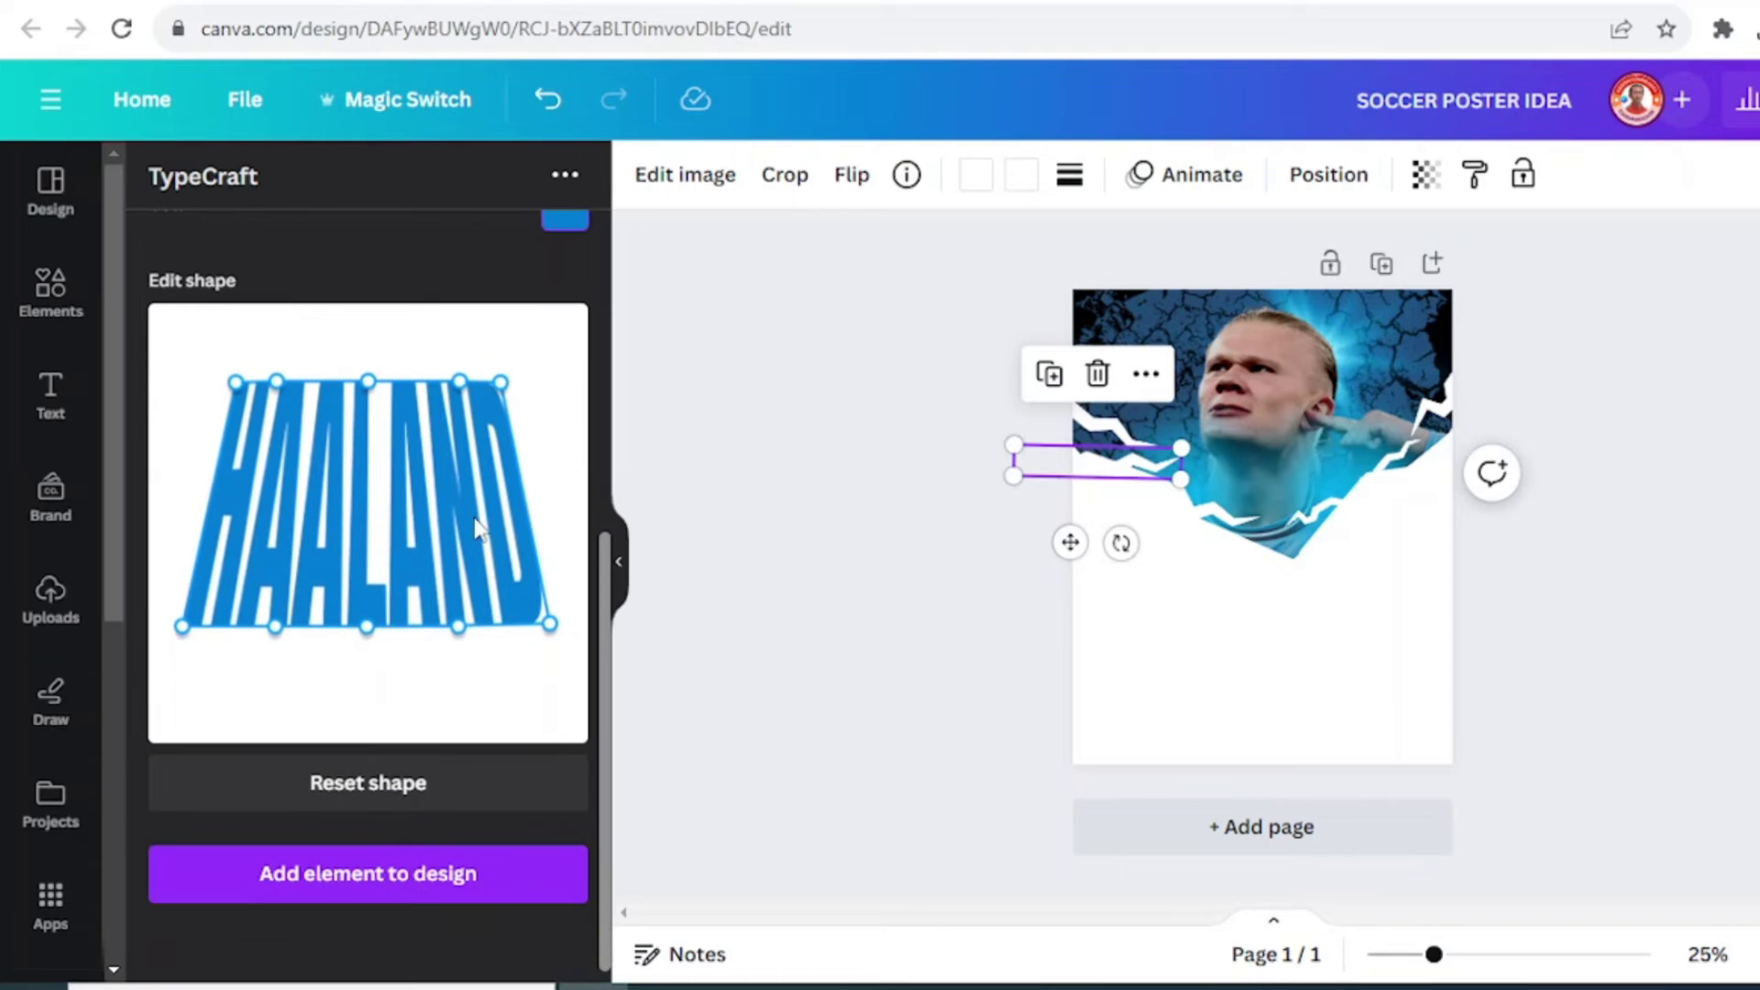
pyautogui.click(409, 907)
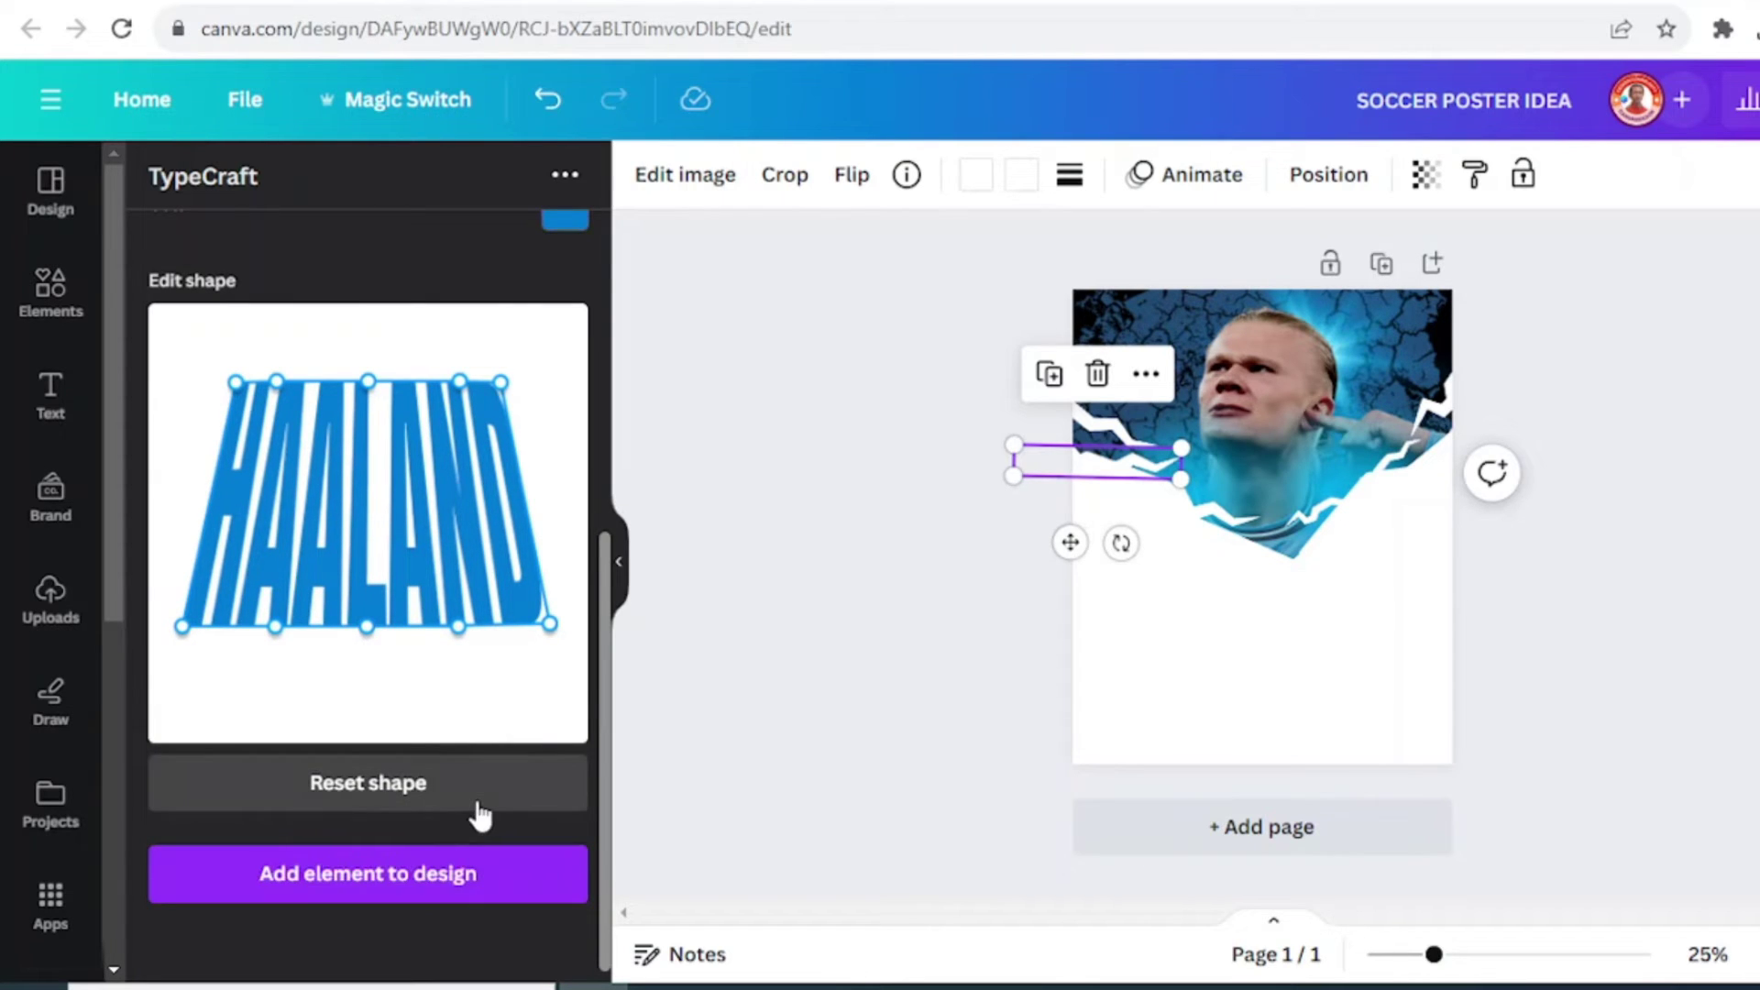
# Move the HAALAND lettering onto the white lower section below the shirt's tip and resize it to fit within the page width.
pyautogui.moveTo(1185, 580); pyautogui.dragTo(1041, 794)
pyautogui.moveTo(1198, 648); pyautogui.dragTo(1258, 696)
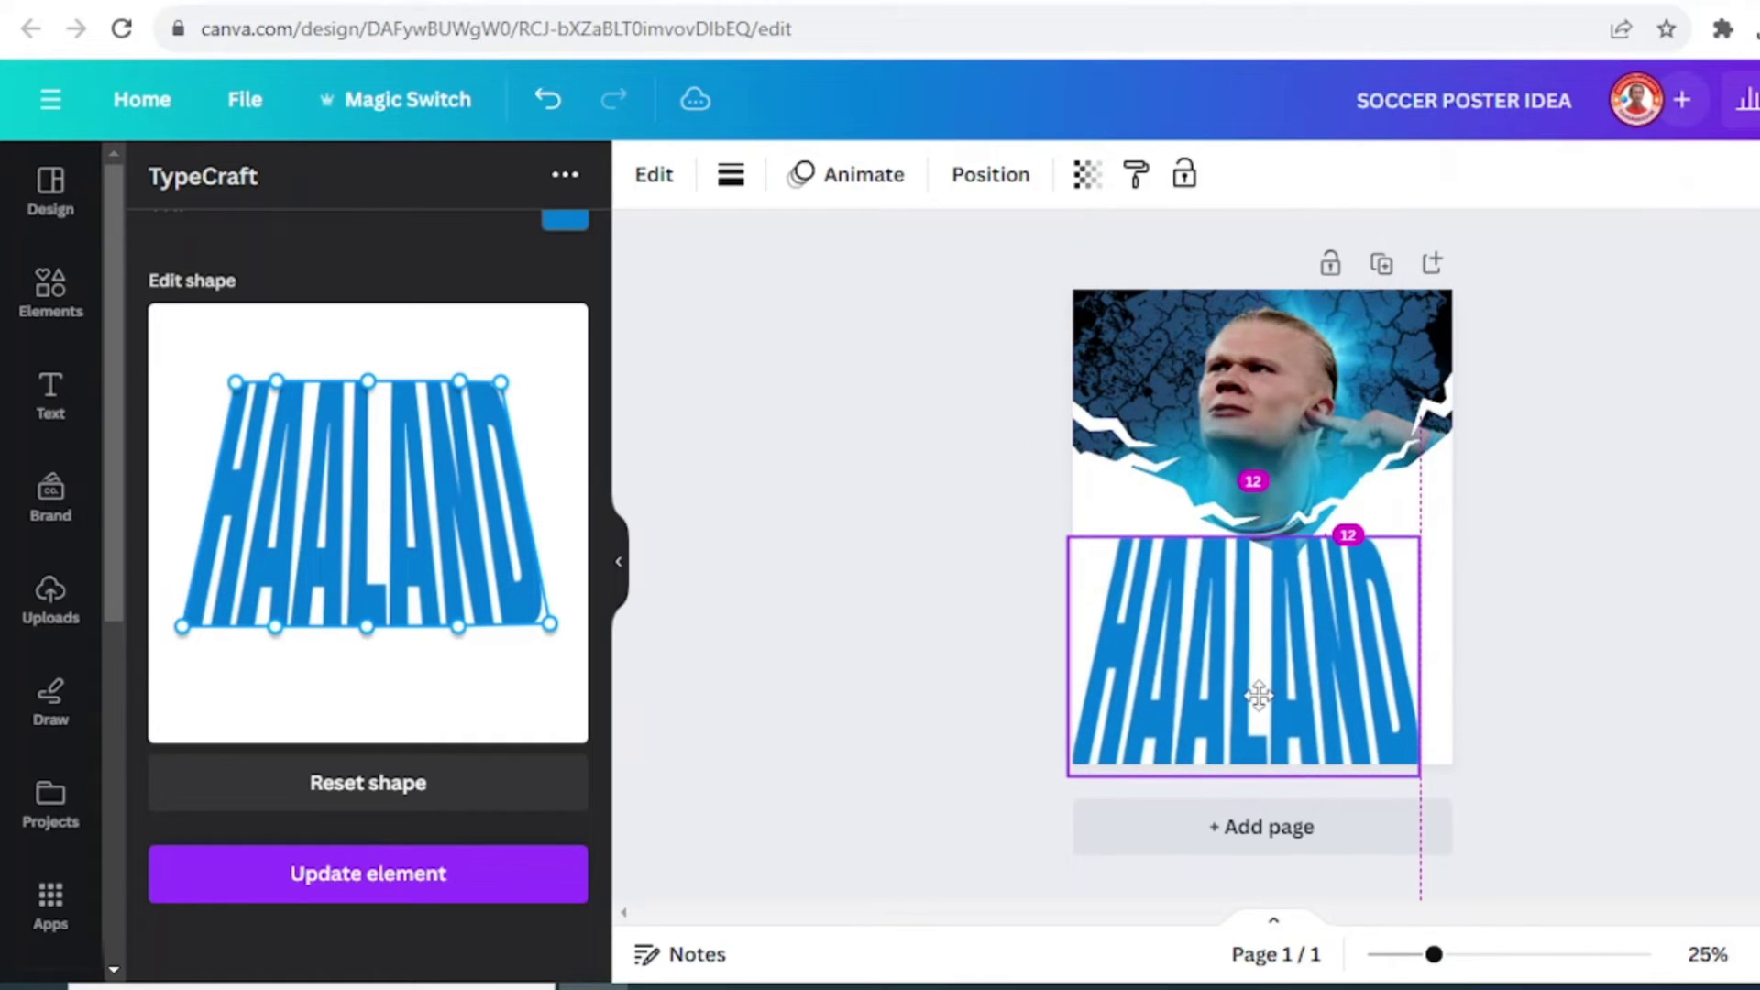
pyautogui.moveTo(1419, 534); pyautogui.dragTo(1457, 510)
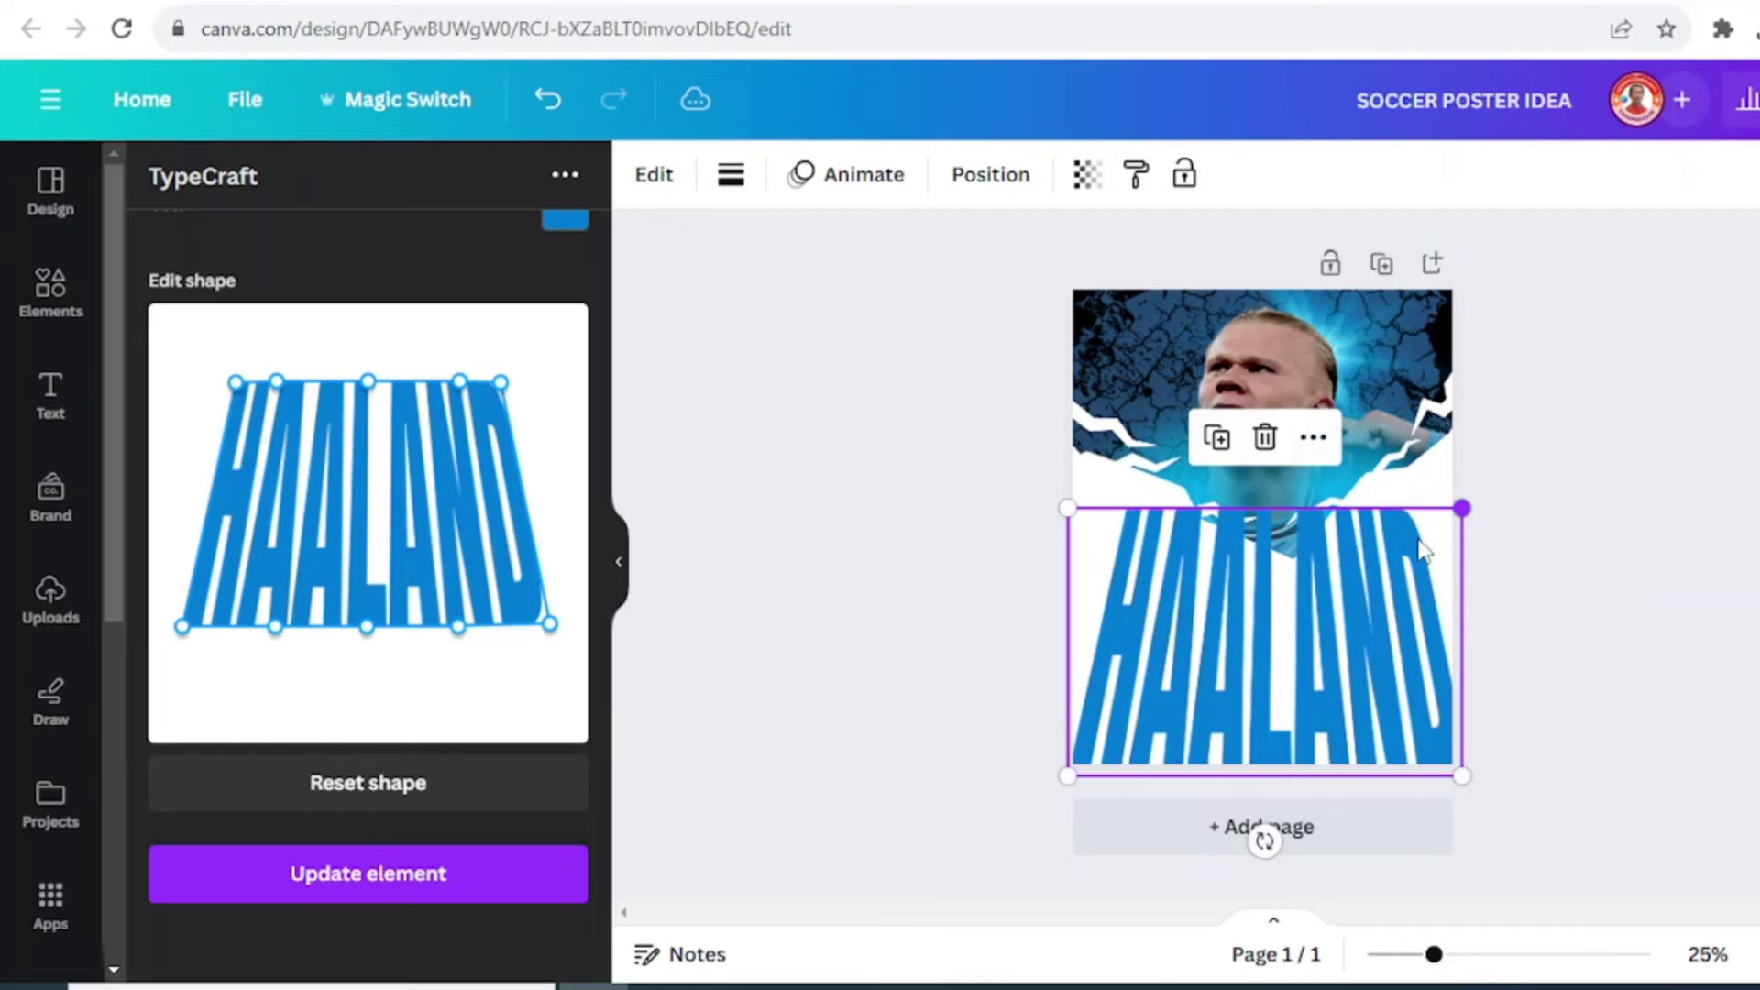
pyautogui.moveTo(1324, 640); pyautogui.dragTo(1328, 675)
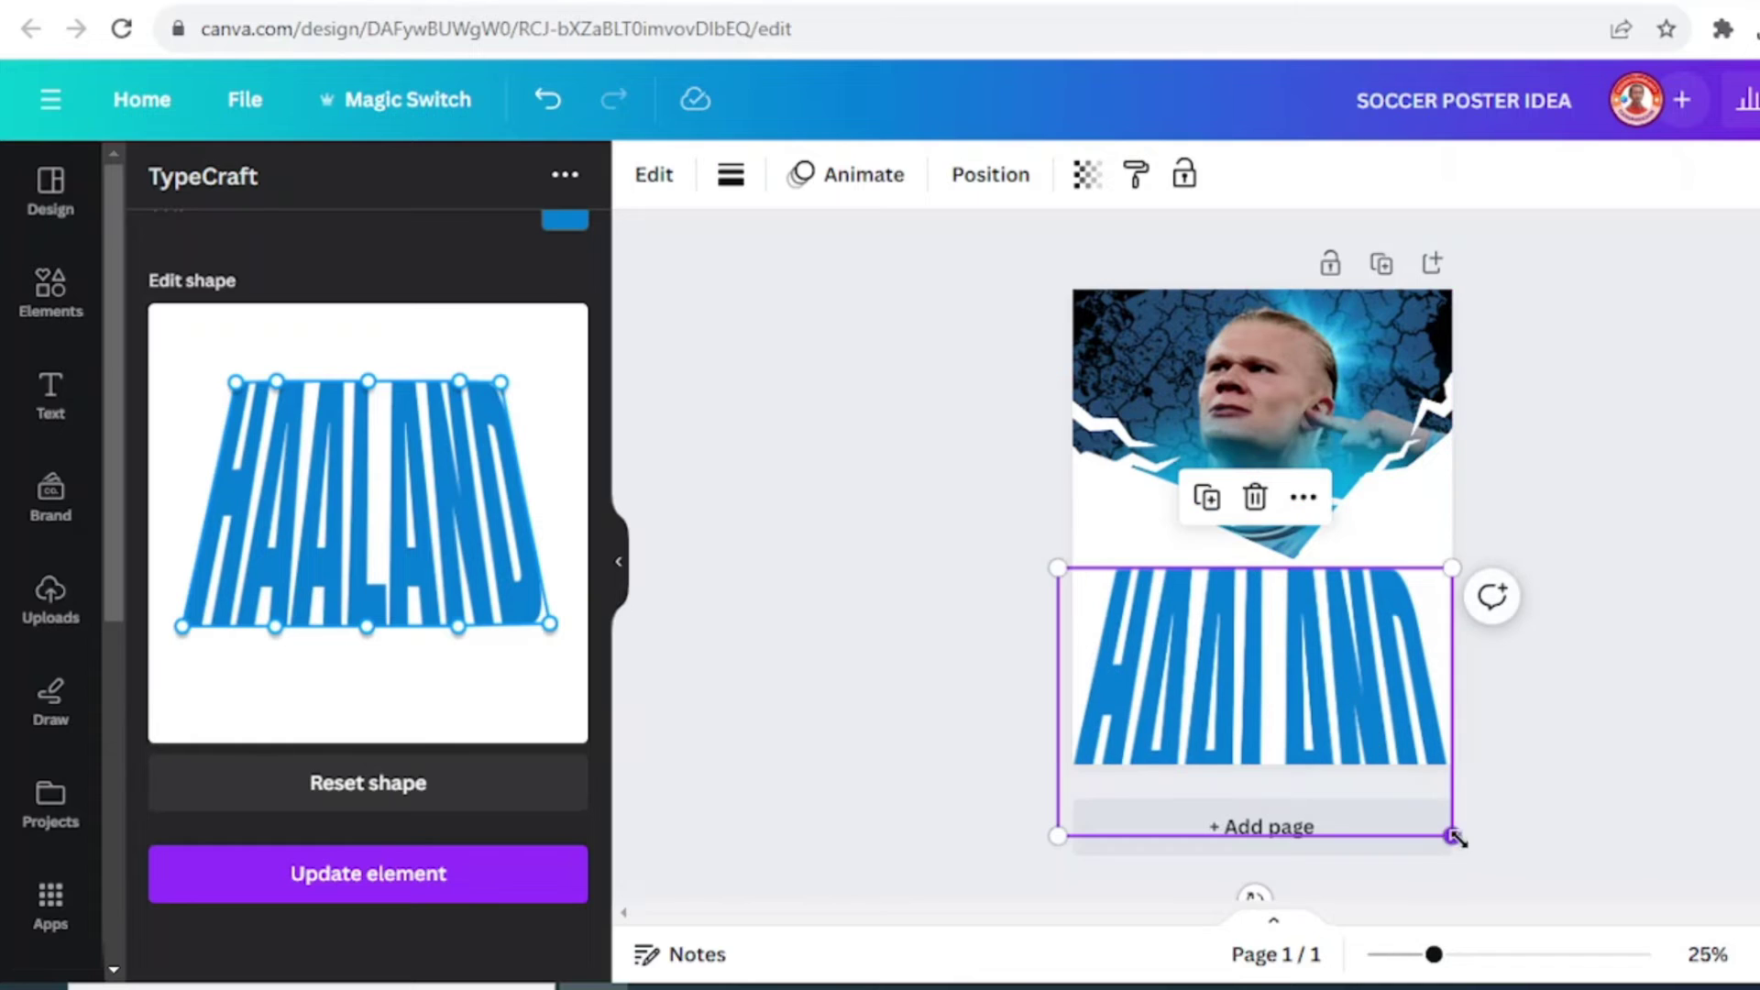
pyautogui.moveTo(1456, 837); pyautogui.dragTo(1422, 776)
# Shorten the lettering by raising the middle and both corners of its lower edge to one straight line, and update the element in the design.
pyautogui.moveTo(364, 624); pyautogui.dragTo(371, 597)
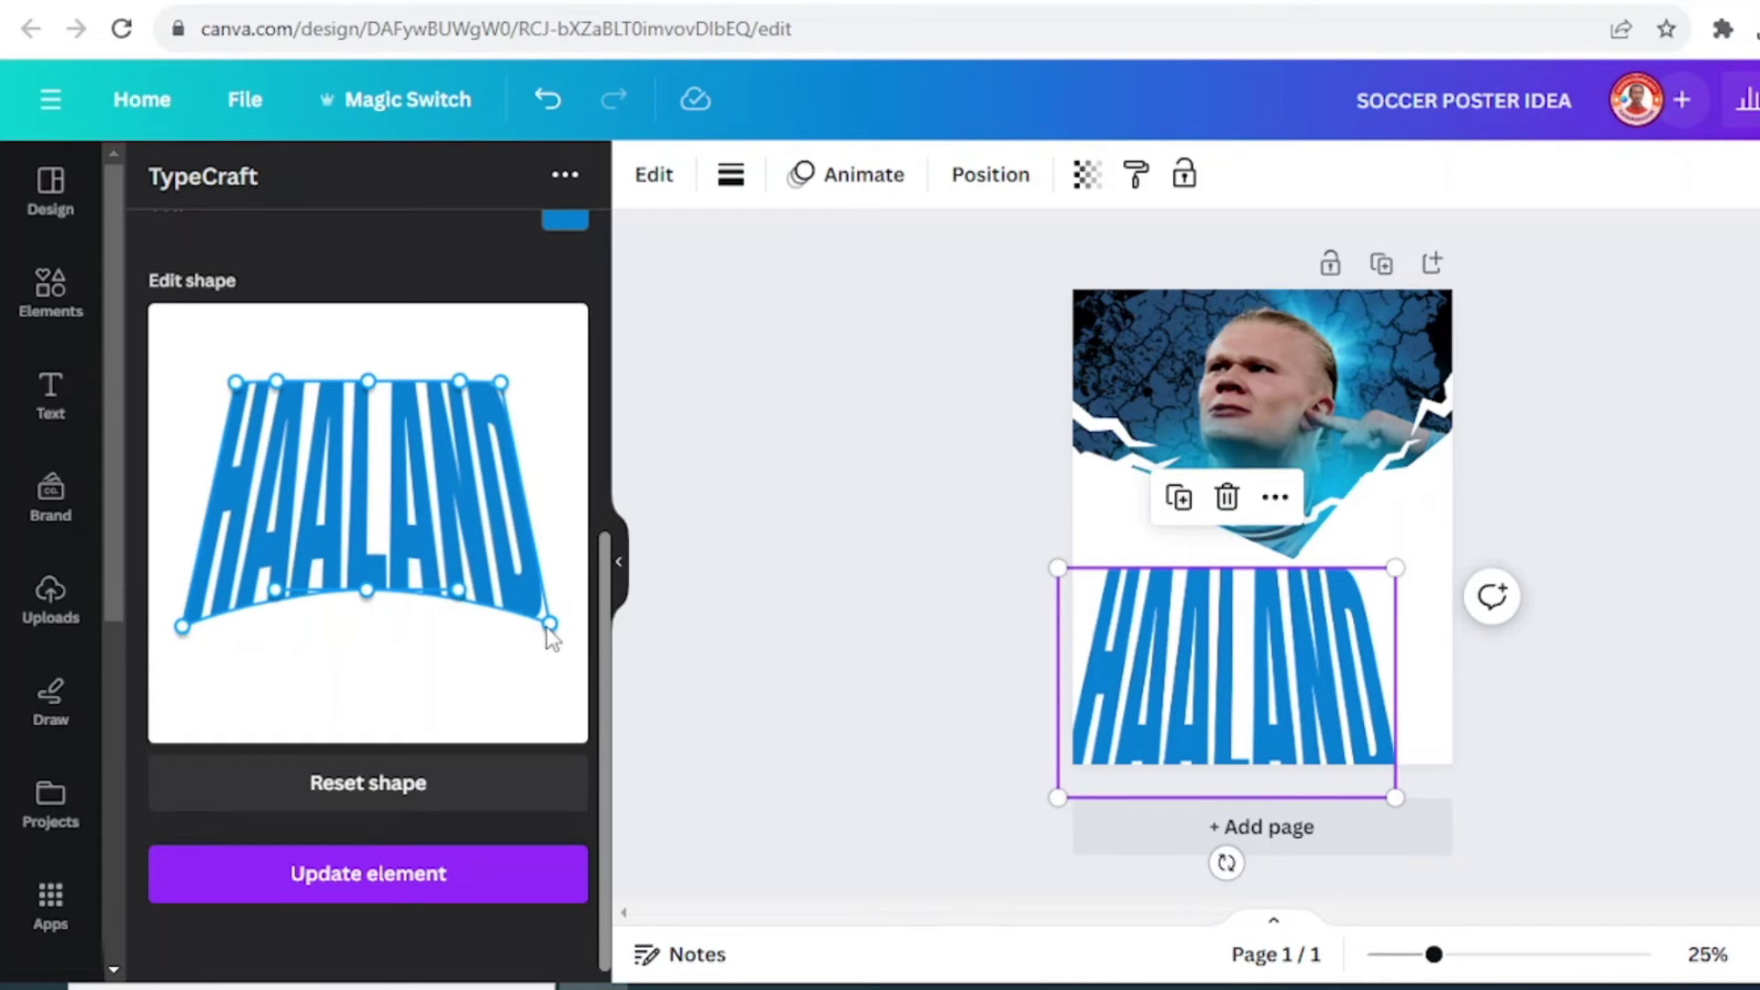
pyautogui.moveTo(549, 625); pyautogui.dragTo(547, 600)
pyautogui.moveTo(184, 625); pyautogui.dragTo(188, 594)
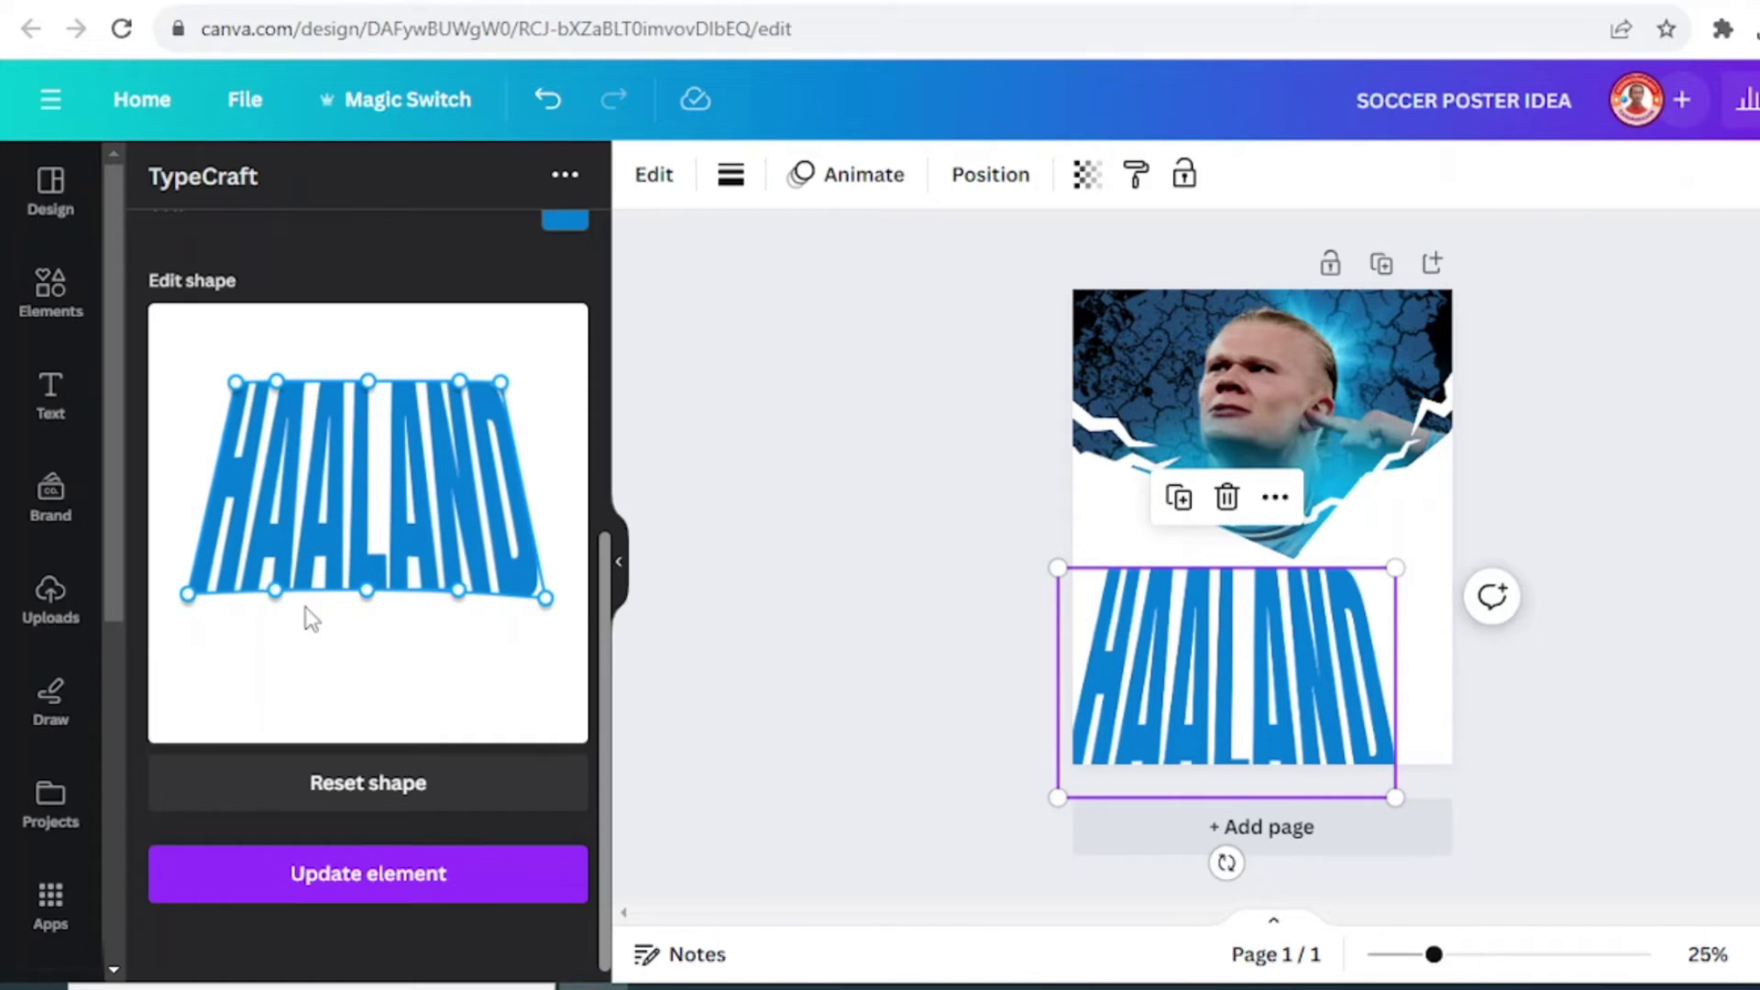
pyautogui.moveTo(542, 600); pyautogui.dragTo(545, 594)
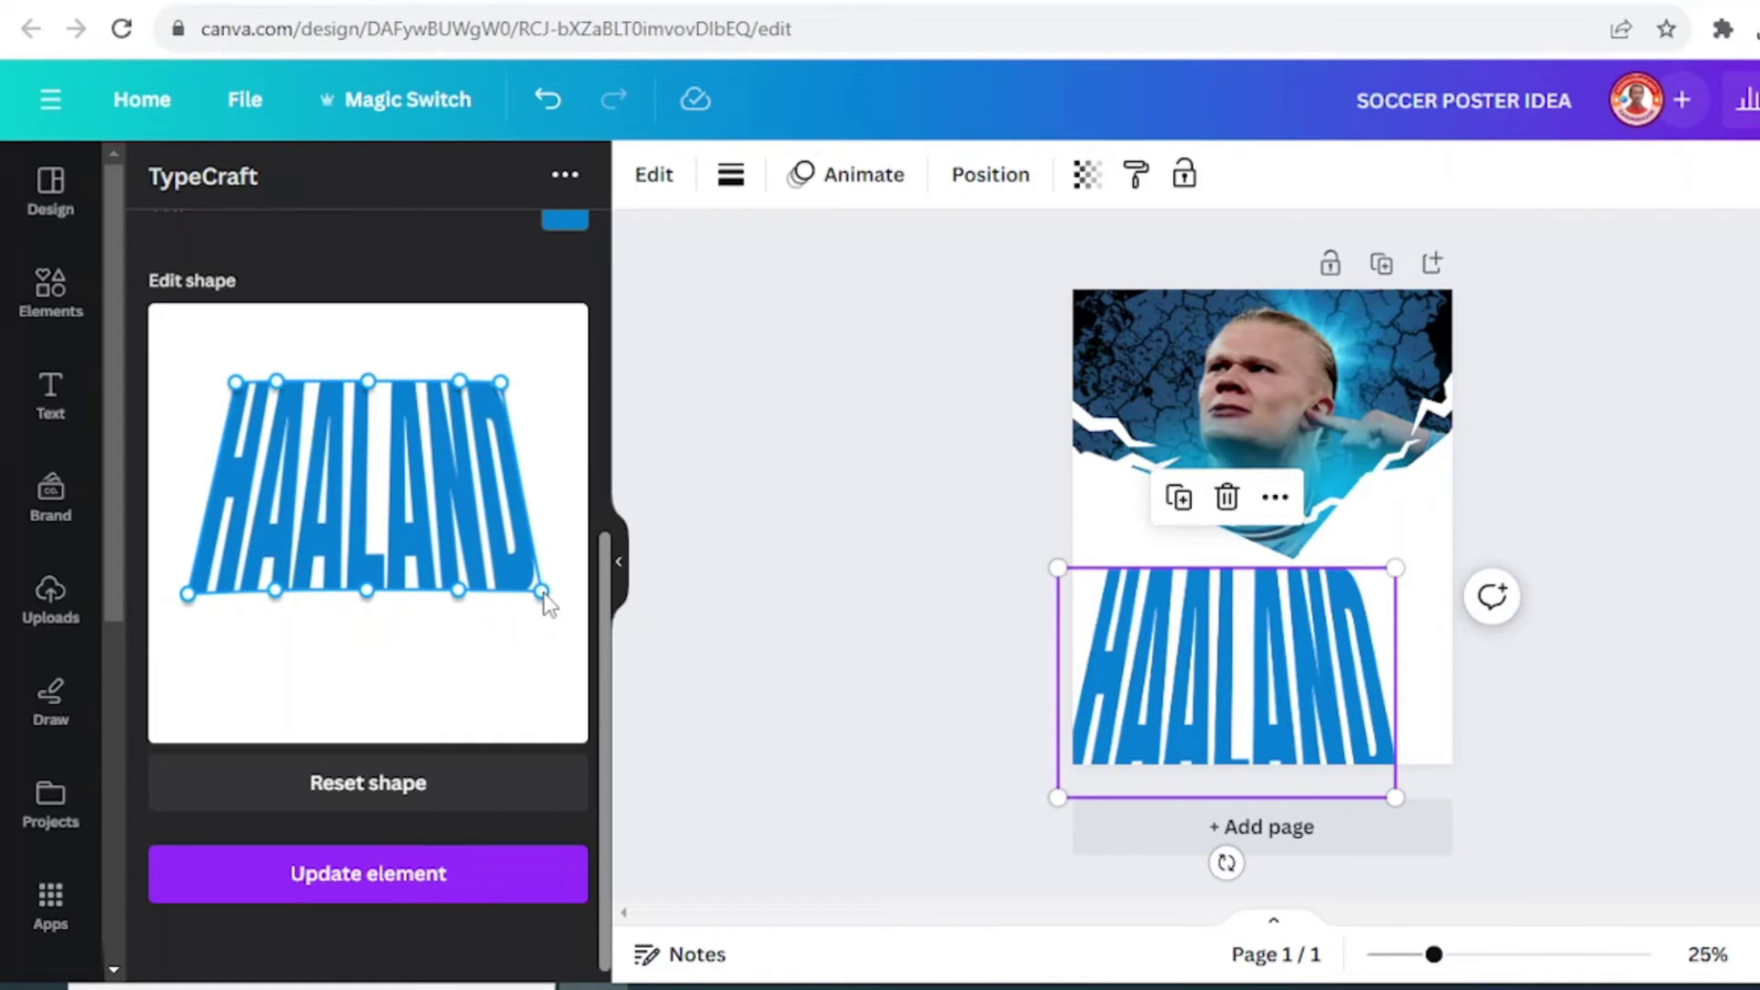
pyautogui.moveTo(184, 594); pyautogui.dragTo(190, 591)
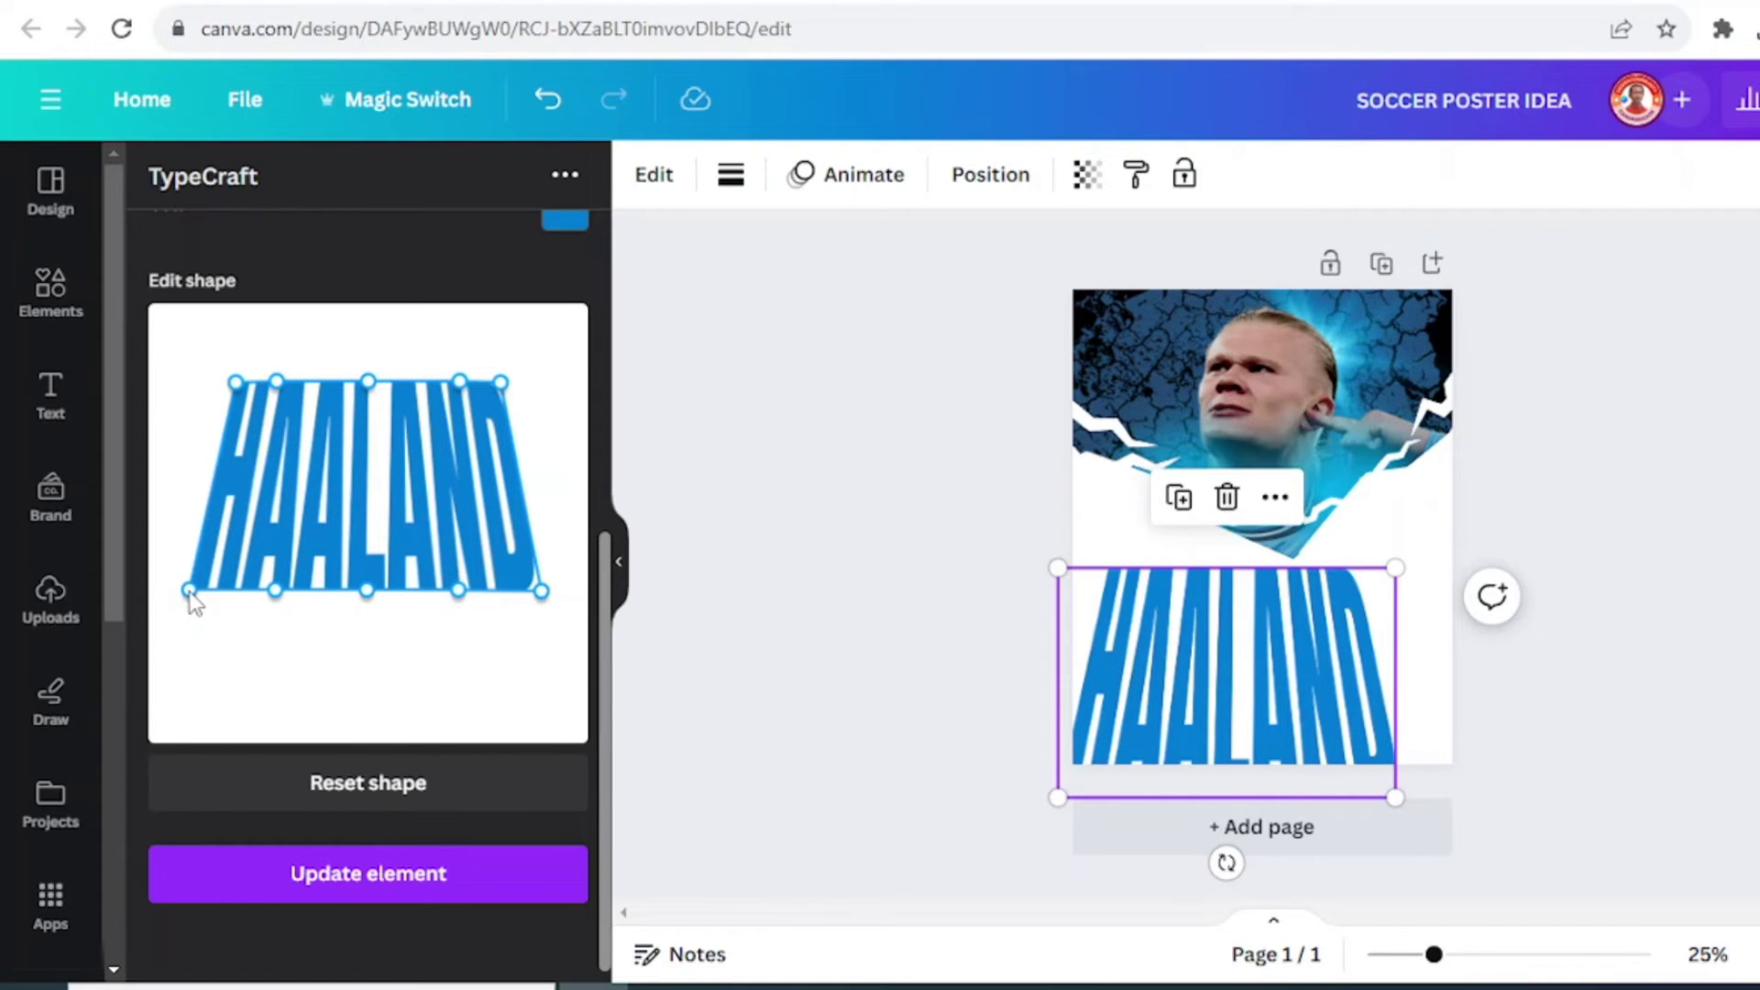
pyautogui.click(440, 875)
# Enlarge the updated HAALAND lettering to nearly the full page width and center it along the bottom of the white section.
pyautogui.moveTo(1316, 706)
pyautogui.mouseDown()
pyautogui.moveTo(1363, 676)
pyautogui.moveTo(1336, 689)
pyautogui.mouseUp()
pyautogui.moveTo(1414, 768); pyautogui.dragTo(1453, 800)
pyautogui.moveTo(1371, 689); pyautogui.dragTo(1371, 700)
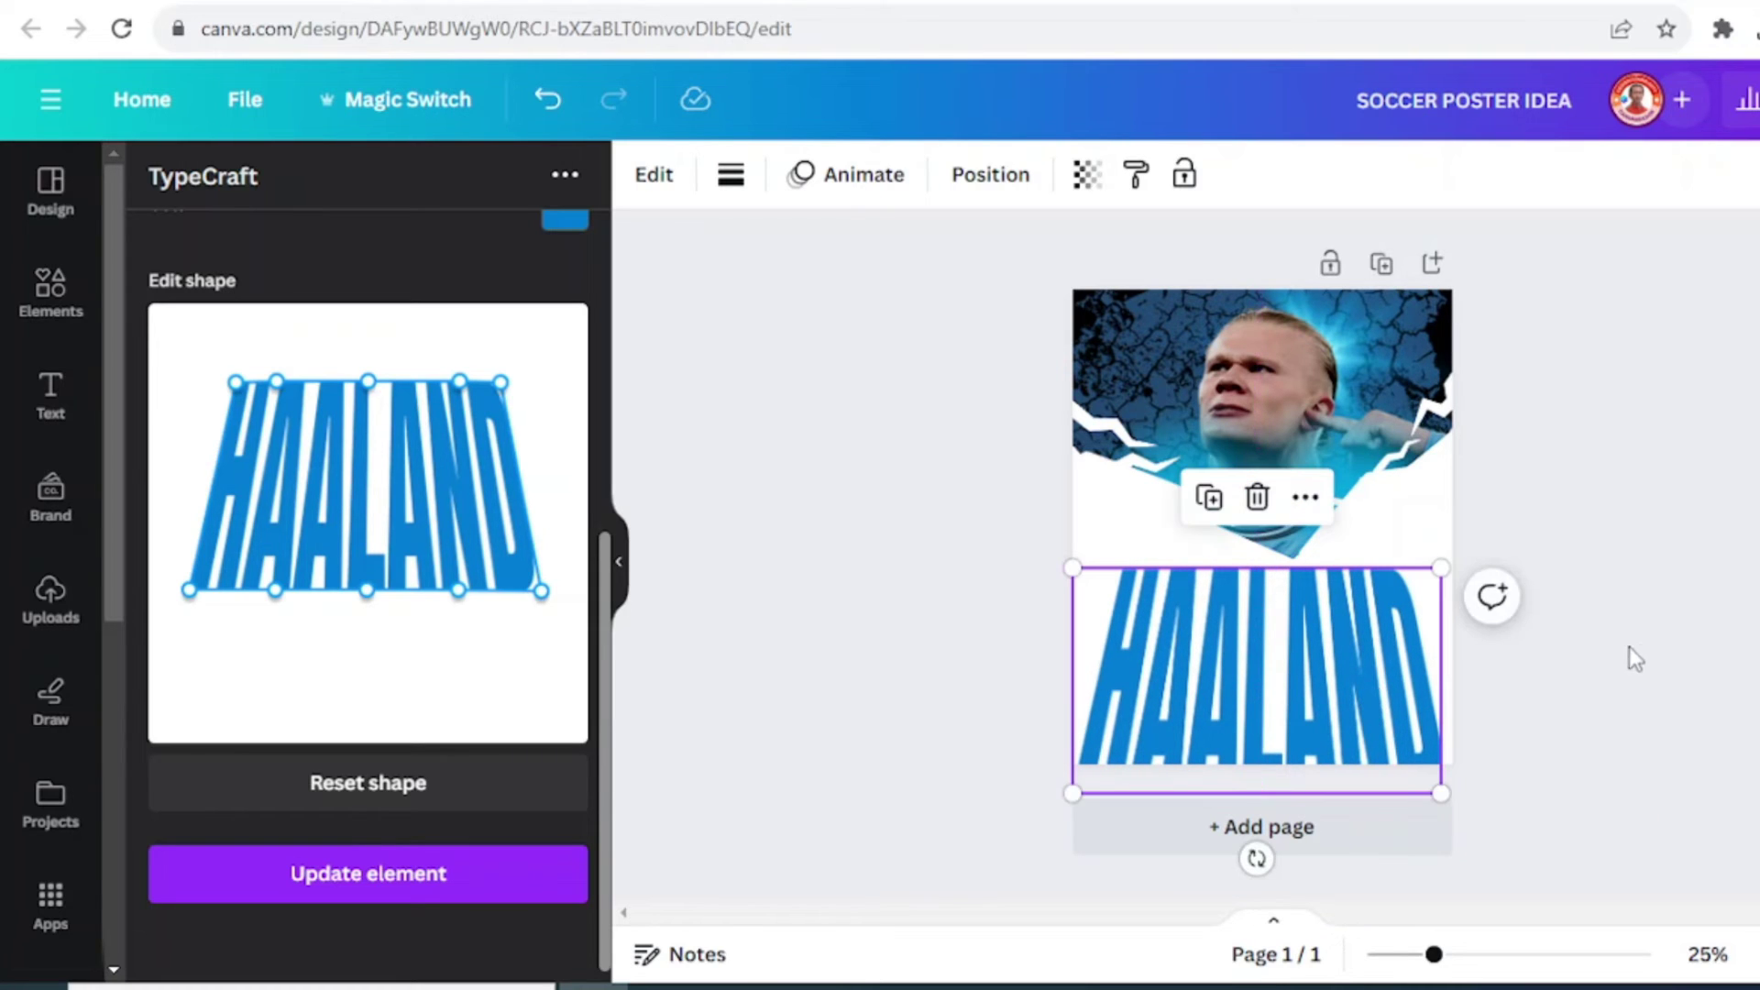
pyautogui.click(1641, 653)
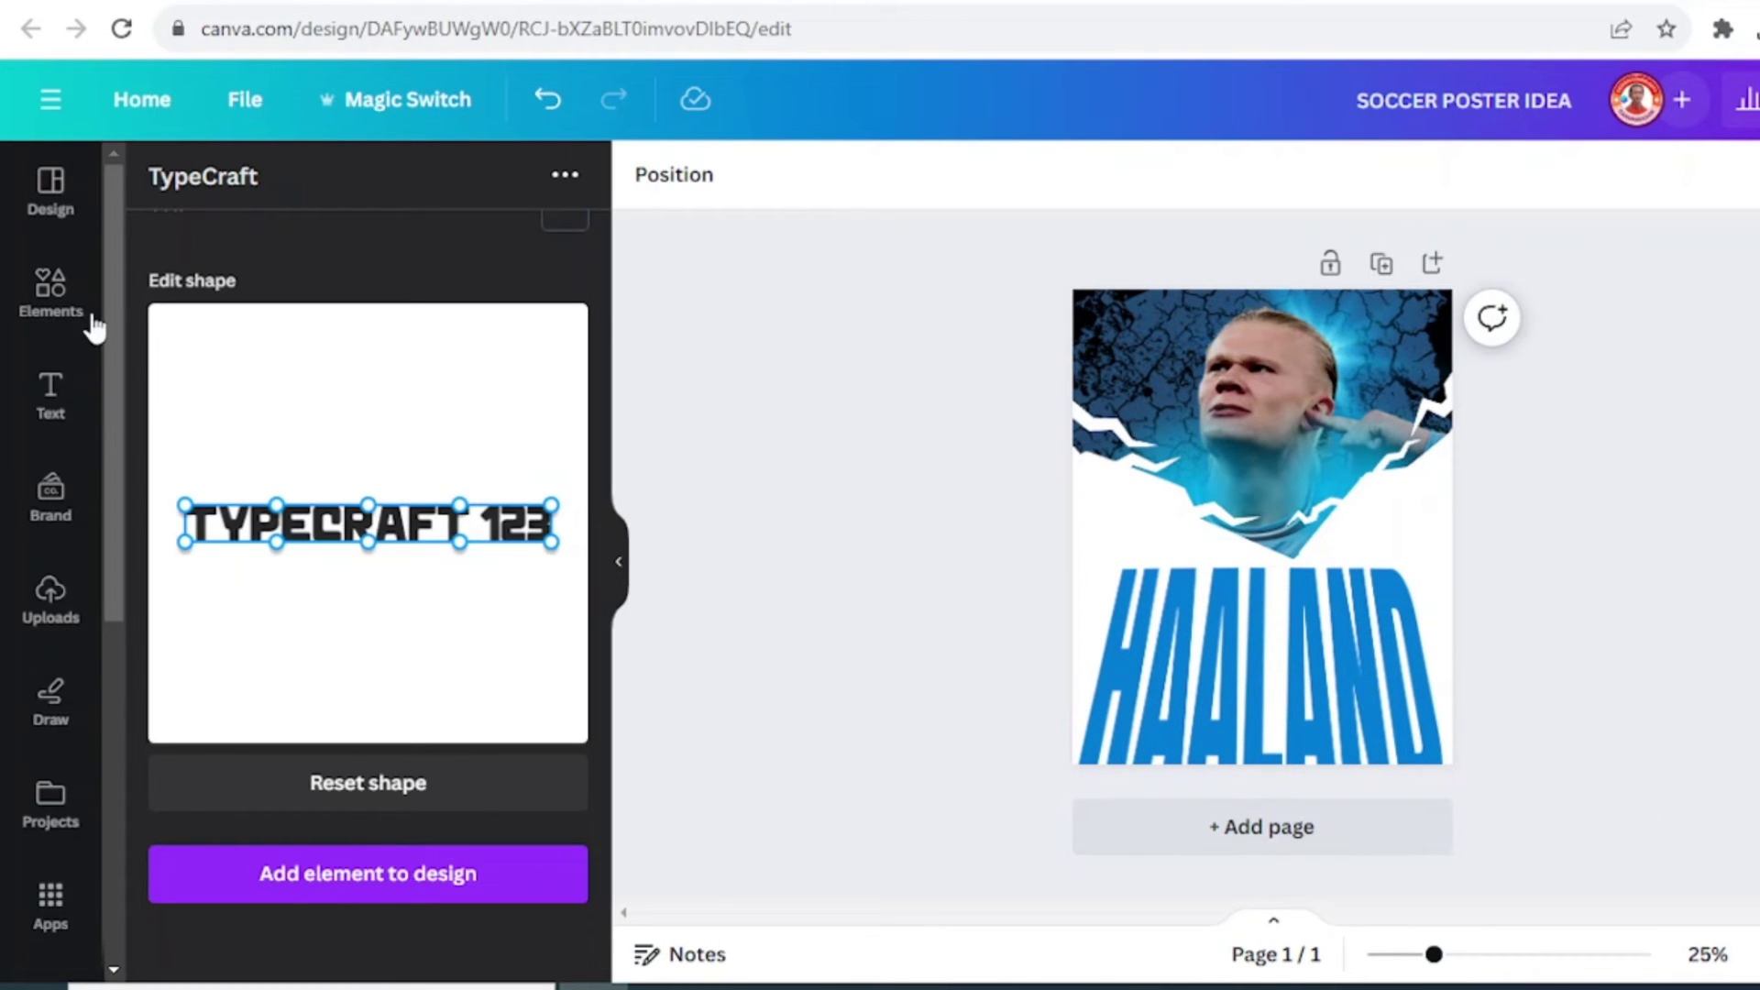
# Add the White blur element, rotate it to lie horizontally, and enlarge it past the page width over the HAALAND lettering.
pyautogui.click(62, 295)
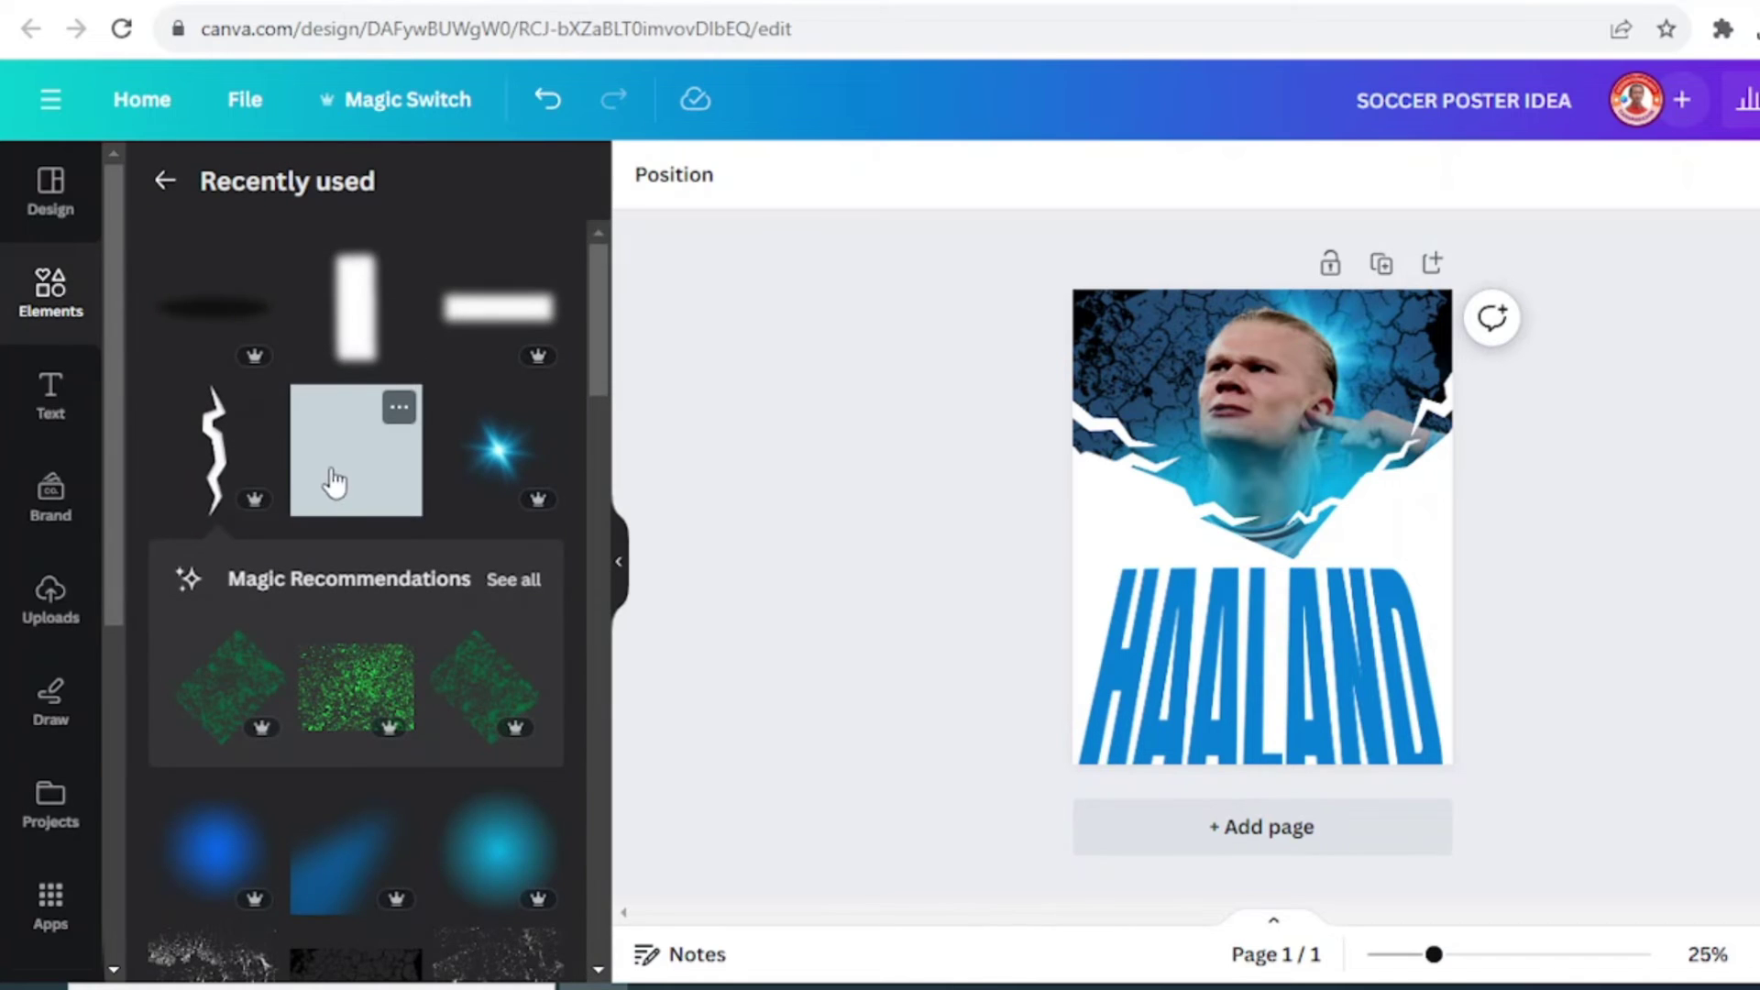
pyautogui.click(399, 265)
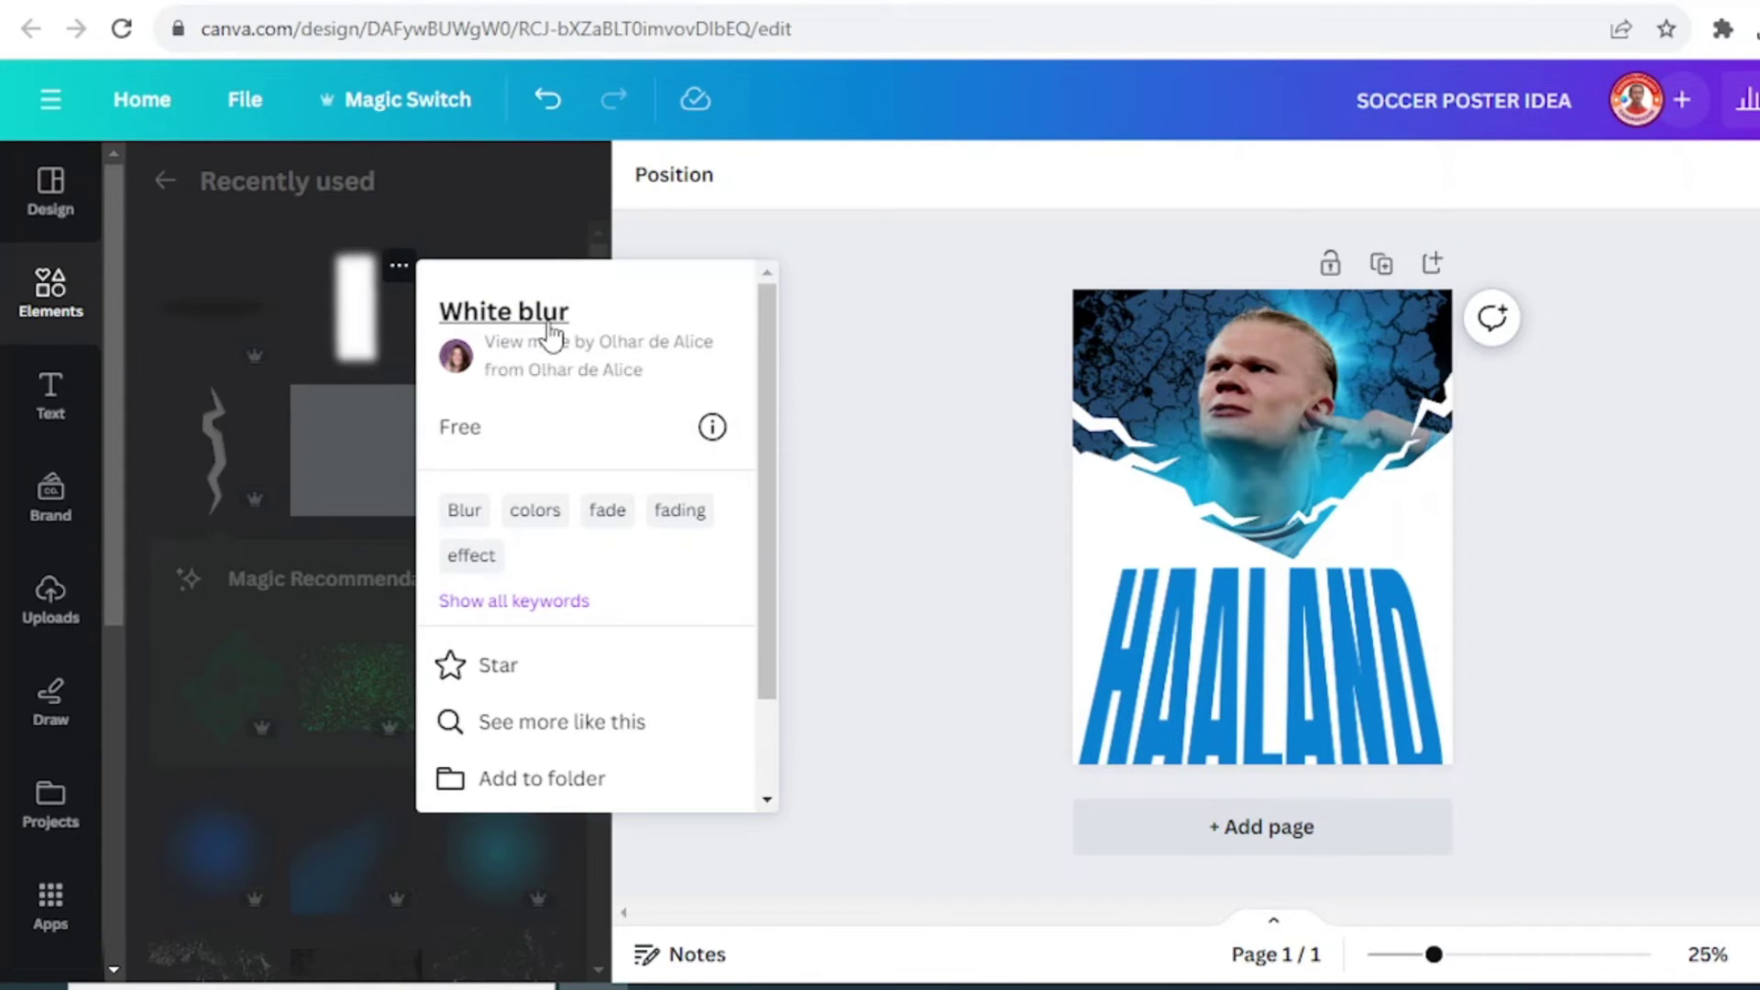
pyautogui.click(356, 307)
pyautogui.click(356, 307)
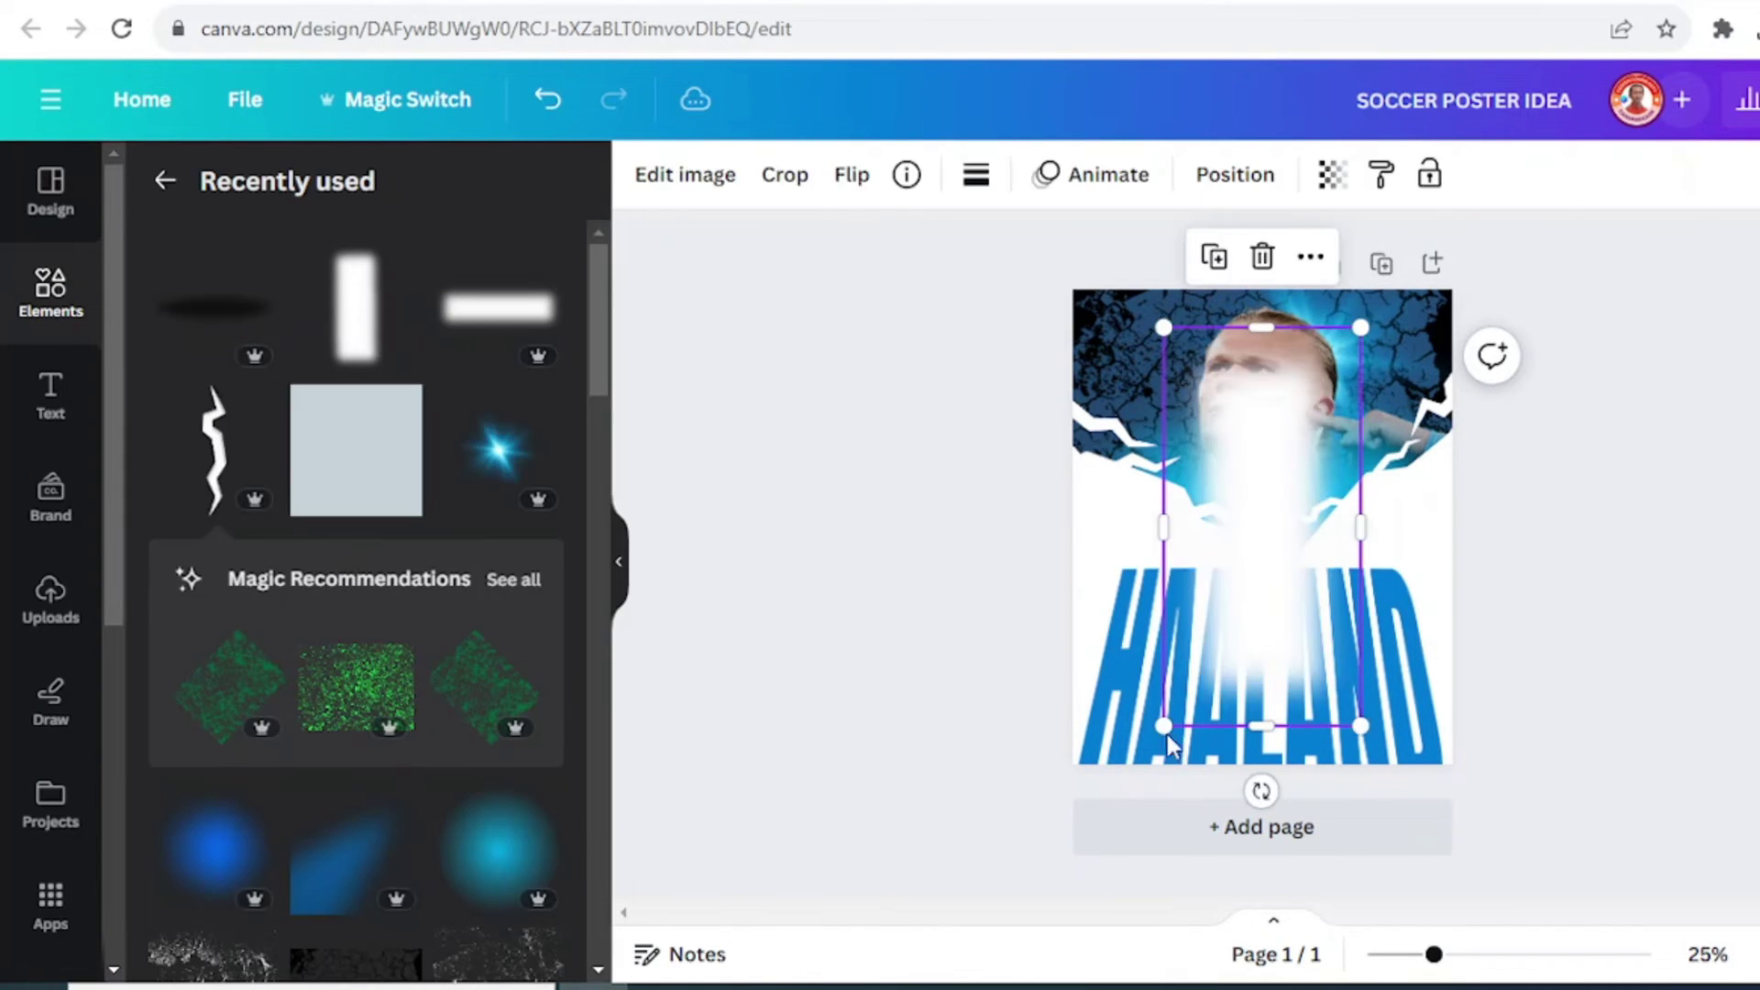
pyautogui.moveTo(1262, 790); pyautogui.dragTo(1370, 597)
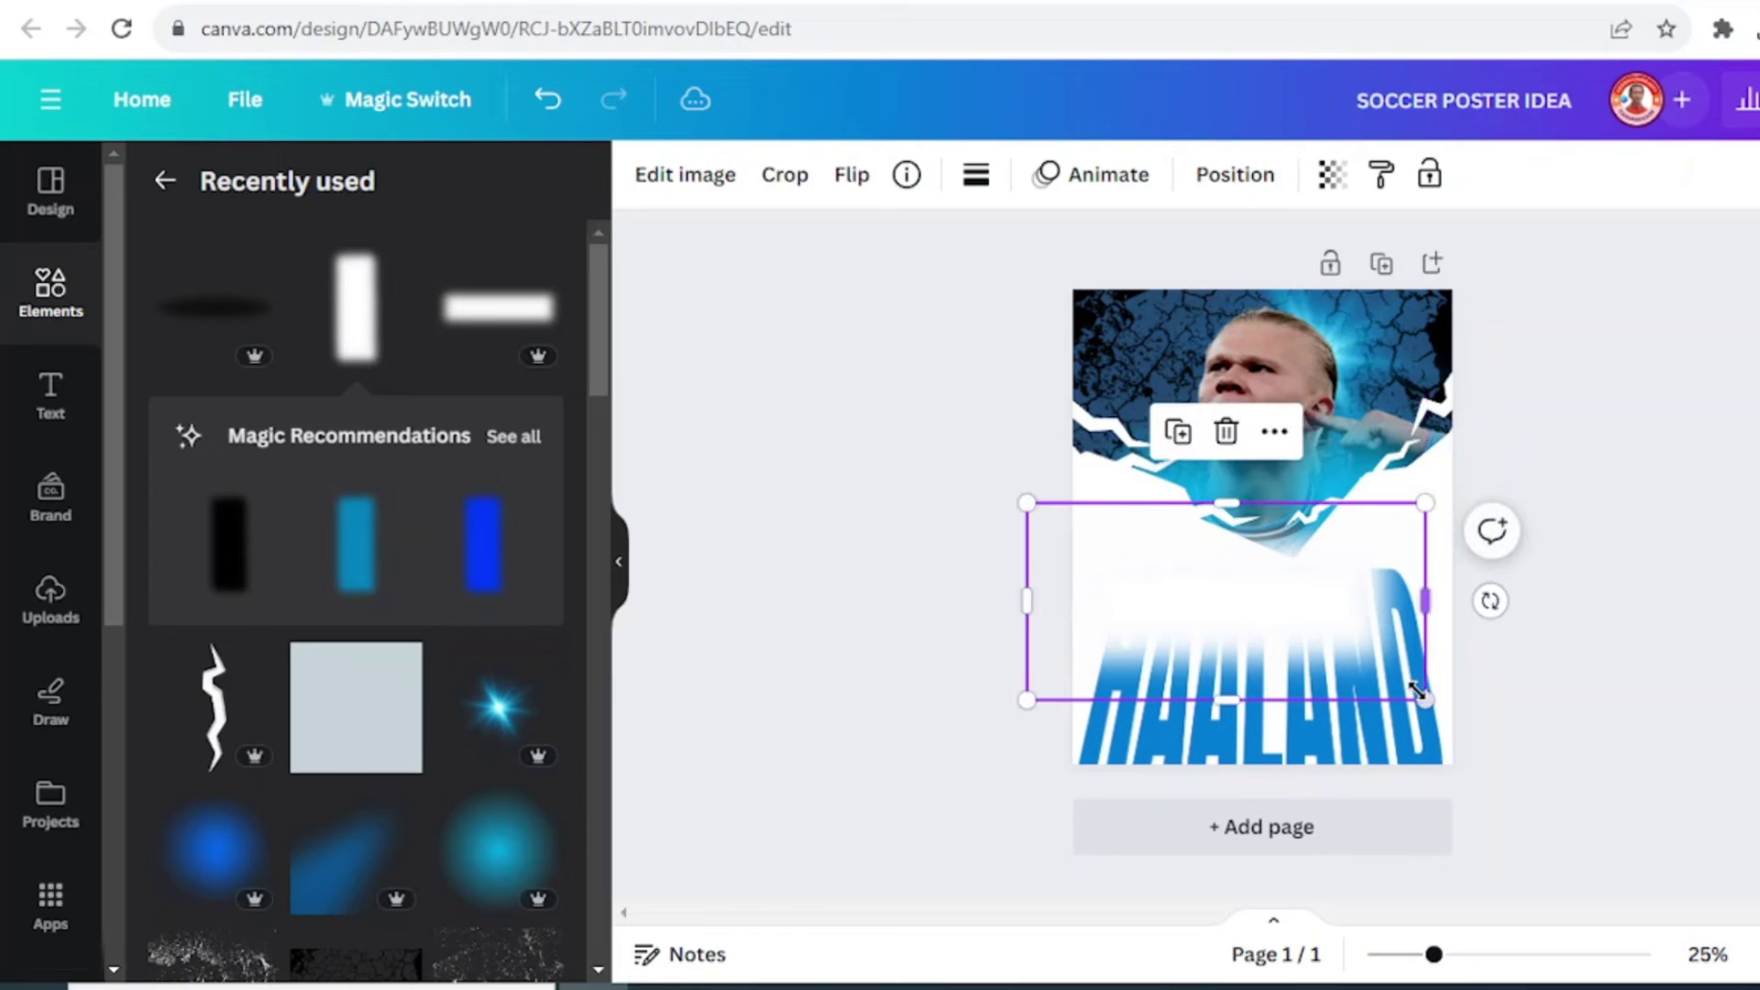
pyautogui.moveTo(1424, 699); pyautogui.dragTo(1516, 731)
pyautogui.moveTo(1341, 420); pyautogui.dragTo(1349, 553)
# Set the white blur's transparency to 91, lower its upper edge to the top of the lettering, and shift it closer to the page center.
pyautogui.click(1332, 174)
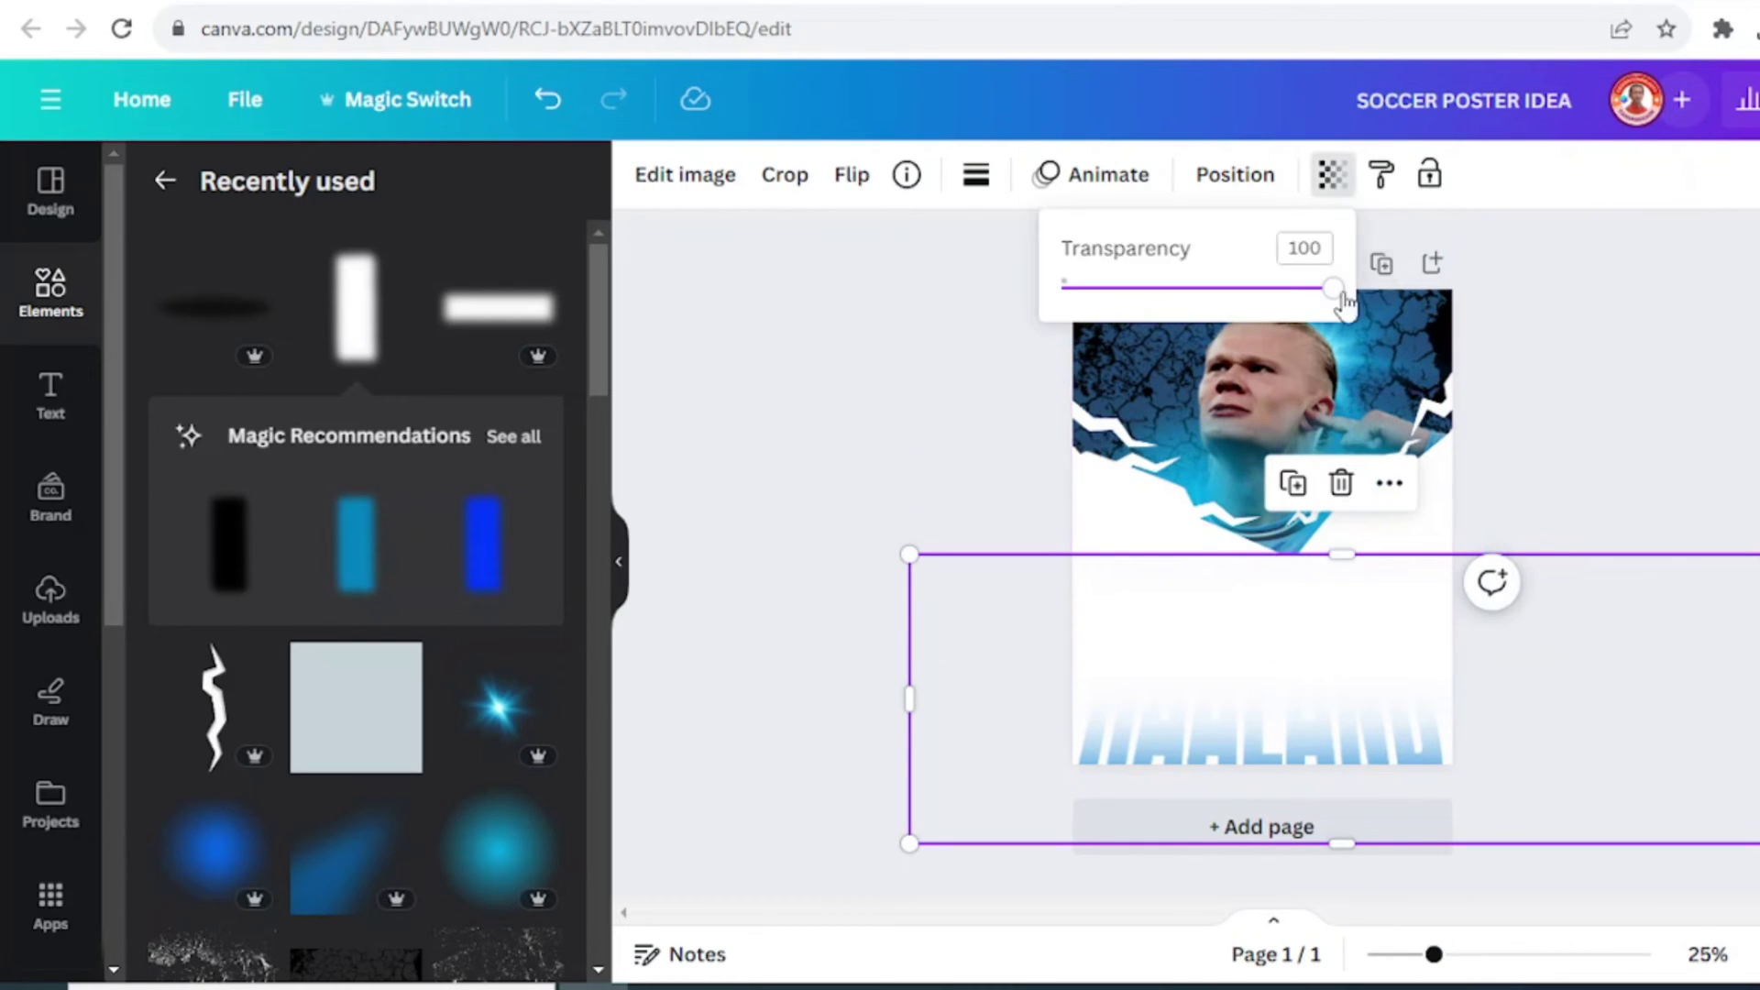
pyautogui.moveTo(1332, 287); pyautogui.dragTo(1310, 314)
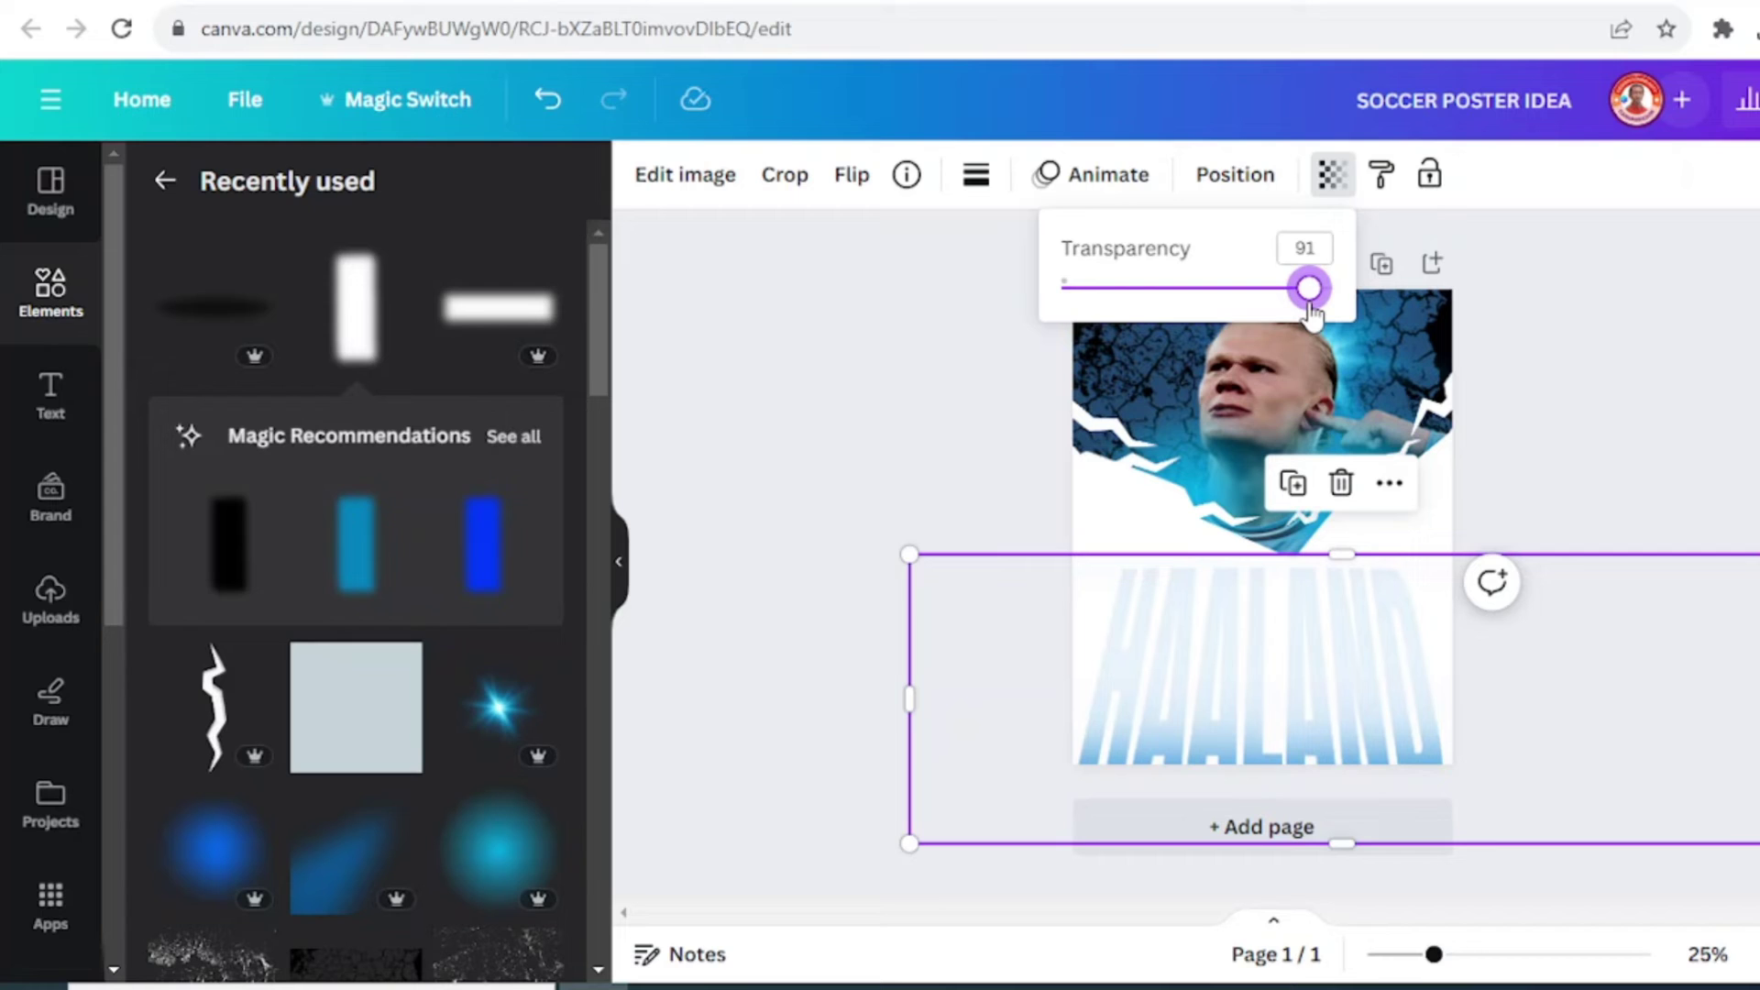
pyautogui.moveTo(1331, 554); pyautogui.dragTo(1330, 565)
pyautogui.moveTo(1400, 652); pyautogui.dragTo(1324, 664)
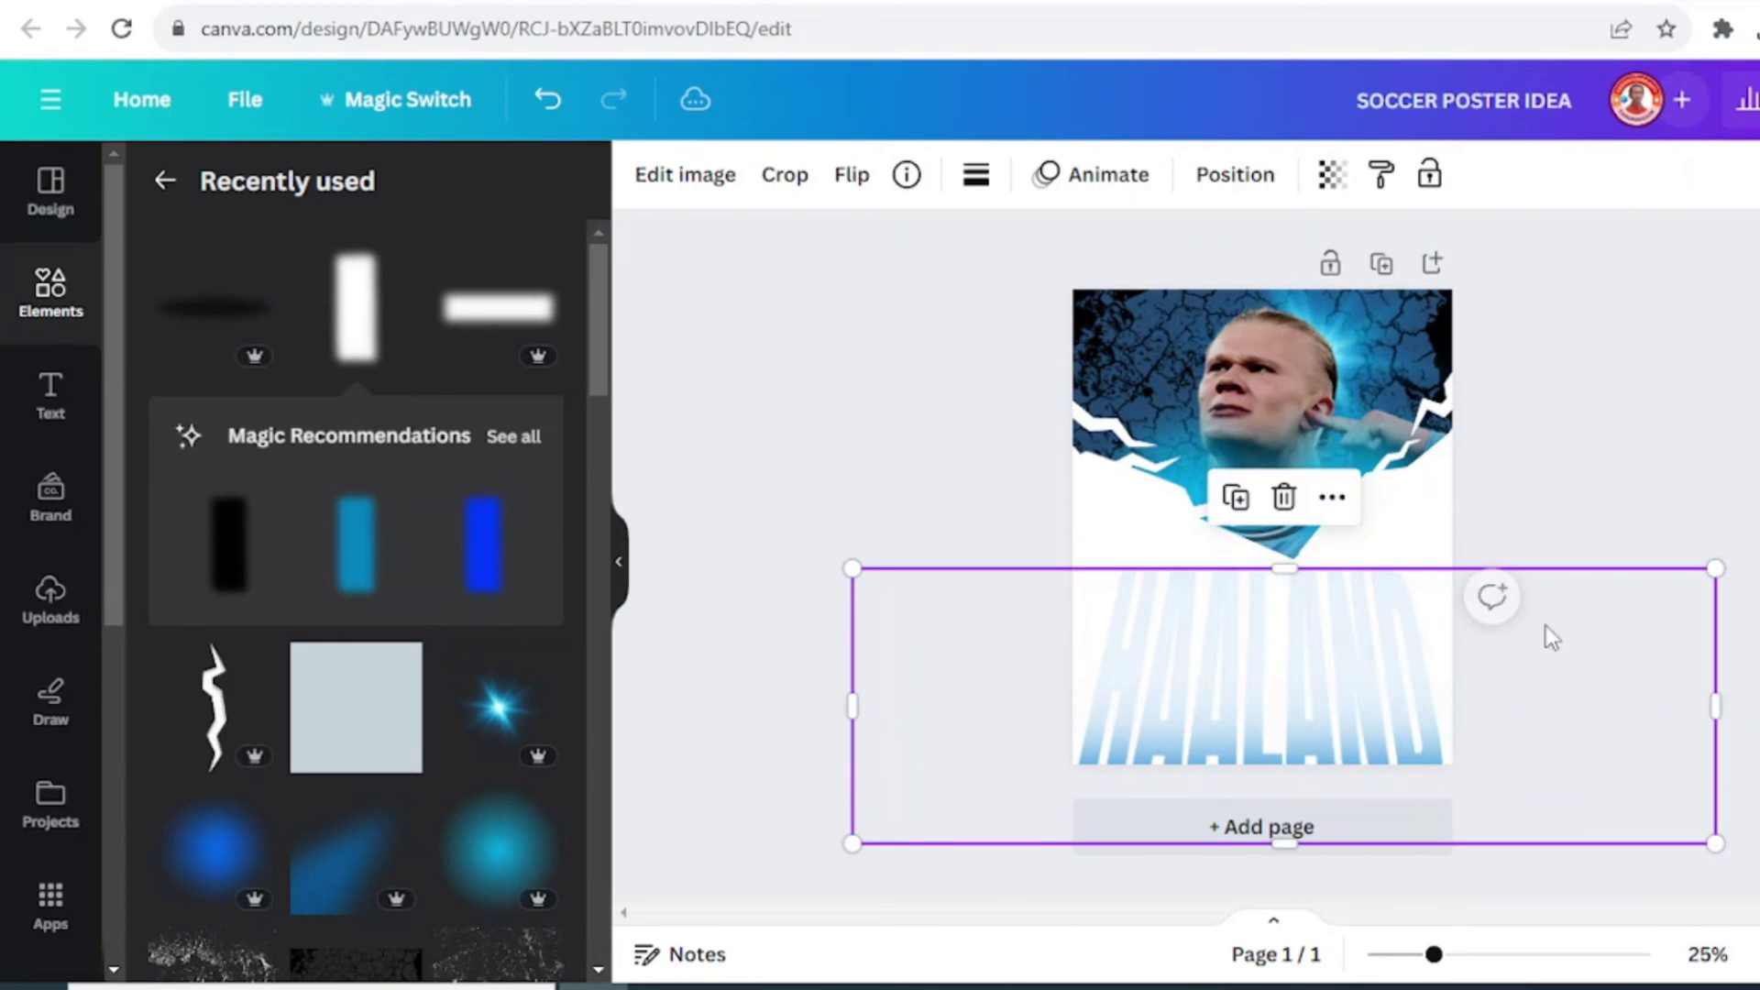
pyautogui.click(1509, 609)
pyautogui.click(1366, 695)
pyautogui.click(1377, 702)
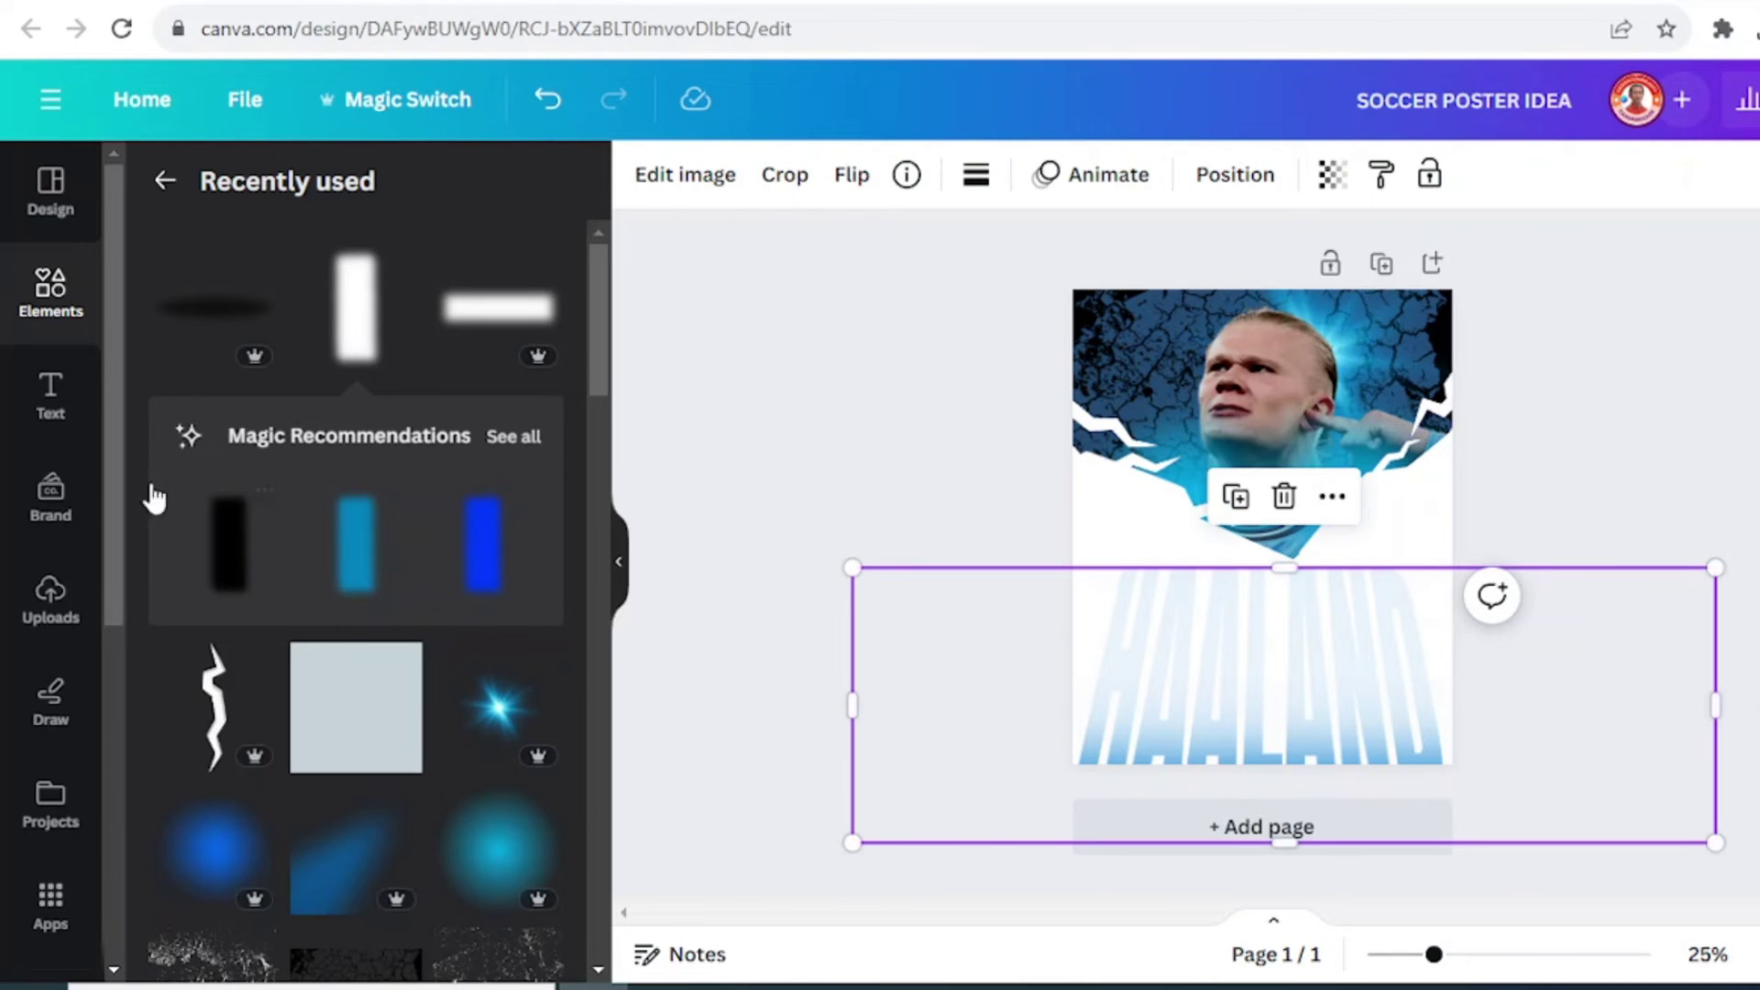
# Add the uploaded full-body running player cutout and enlarge it over the faded lettering, centered below the player's portrait.
pyautogui.click(47, 612)
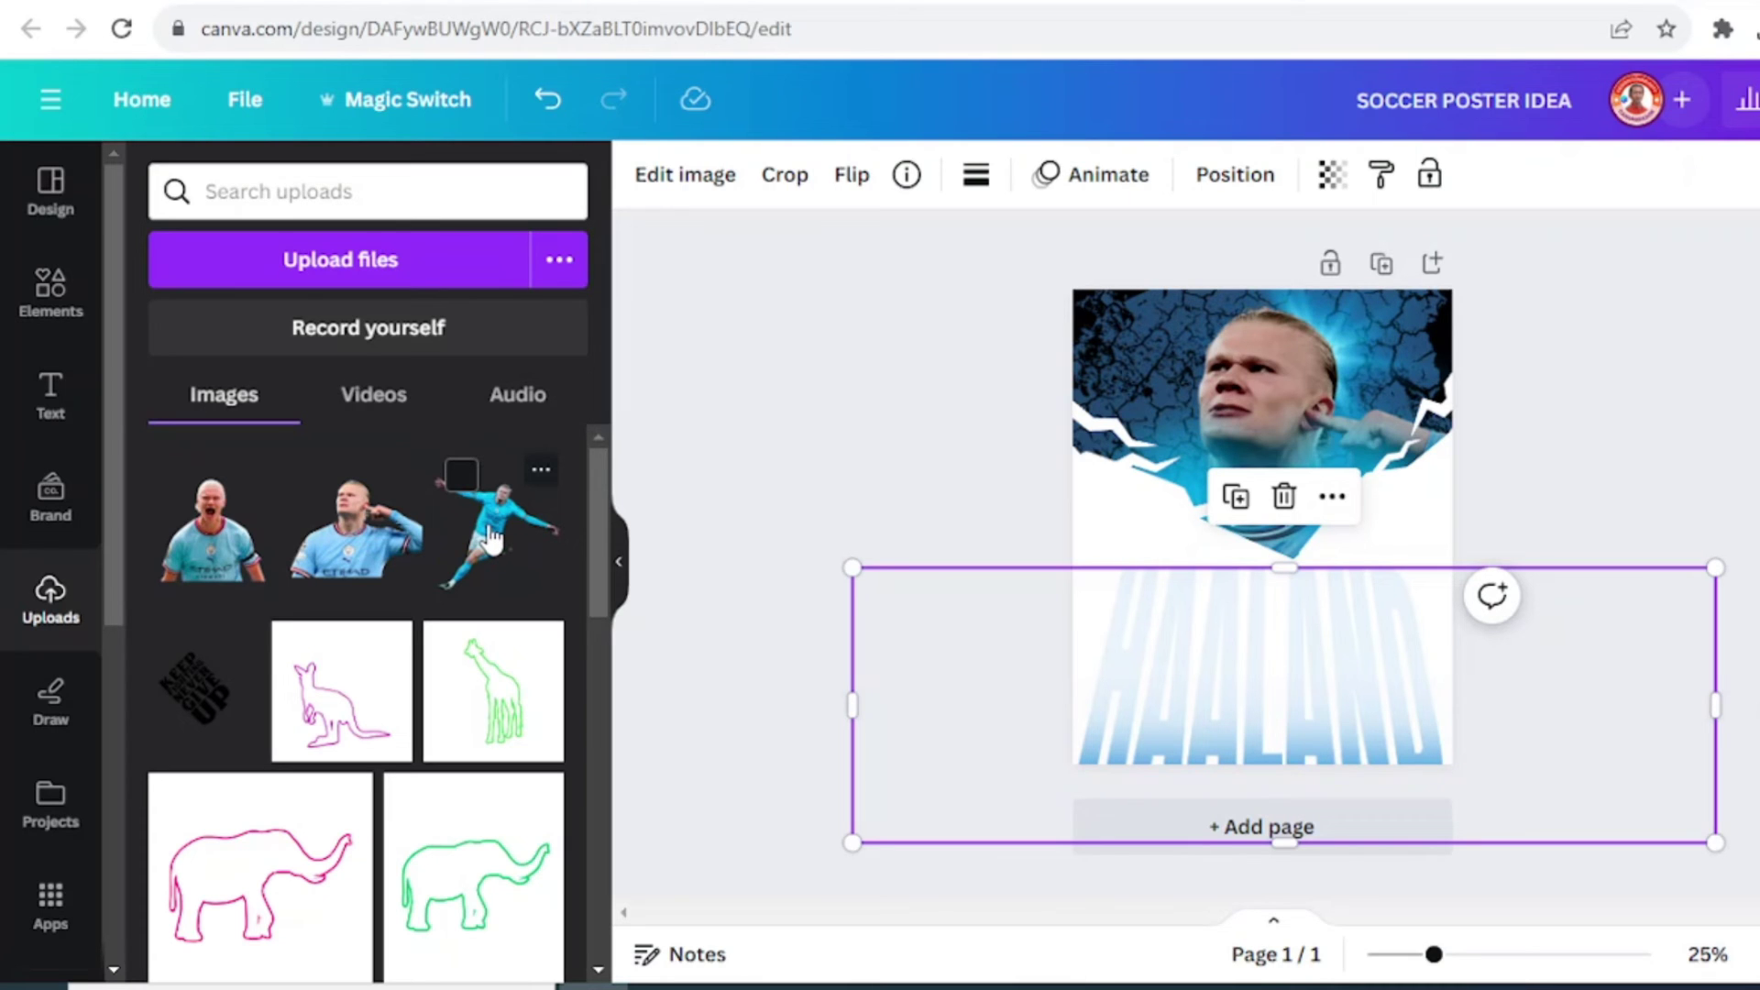
pyautogui.click(495, 539)
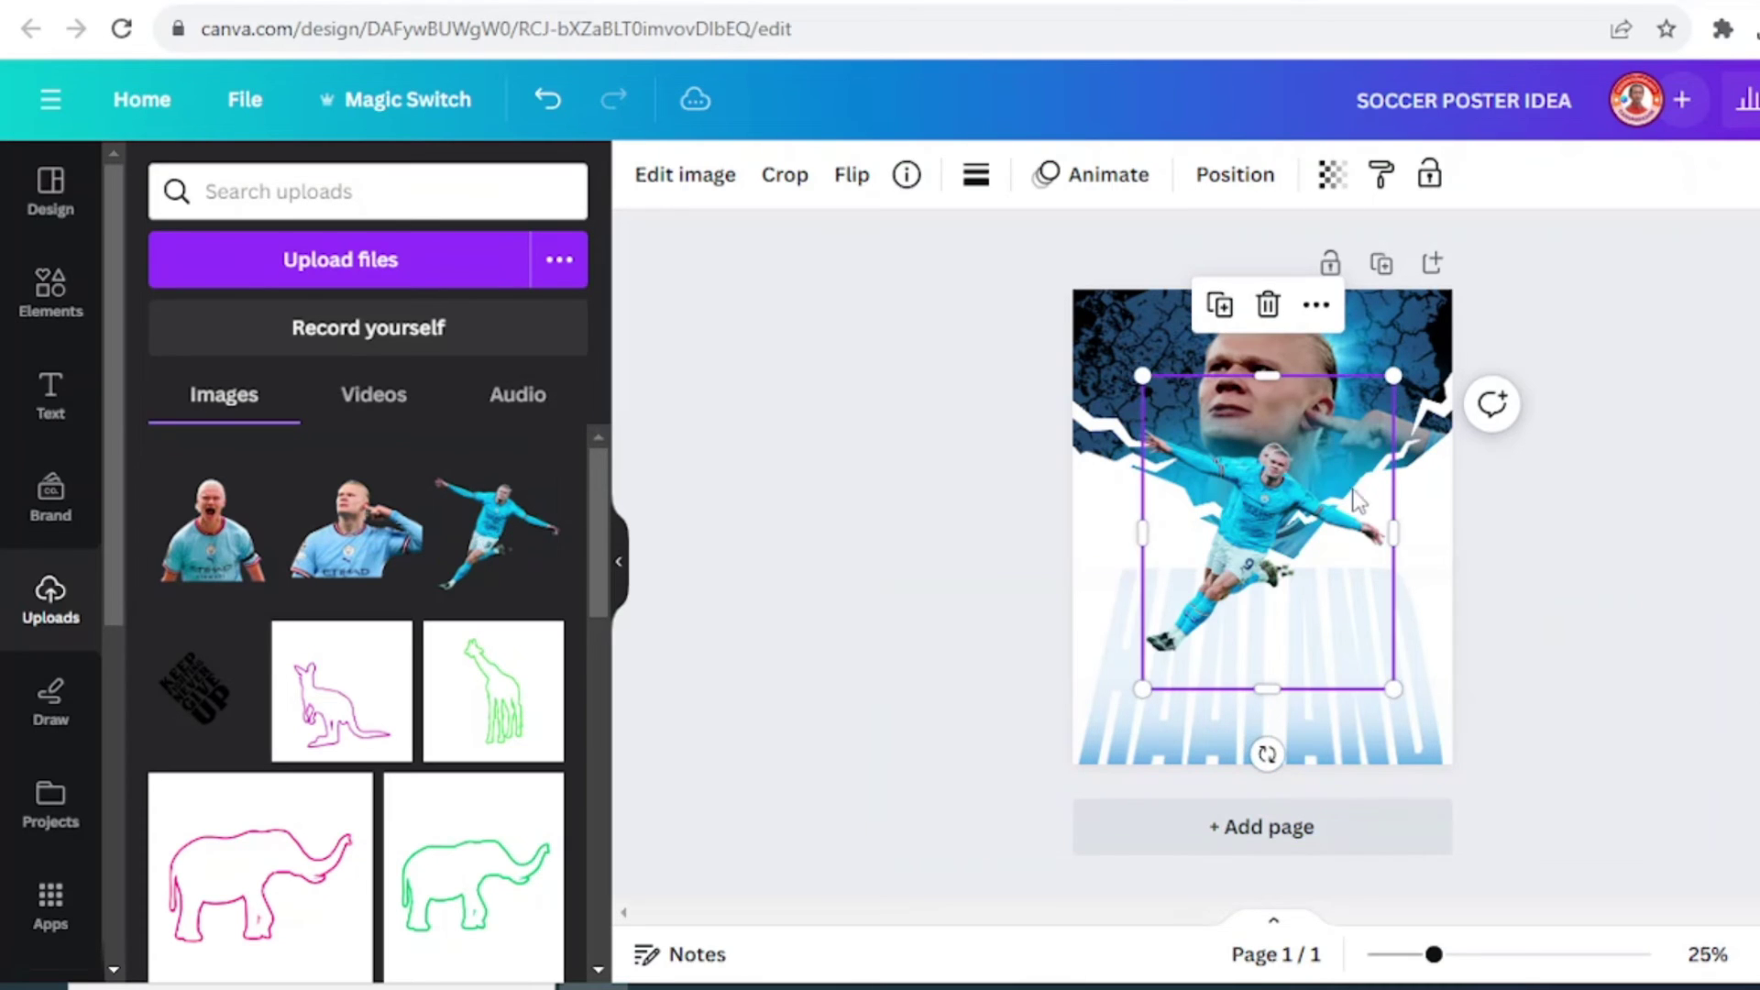
pyautogui.moveTo(1299, 502); pyautogui.dragTo(1294, 591)
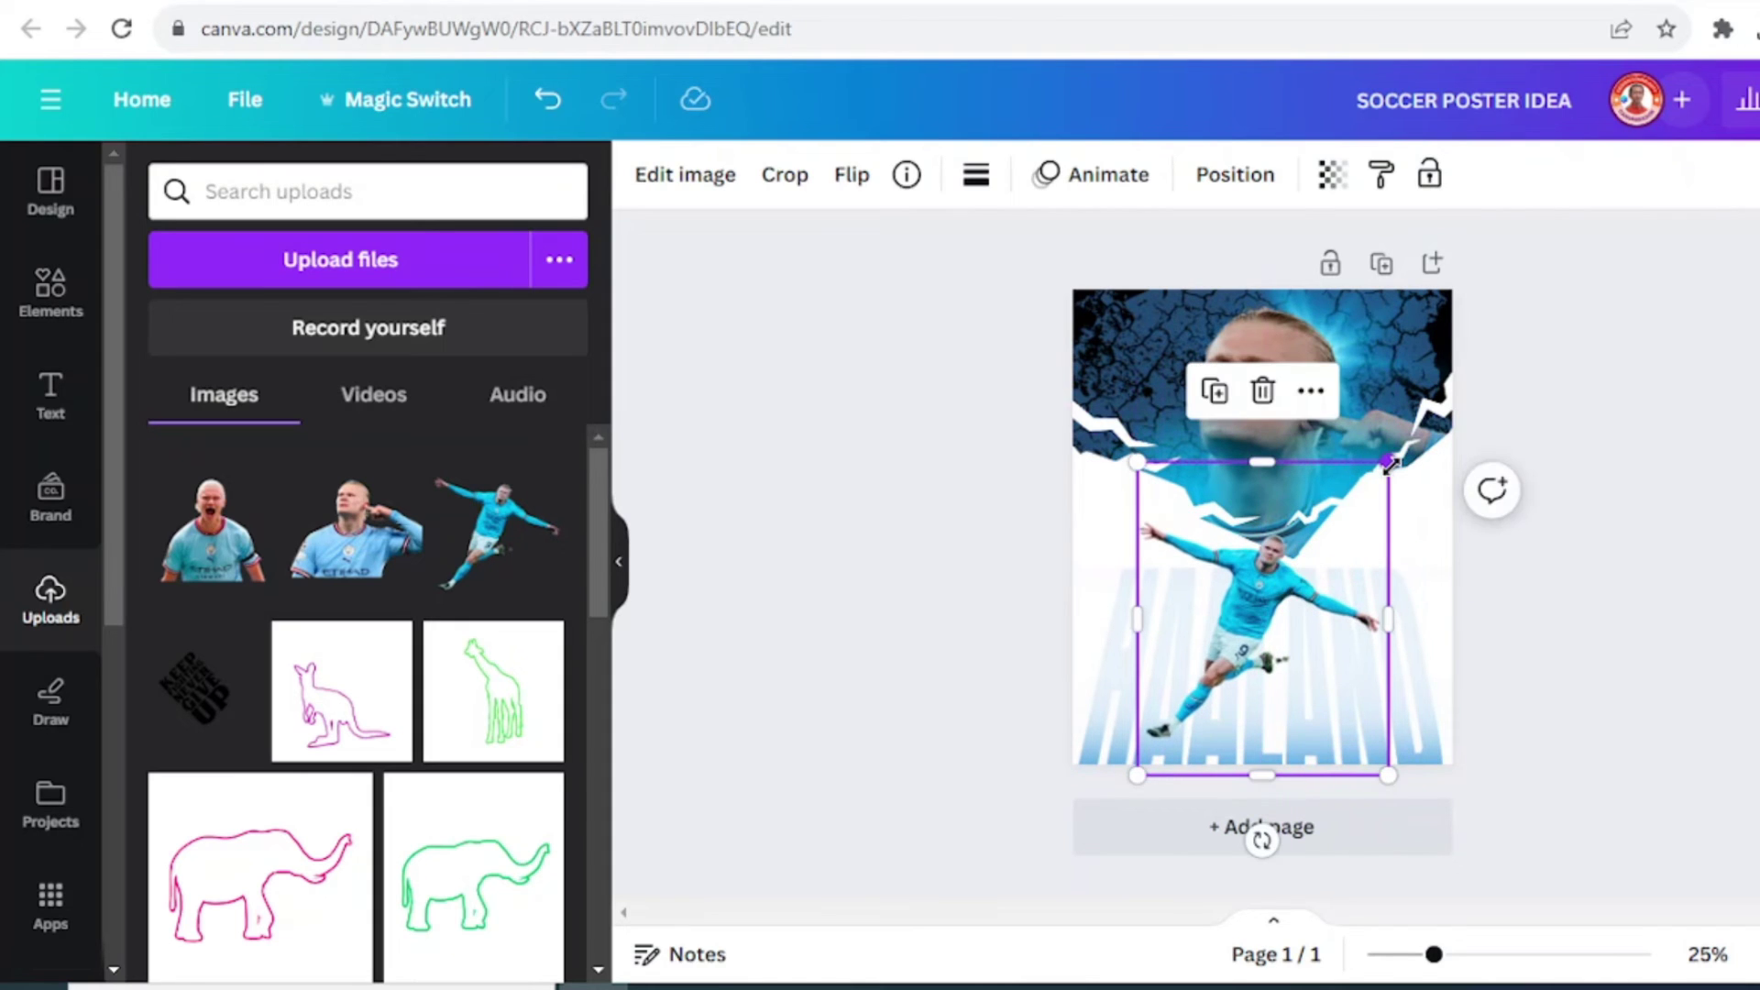
pyautogui.moveTo(1390, 462)
pyautogui.mouseDown()
pyautogui.moveTo(1406, 465)
pyautogui.moveTo(1393, 454)
pyautogui.mouseUp()
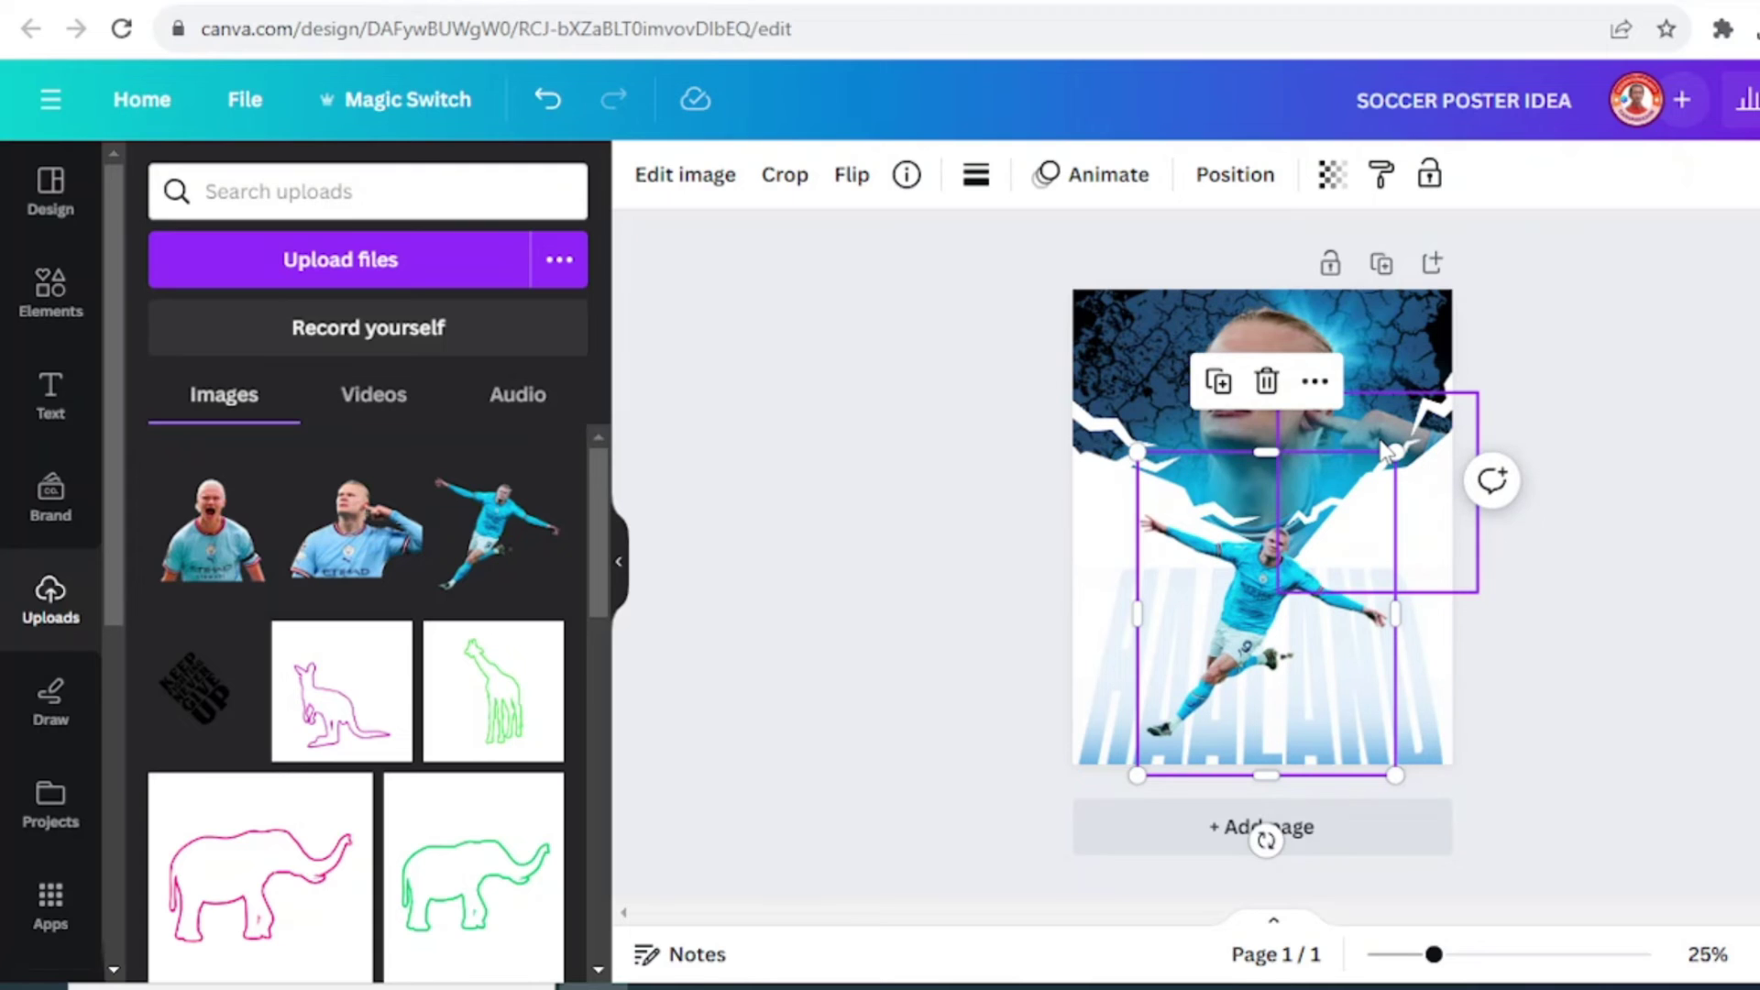
pyautogui.moveTo(1395, 453); pyautogui.dragTo(1464, 443)
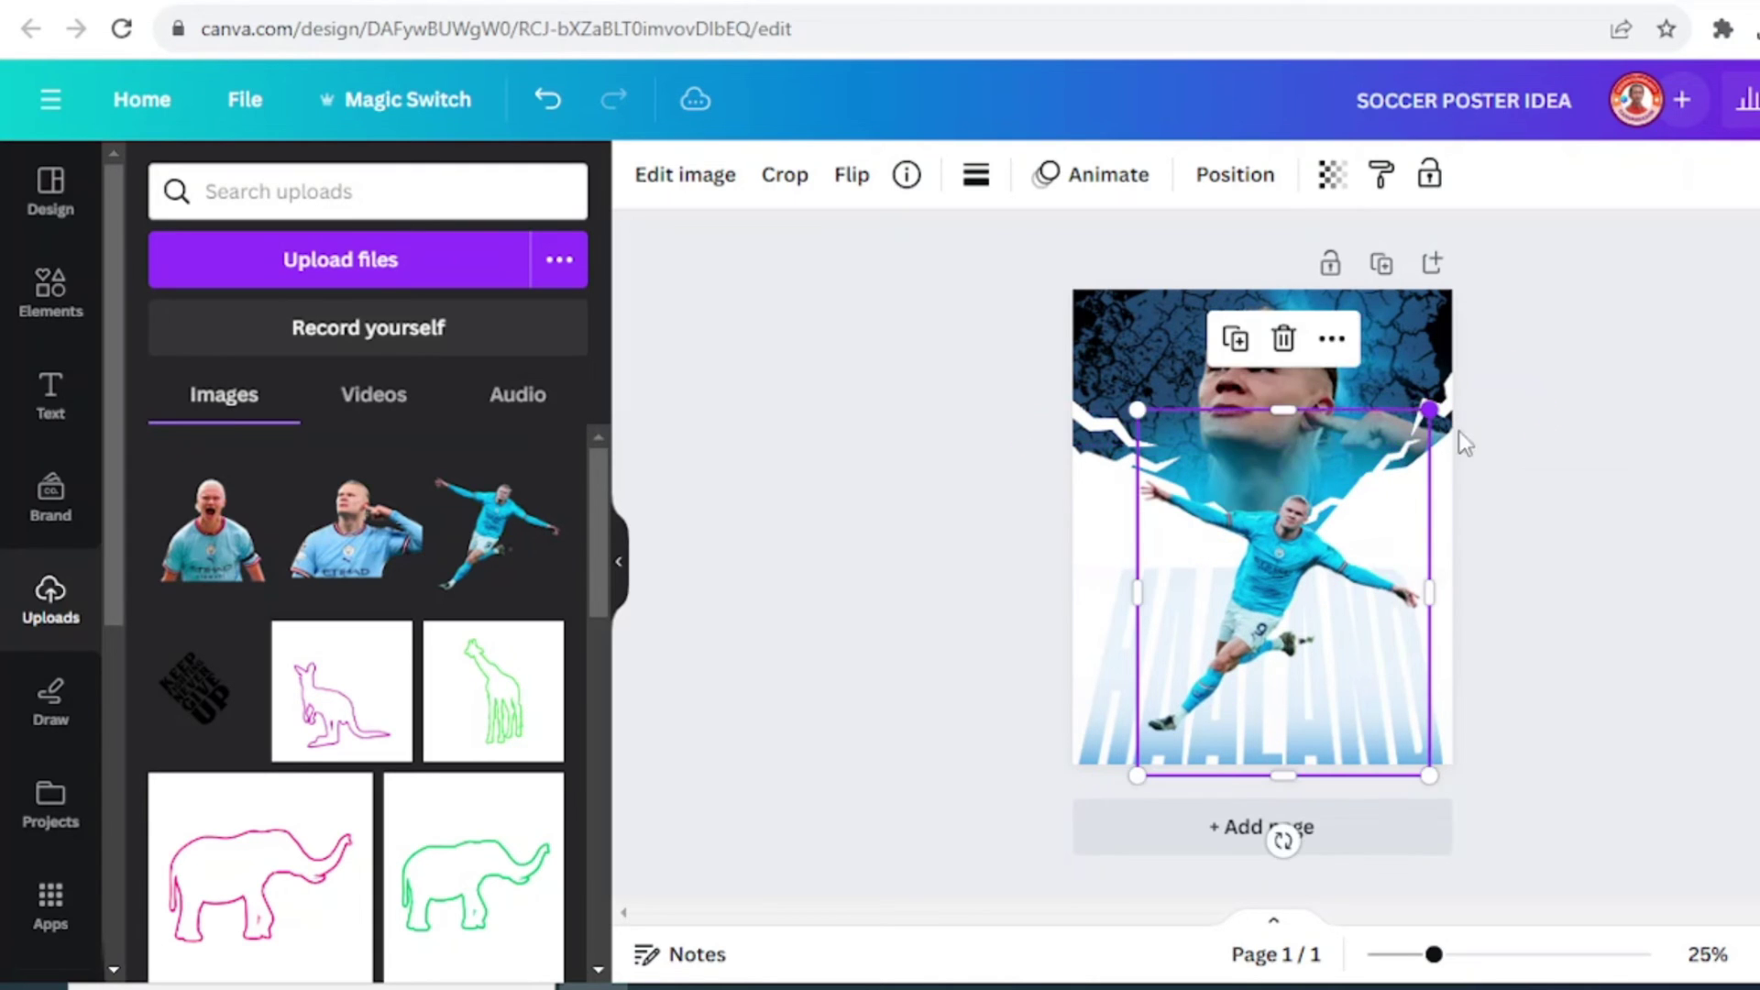
pyautogui.moveTo(1286, 566); pyautogui.dragTo(1280, 566)
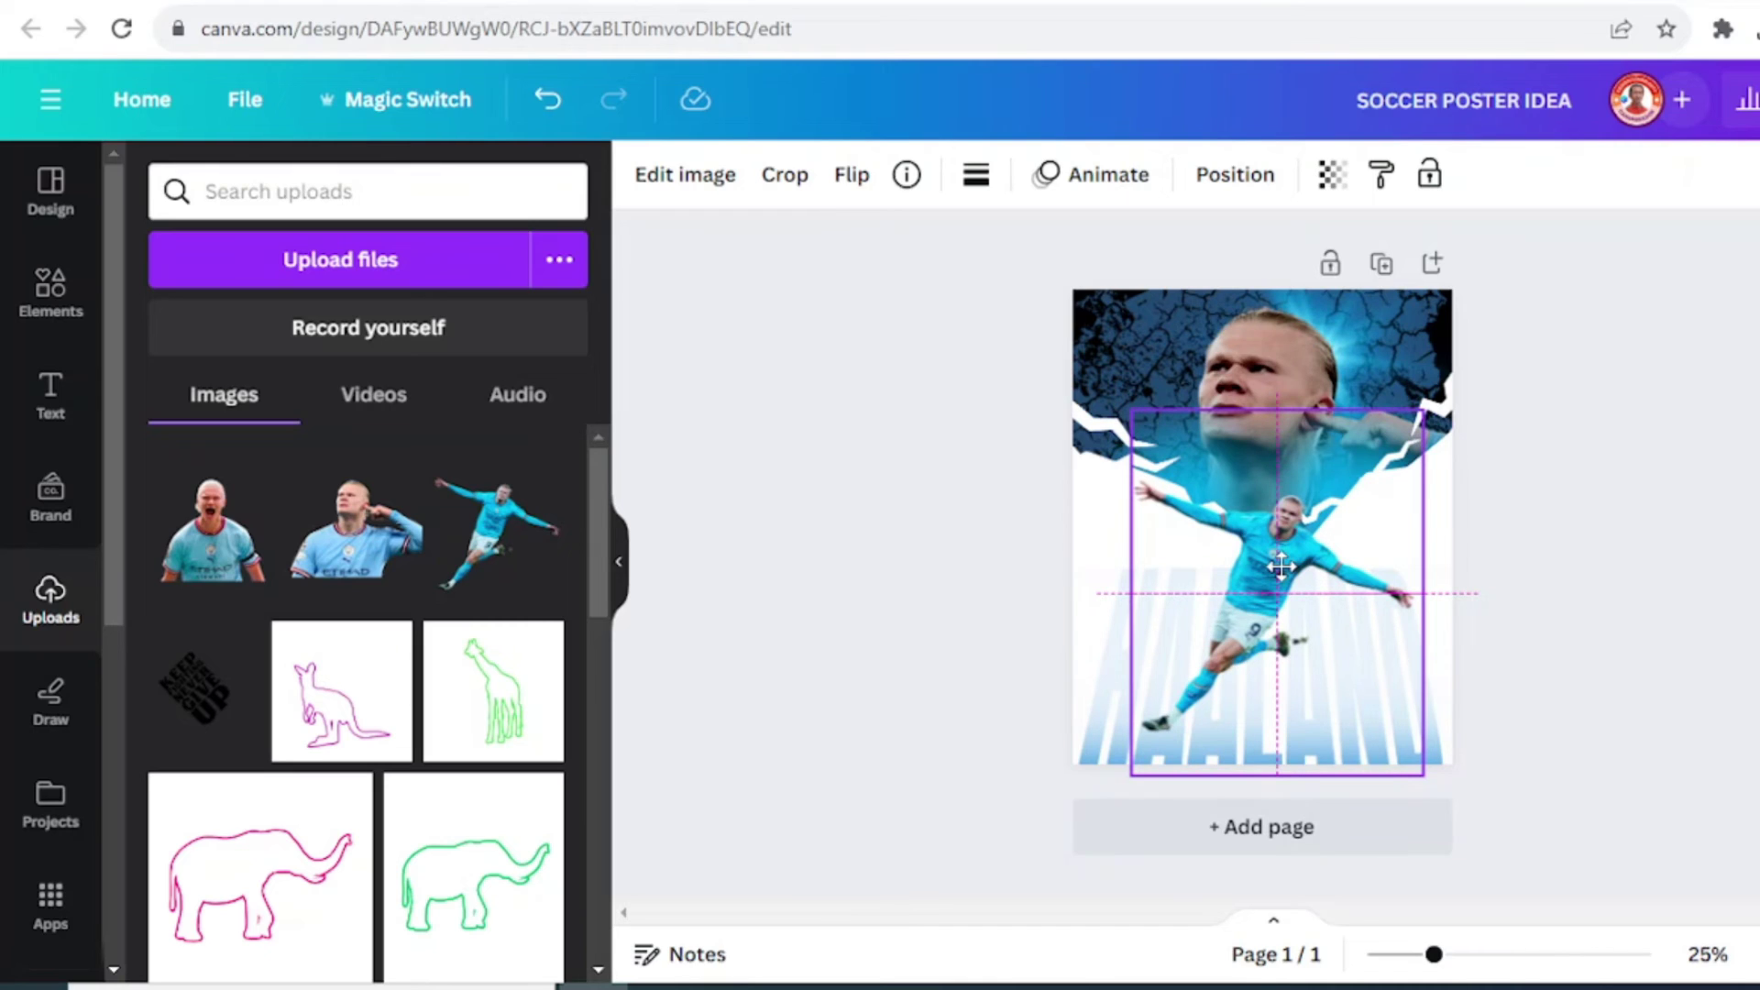
pyautogui.moveTo(1280, 566); pyautogui.dragTo(1281, 566)
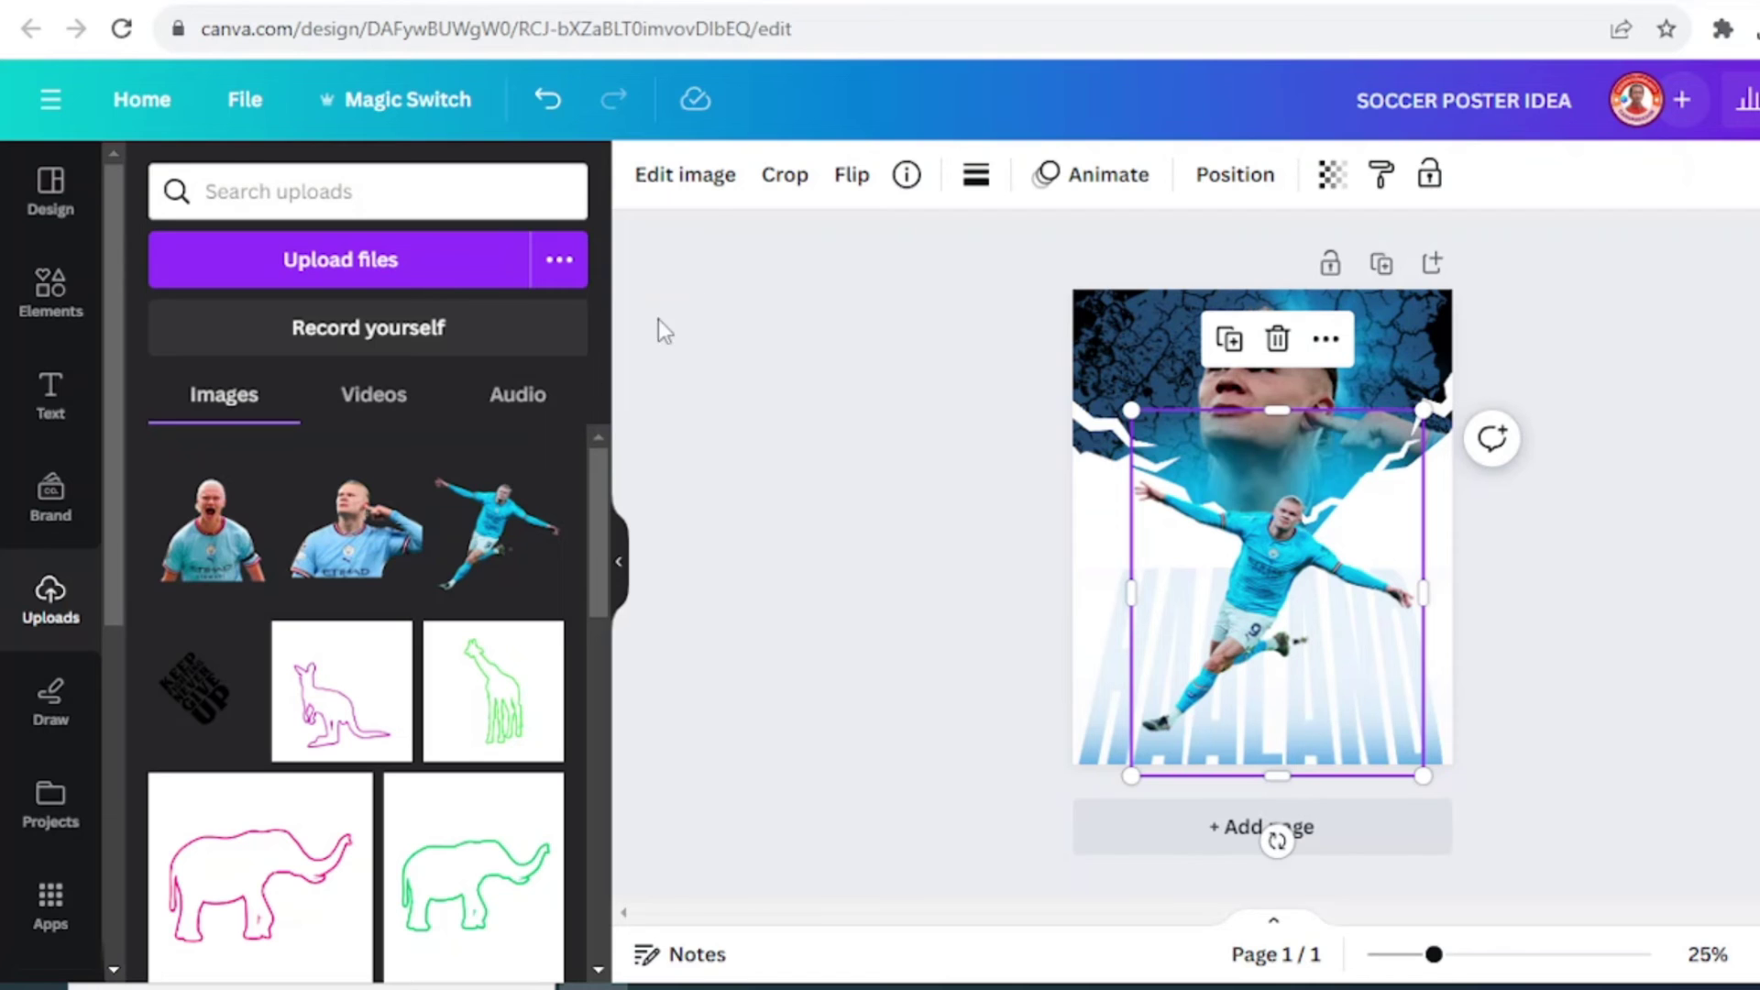
# Erase the leftover fragment beside the running player's raised foot with Background Remover's Erase brush and apply the edit.
pyautogui.click(707, 183)
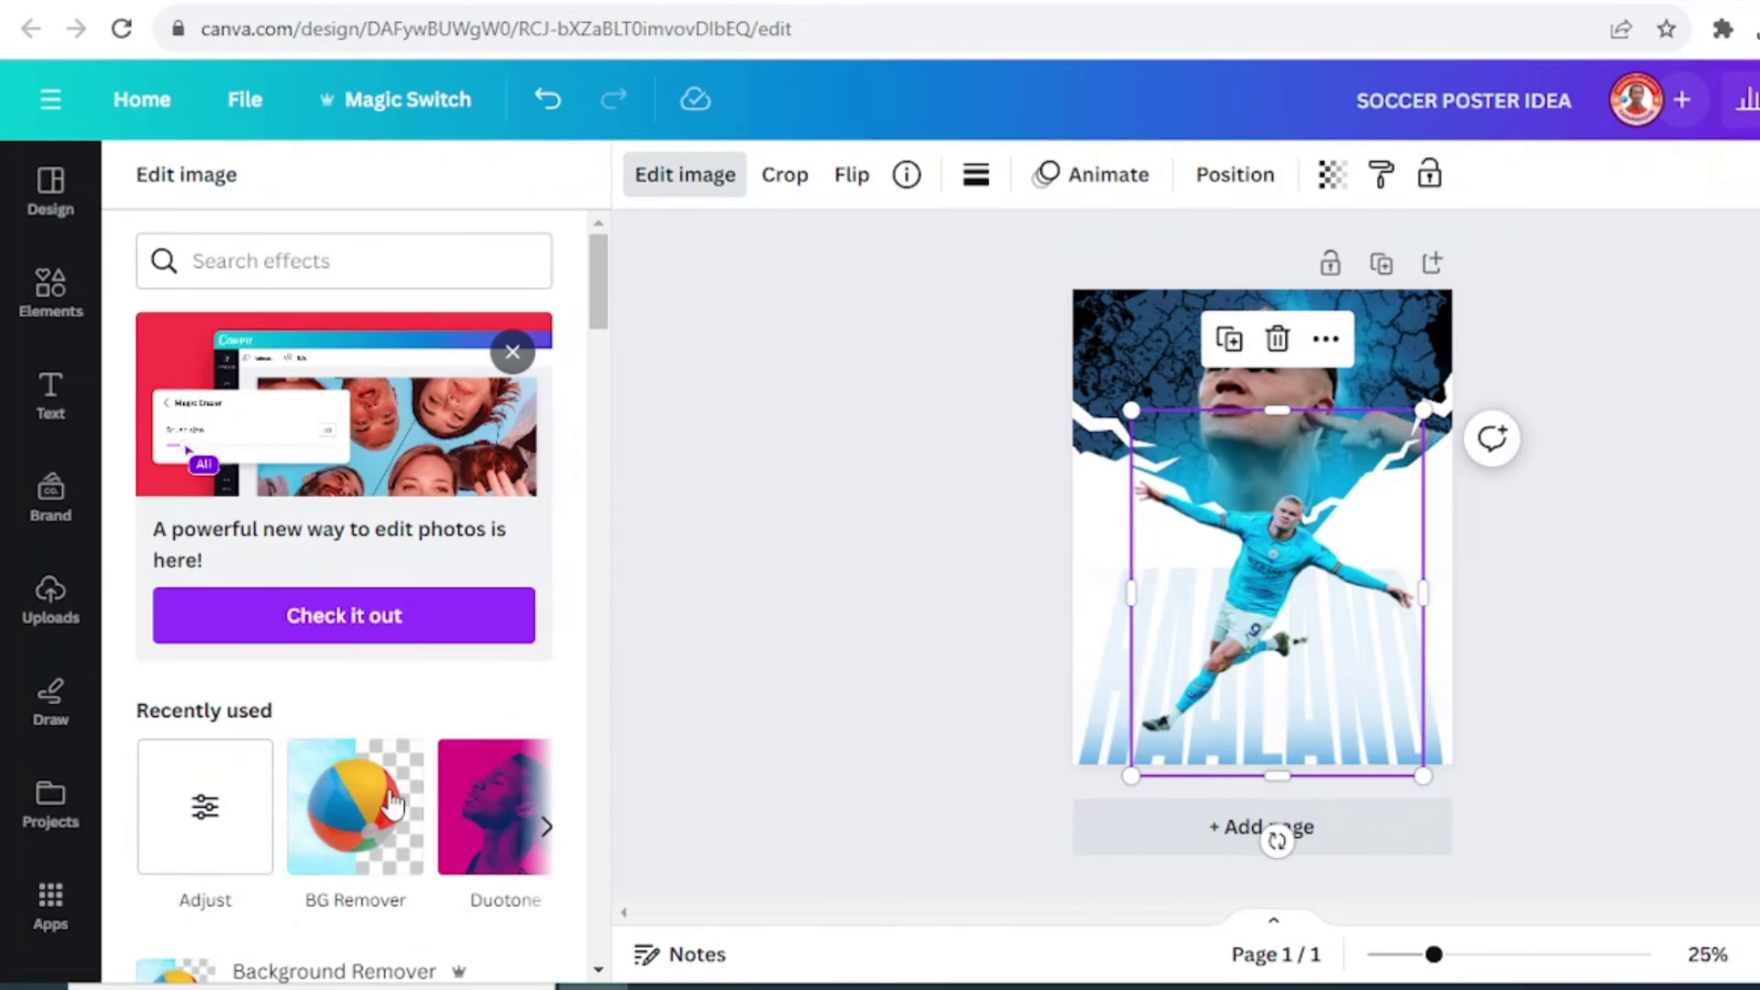
pyautogui.click(399, 812)
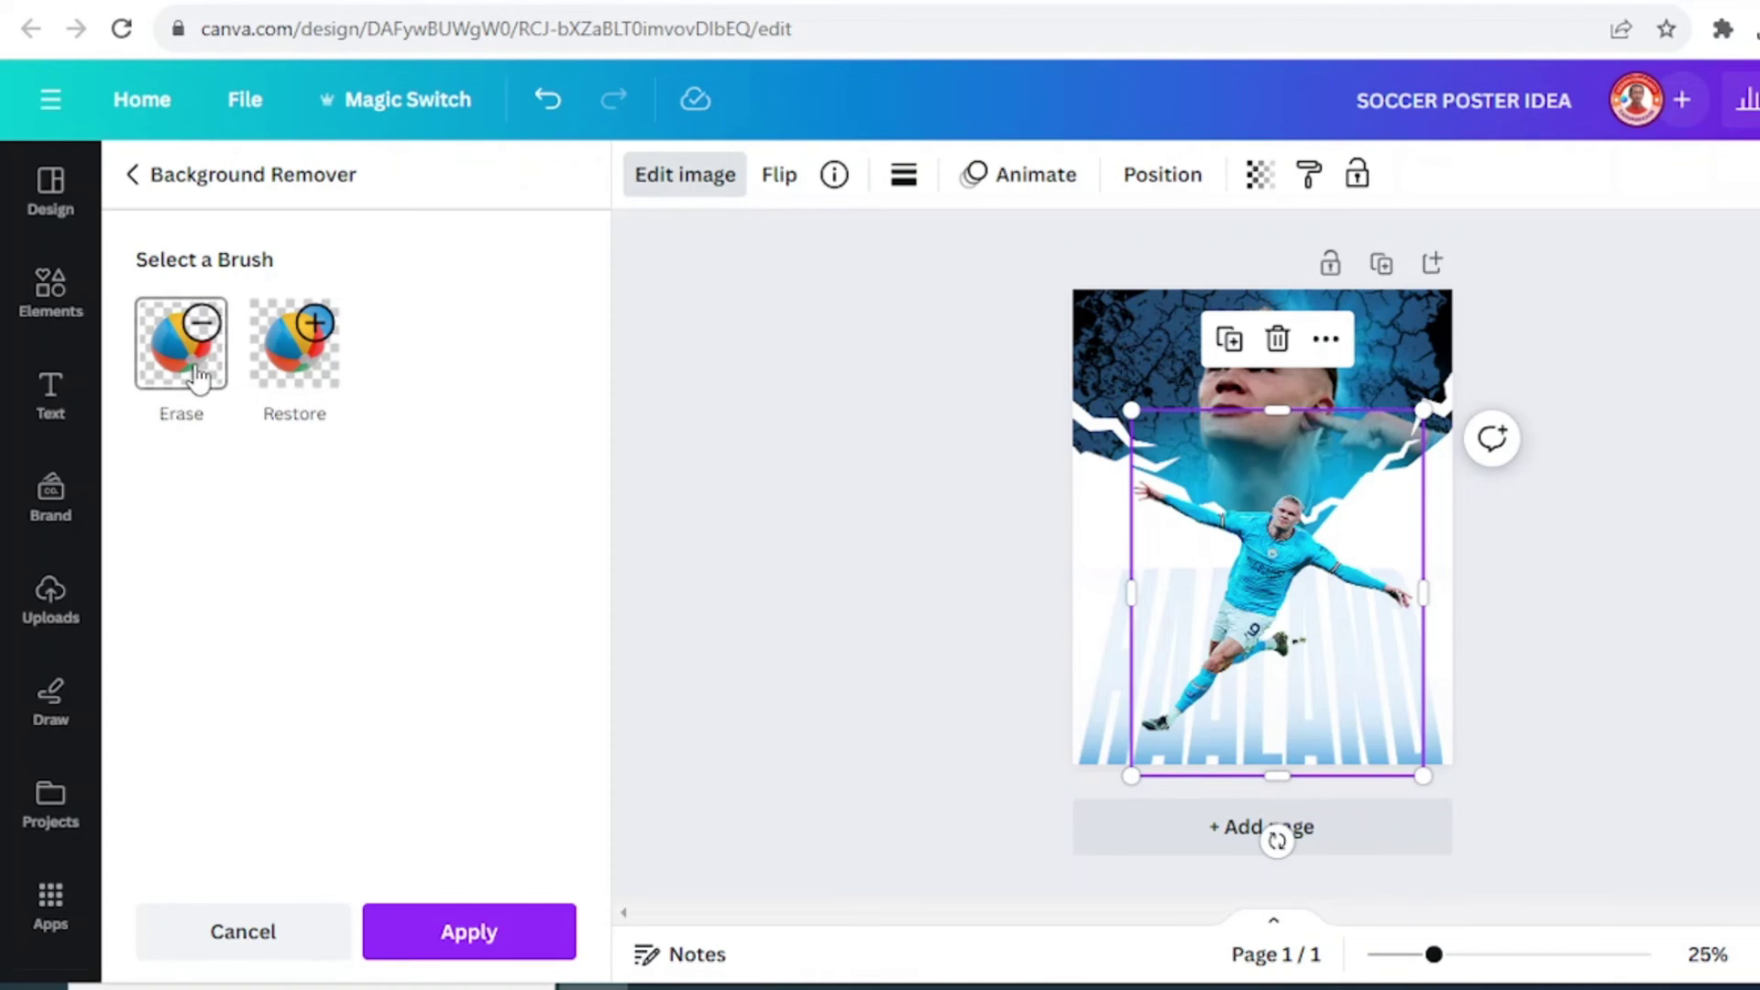
pyautogui.click(197, 376)
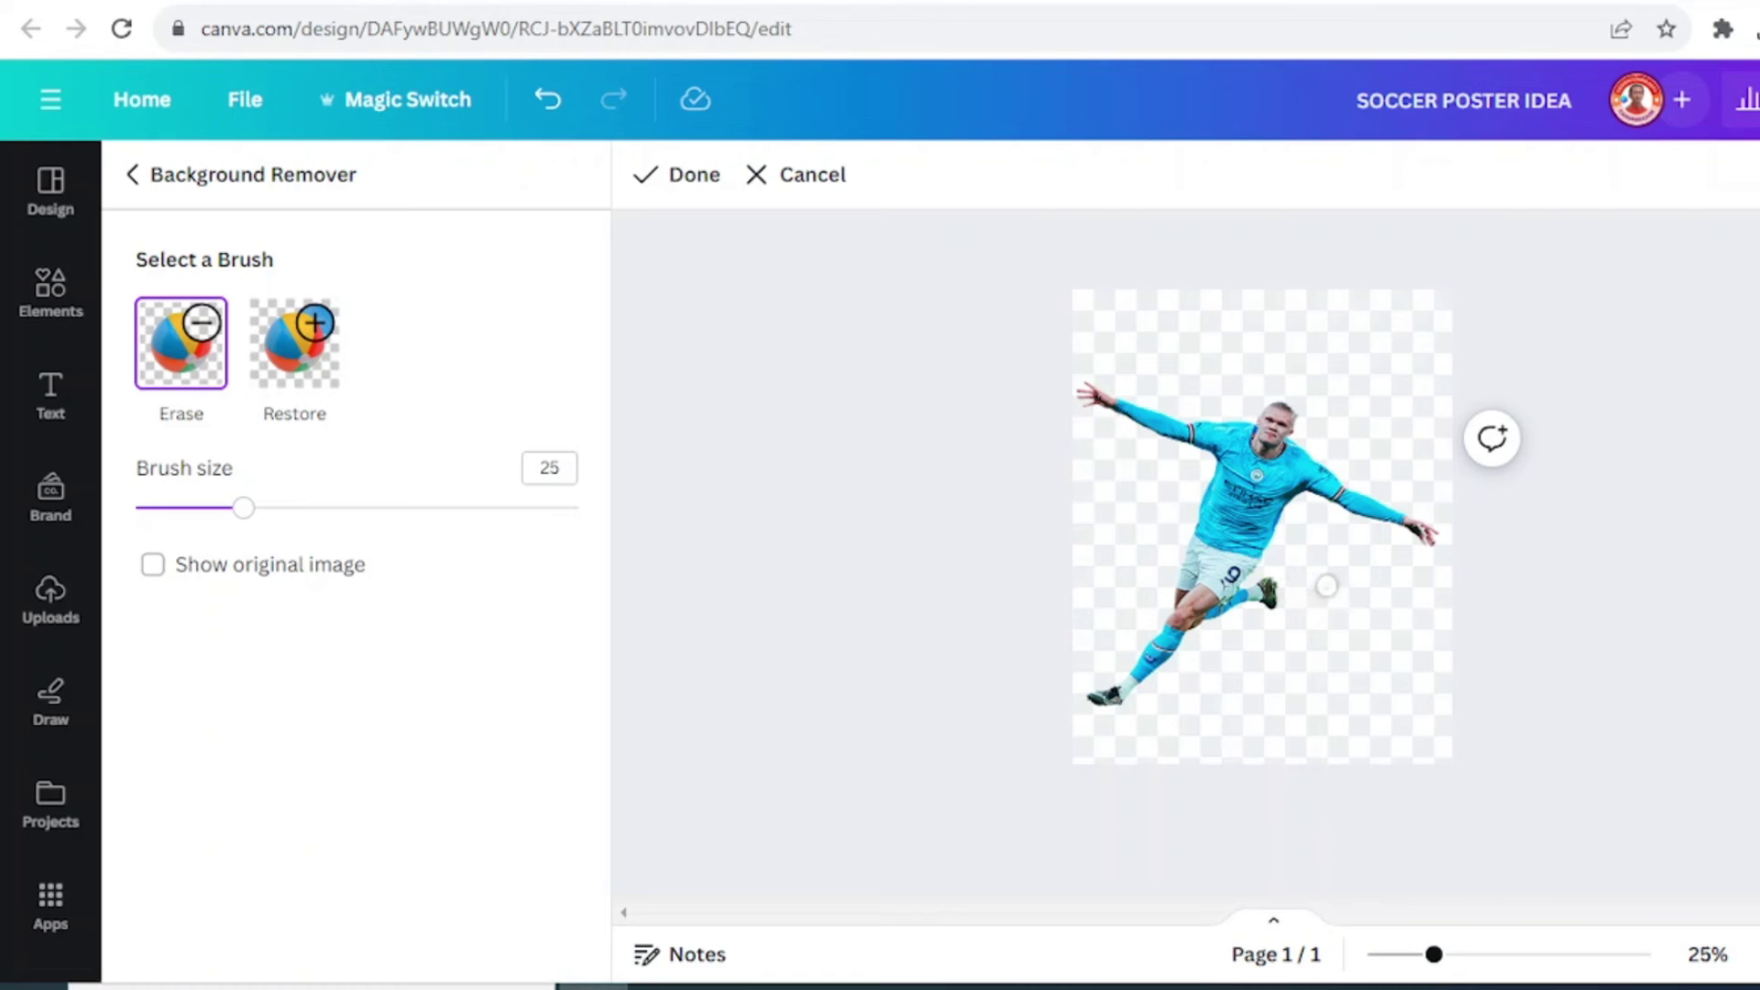
pyautogui.click(688, 174)
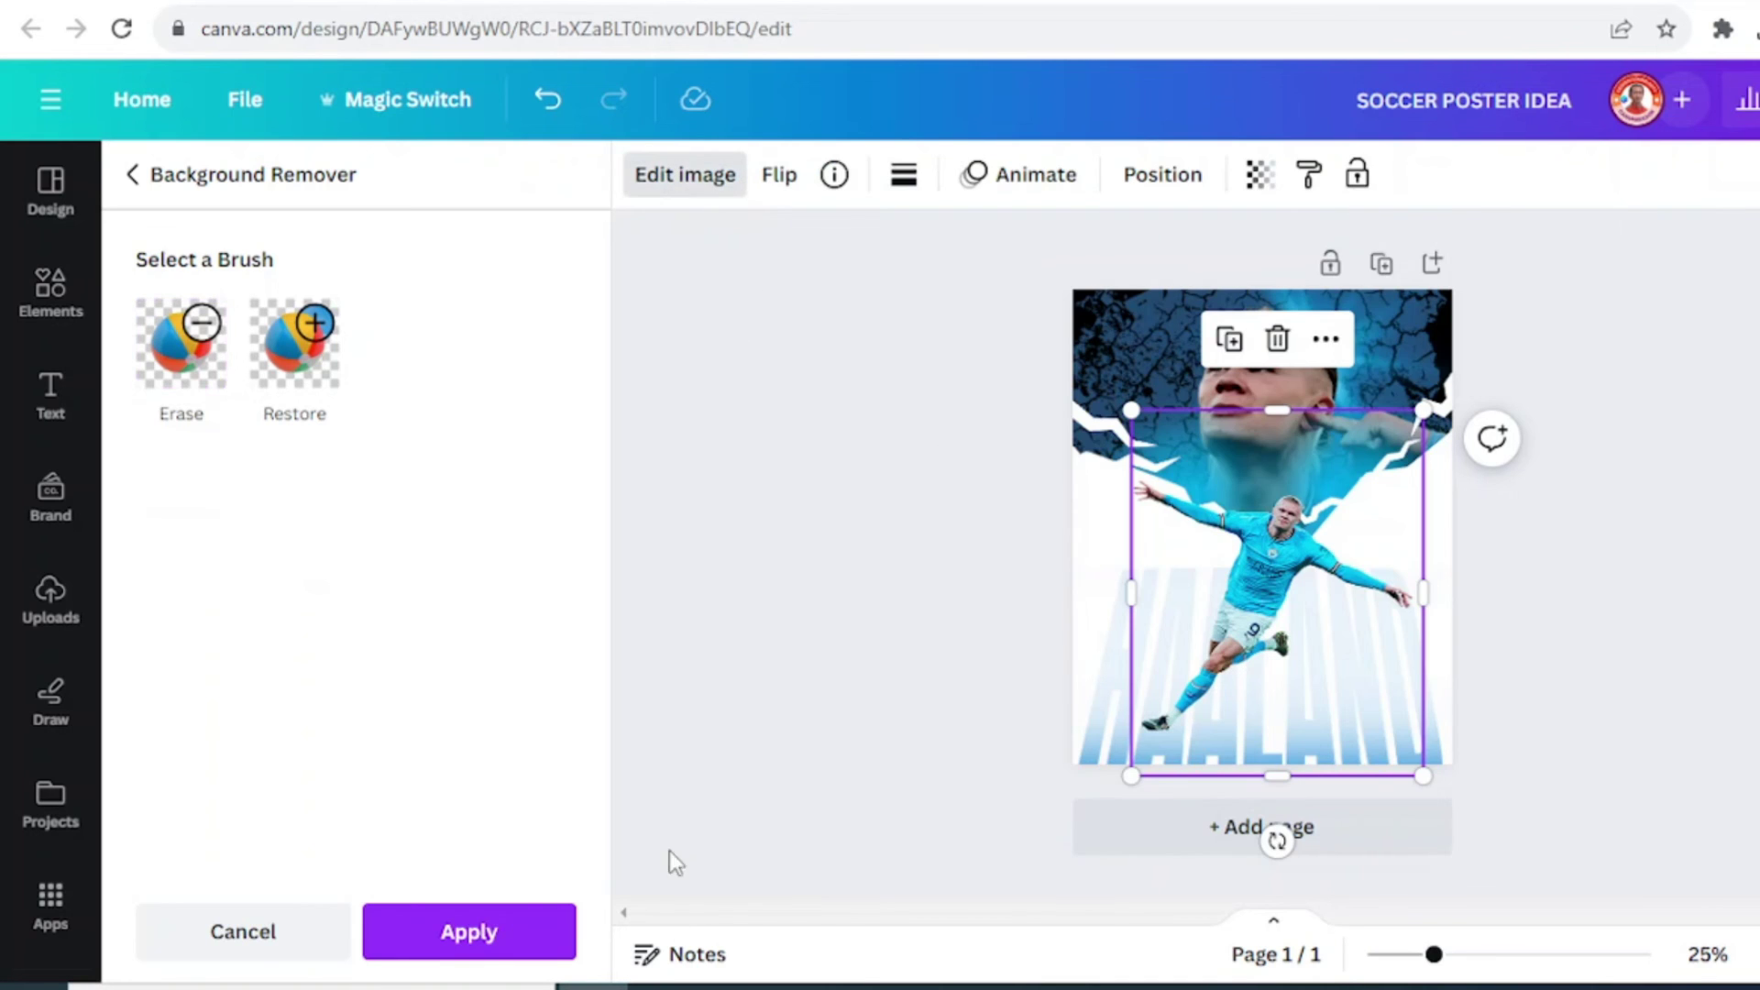
pyautogui.click(492, 932)
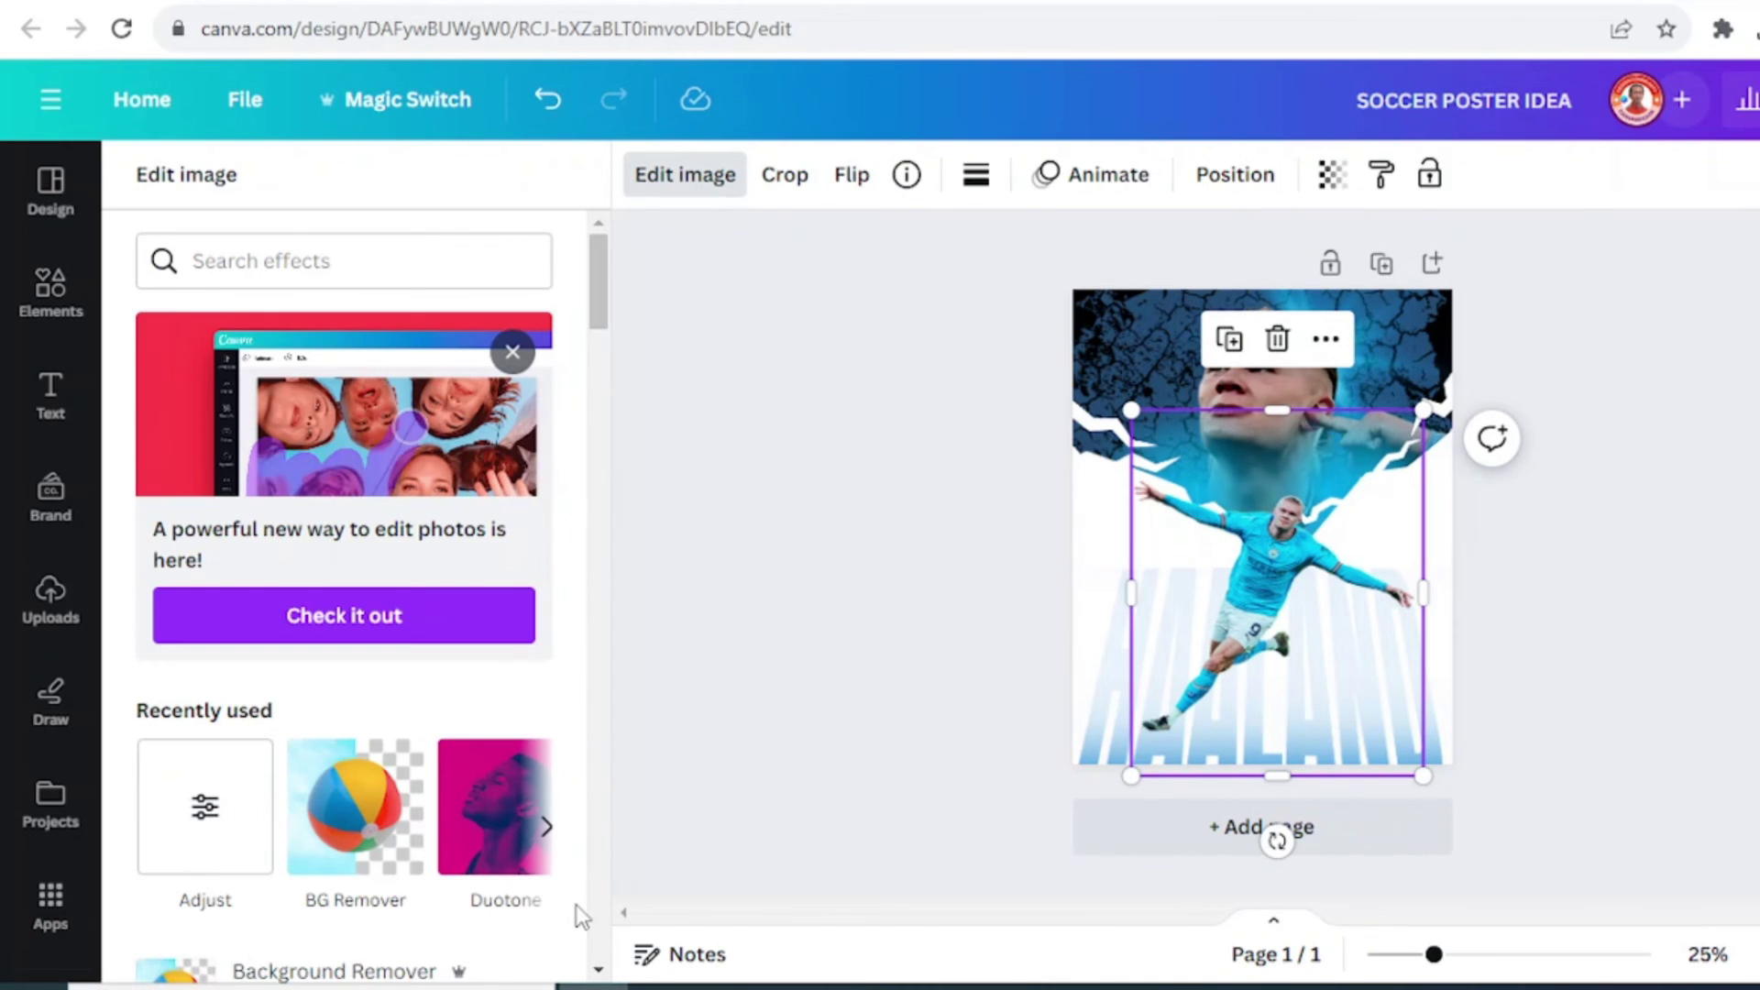
# Add the Drop Shadow element, shrink it to about the shoe's width, and place it under the running player's planted foot.
pyautogui.click(50, 291)
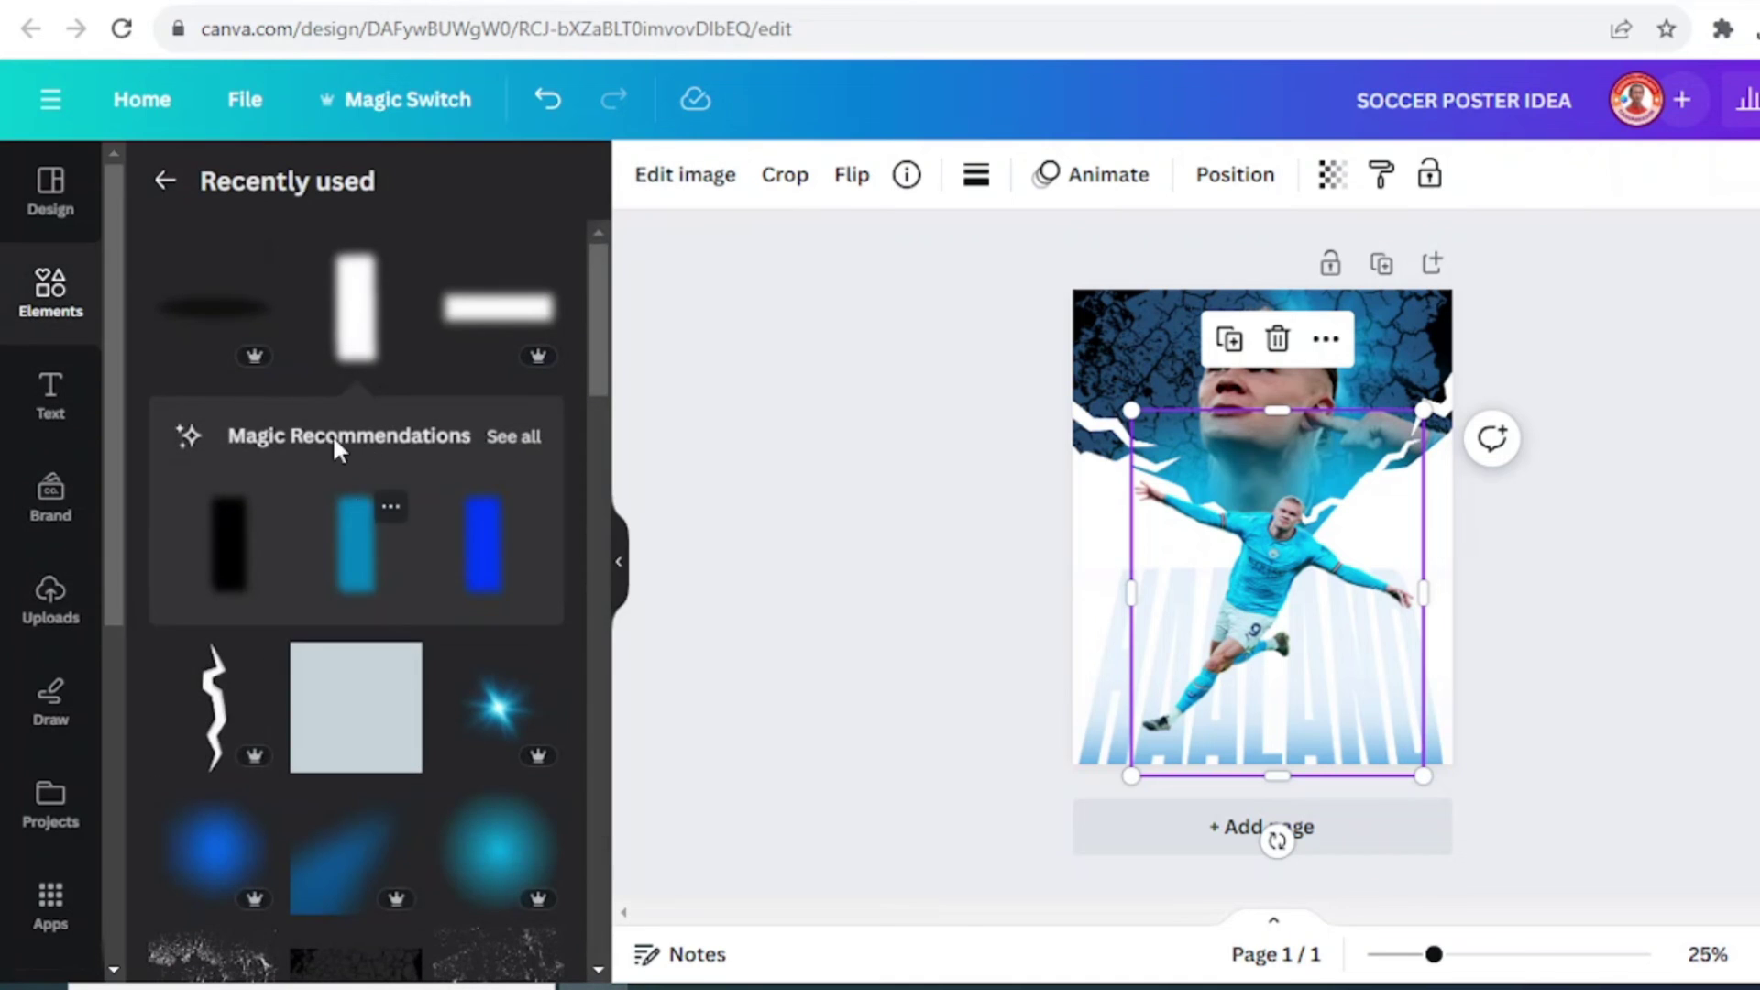
pyautogui.click(256, 266)
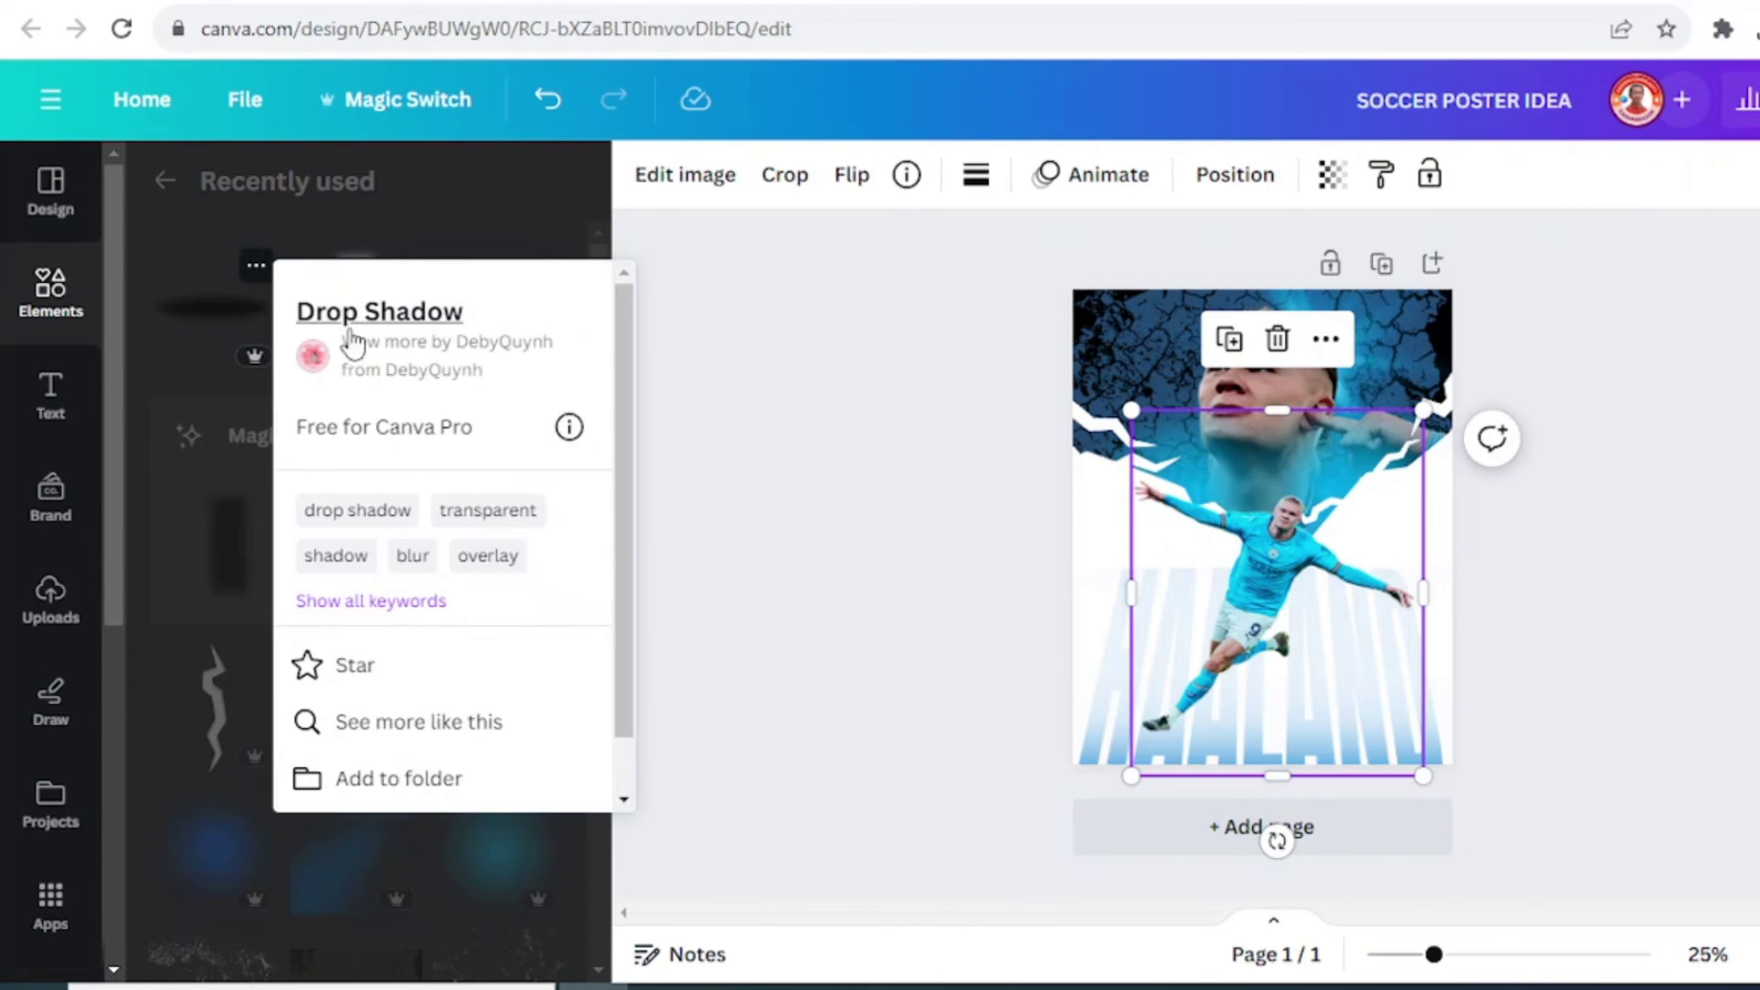
pyautogui.click(207, 332)
pyautogui.click(207, 323)
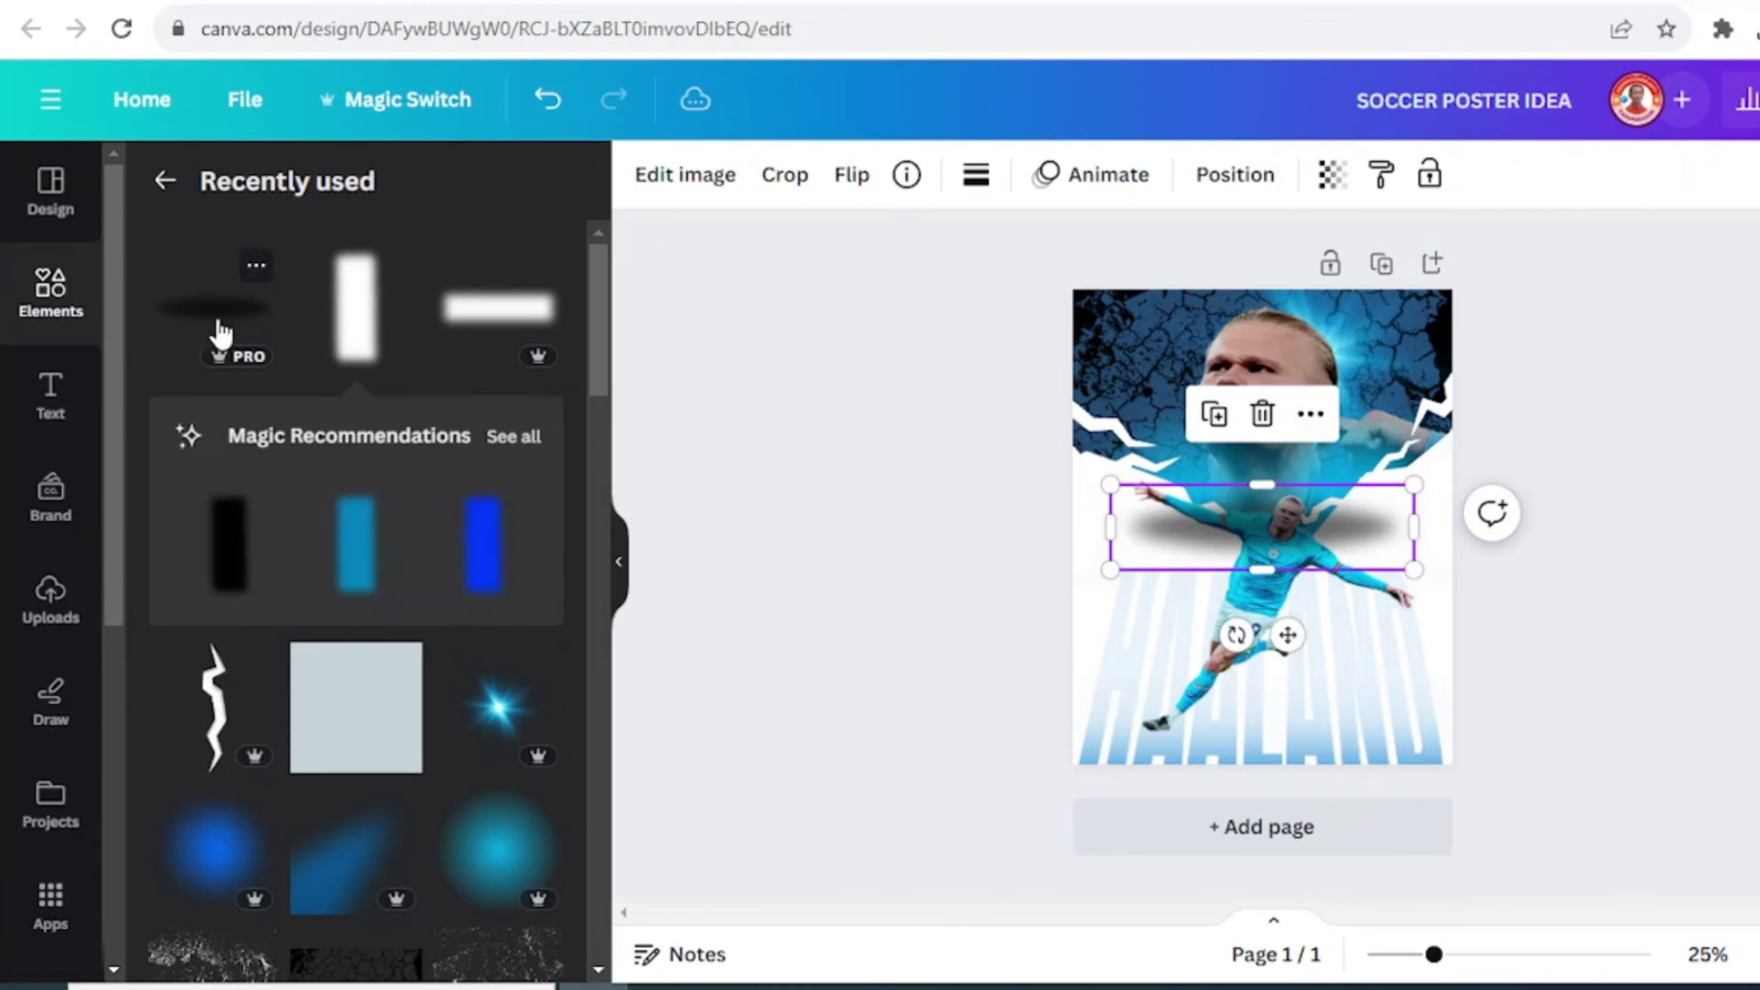
pyautogui.moveTo(1306, 490); pyautogui.dragTo(1192, 546)
pyautogui.moveTo(1179, 629); pyautogui.dragTo(1185, 807)
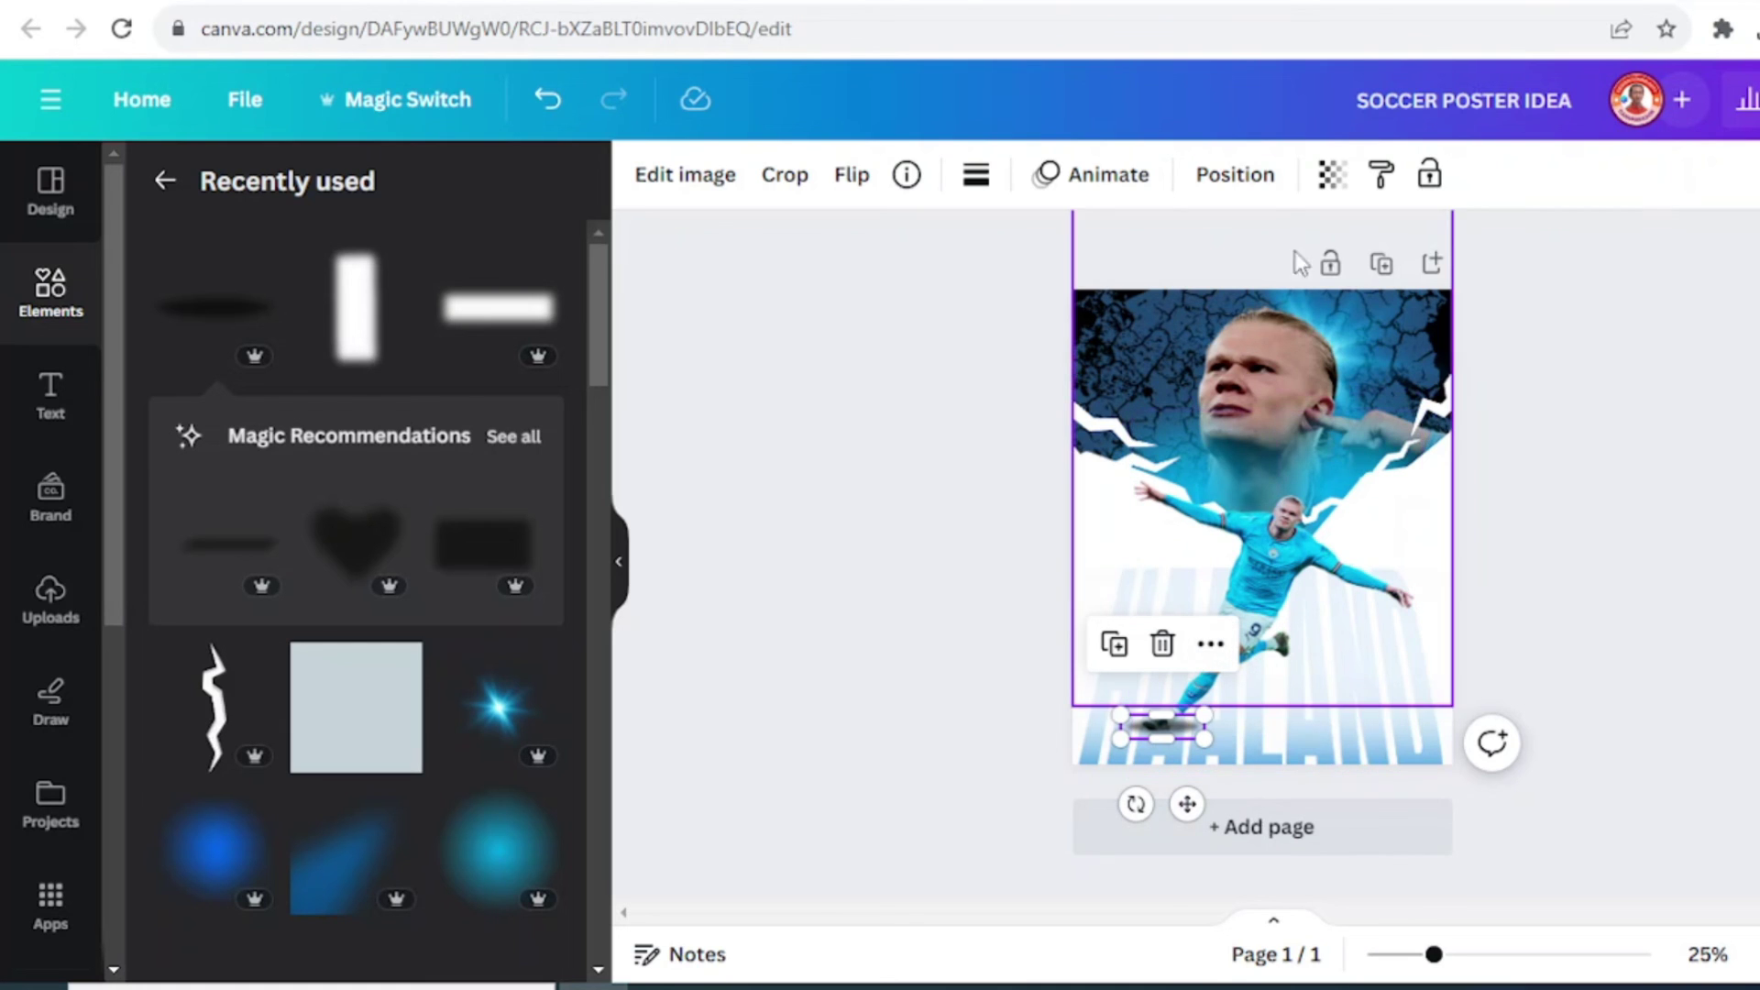
# Move the drop shadow's layer directly below the running player cutout, then shrink it slightly and align it under the planted foot.
pyautogui.click(1234, 176)
pyautogui.moveTo(419, 362); pyautogui.dragTo(426, 450)
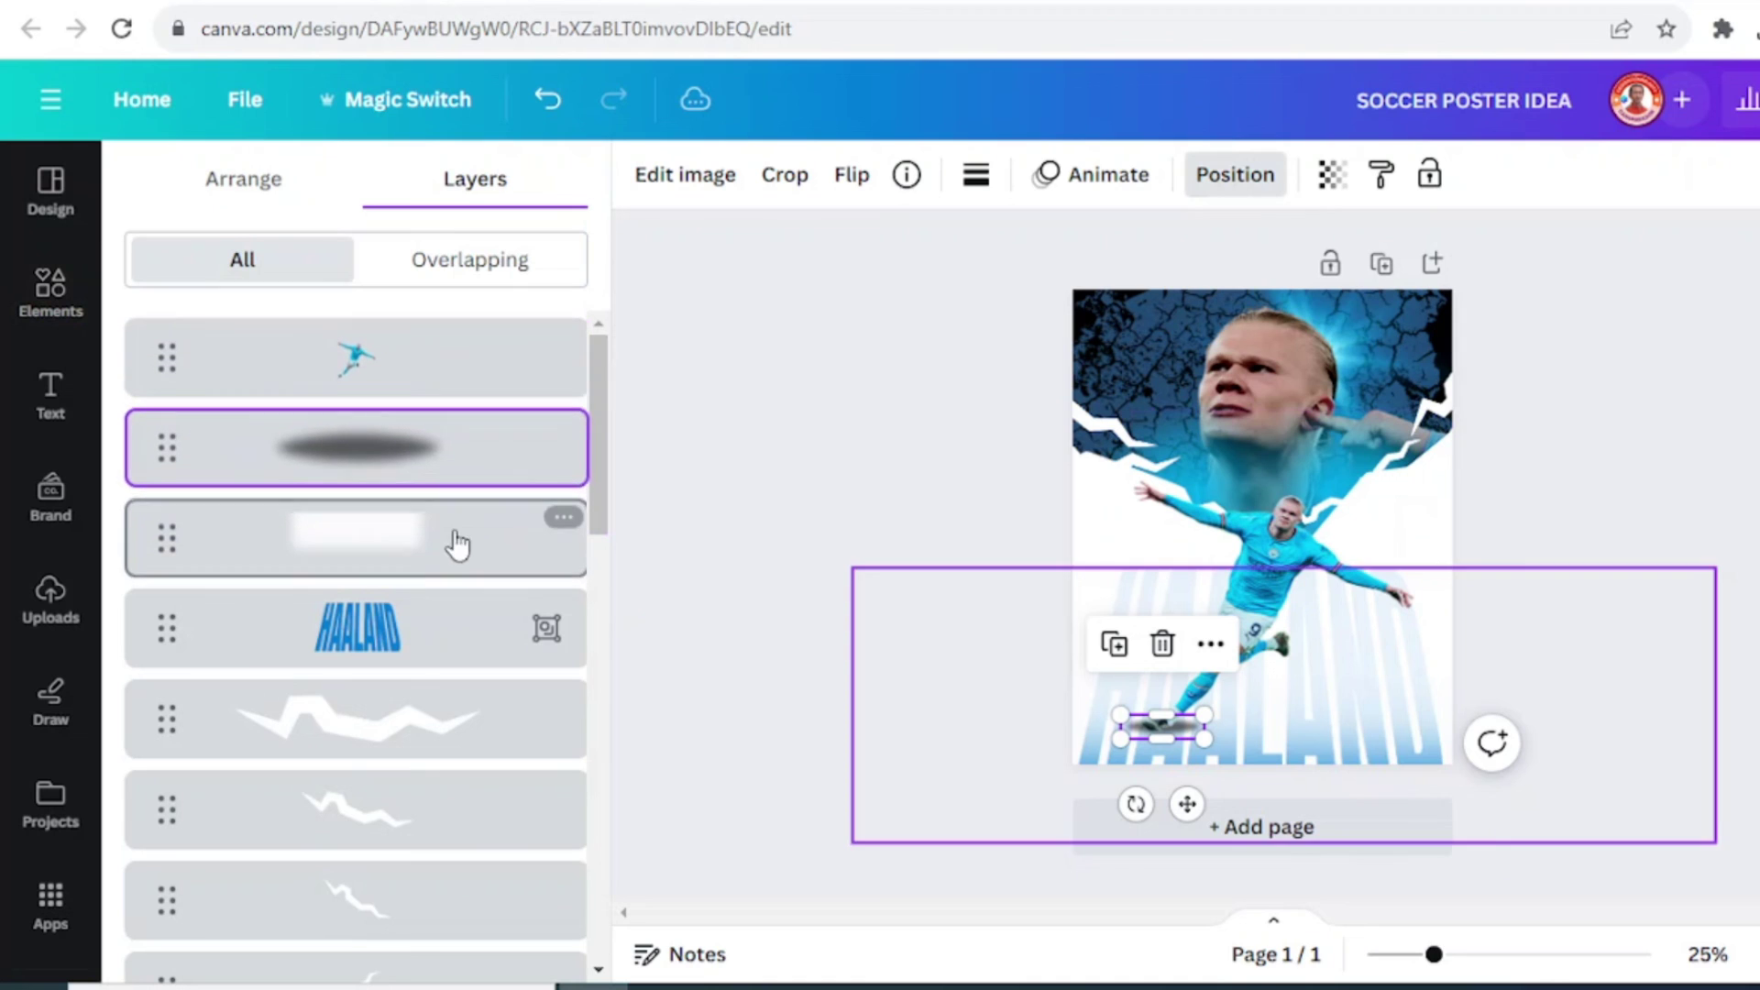
pyautogui.click(1492, 956)
pyautogui.scroll(-3, 1453, 803)
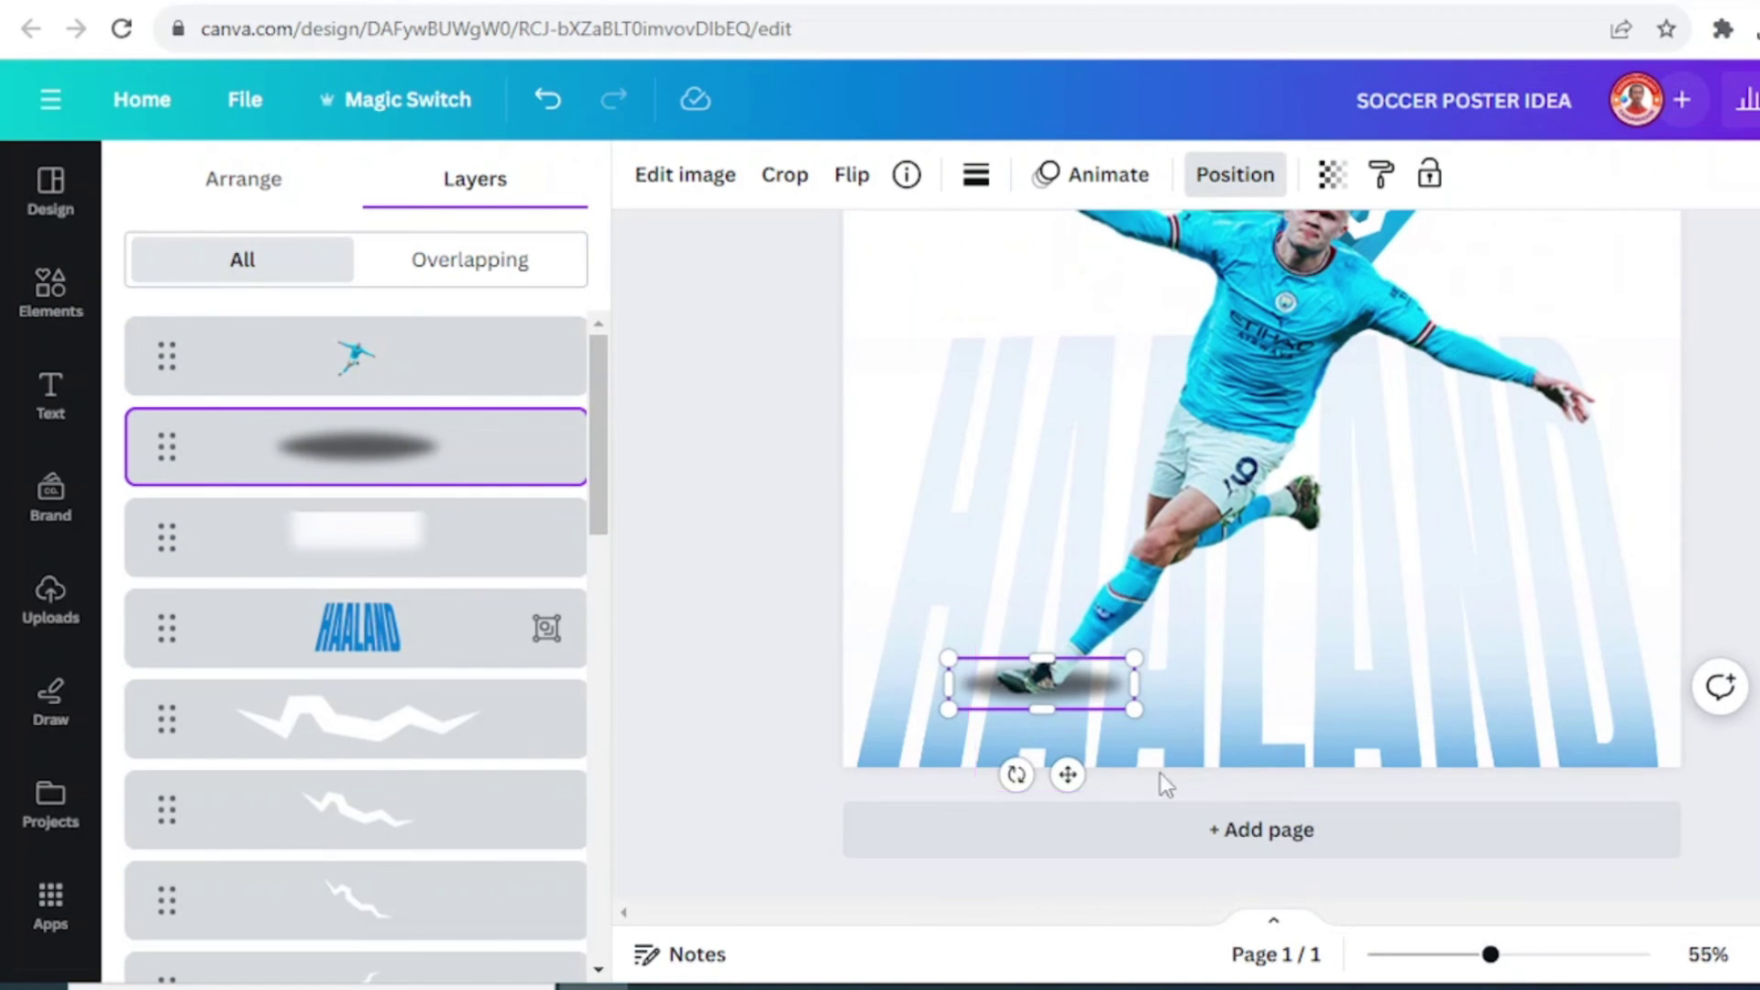
pyautogui.moveTo(1068, 774); pyautogui.dragTo(1070, 794)
pyautogui.moveTo(1135, 720); pyautogui.dragTo(1098, 707)
pyautogui.moveTo(1045, 770); pyautogui.dragTo(1058, 768)
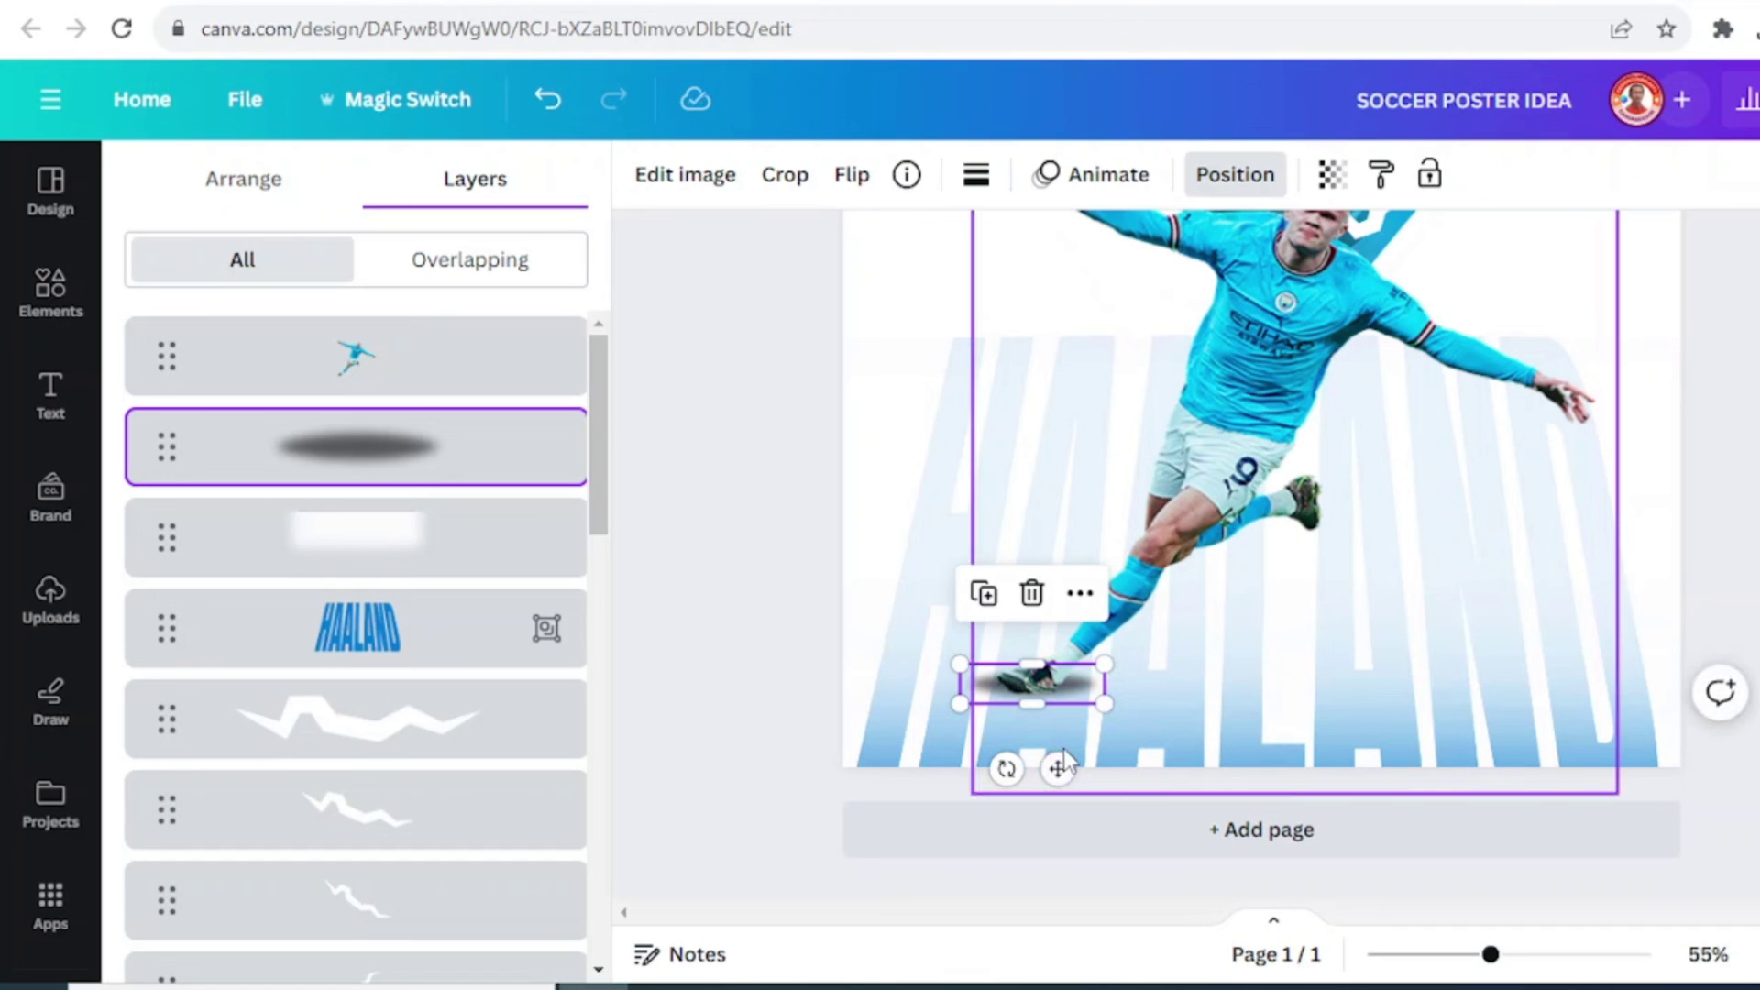
# Duplicate the foot shadow, enlarge the copy to a wide ellipse, and place it on the ground beneath the running player's raised foot.
pyautogui.click(1089, 707)
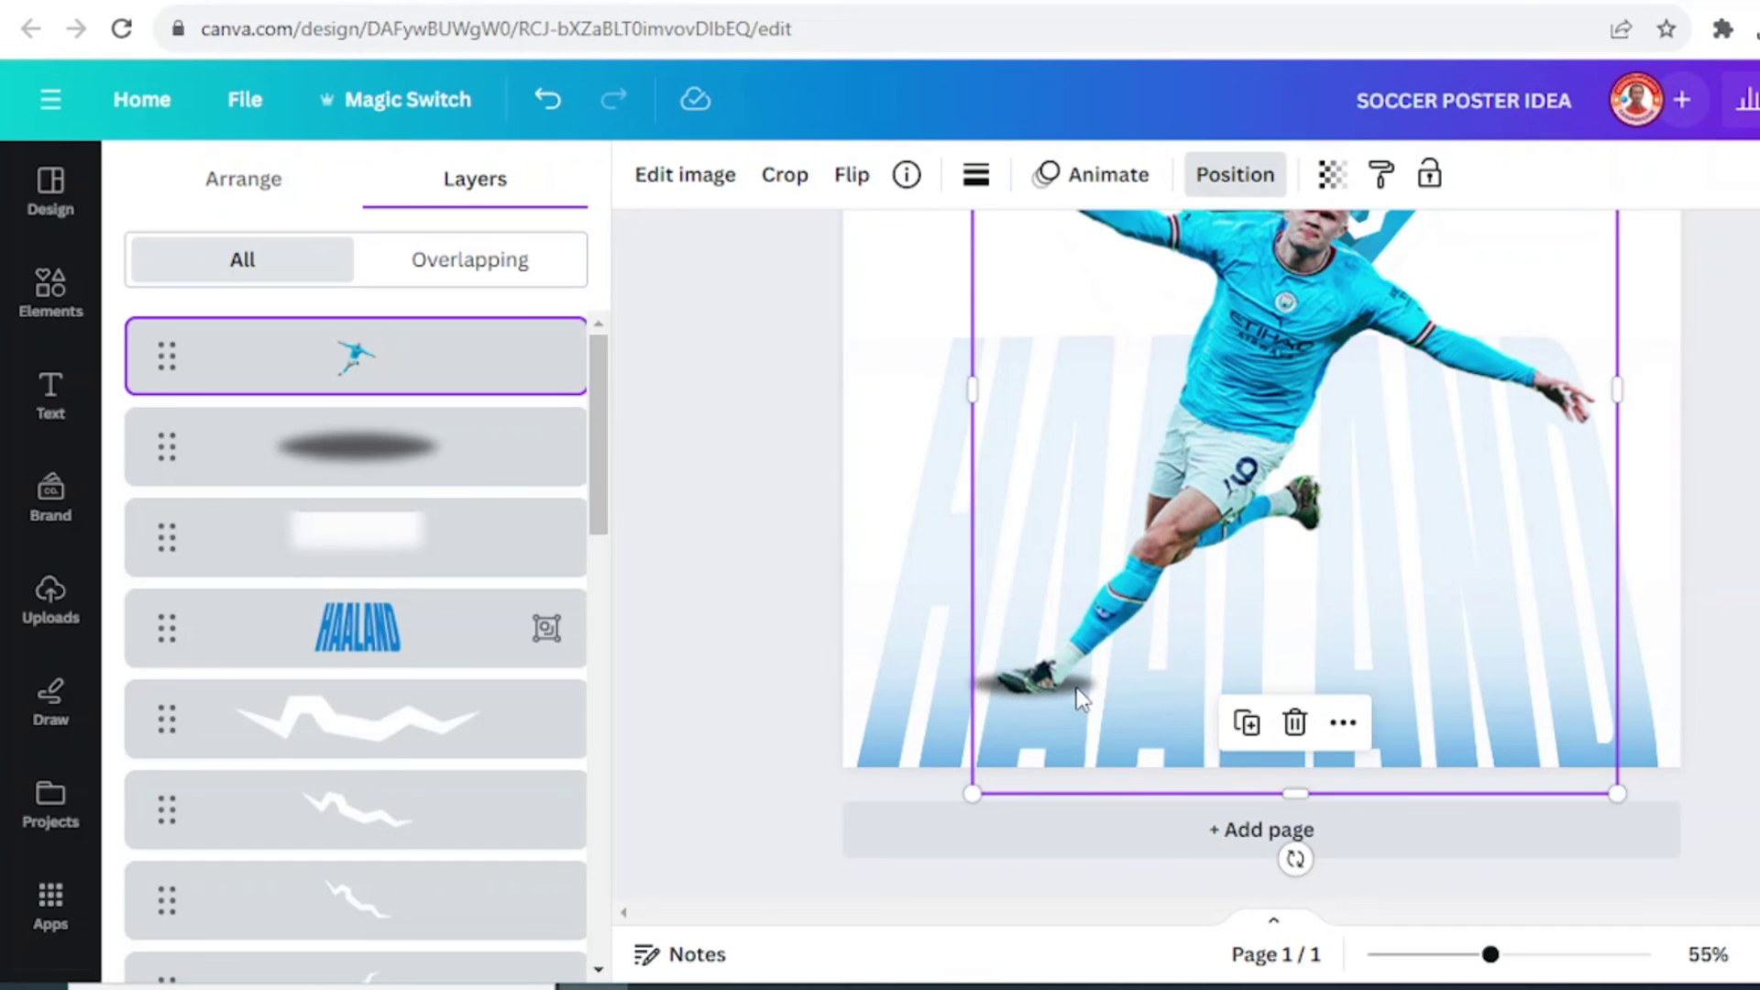
pyautogui.click(438, 476)
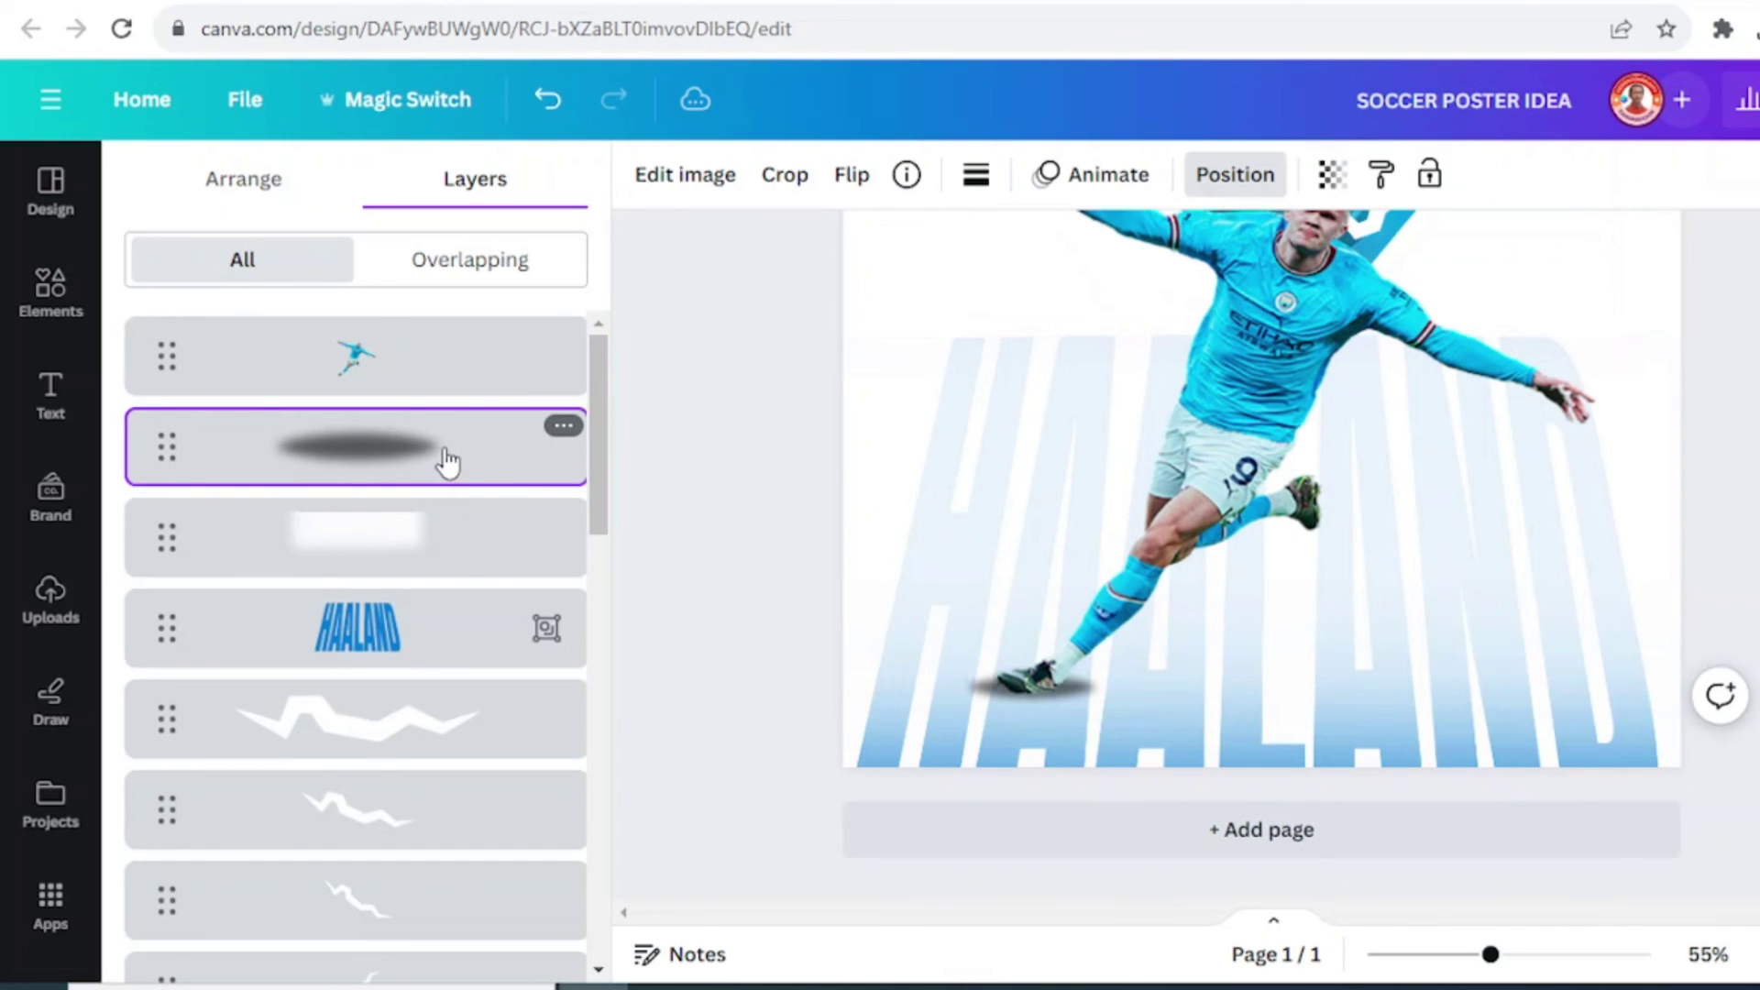
pyautogui.click(459, 471)
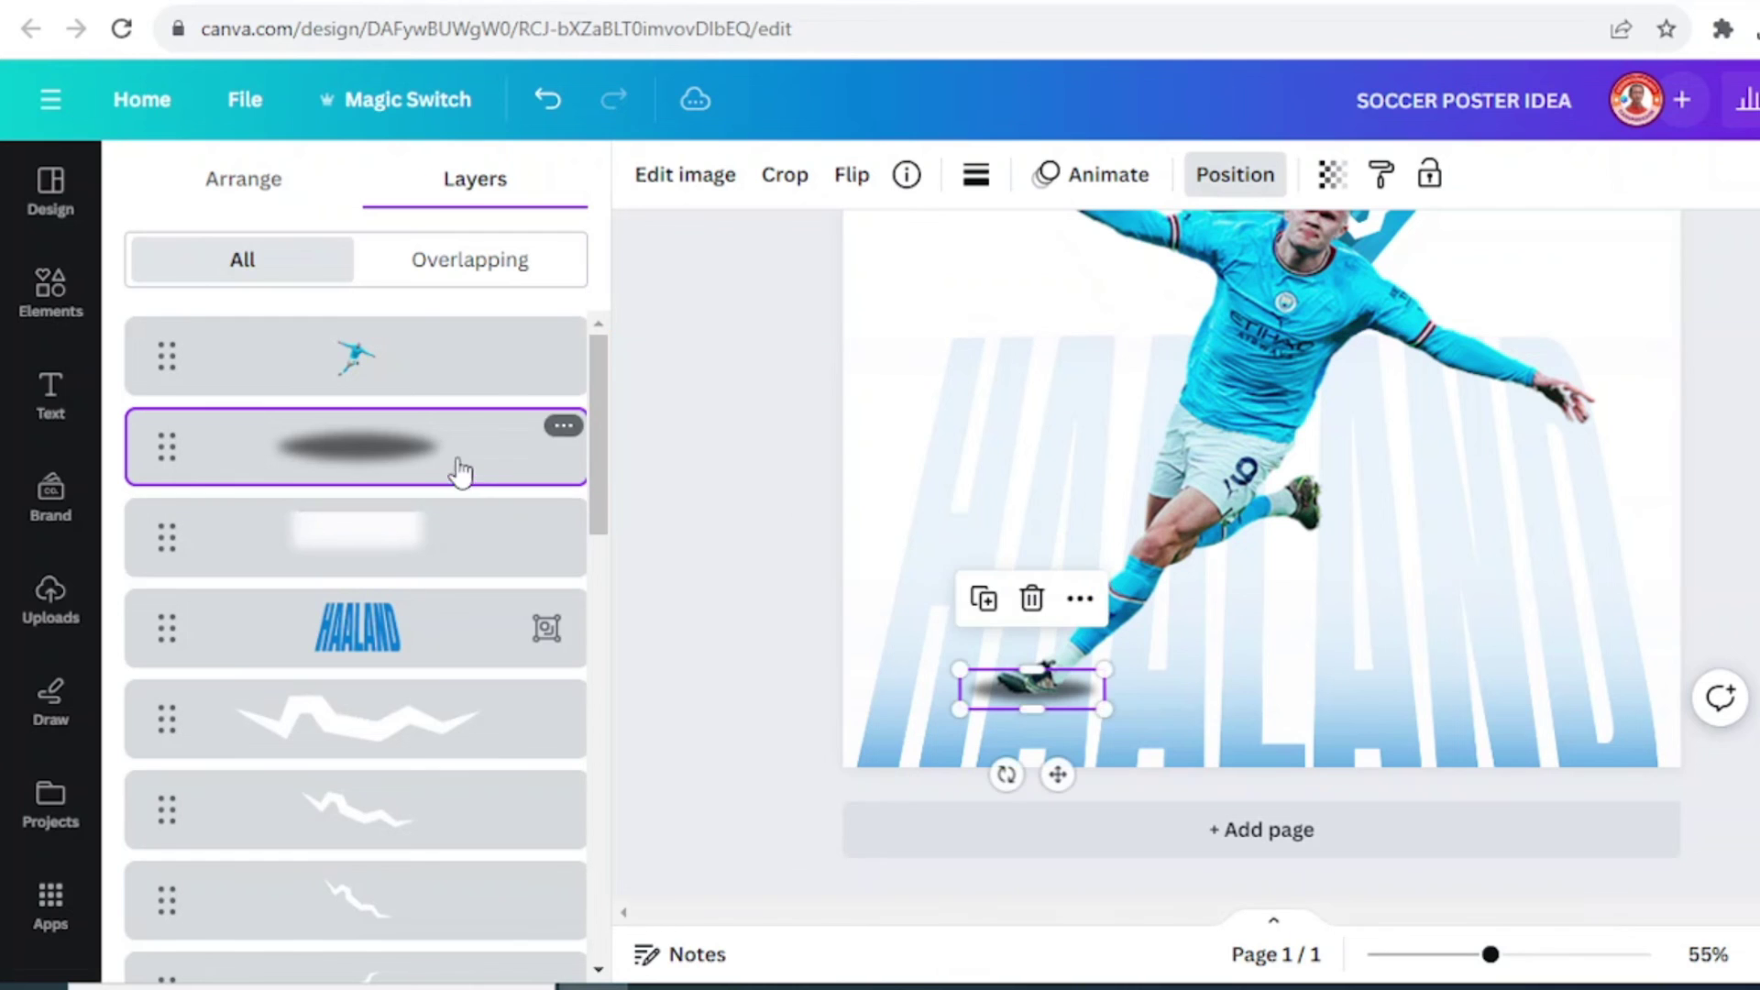
pyautogui.click(981, 601)
pyautogui.moveTo(1119, 680); pyautogui.dragTo(1358, 615)
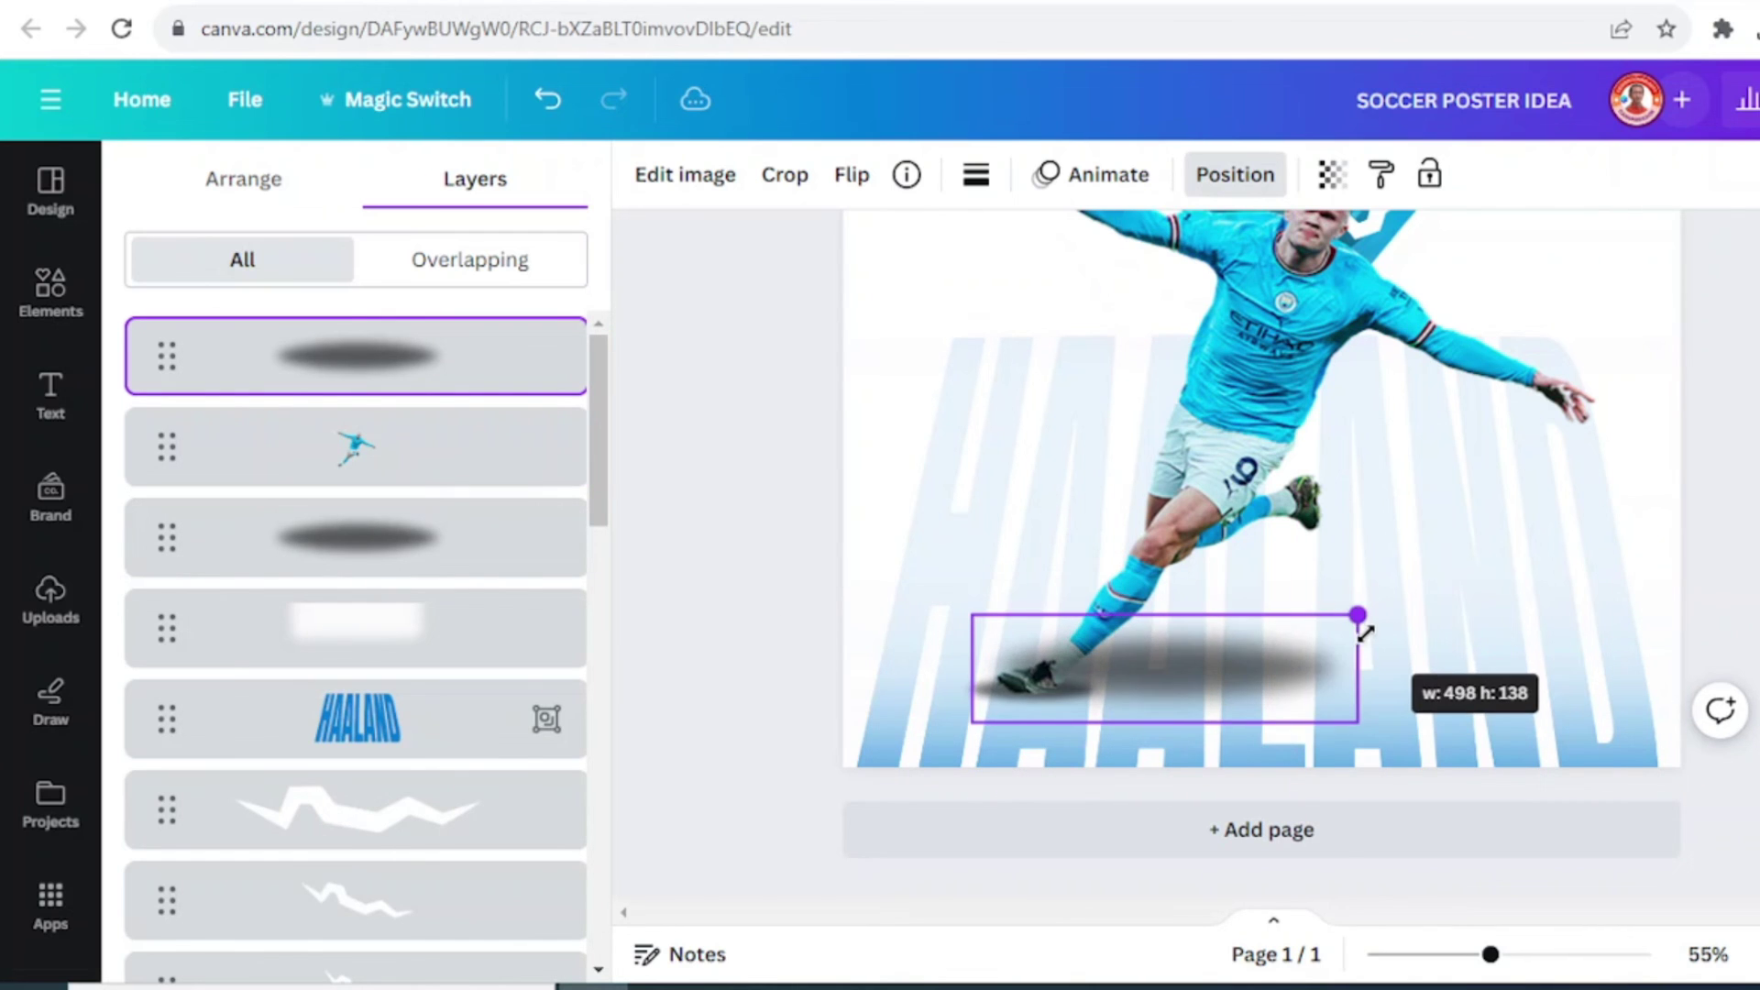
pyautogui.moveTo(1265, 699); pyautogui.dragTo(1326, 674)
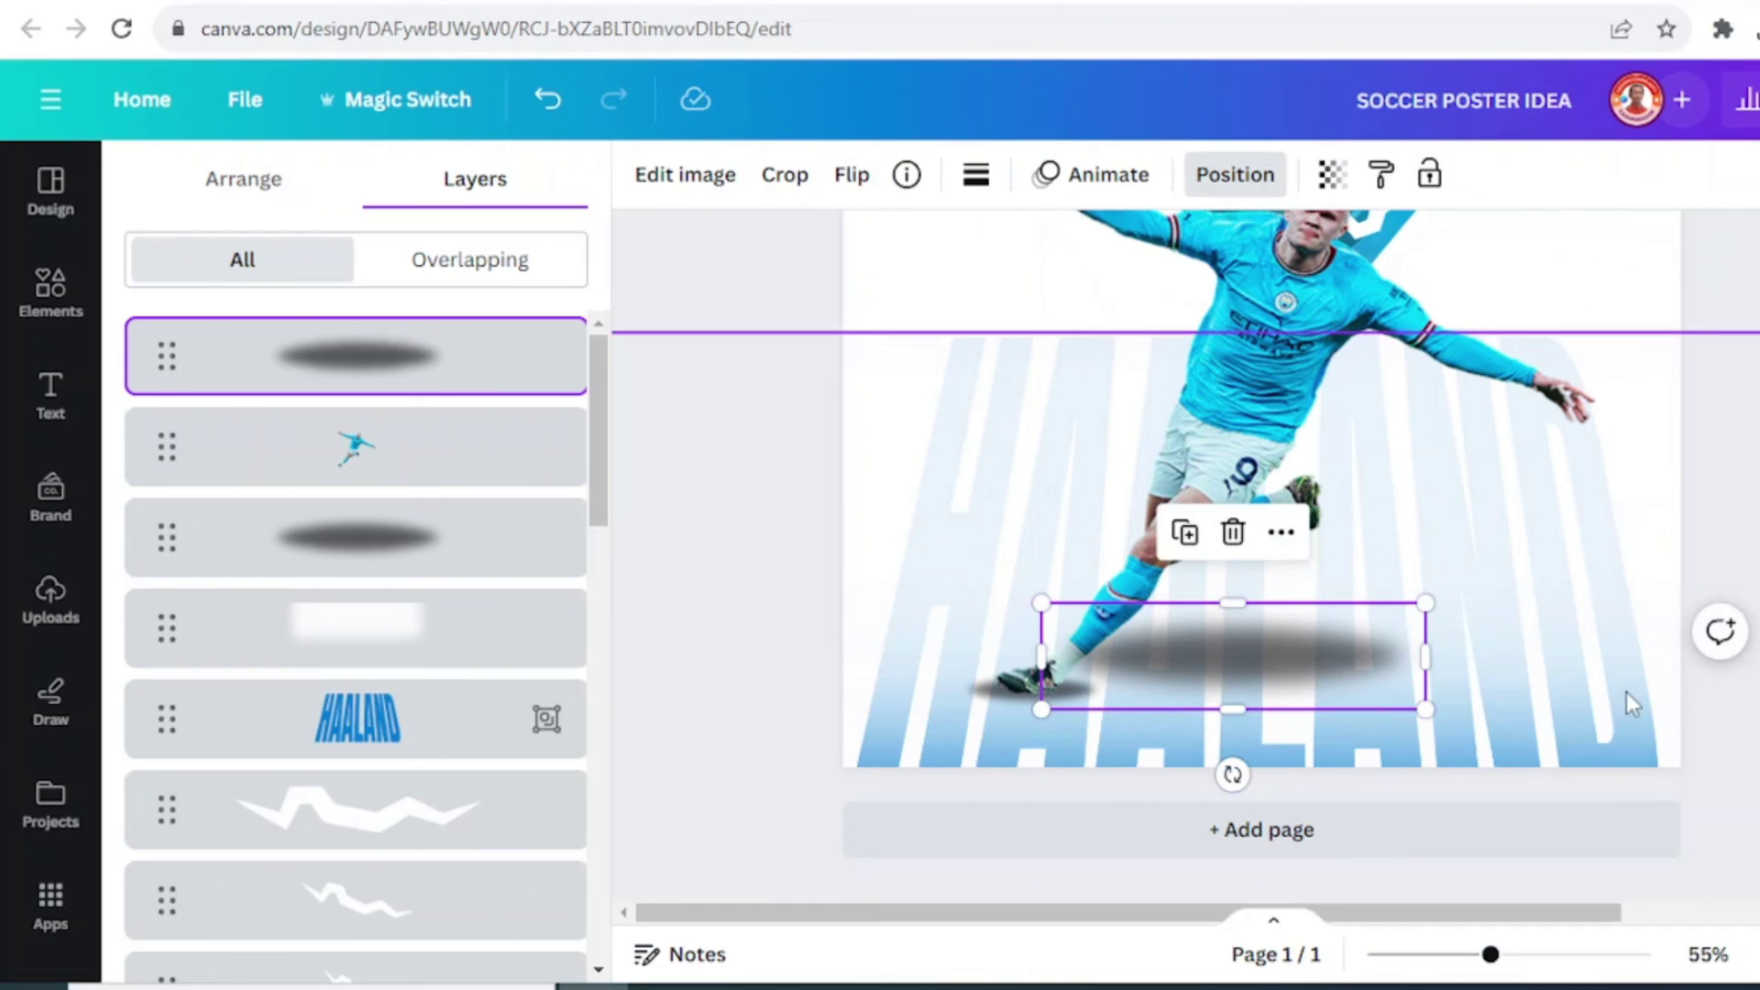
pyautogui.moveTo(1423, 603); pyautogui.dragTo(1517, 583)
pyautogui.moveTo(1427, 634); pyautogui.dragTo(1426, 640)
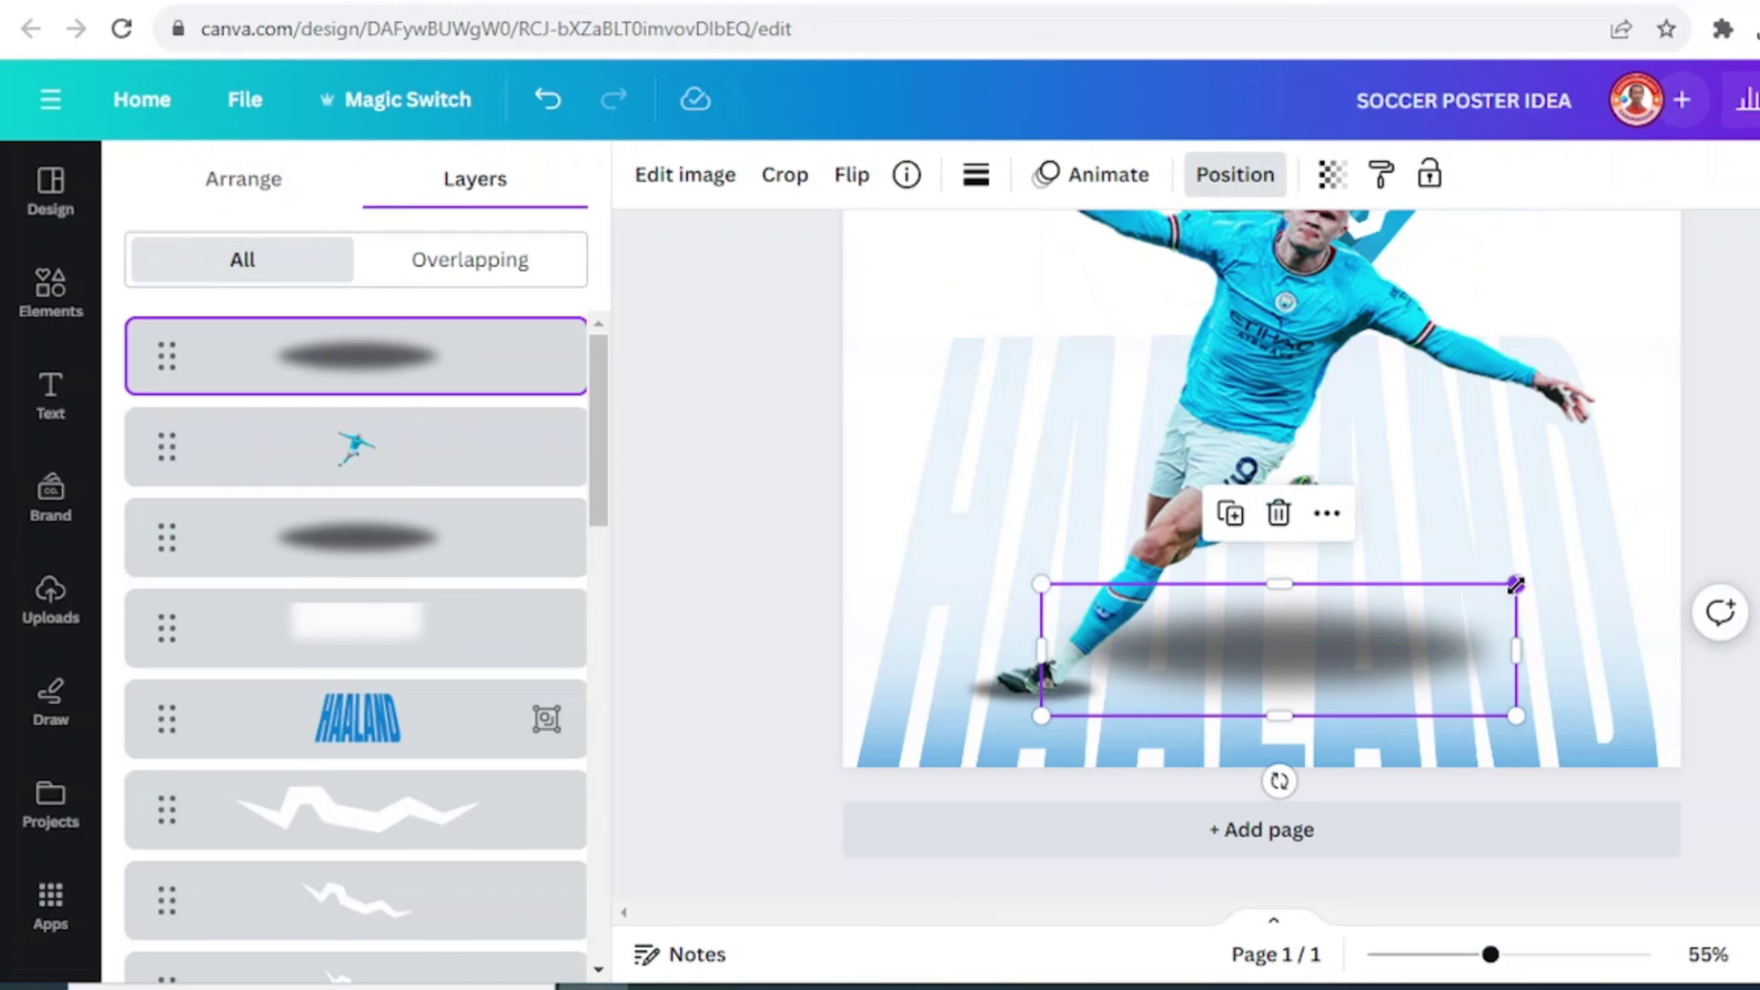
pyautogui.click(1439, 954)
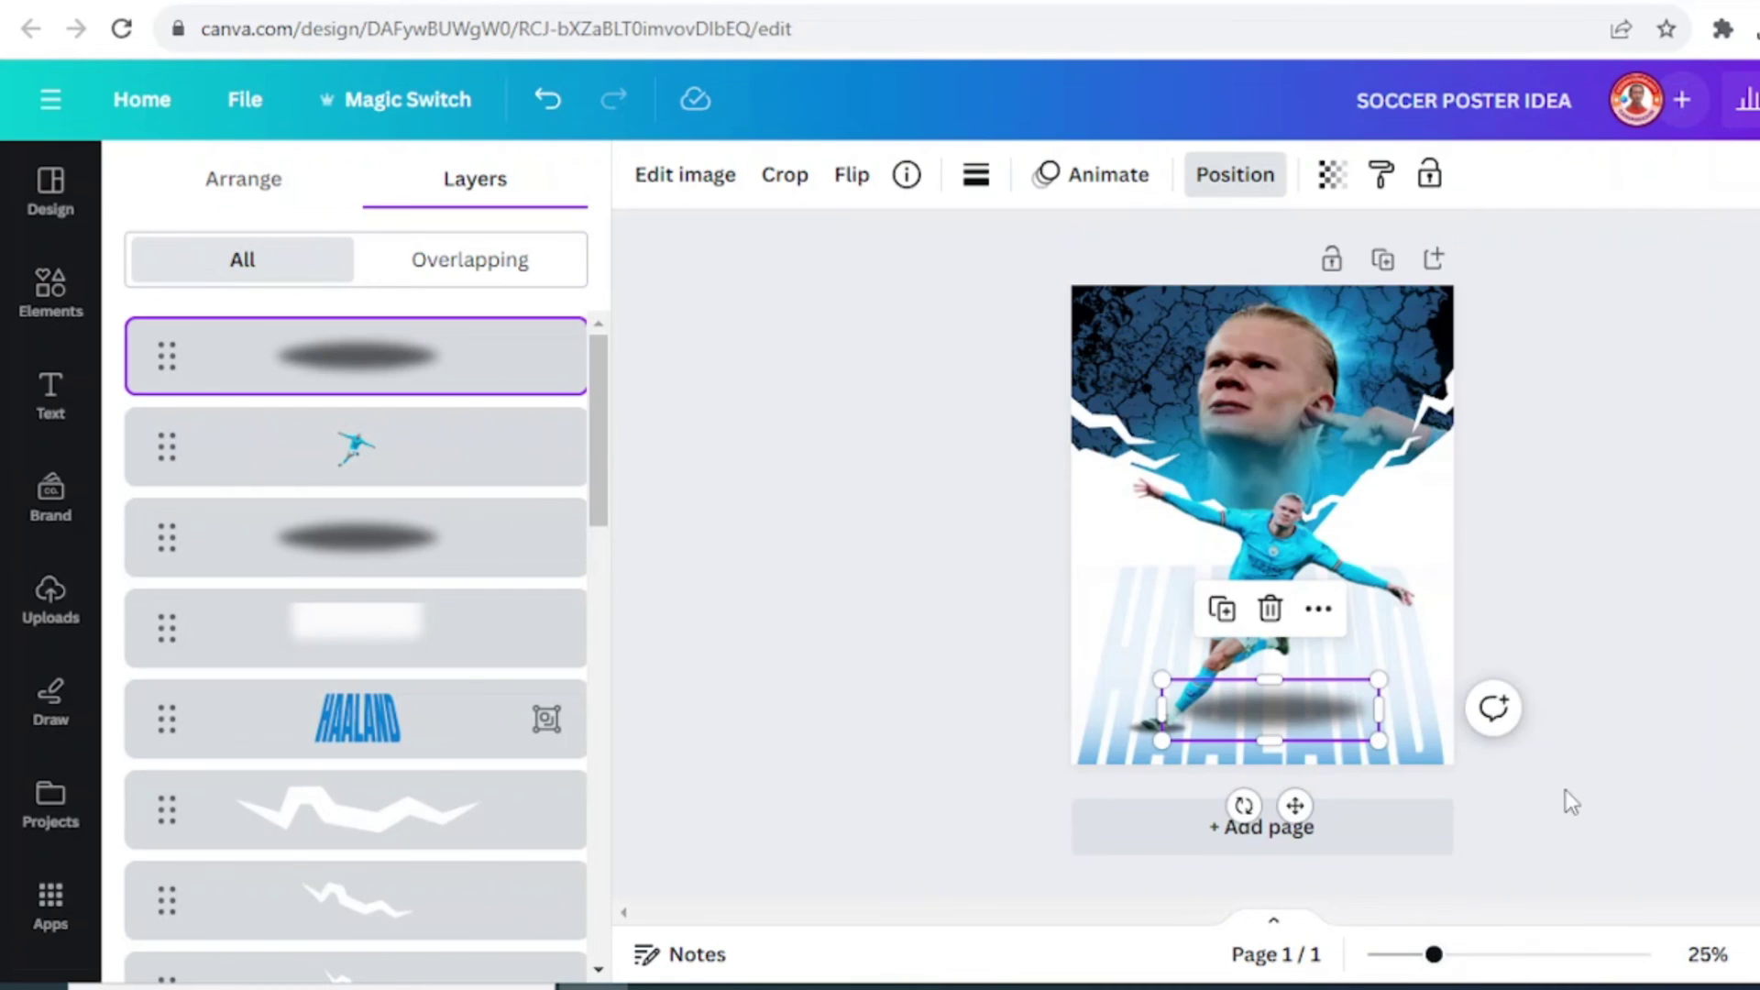
pyautogui.press('Escape')
pyautogui.press('Escape')
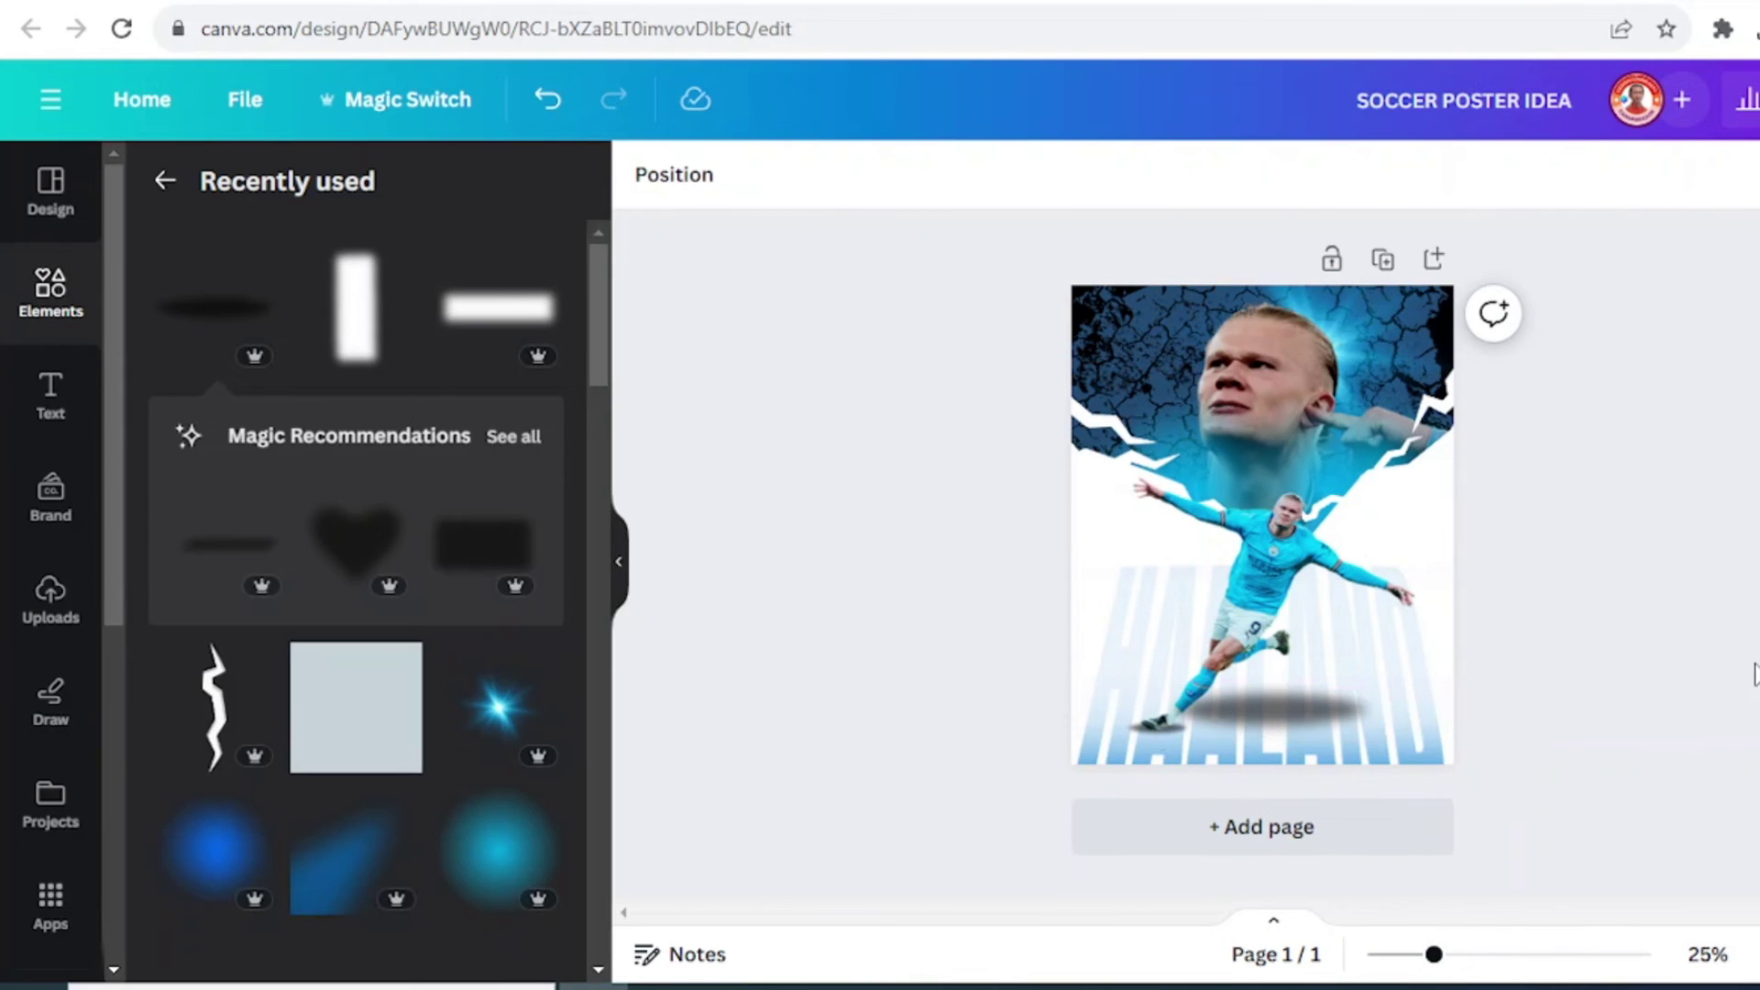